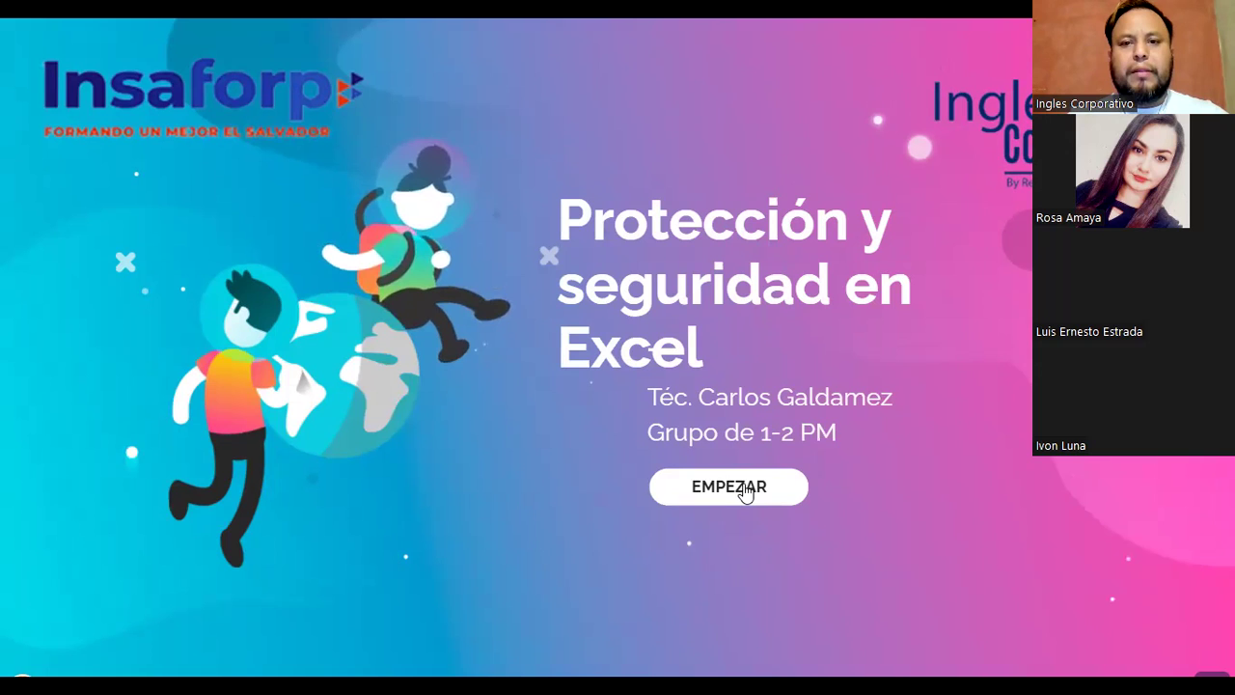
Step: Press EMPEZAR on the Protección y seguridad en Excel title slide to reach the Objetivo slide
left_click(746, 489)
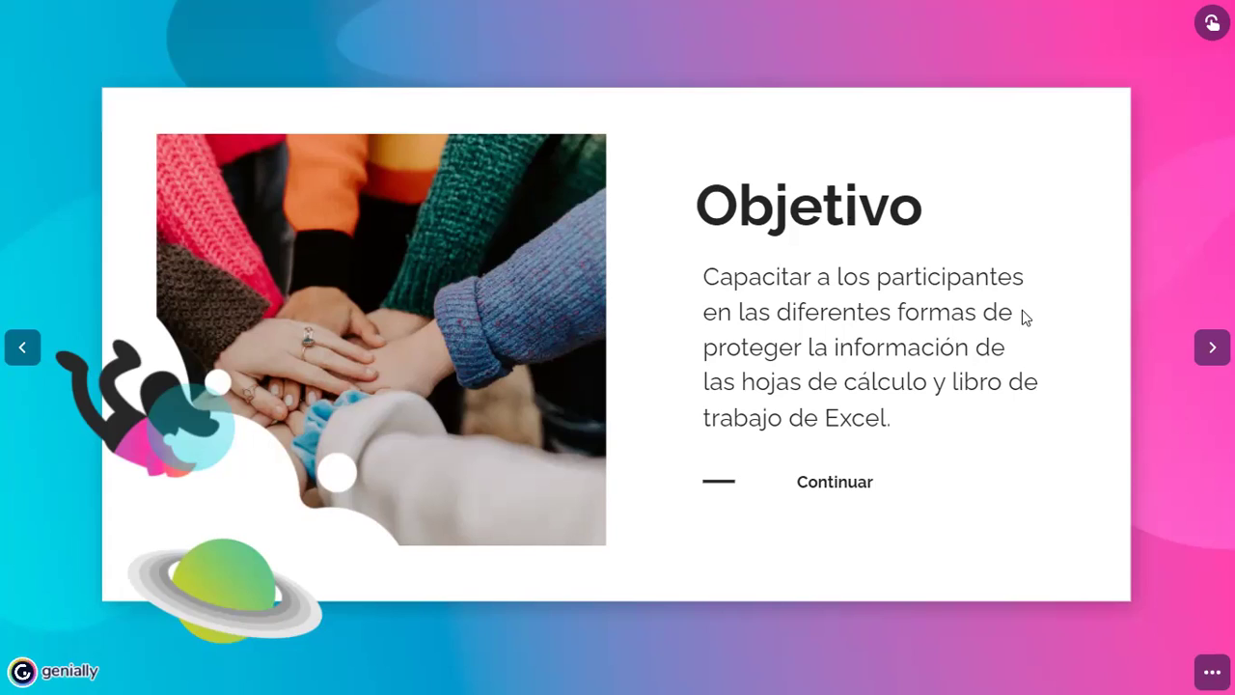
Step: Show the Objetivo slide's interactive elements, then continue to the Concepto slide
left_click(1212, 22)
left_click(829, 489)
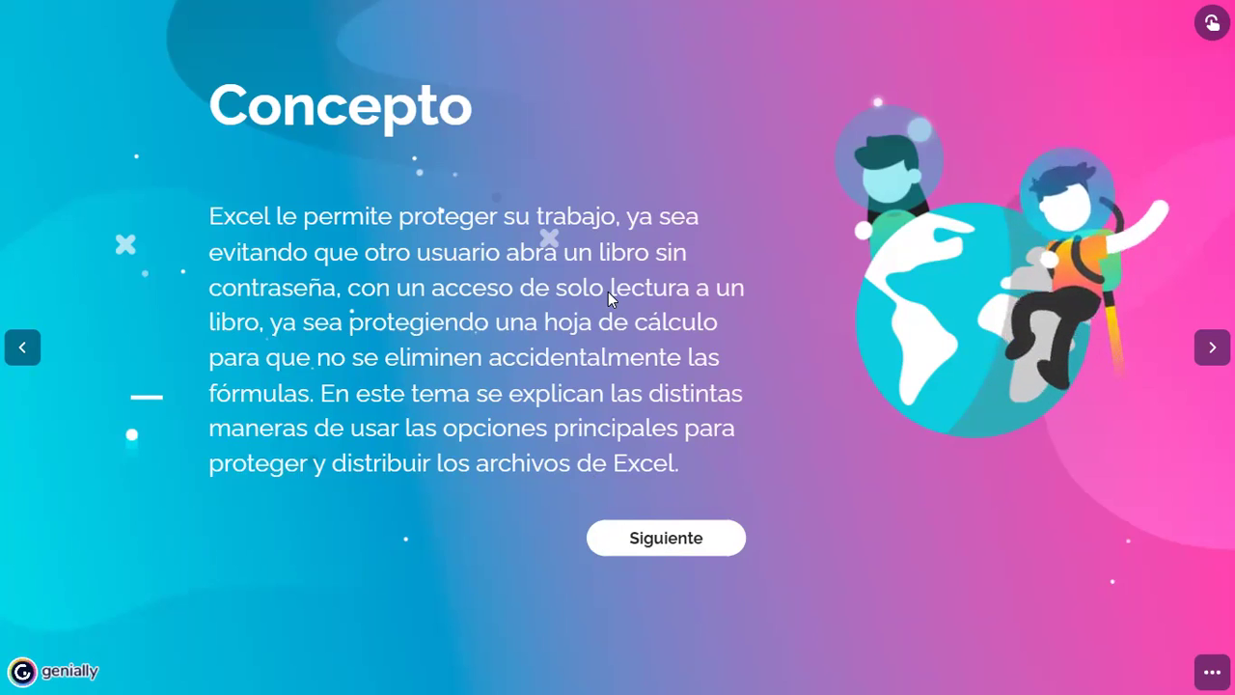
Step: Advance from the Concepto slide to the ADVERTENCIA password-warning slide
left_click(651, 550)
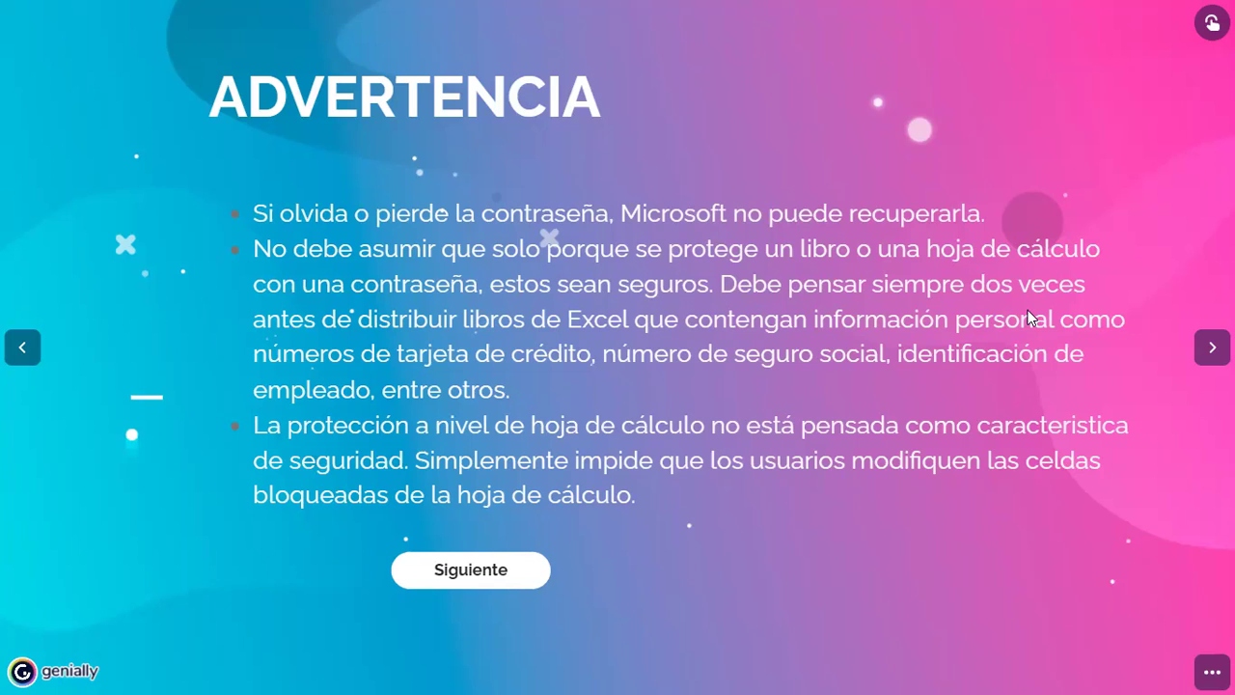
Step: Advance from the ADVERTENCIA slide to the Protección slide
left_click(505, 577)
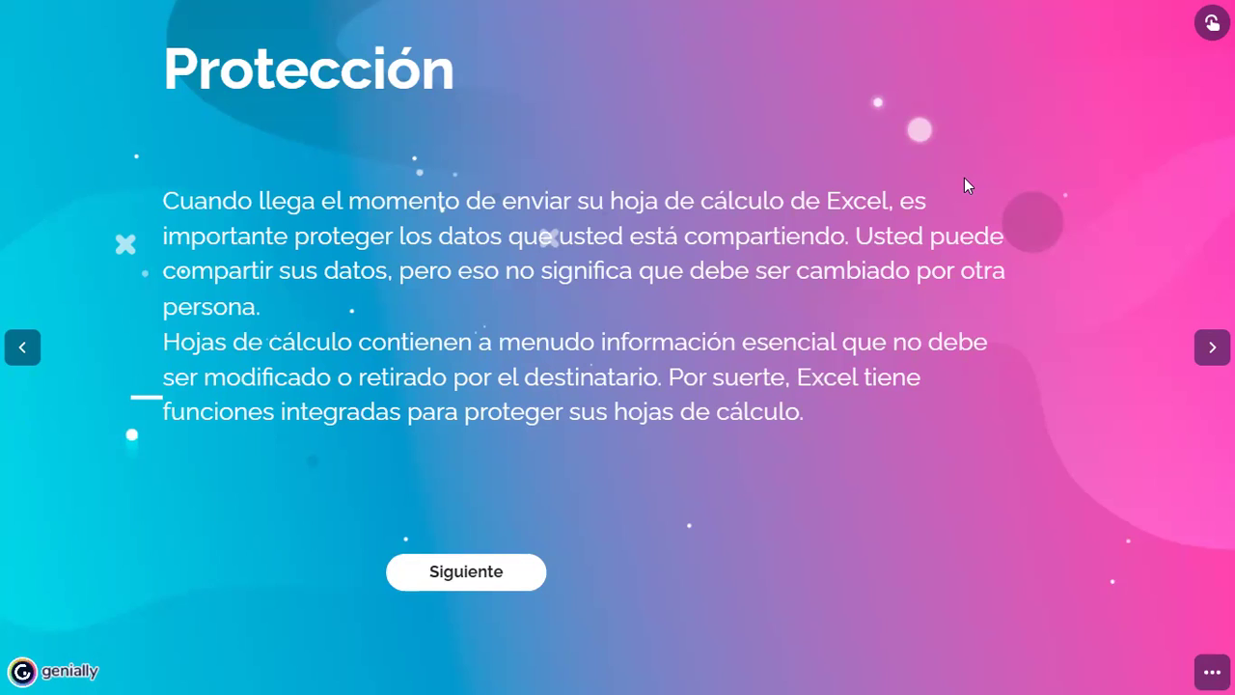
Step: Advance past Protección to the slide with the three techniques and Ir Ejercicio / Ir Articulo buttons
left_click(464, 571)
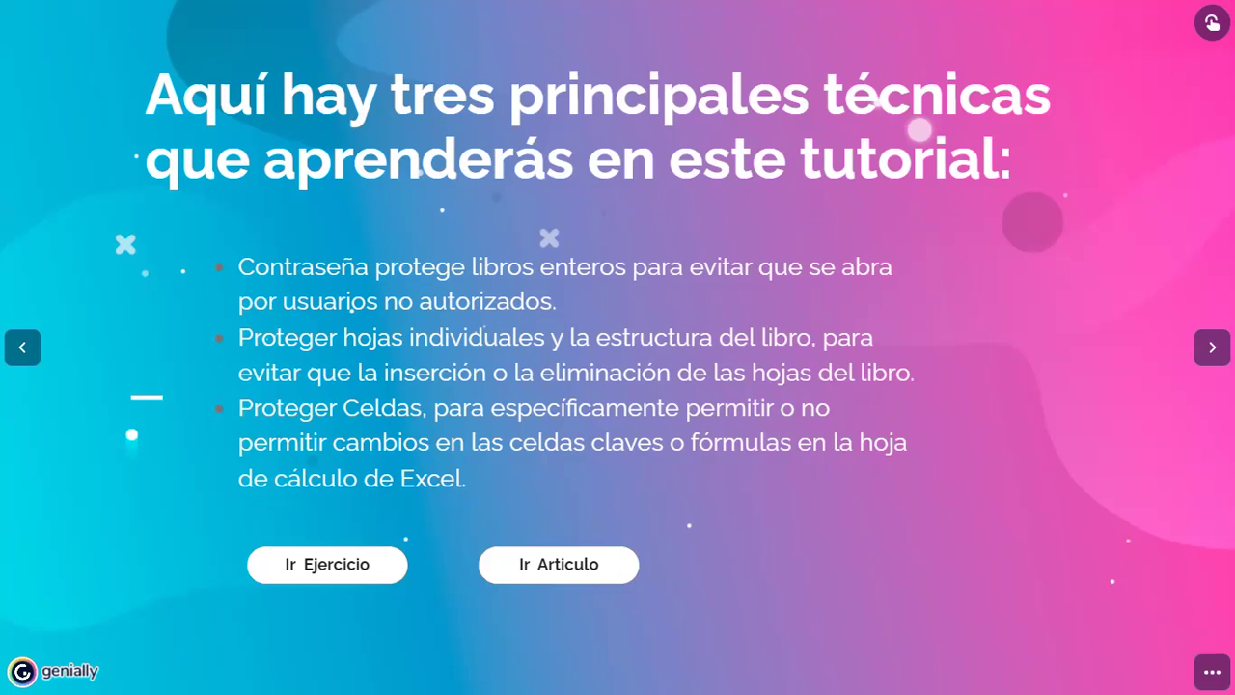
Step: Follow Ir Articulo, then bring up BD-empleados' Base de datos sheet and select the BASE DE DATOS EMPLEADOS title
left_click(540, 578)
scroll(980, 413, "down", 3)
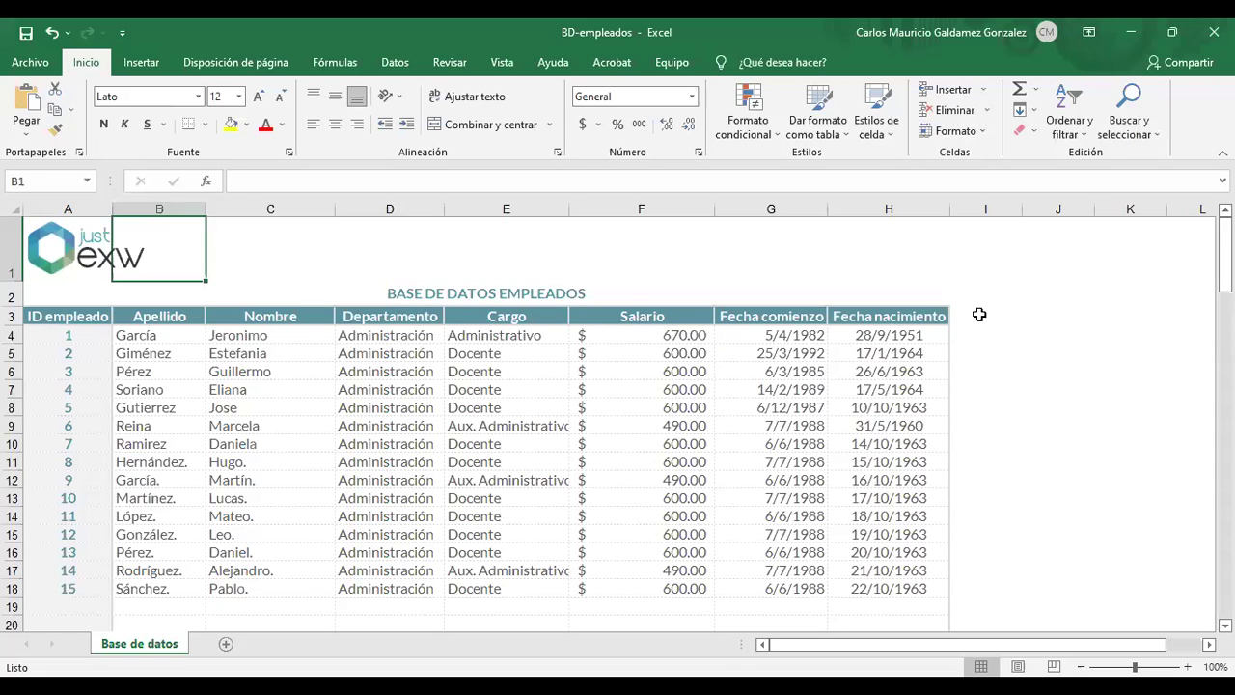
left_click(980, 315)
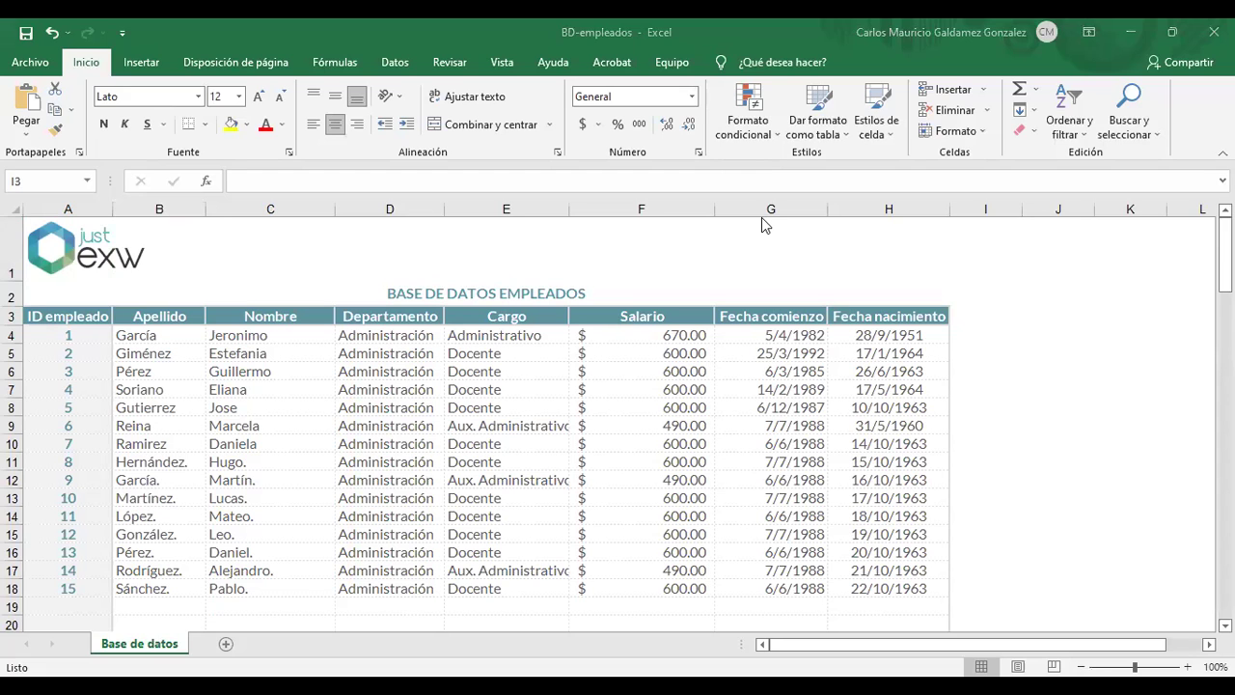
scroll(648, 460, "down", 2)
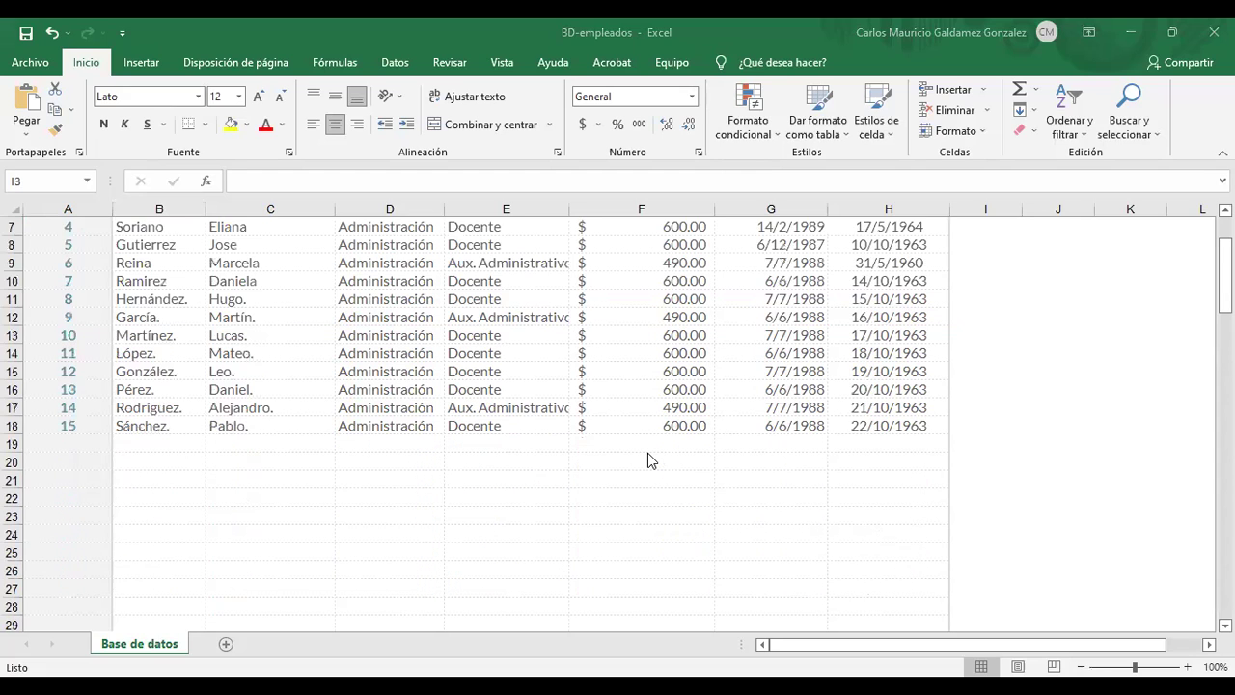
scroll(436, 309, "up", 2)
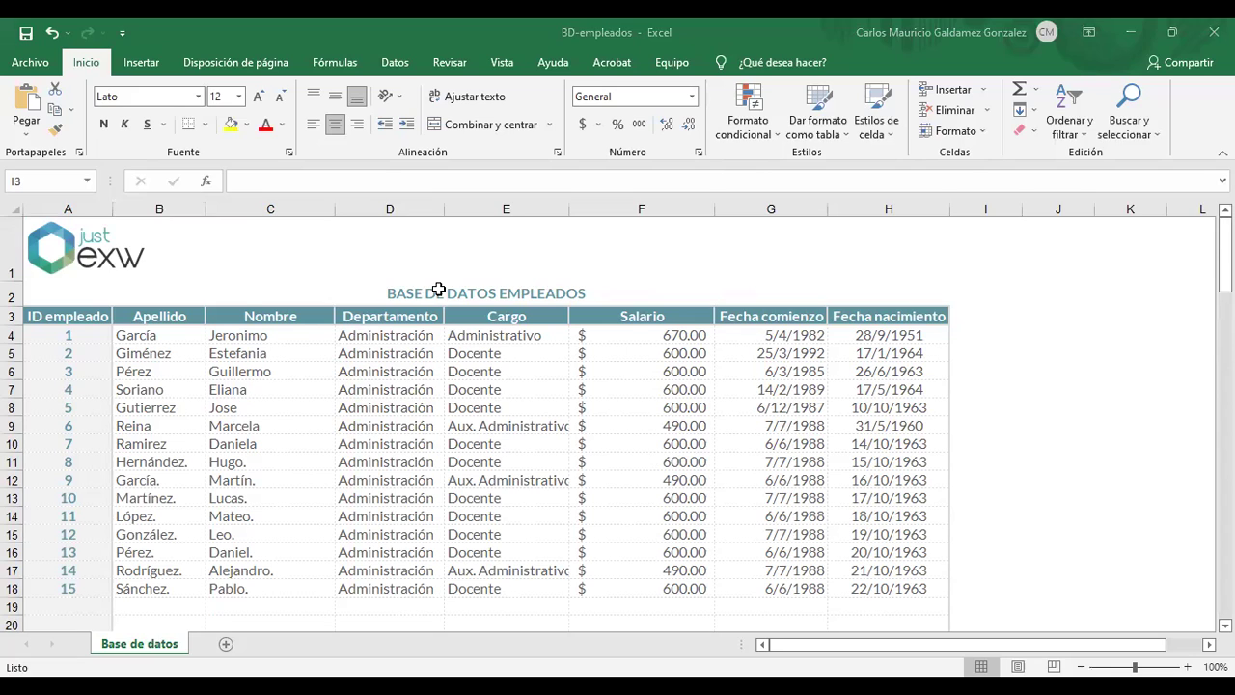
left_click(433, 293)
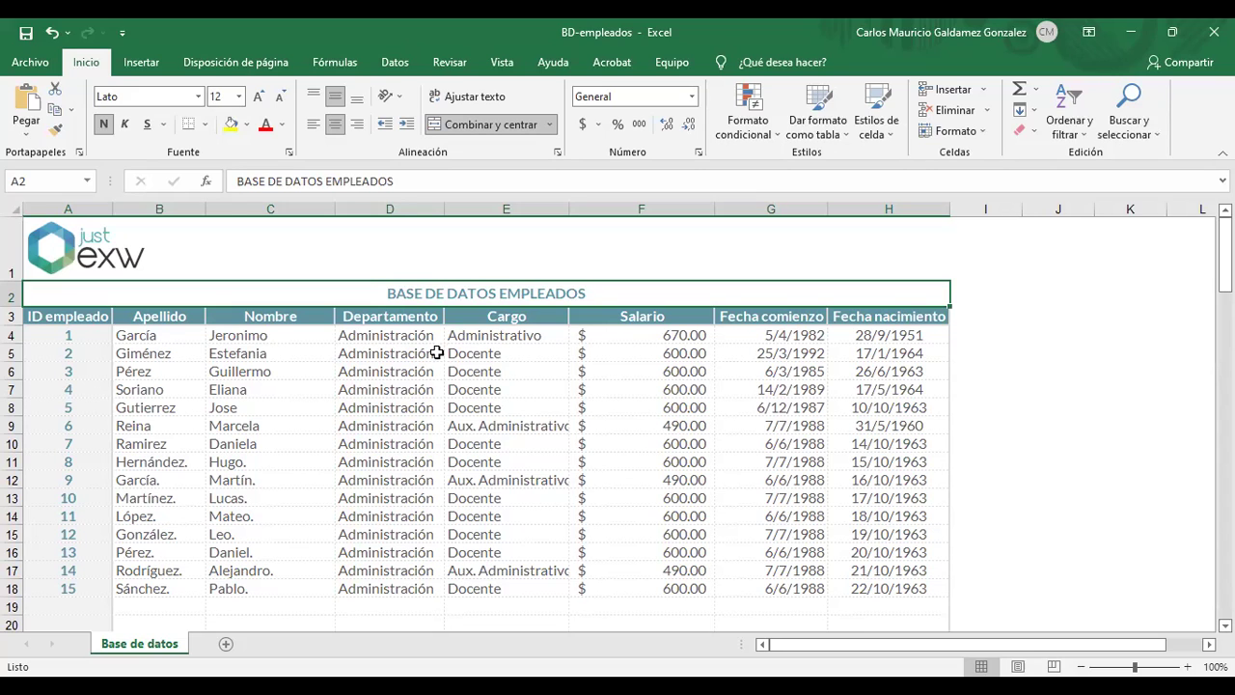
Step: Enter Planta Docente in D5 and paste it into the other Docente cells (D6–D7, D10–D11, D18)
left_click_drag(394, 353, 394, 389)
left_click(395, 349)
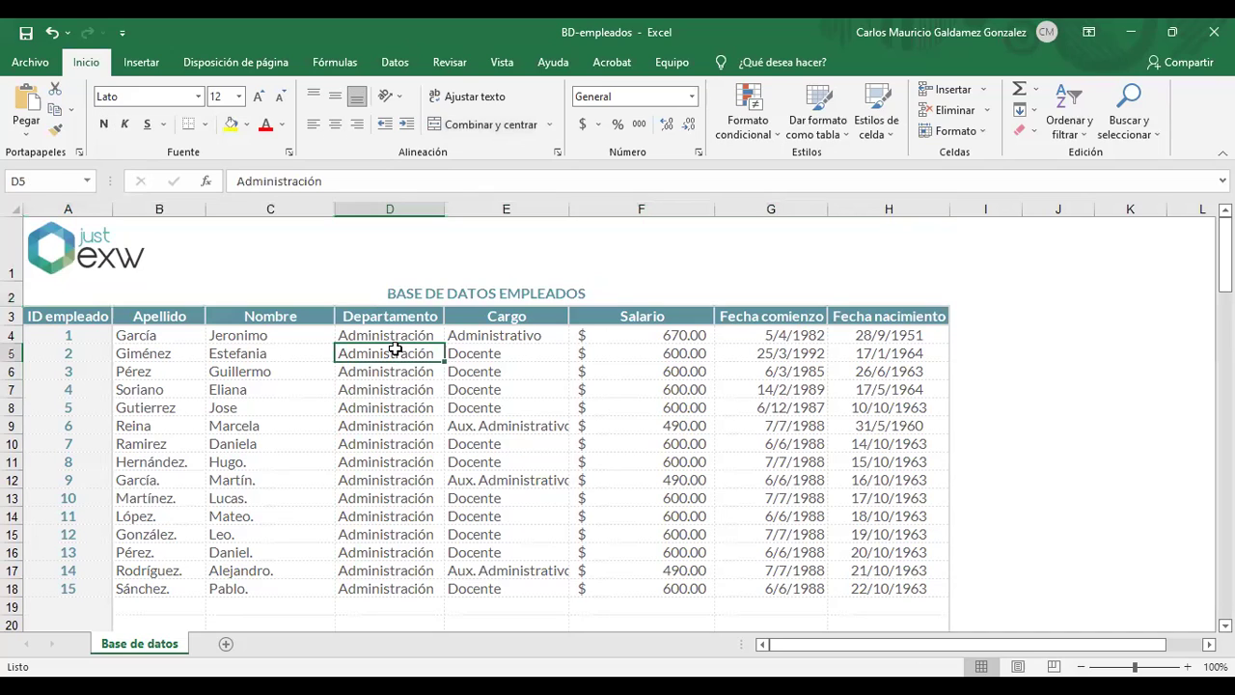
type("Planta Docente")
key("Return")
left_click(408, 348)
key("ctrl+c")
left_click(398, 378)
left_click_drag(398, 378, 391, 416)
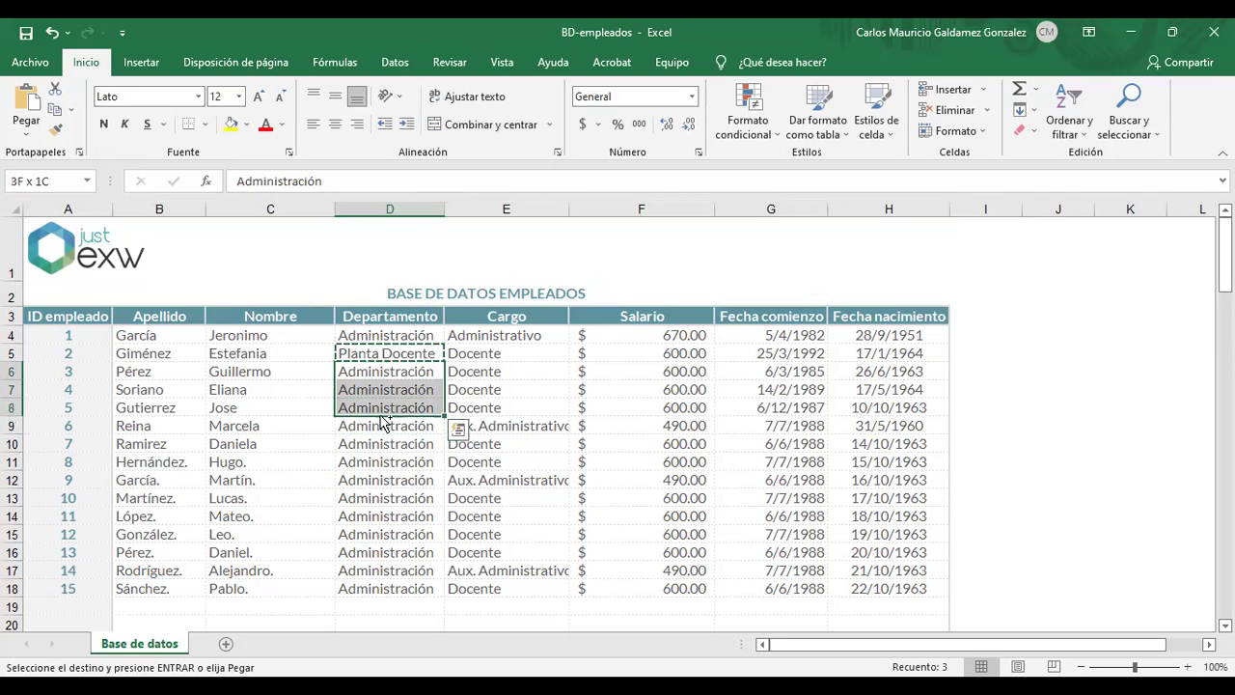
left_click_drag(370, 442, 384, 552, "ctrl")
left_click(386, 586, "ctrl")
key("ctrl+v")
Step: Resize the Salario column, leaving E14 unchanged as Docente
left_click(525, 513)
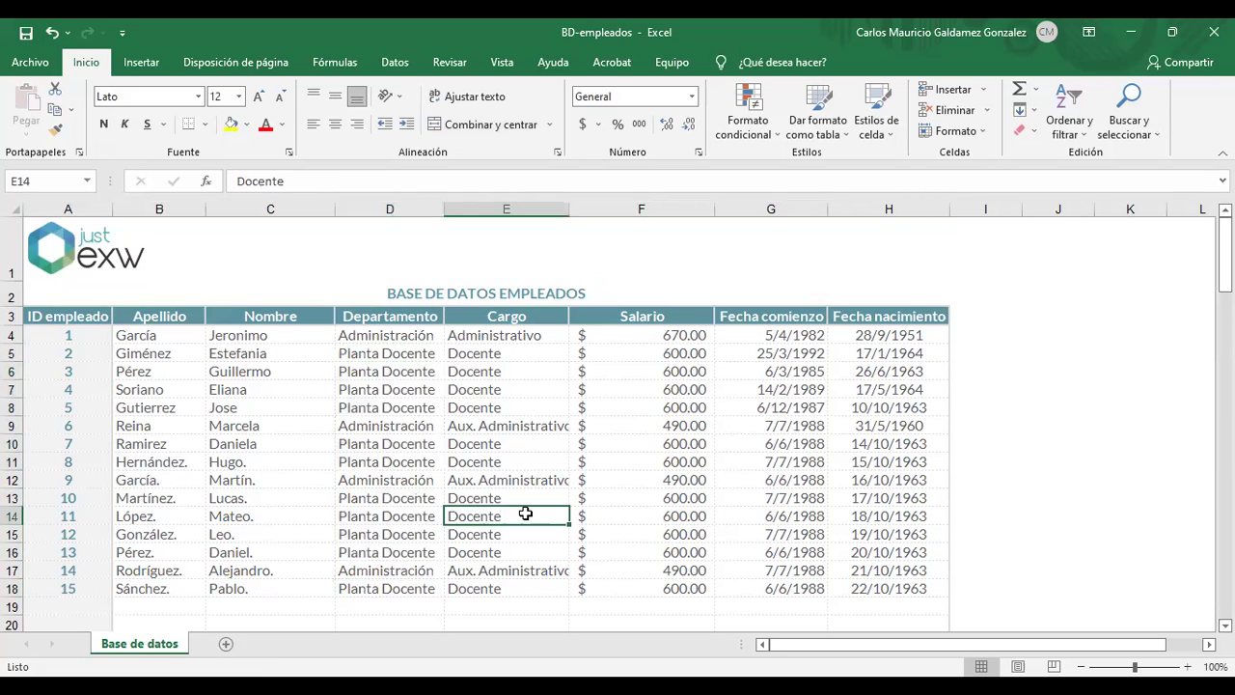
double_click(716, 209)
type("Docente")
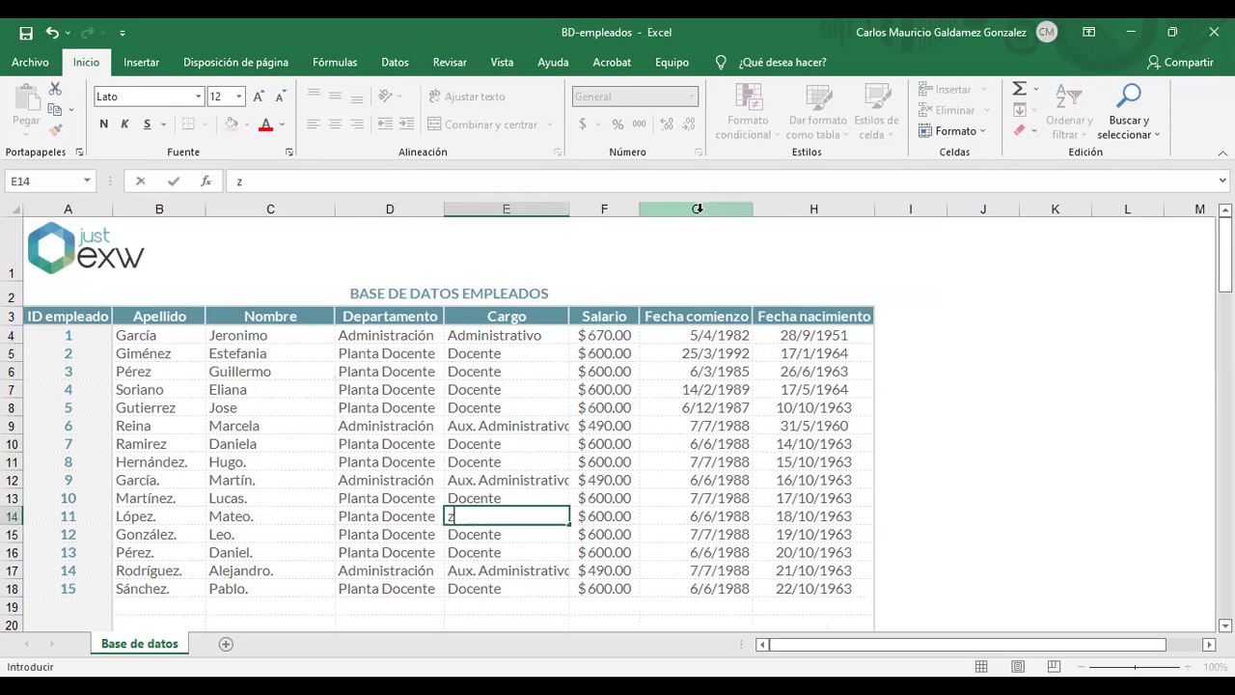
key("BackSpace")
key("BackSpace")
key("BackSpace")
key("Escape")
left_click_drag(698, 217, 715, 217)
left_click(670, 446)
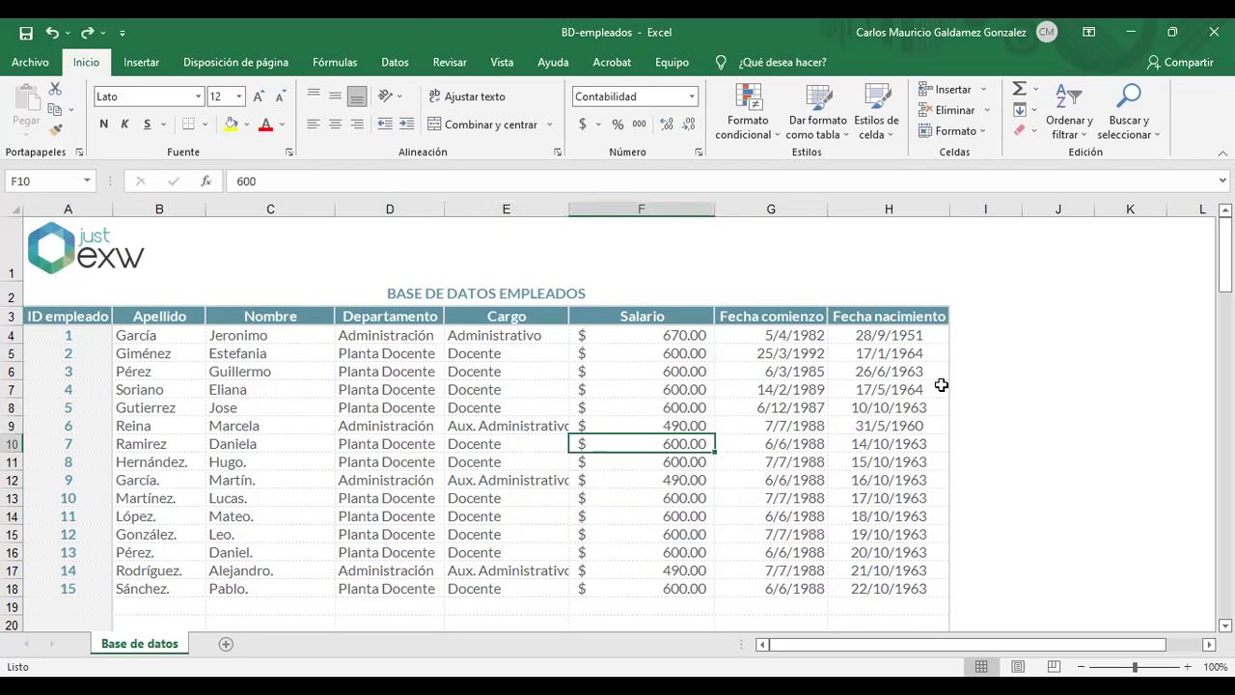
left_click(972, 317)
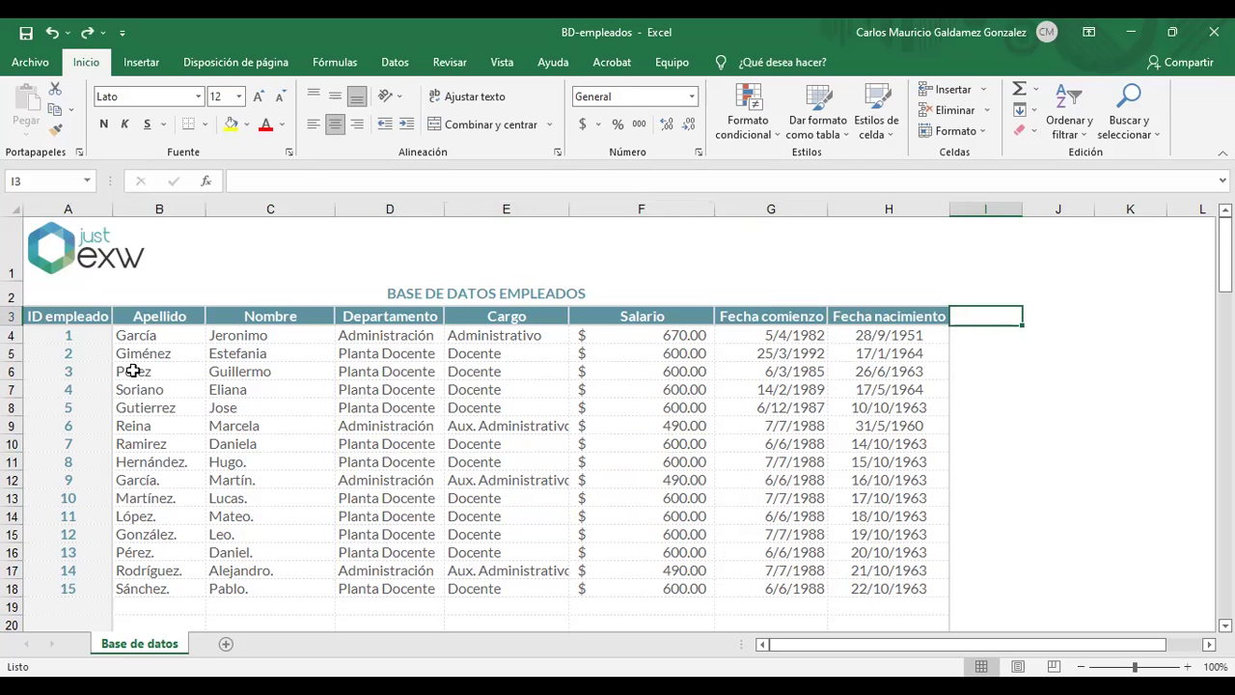
left_click_drag(58, 319, 835, 594)
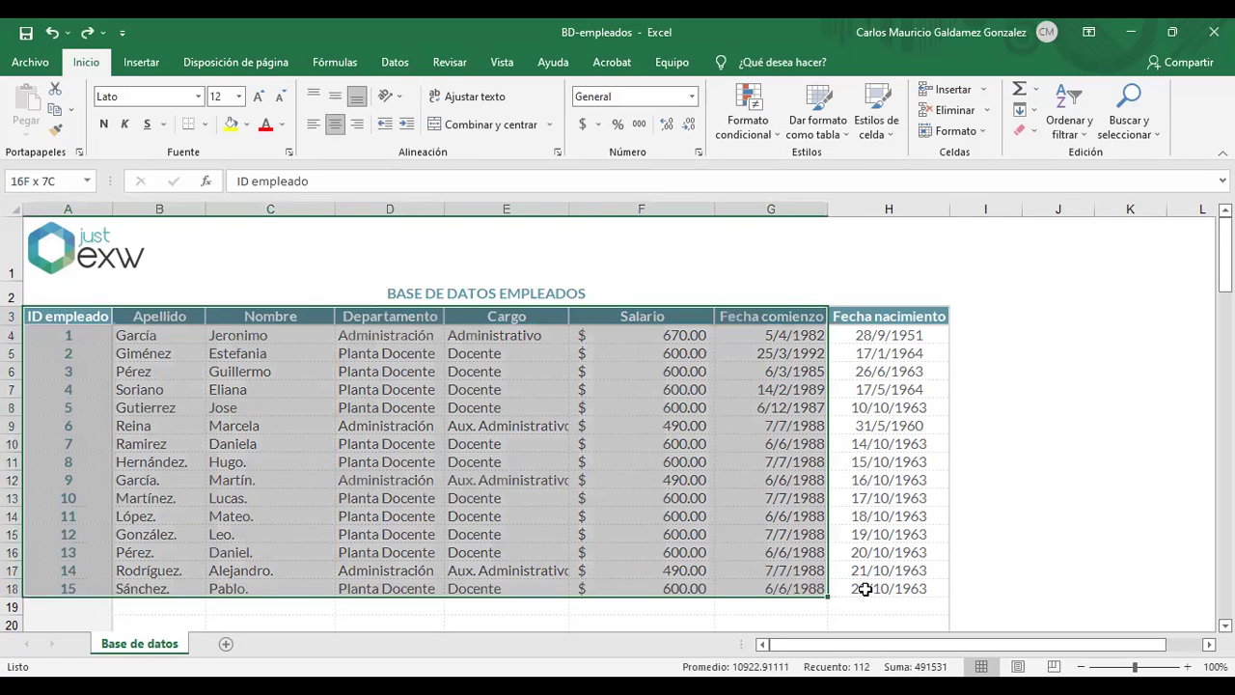
left_click(872, 512)
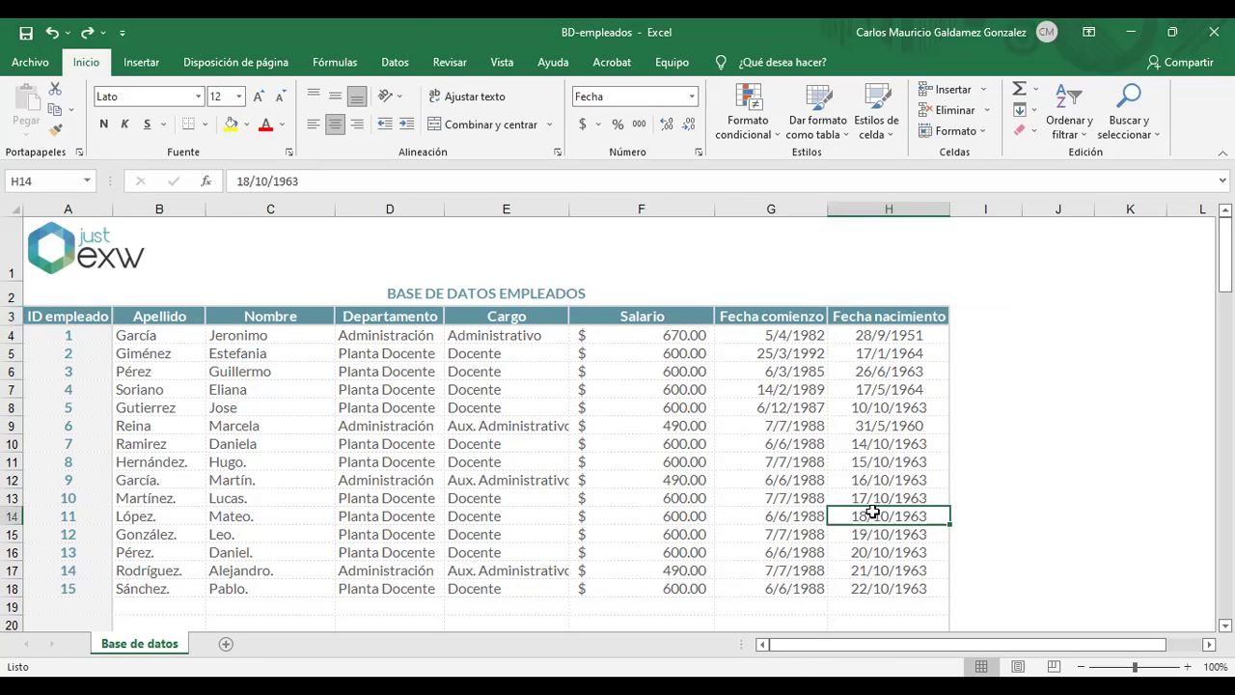
left_click(571, 291)
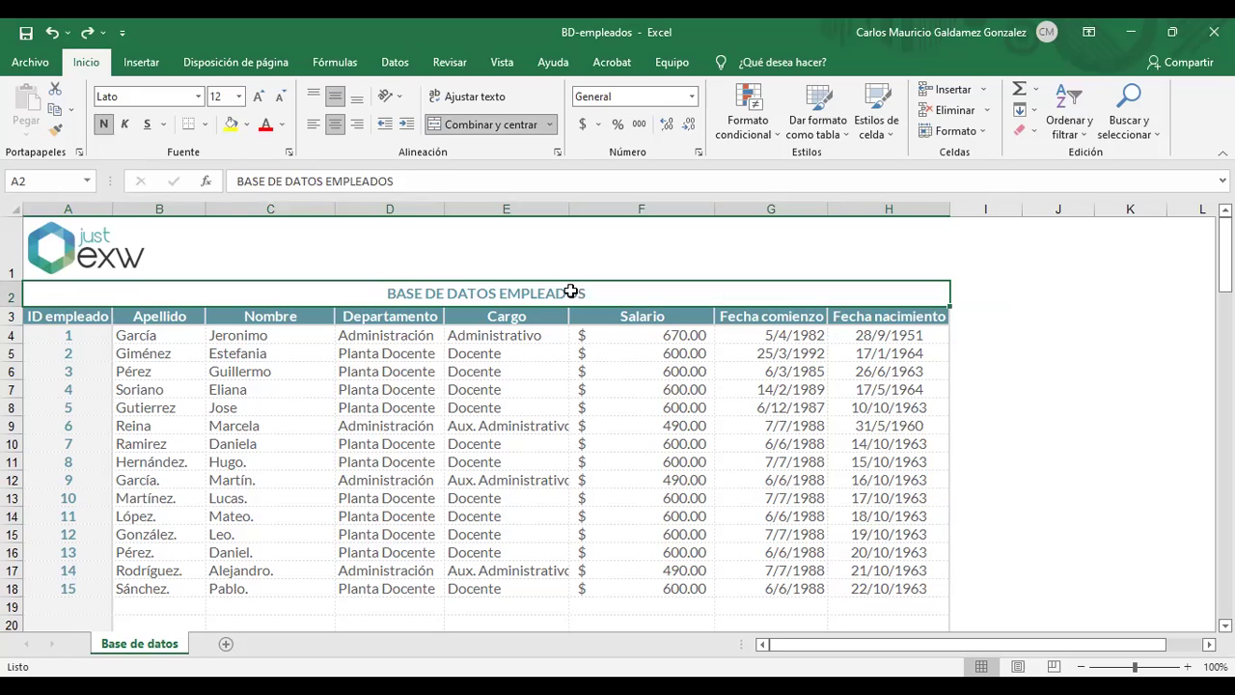
left_click(512, 339)
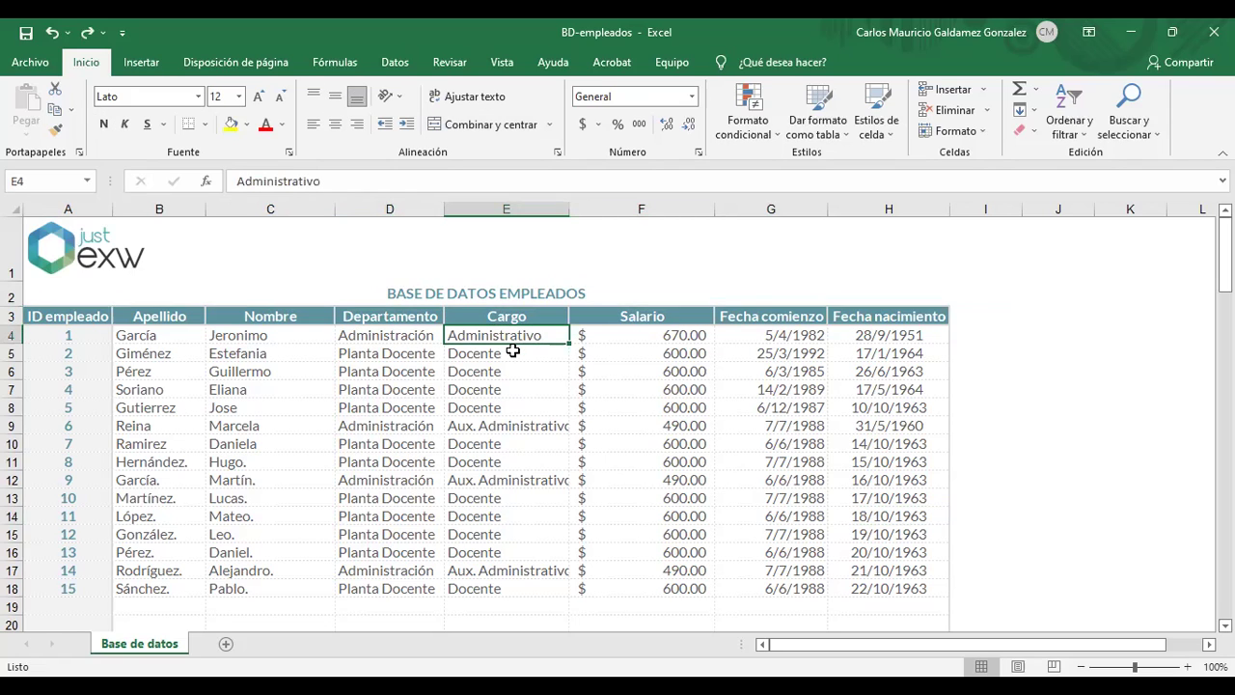
left_click(367, 294)
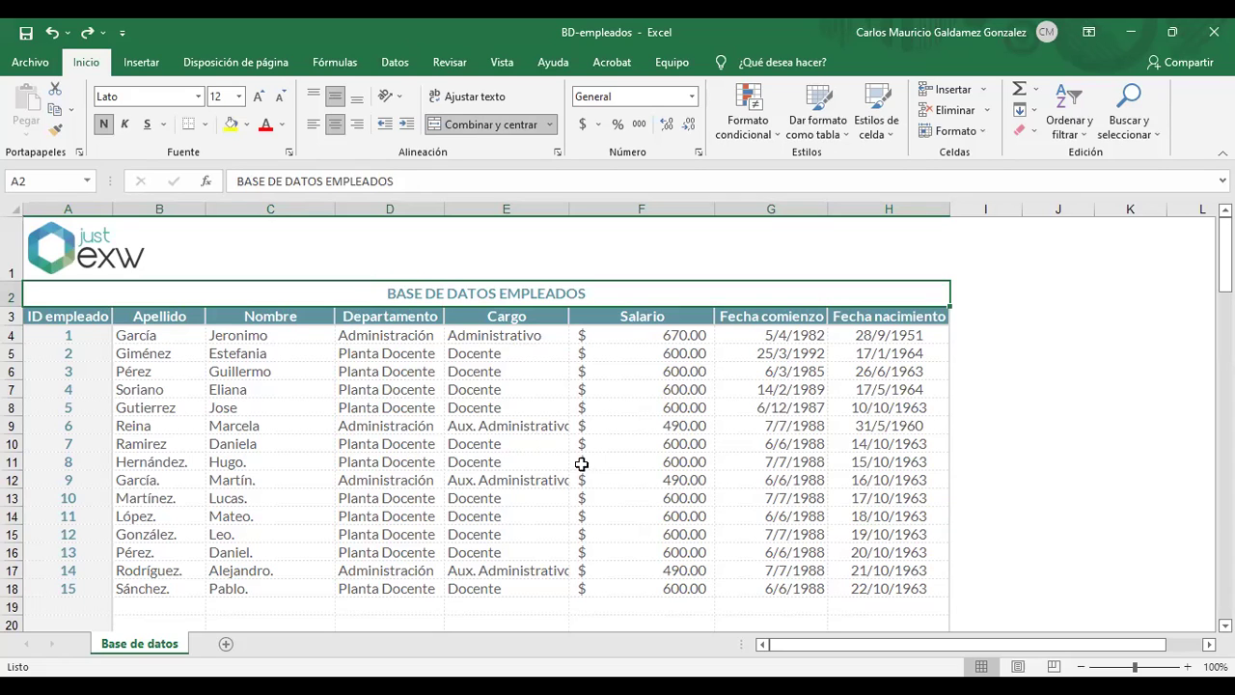
Step: Change the salaries in F15 and F14 to 500
left_click(665, 533)
type("500")
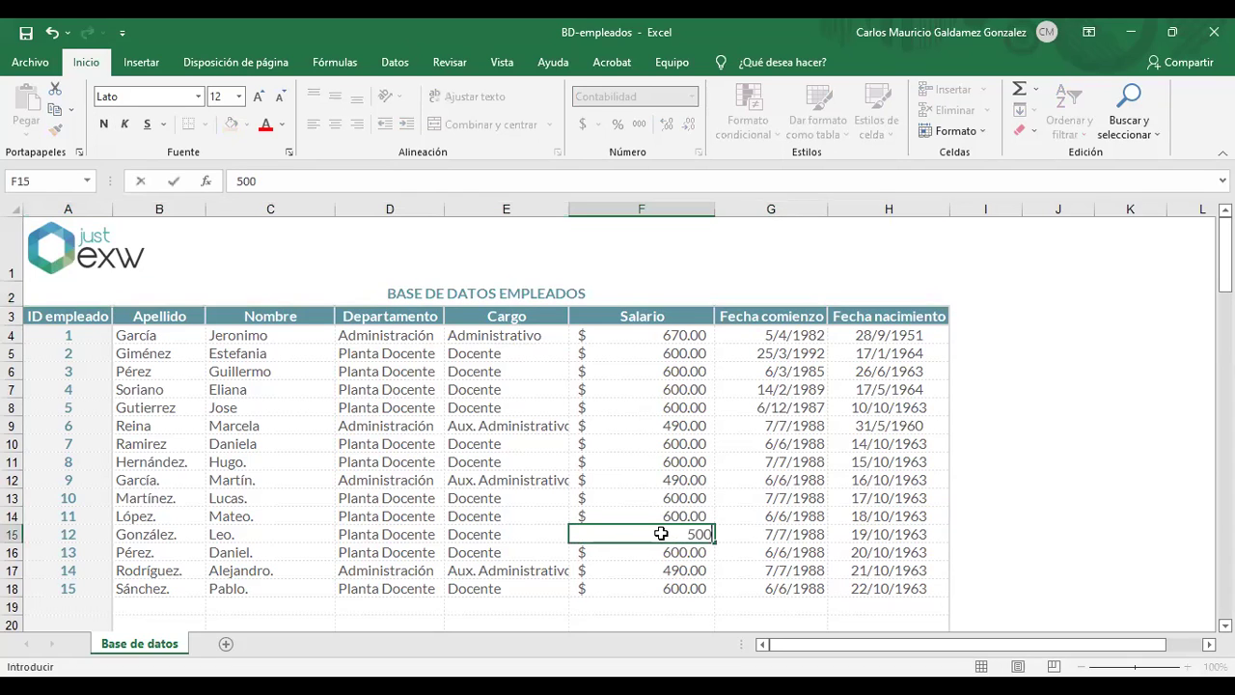
key("Up")
type("500")
key("Return")
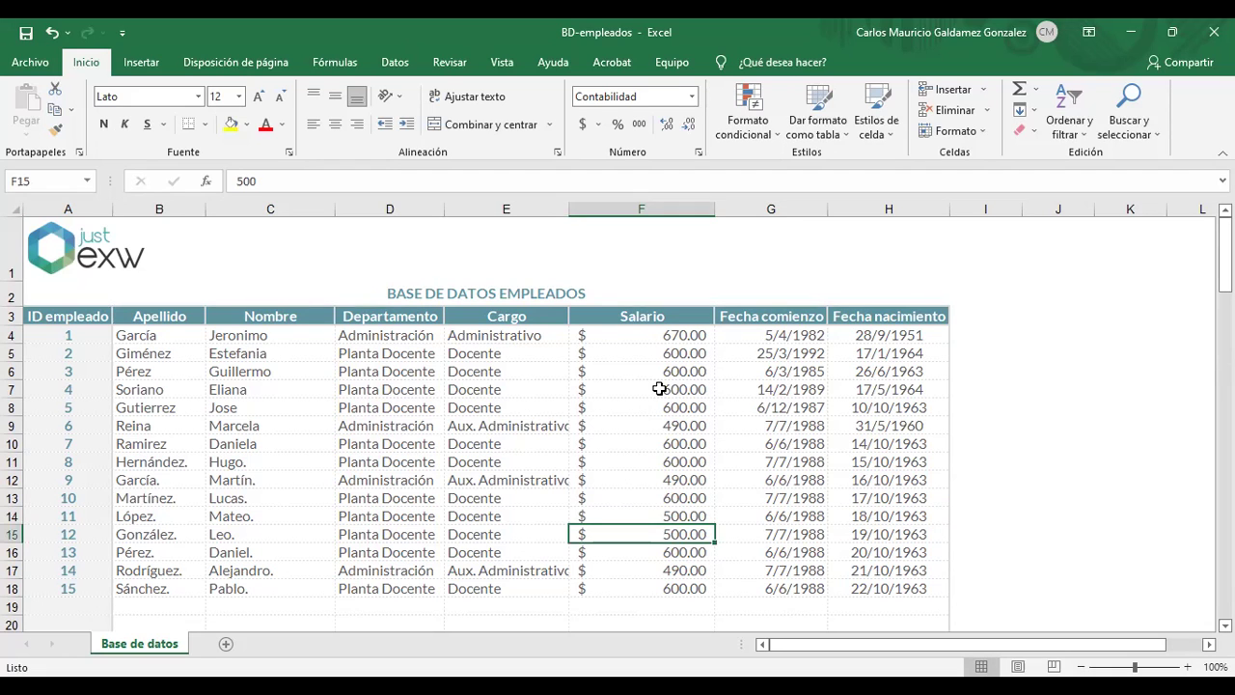
Step: Select the Salario column and employee table to check the status-bar sum
left_click_drag(645, 353, 653, 594)
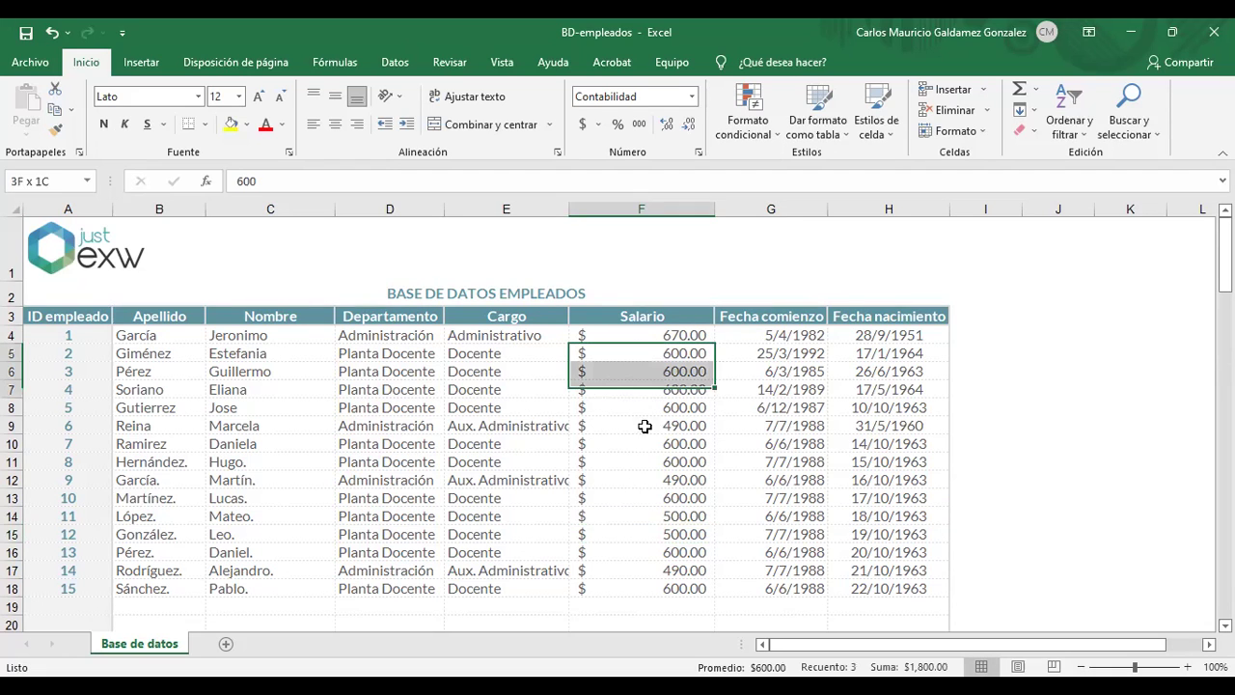
mouse_move(619, 332)
left_mouse_down()
mouse_move(623, 605)
mouse_move(626, 339)
left_mouse_up()
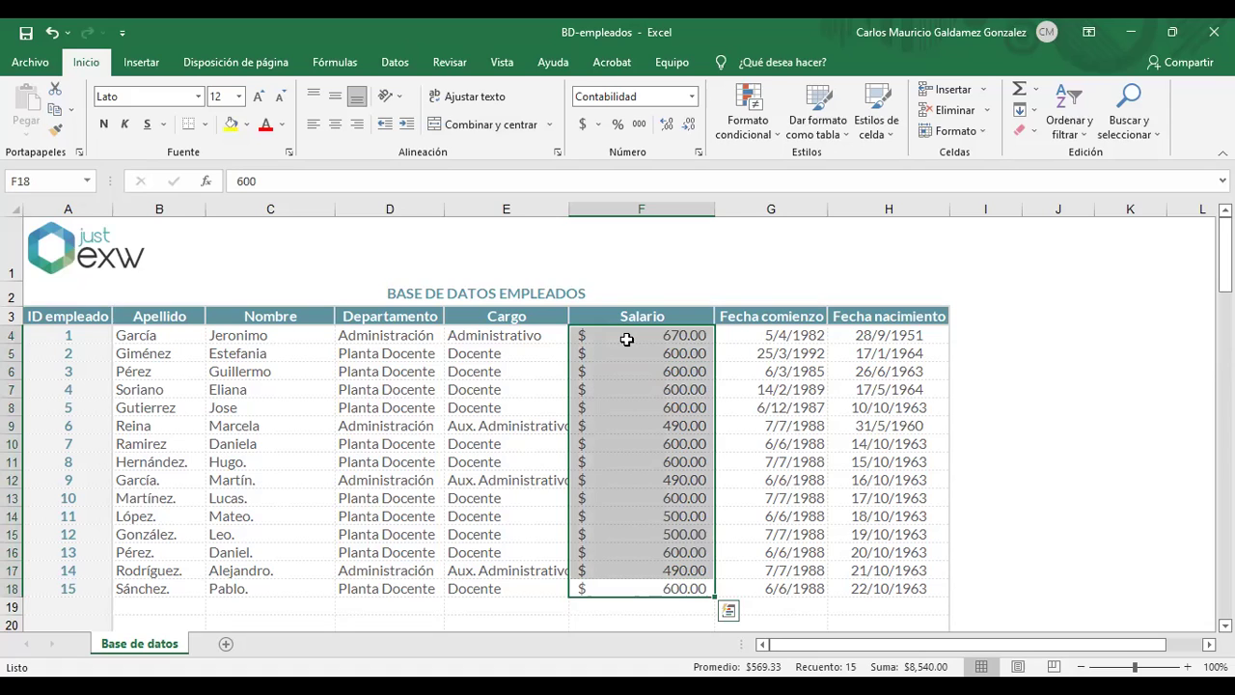
left_click(626, 339)
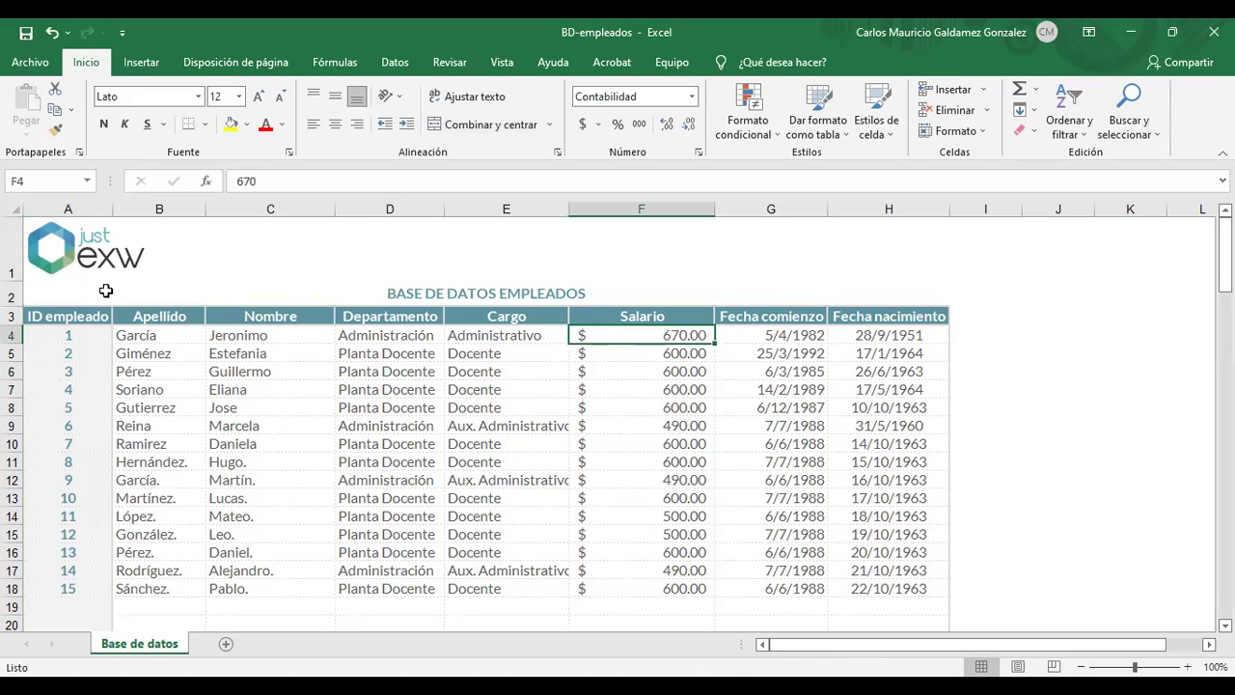
left_click_drag(58, 316, 231, 315)
left_click_drag(861, 501, 856, 589)
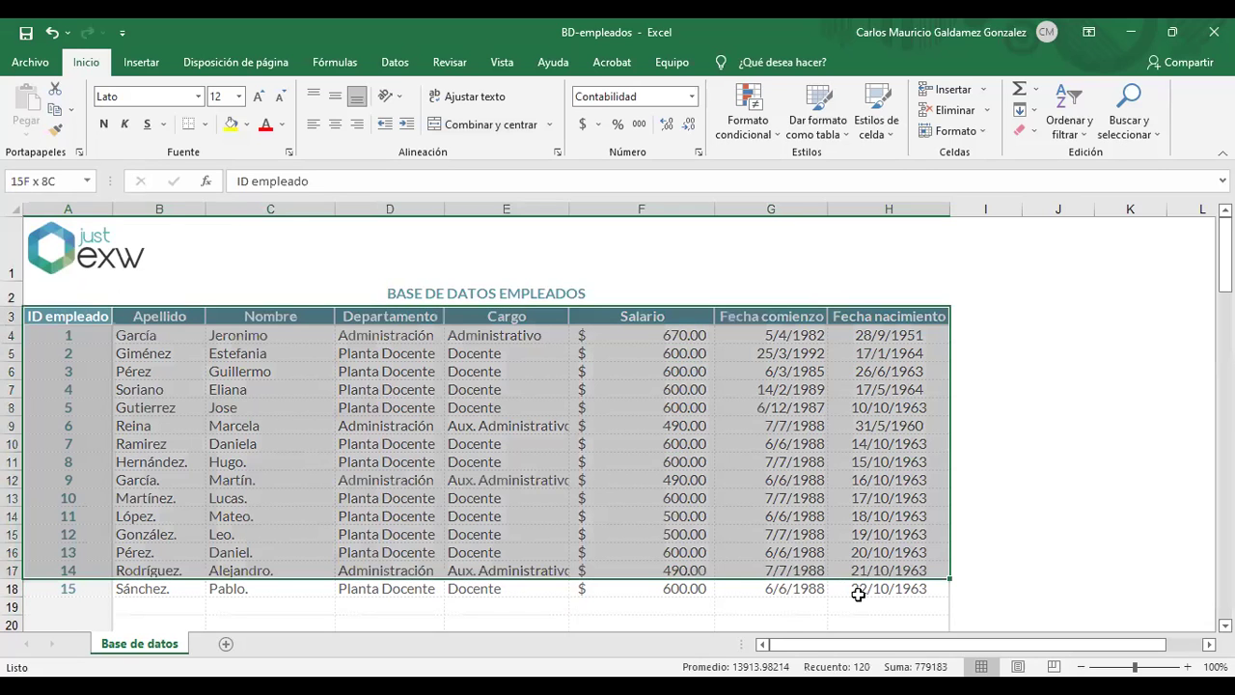
left_click(643, 532)
scroll(642, 533, "down", 4)
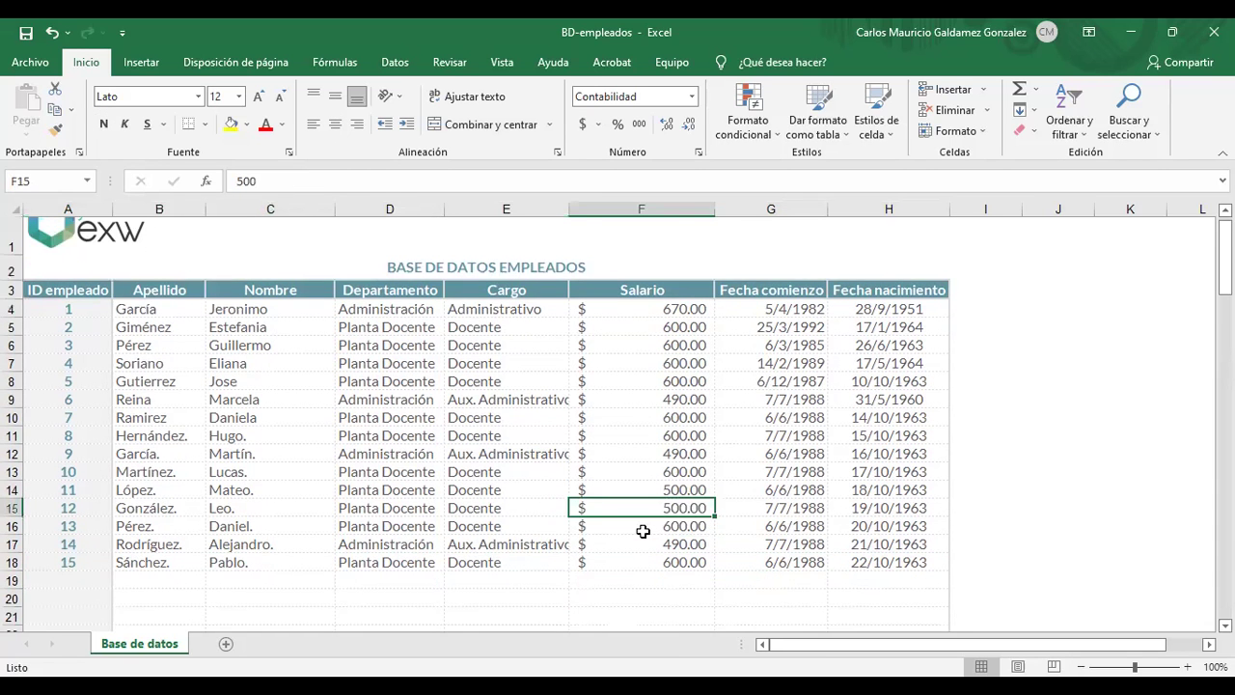
scroll(643, 533, "up", 4)
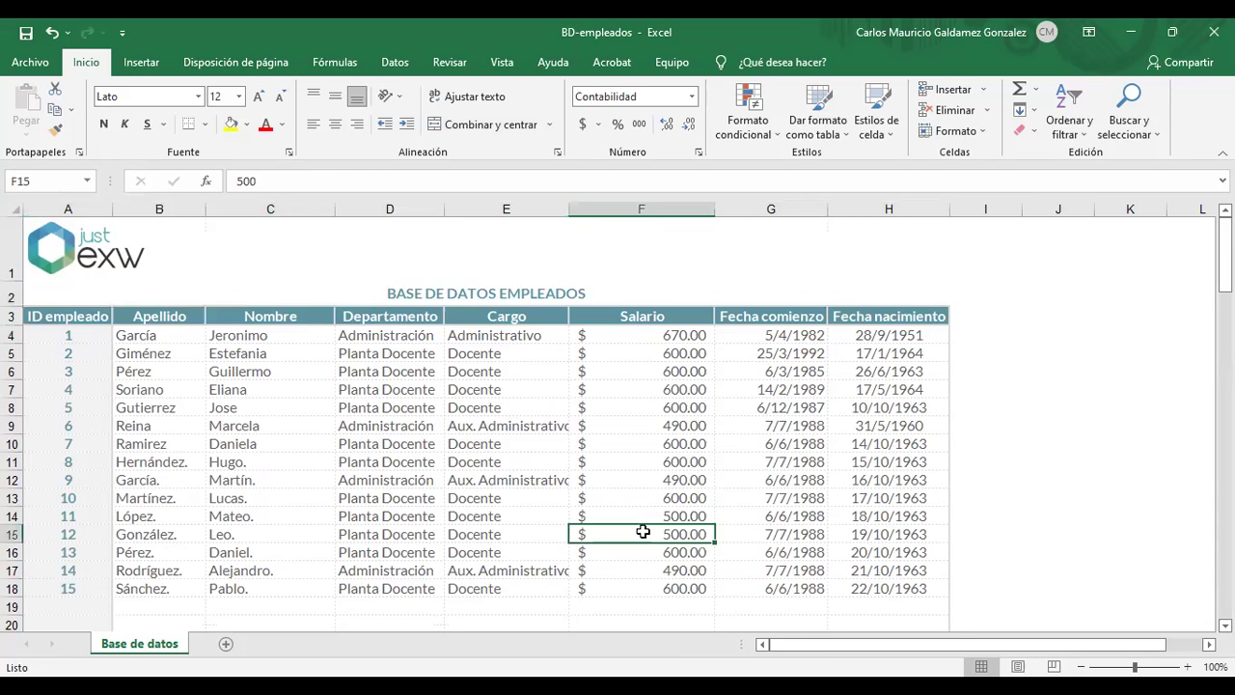
left_click(435, 301)
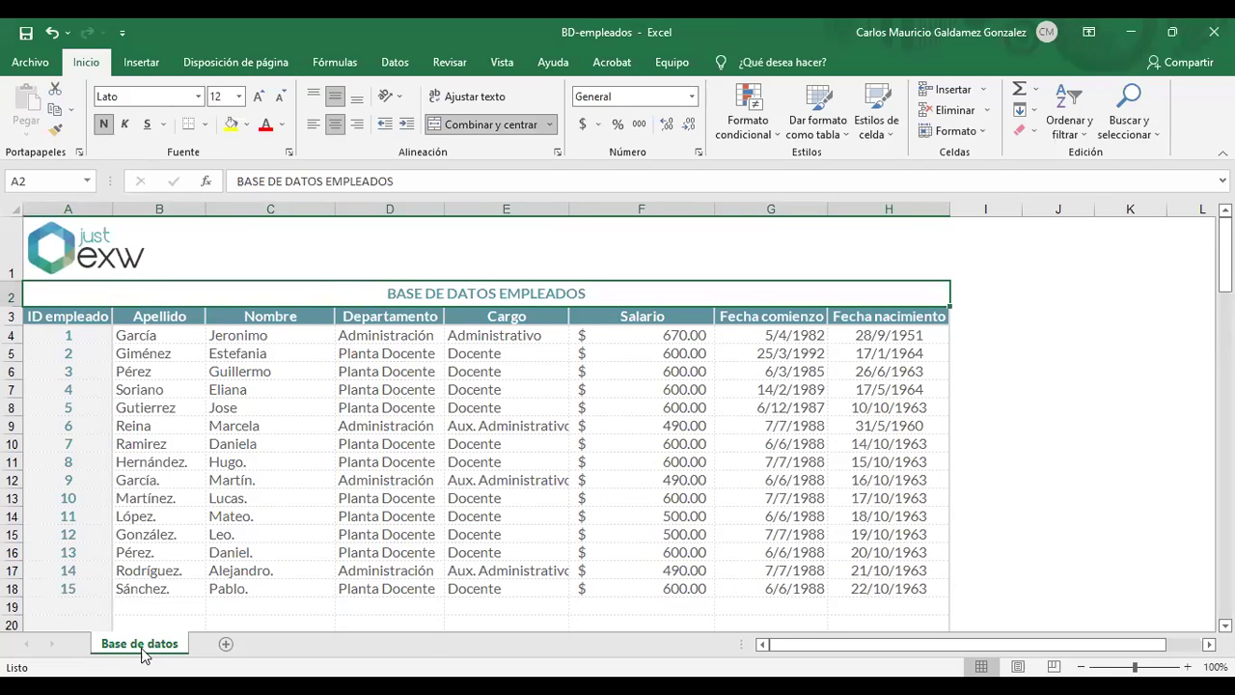
left_click(199, 261)
left_click(250, 256)
left_click(81, 246)
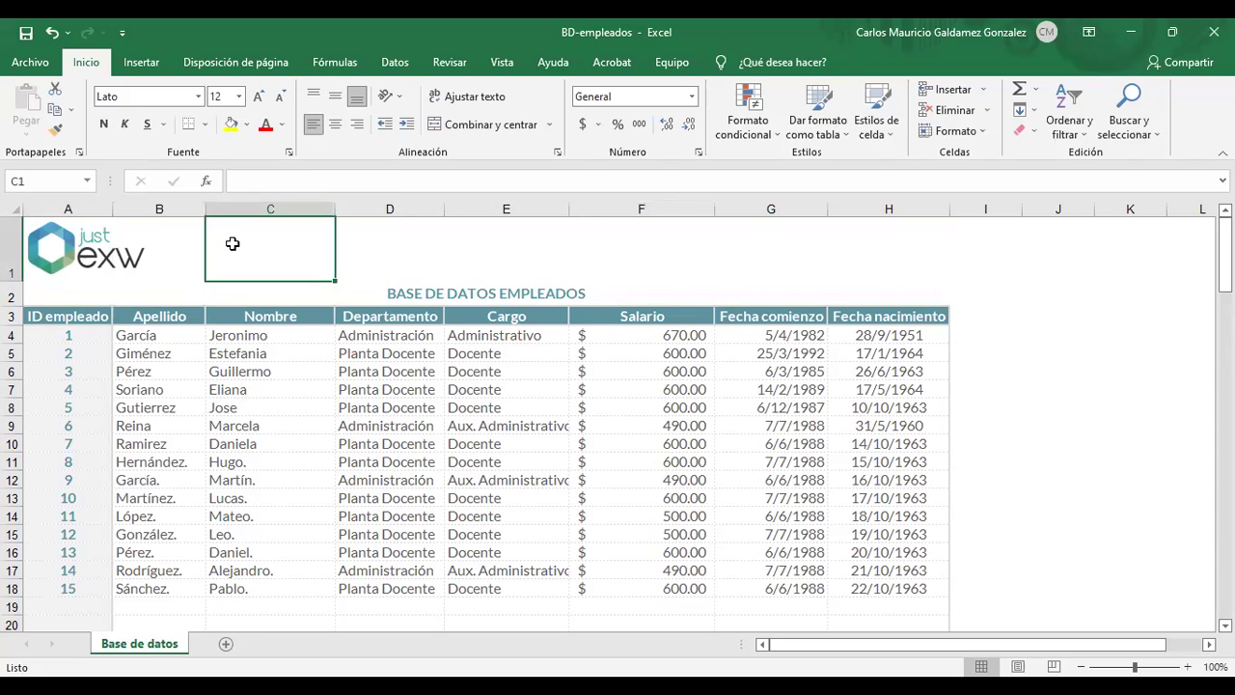
left_click(233, 244)
left_click(33, 74)
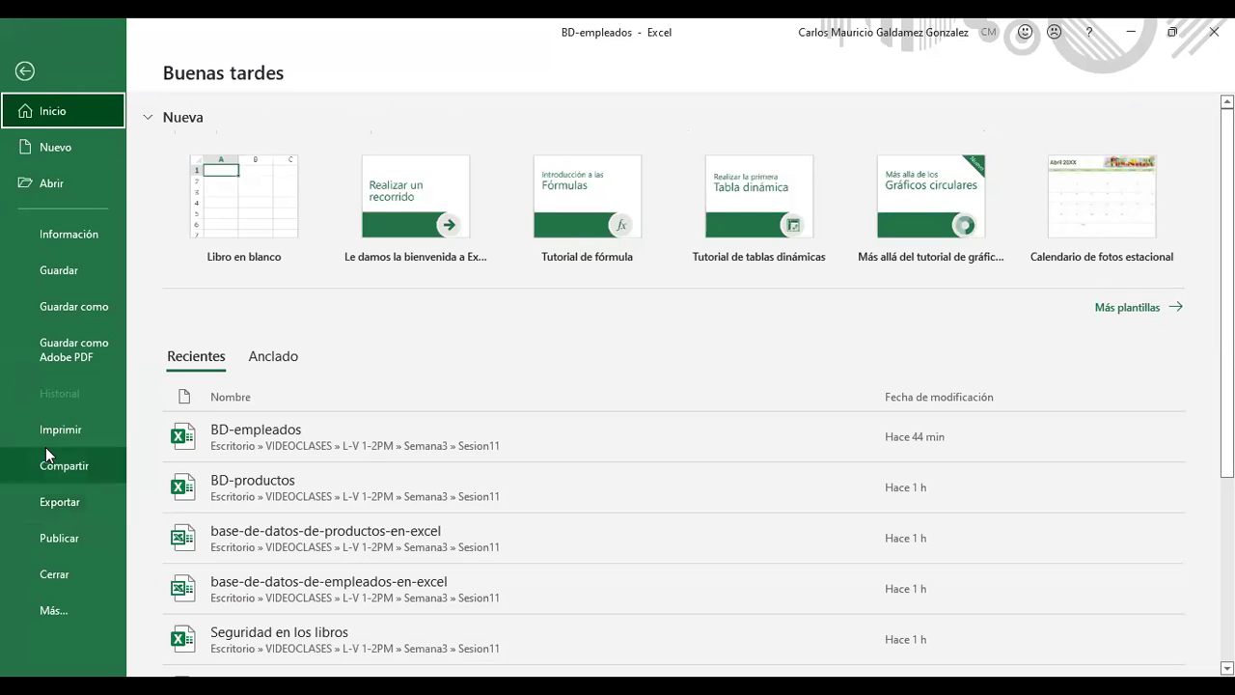
left_click(70, 604)
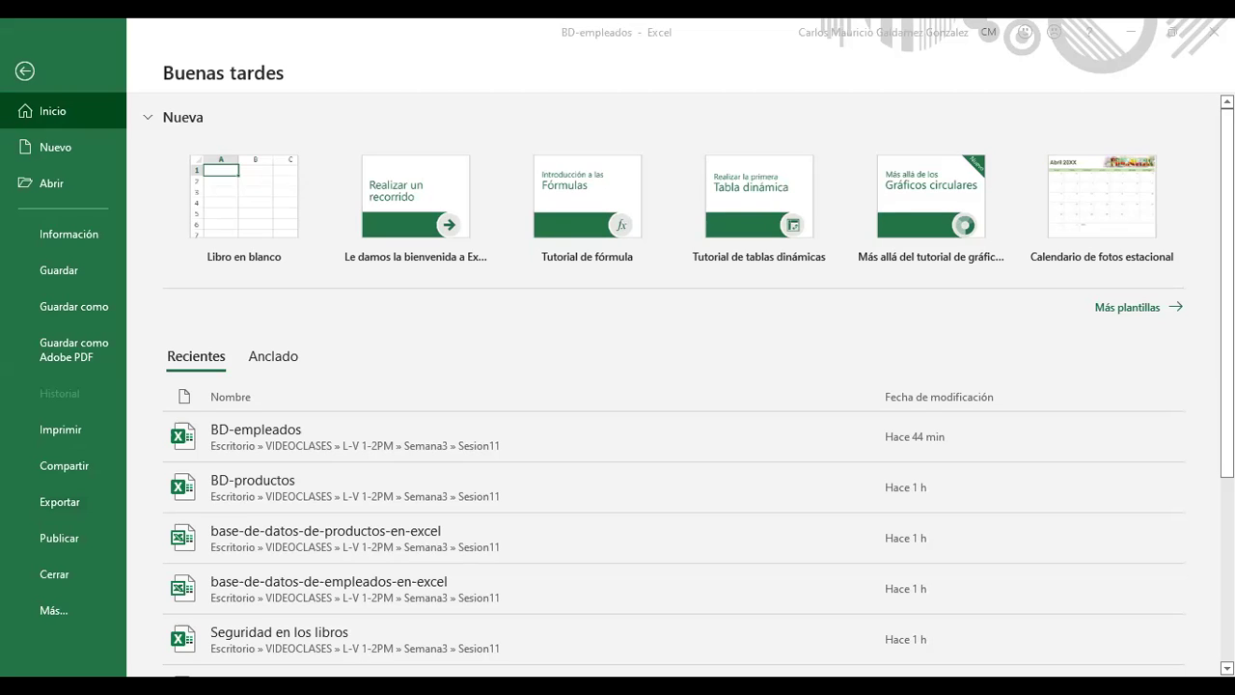
key("alt+Tab")
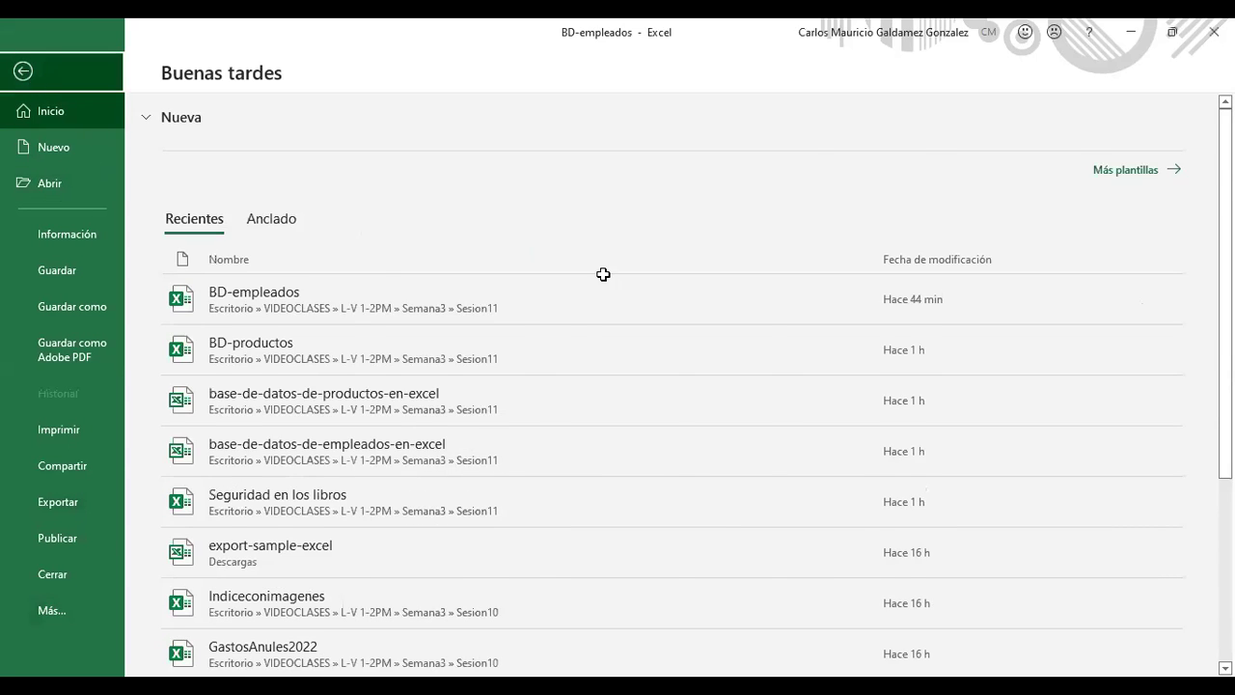
key("Escape")
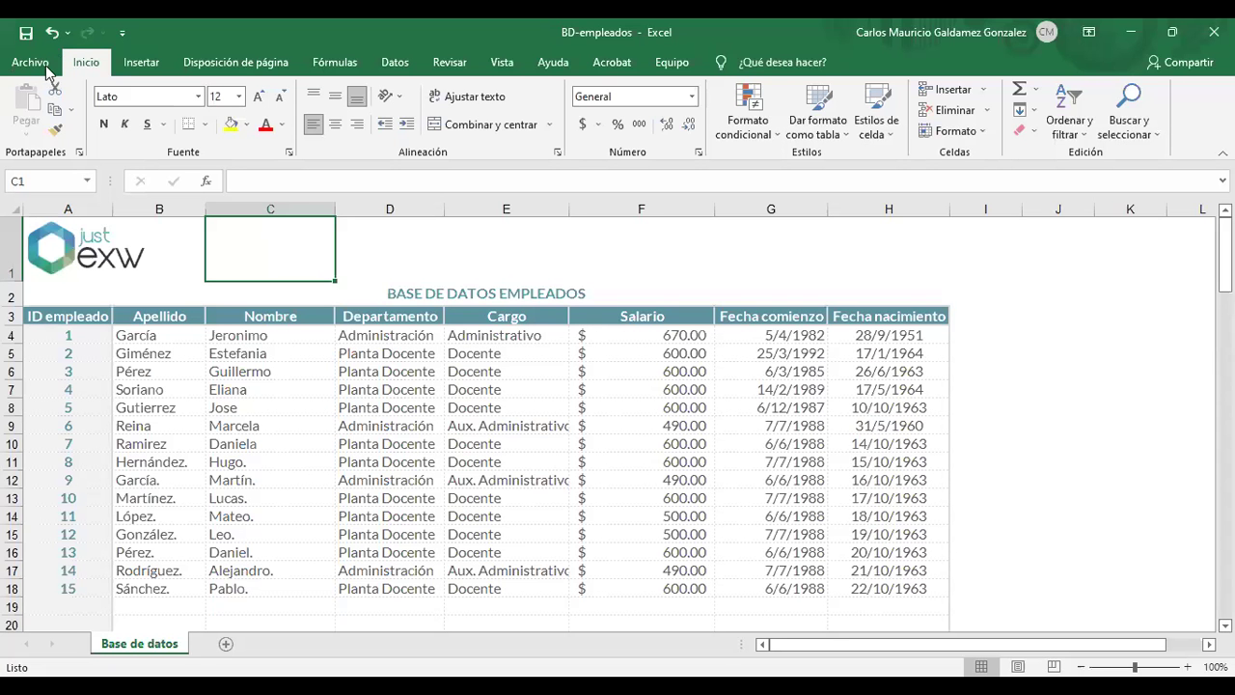
Step: Open Archivo to show the BD-empleados Información page with protection options and properties
left_click(39, 66)
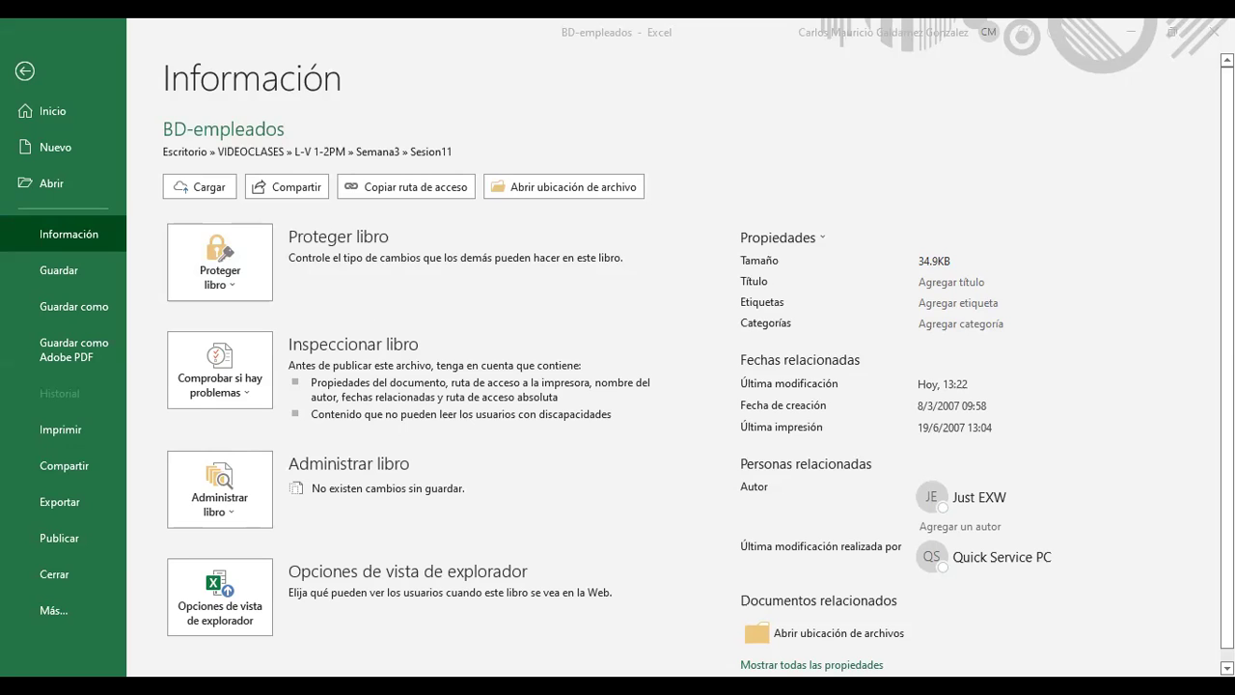
Step: Leave the Información backstage page with Esc and return to the employee sheet
left_click(552, 268)
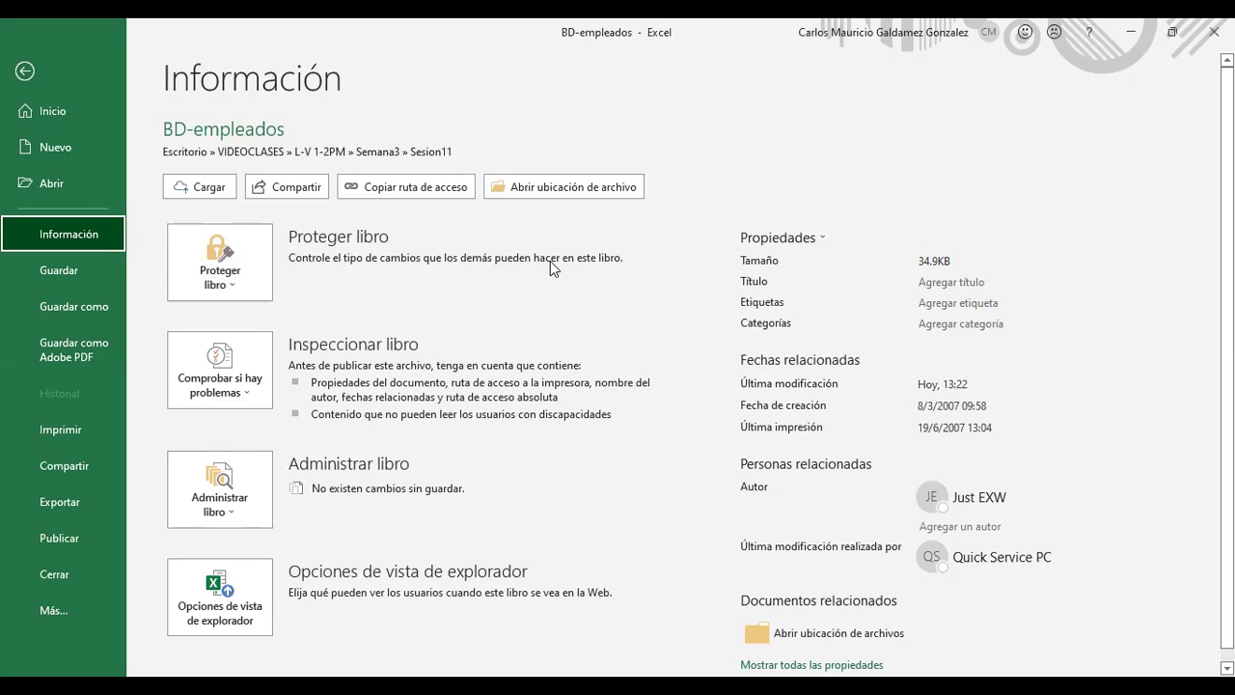
key("Escape")
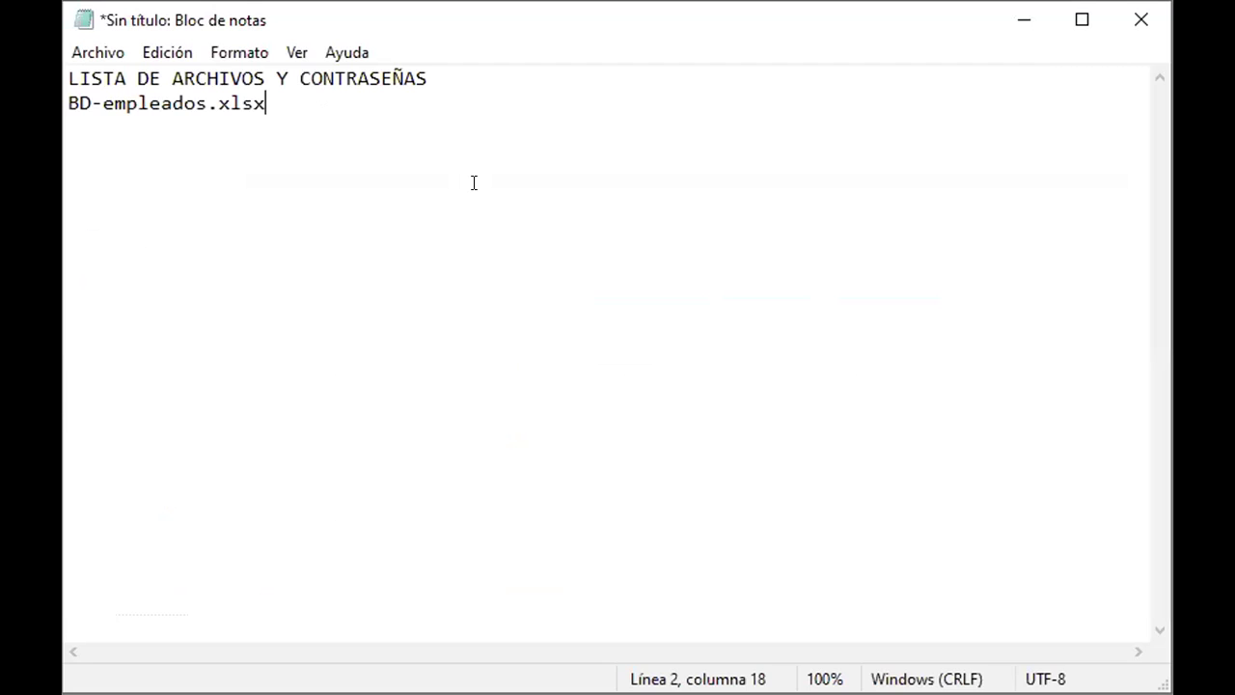
Step: Add a heading line with ARCHIVOS and CONTRASEÑA columns above BD-empleados.xlsx
key("Tab")
key("Tab")
left_click(103, 104)
left_click(80, 103)
key("Left")
key("Return")
key("Up")
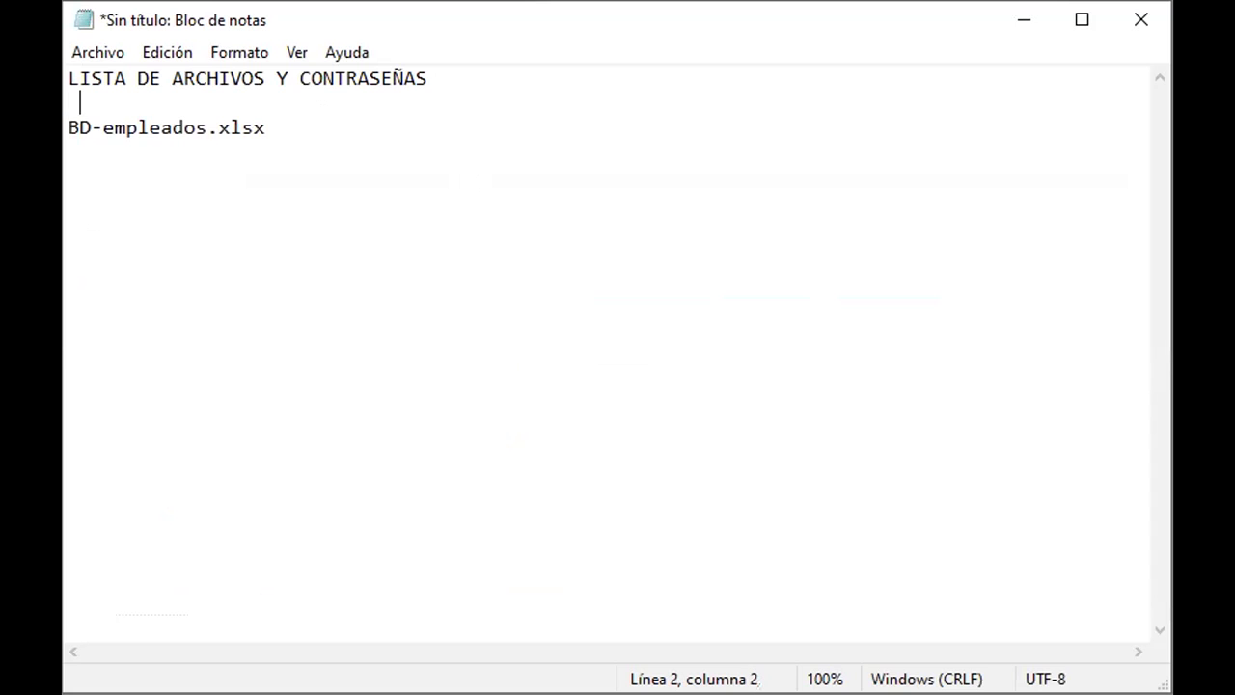
type("ARCHIVOS")
key("Tab")
type("CO")
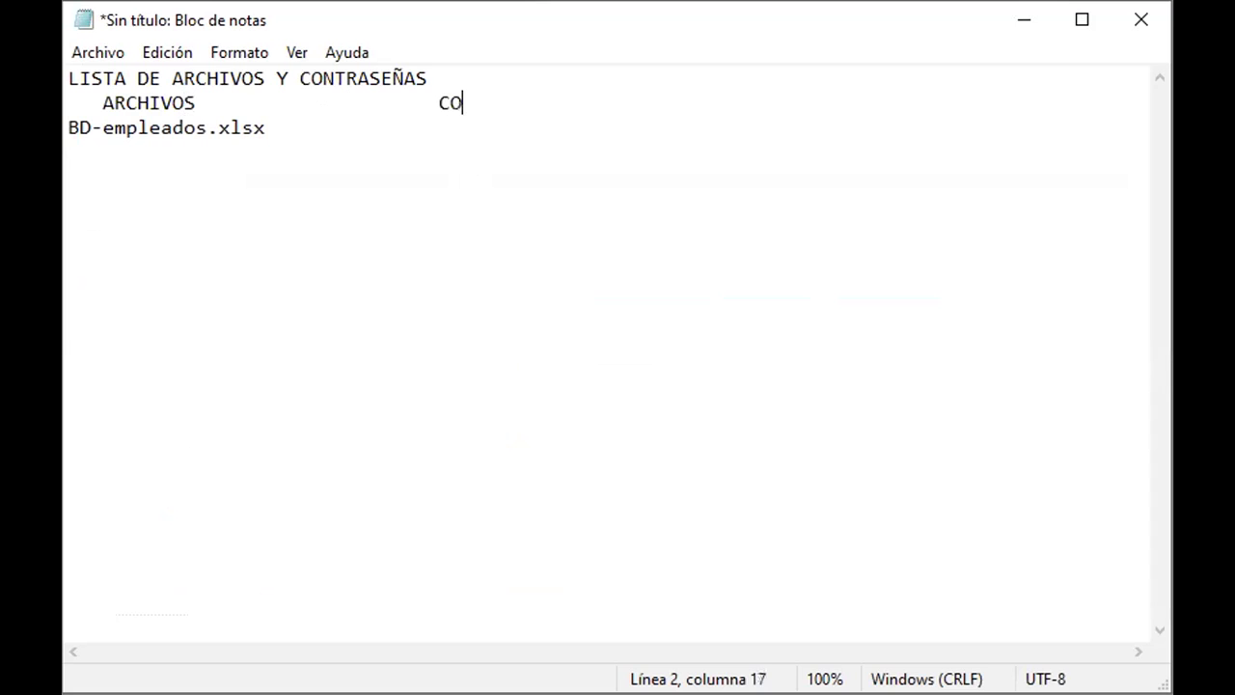
type("NTRAÑ")
key("BackSpace")
type("SE")
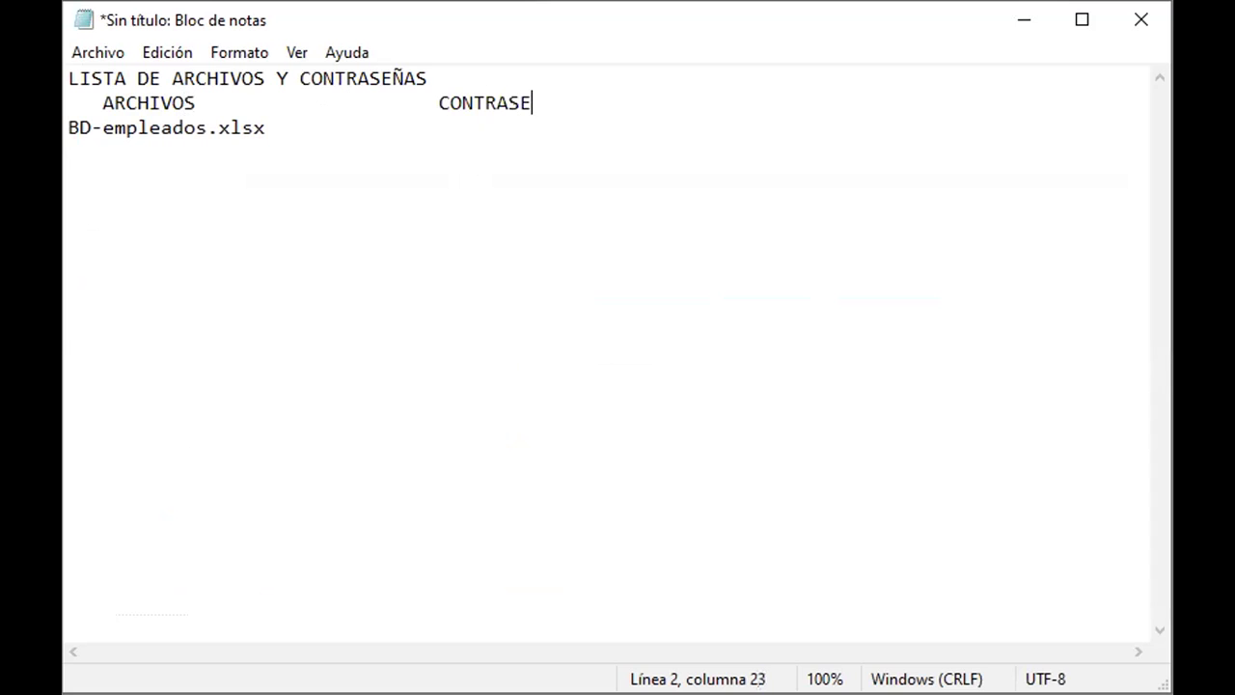
type("ÑA")
Step: Enter the workbook password beside BD-empleados.xlsx and select it for copying
left_click(472, 183)
left_click_drag(68, 128, 410, 141)
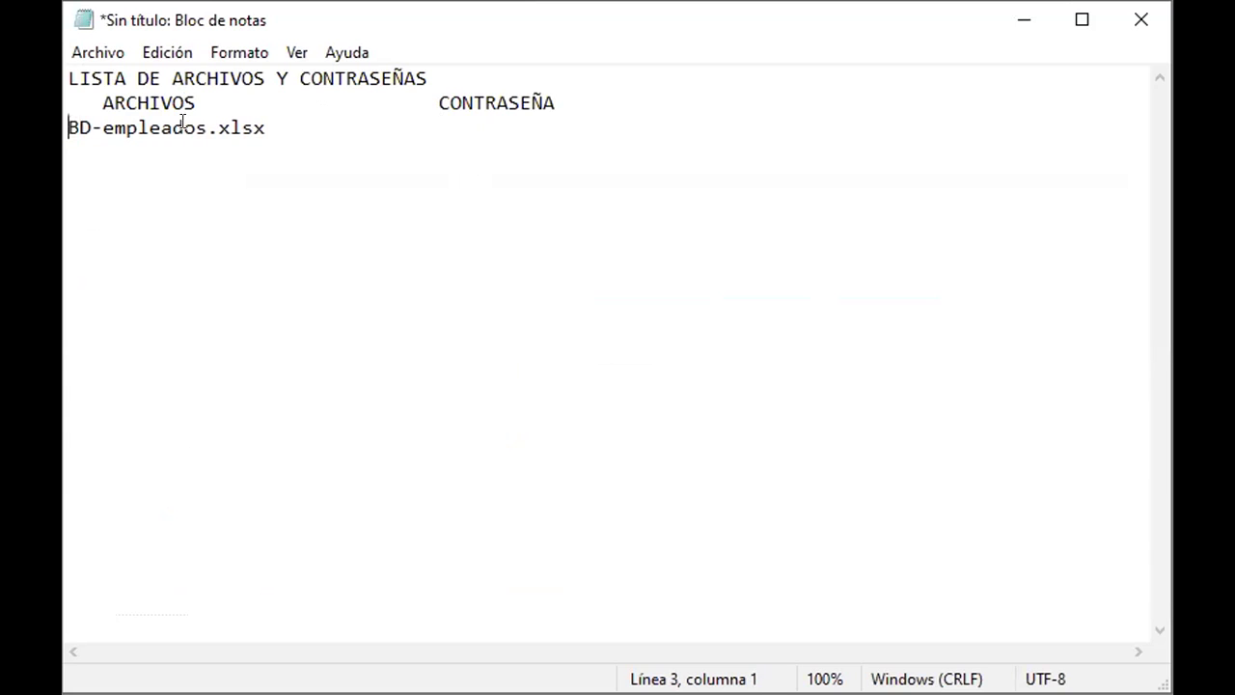
left_click(427, 125)
key("BackSpace")
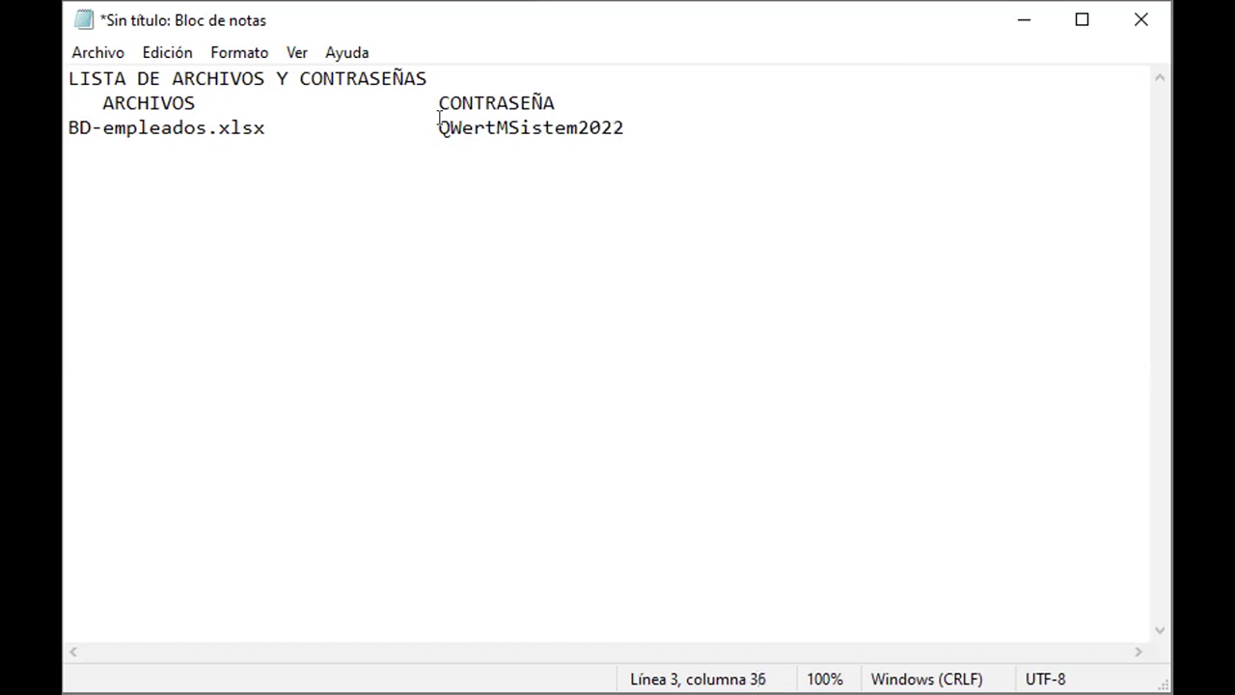
left_click_drag(439, 125, 615, 117)
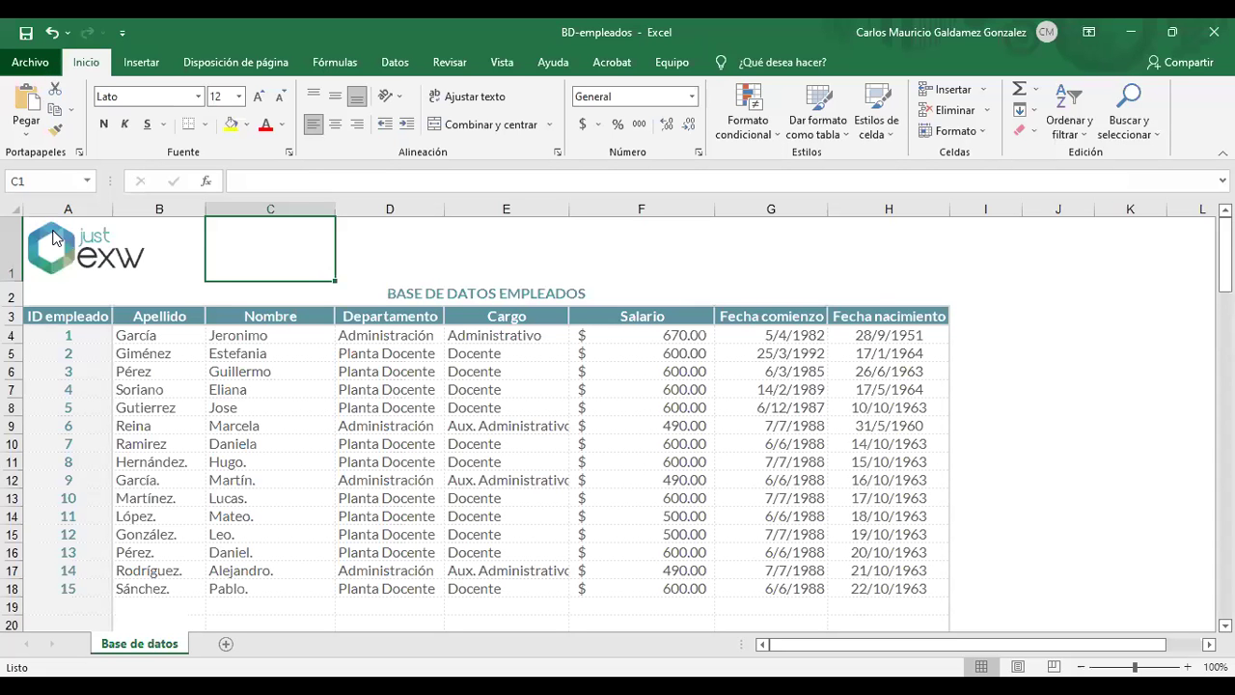
Step: Encrypt the workbook with the copied password through Protect Workbook, confirming it twice, then save
key("alt+a")
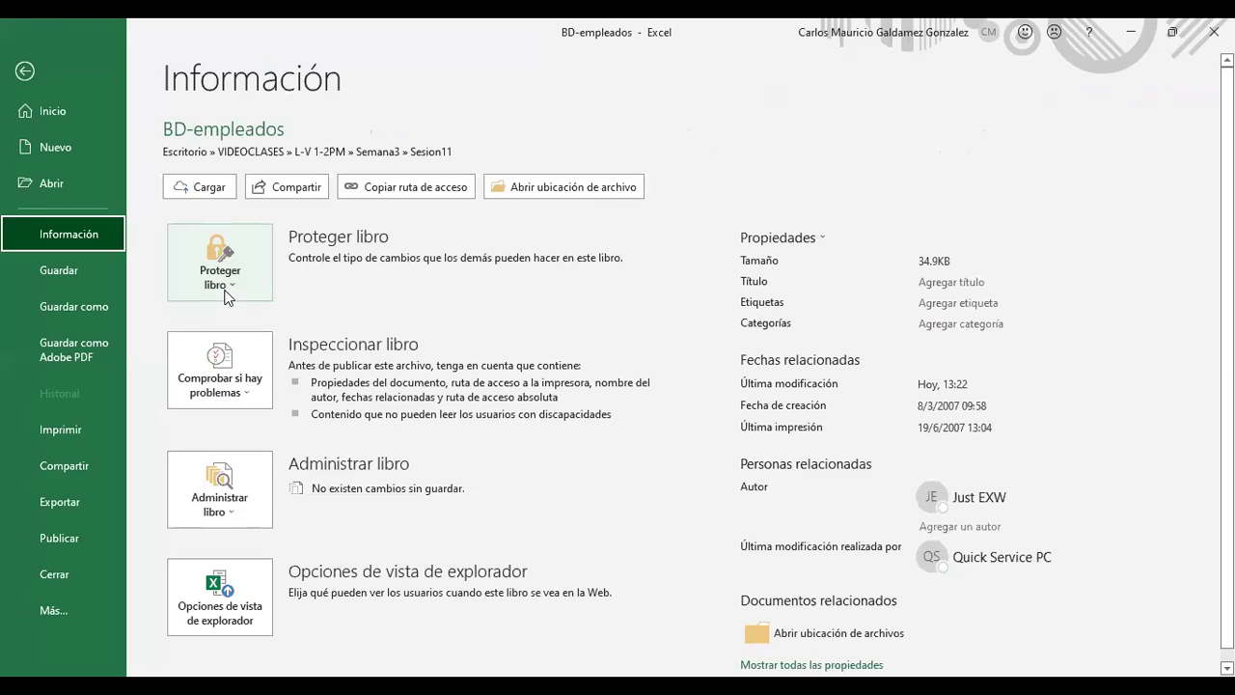
left_click(223, 284)
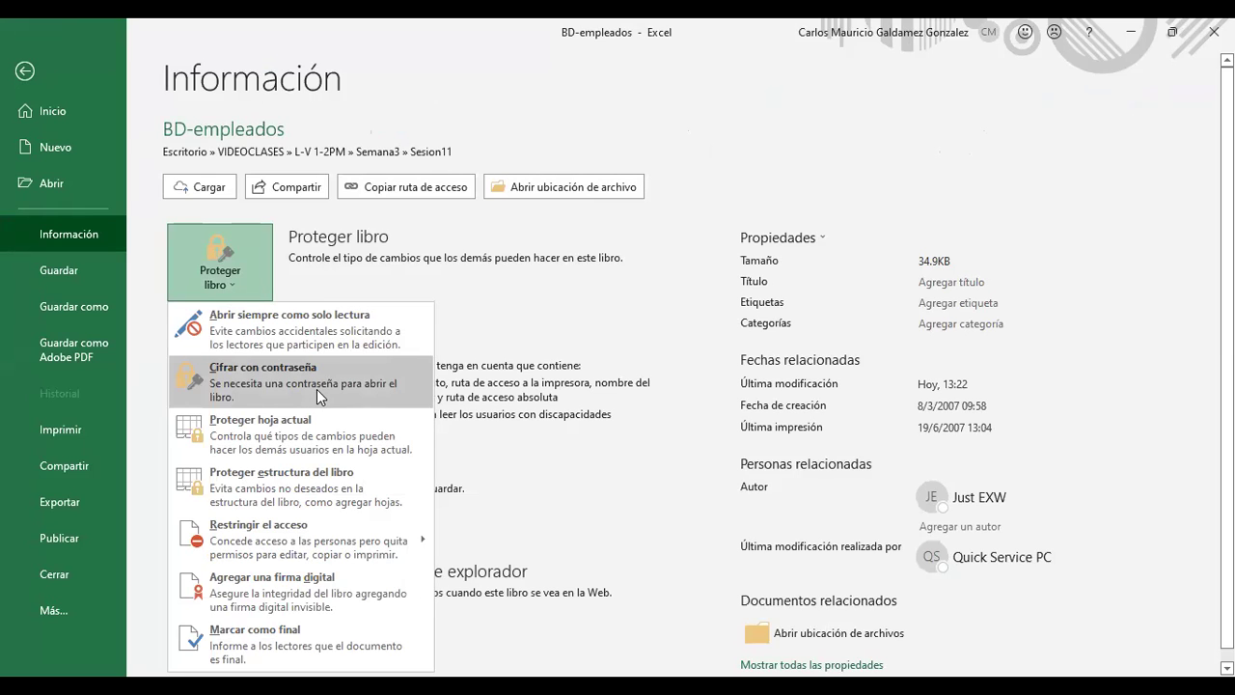
left_click(320, 397)
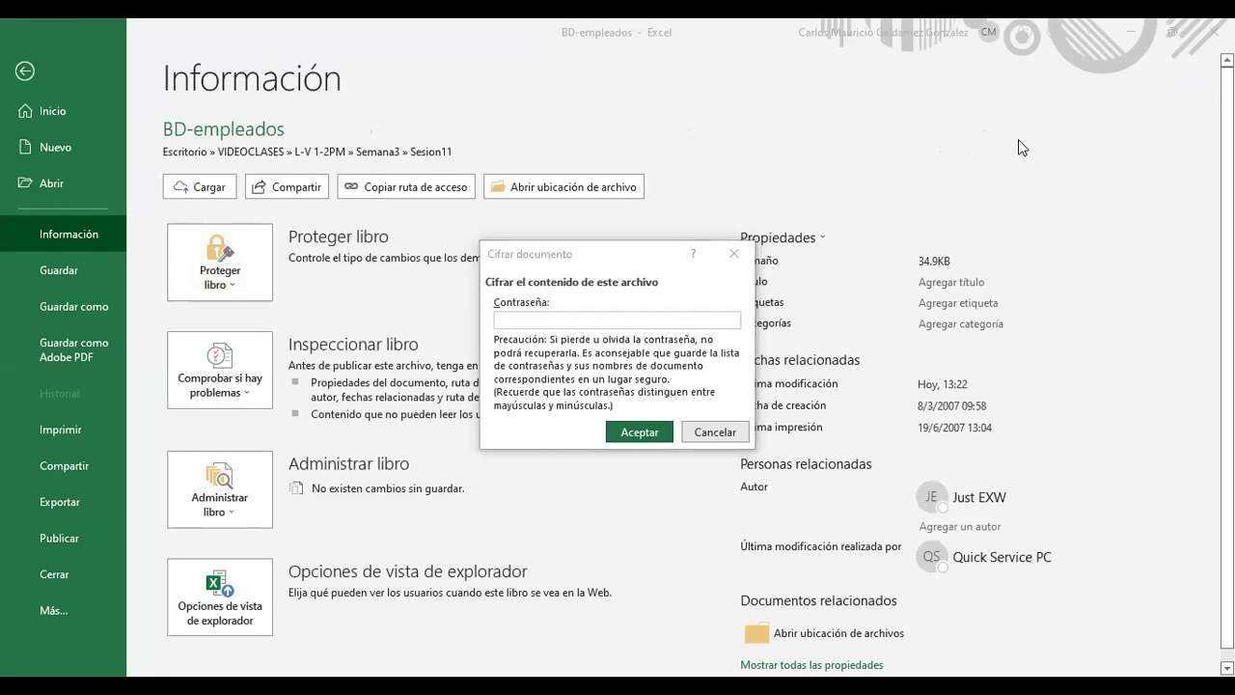
left_click(590, 320)
key("ctrl+v")
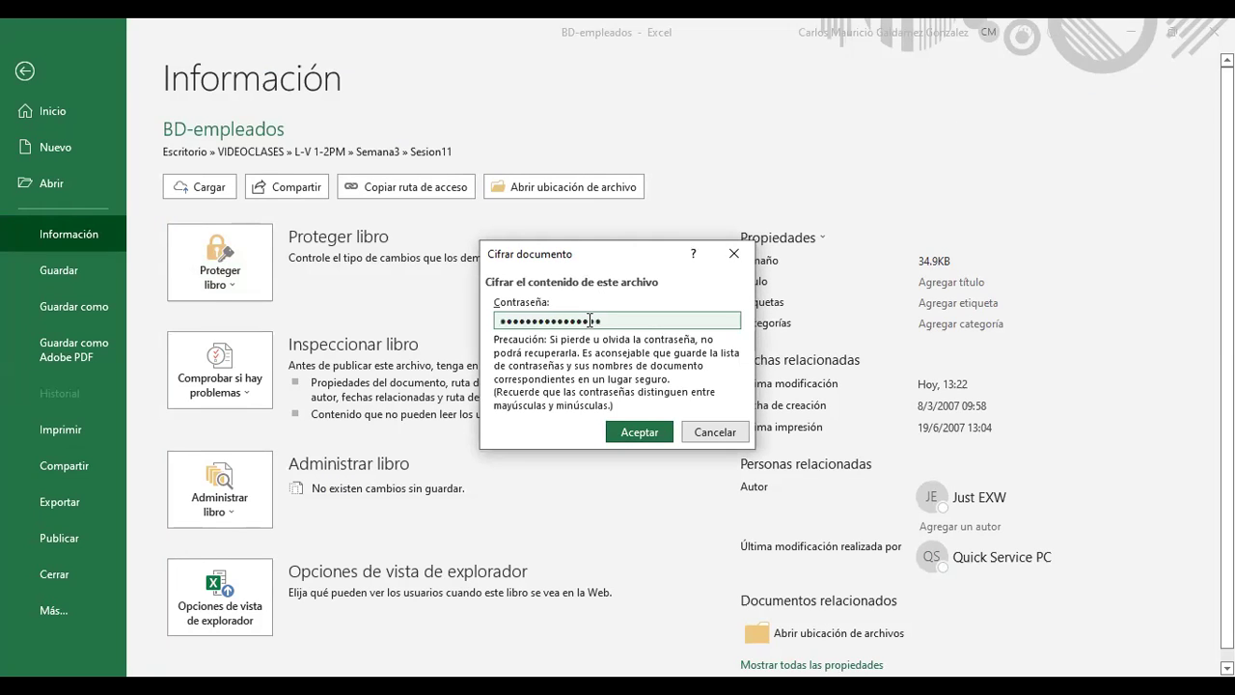
left_click(640, 431)
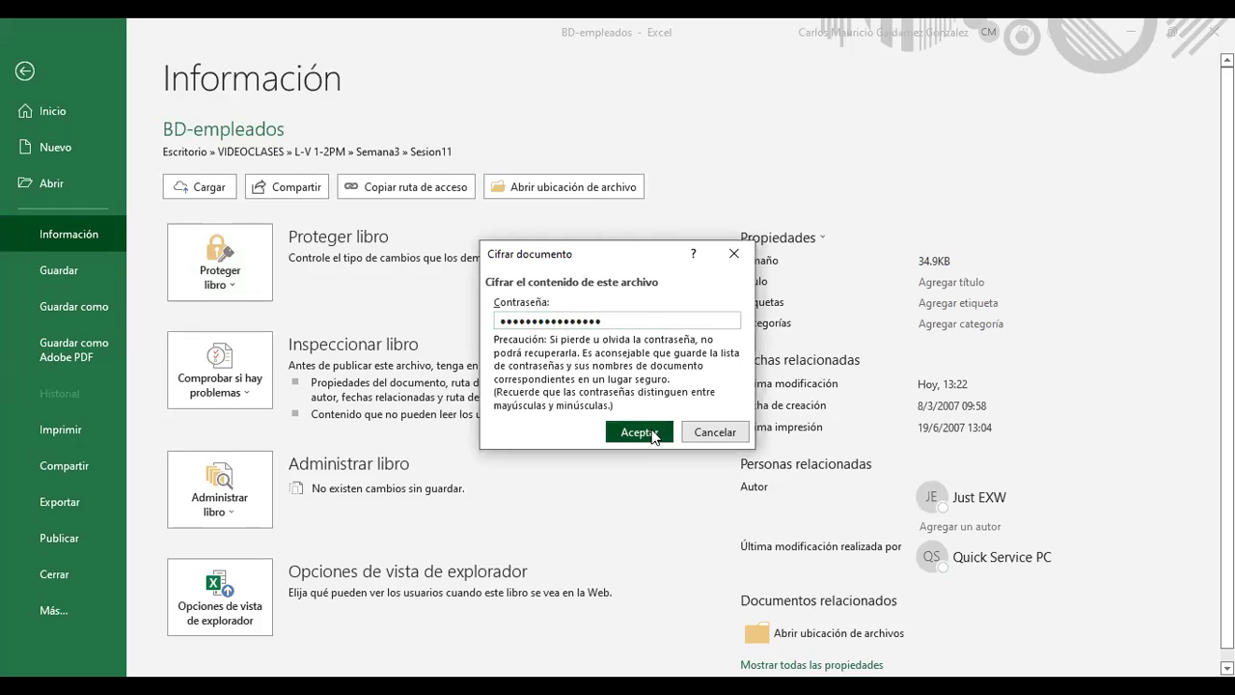
key("ctrl+v")
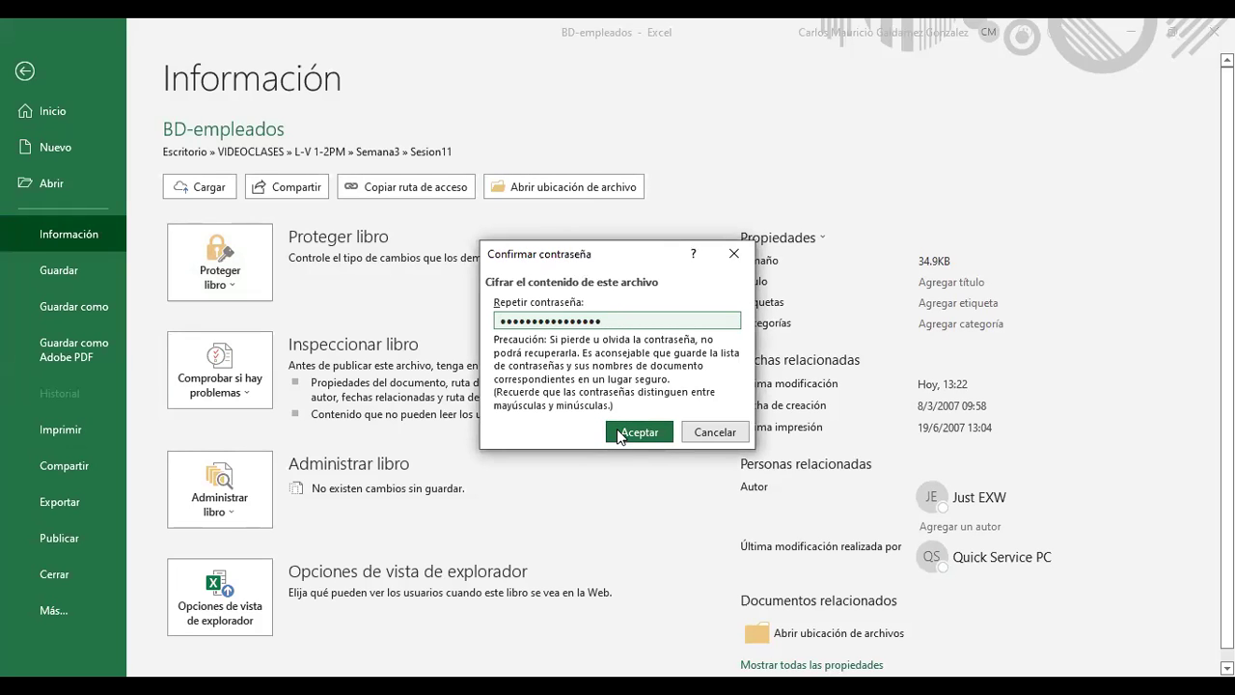
left_click(621, 433)
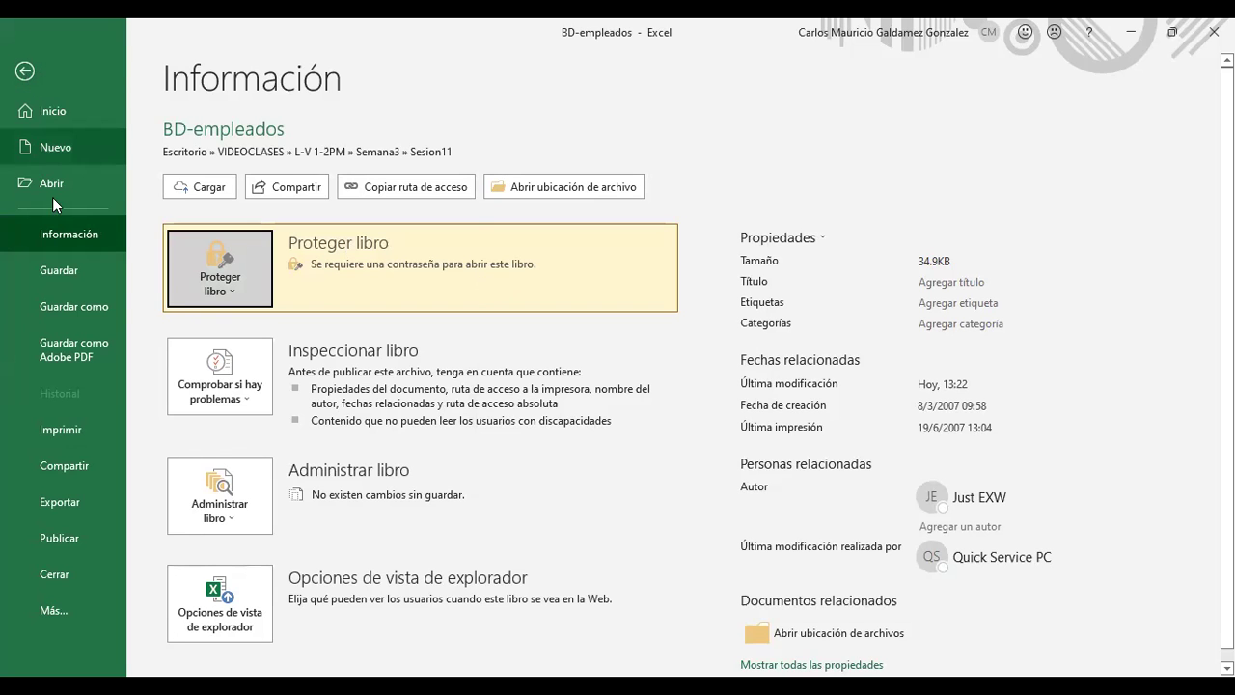
left_click(69, 280)
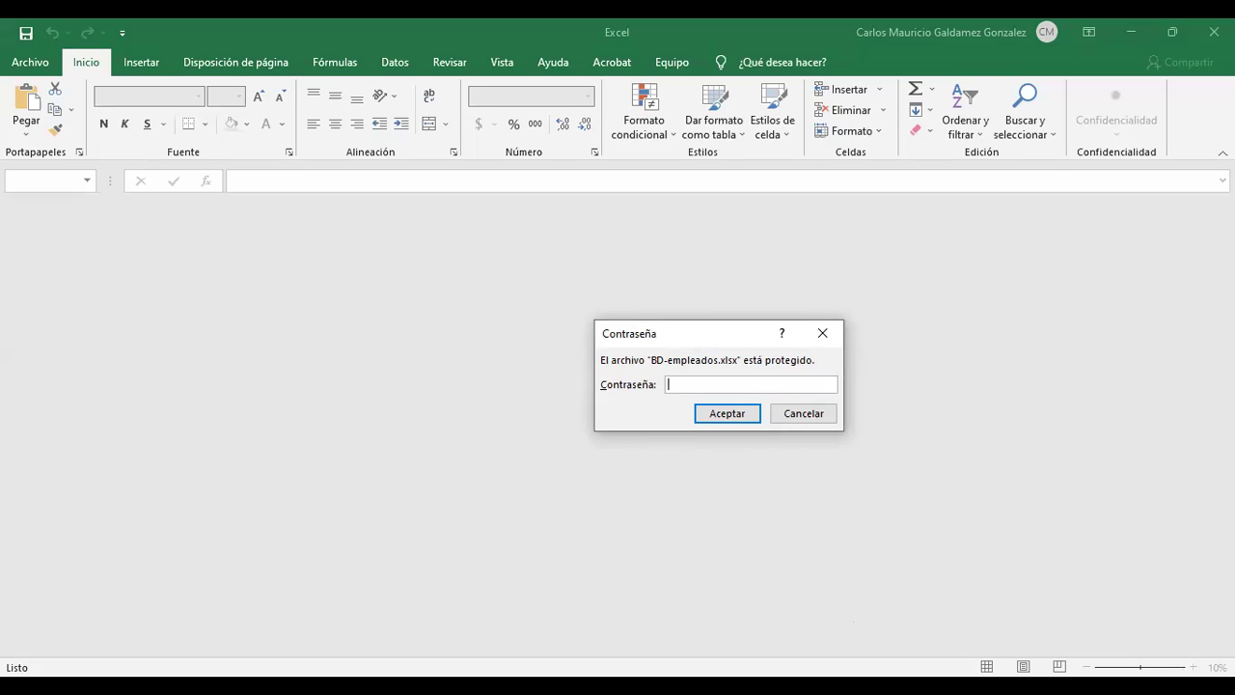
Step: Paste the password into the prompt to open the protected BD-empleados workbook
key("ctrl+v")
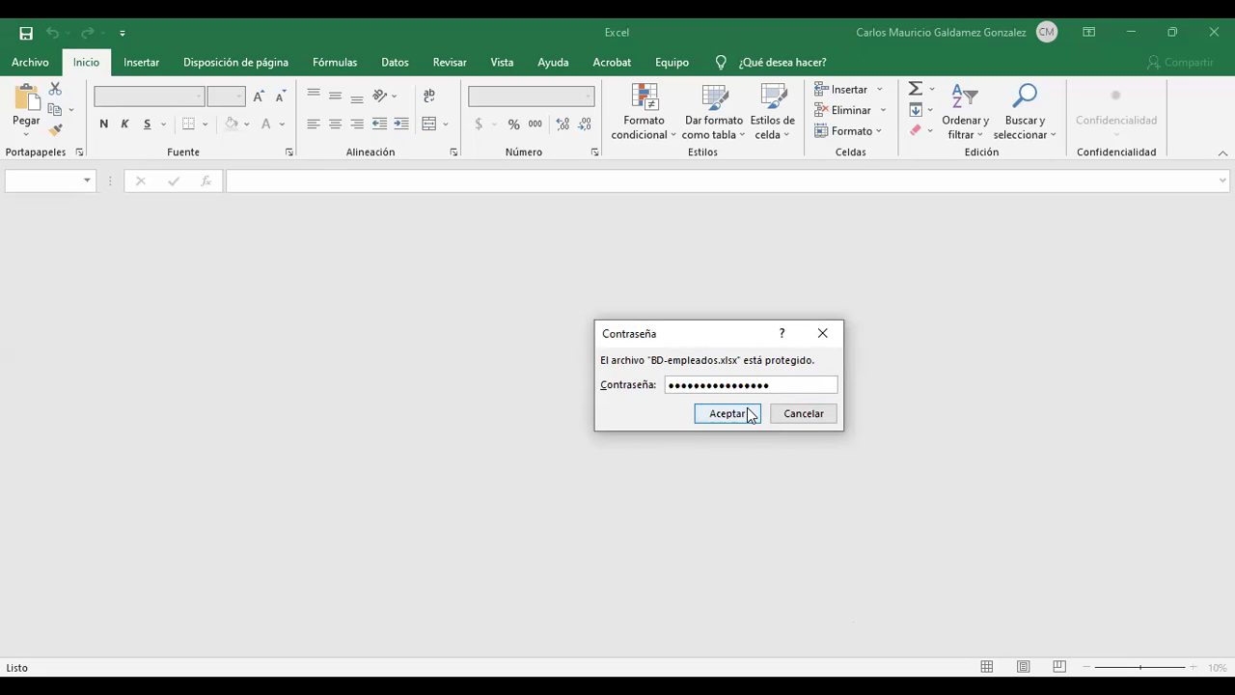
left_click(746, 409)
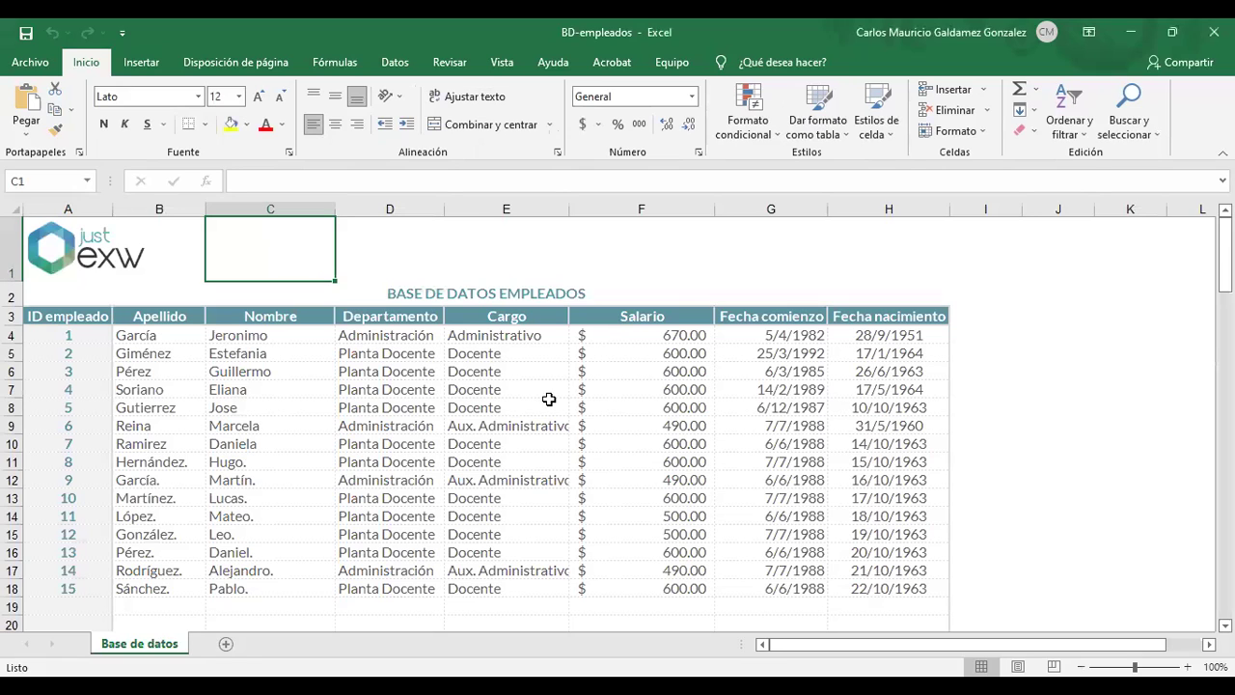
left_click(446, 287)
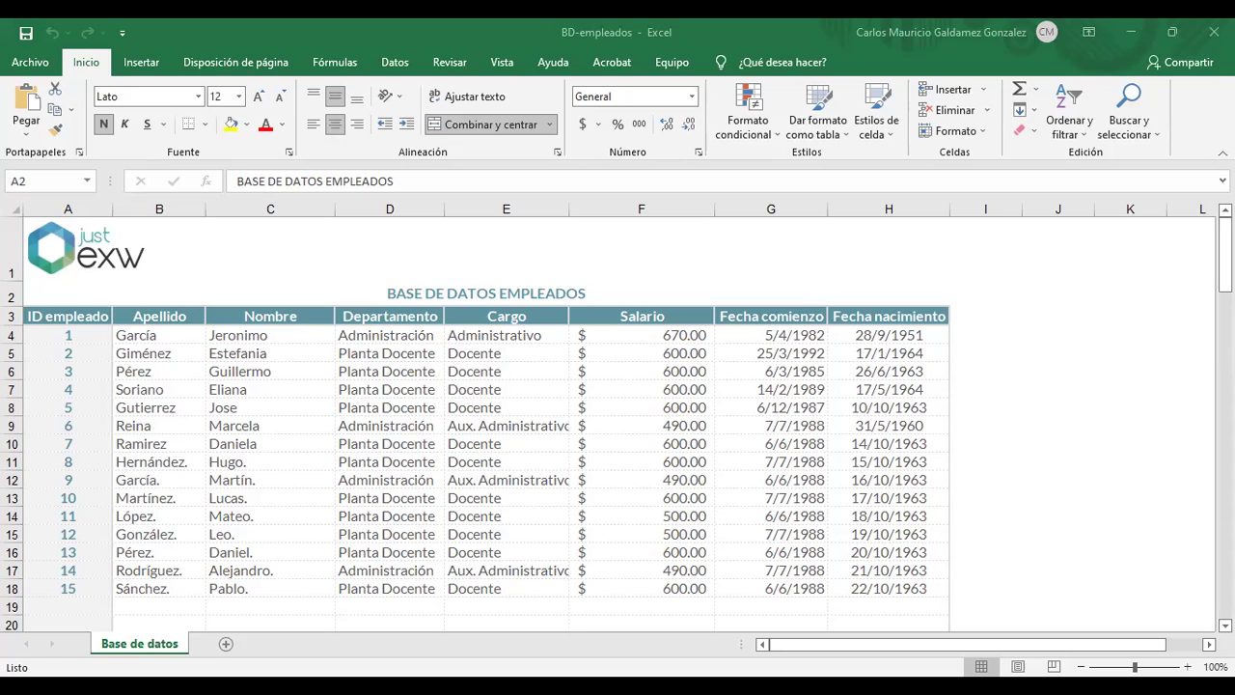
left_click(469, 411)
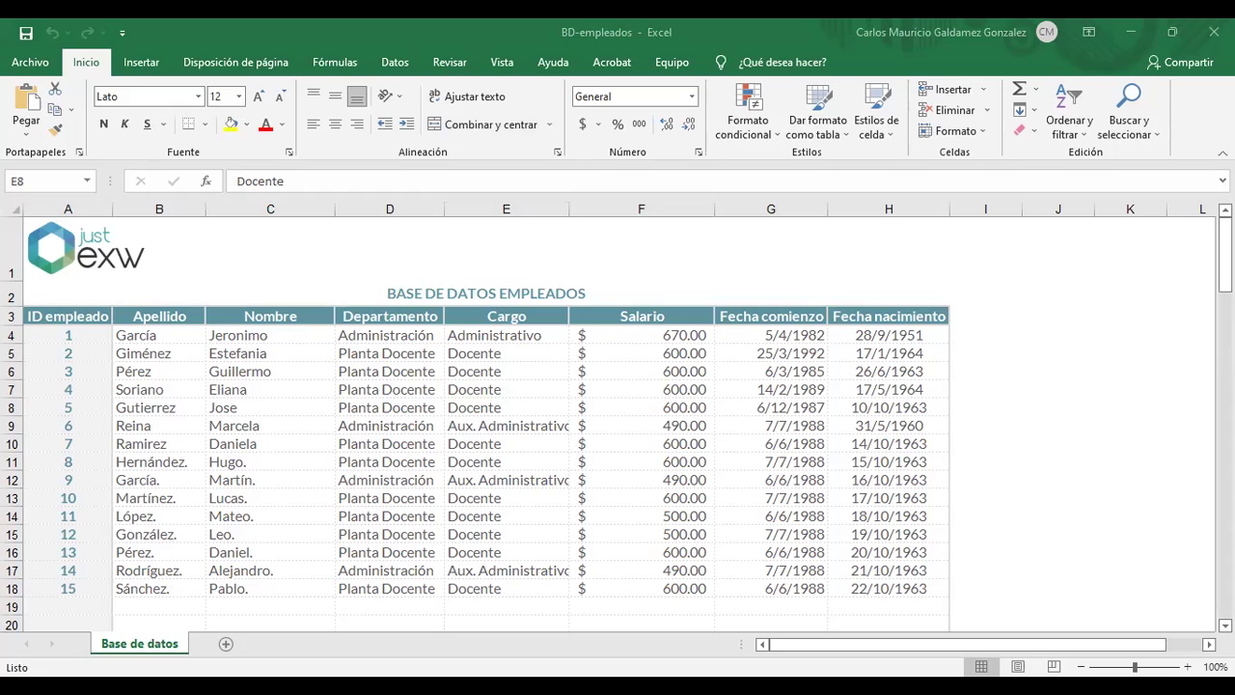
left_click(452, 336)
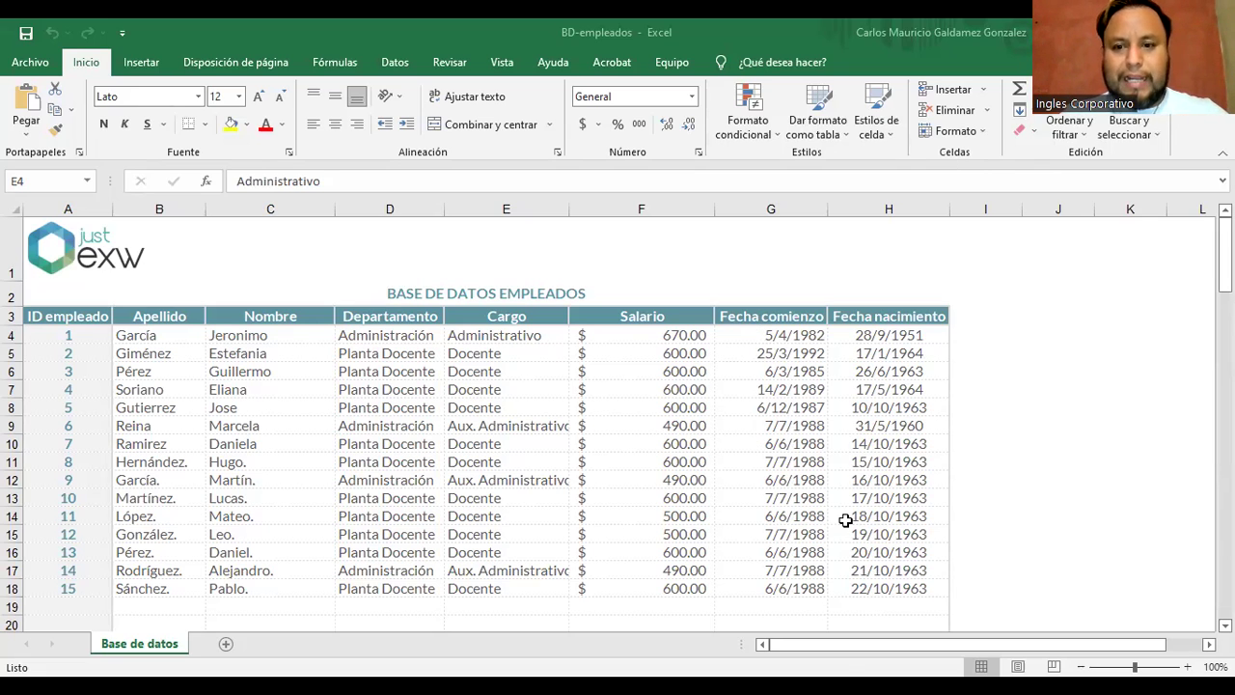
Step: Move the Fecha comienzo and Fecha nacimiento columns from G3:H18 to J3
left_click_drag(771, 318, 855, 587)
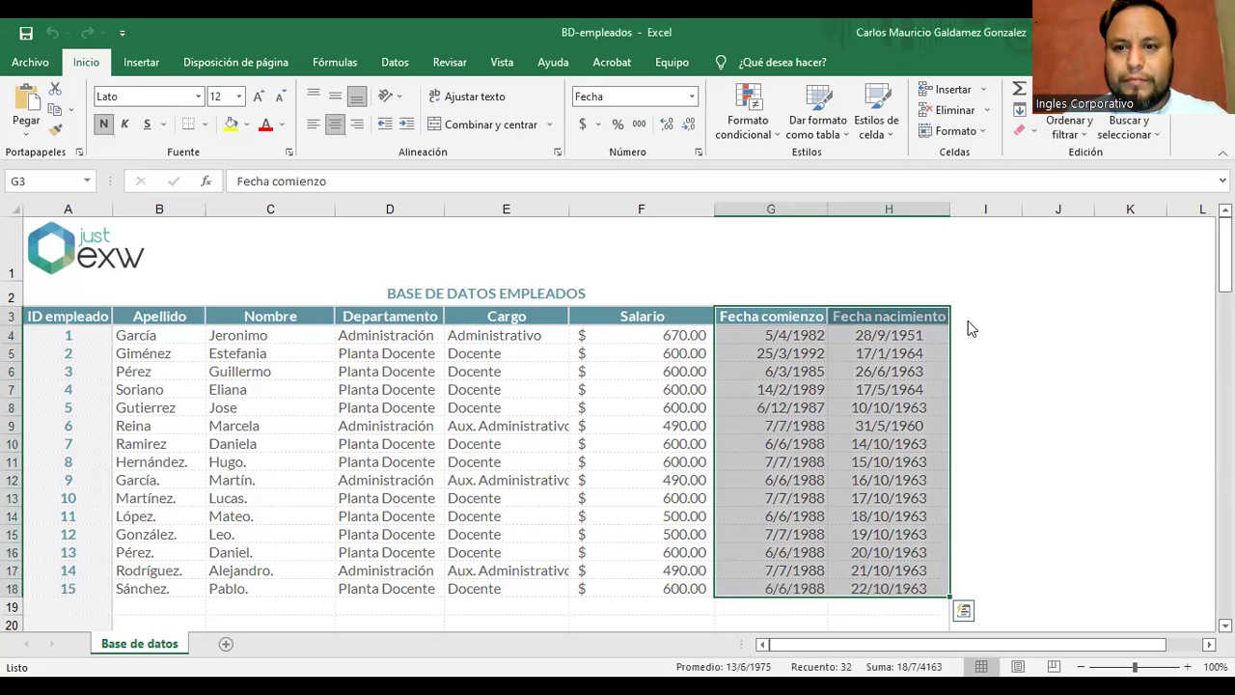
key("ctrl+x")
left_click(1070, 326)
key("ctrl+v")
Step: Copy the Departamento, Cargo and Salario headers into G3:I3
left_click(748, 317)
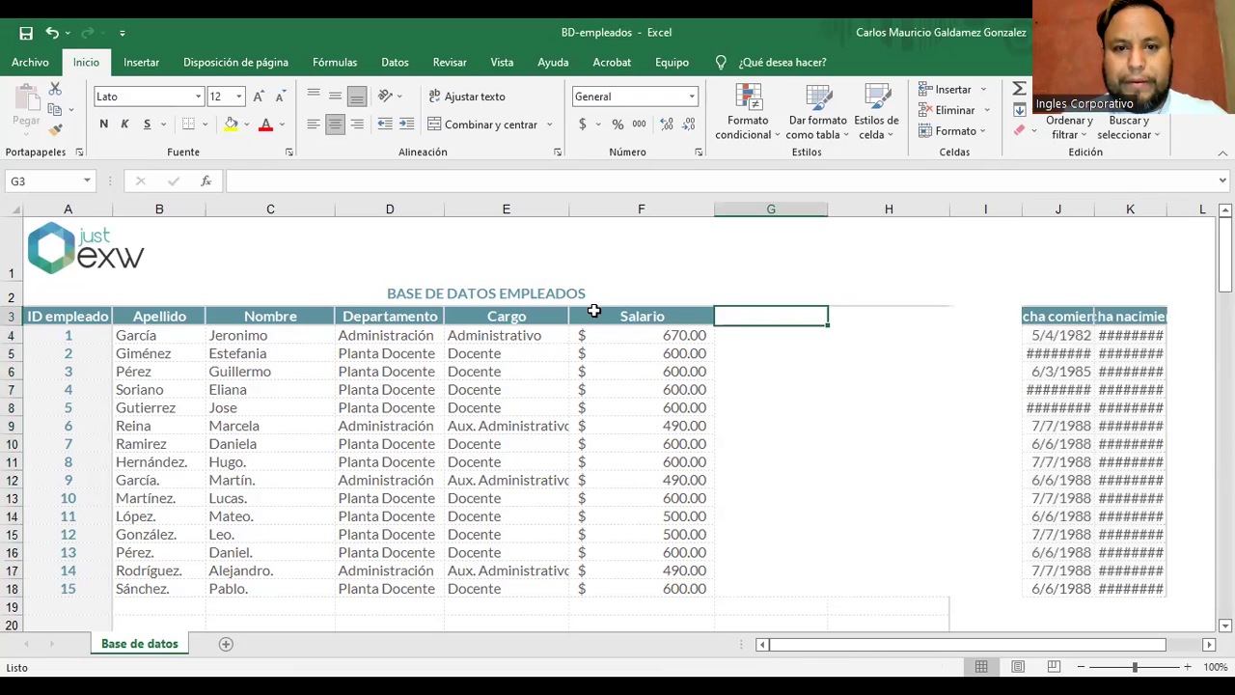
left_click_drag(390, 316, 686, 318)
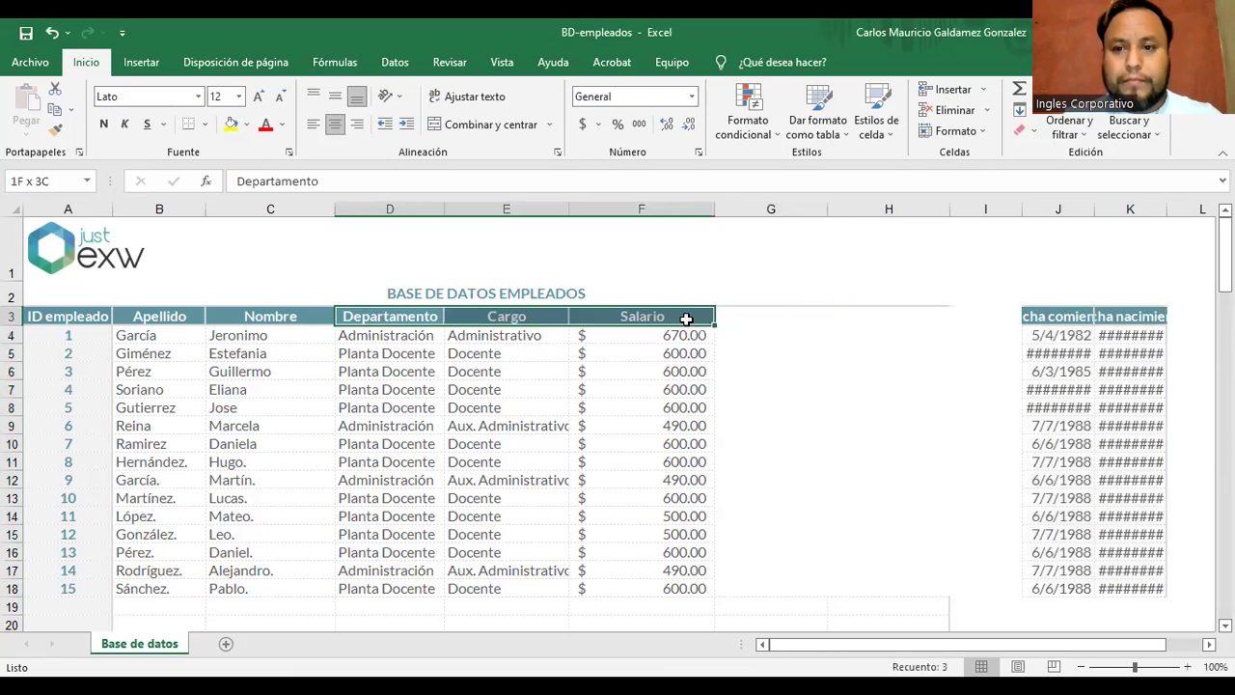
key("ctrl+c")
left_click(752, 331)
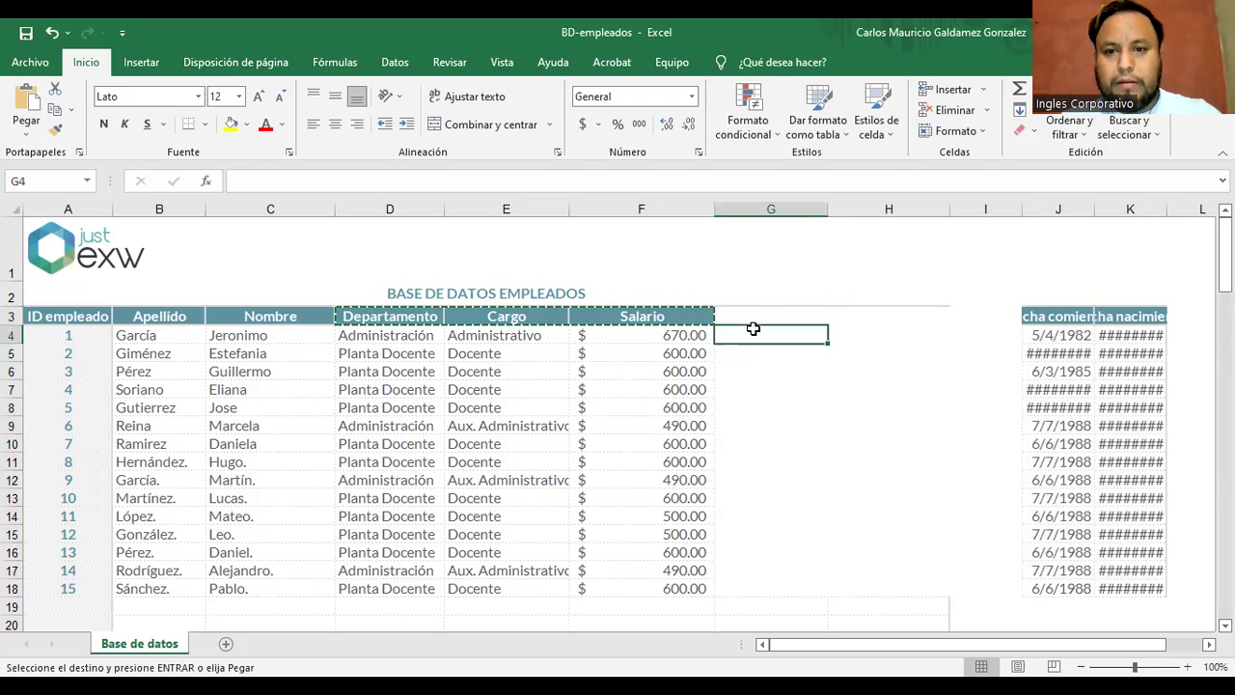
key("ctrl+v")
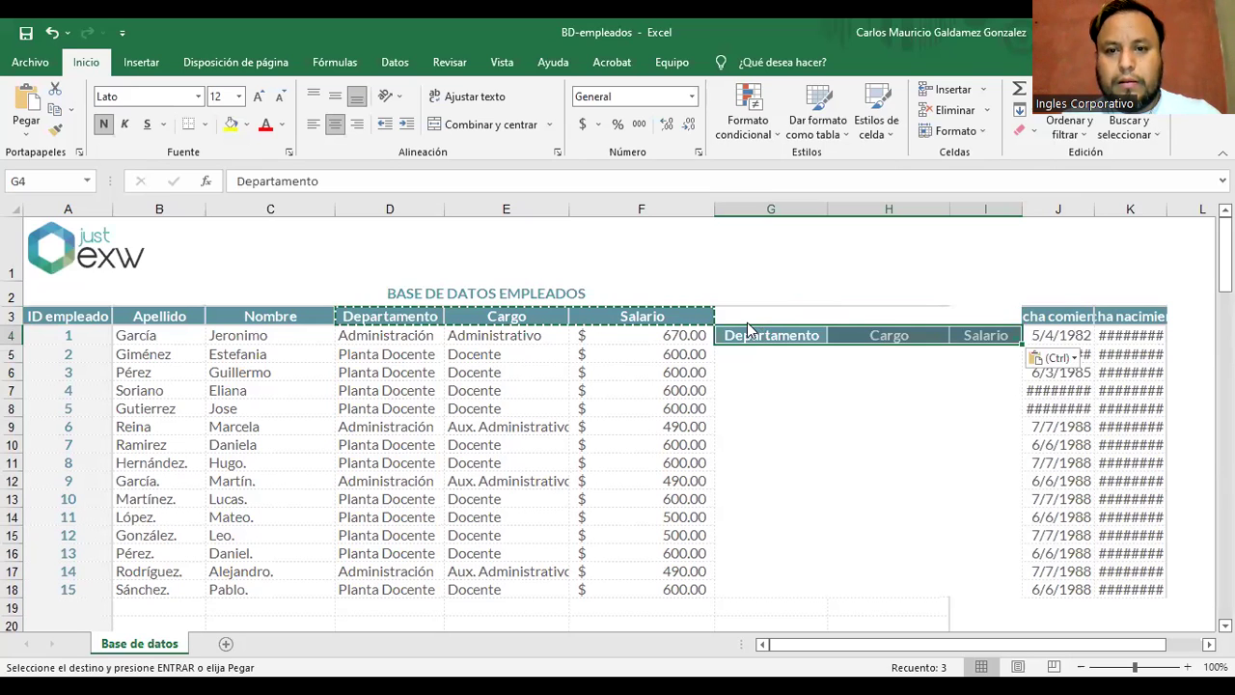
key("ctrl+z")
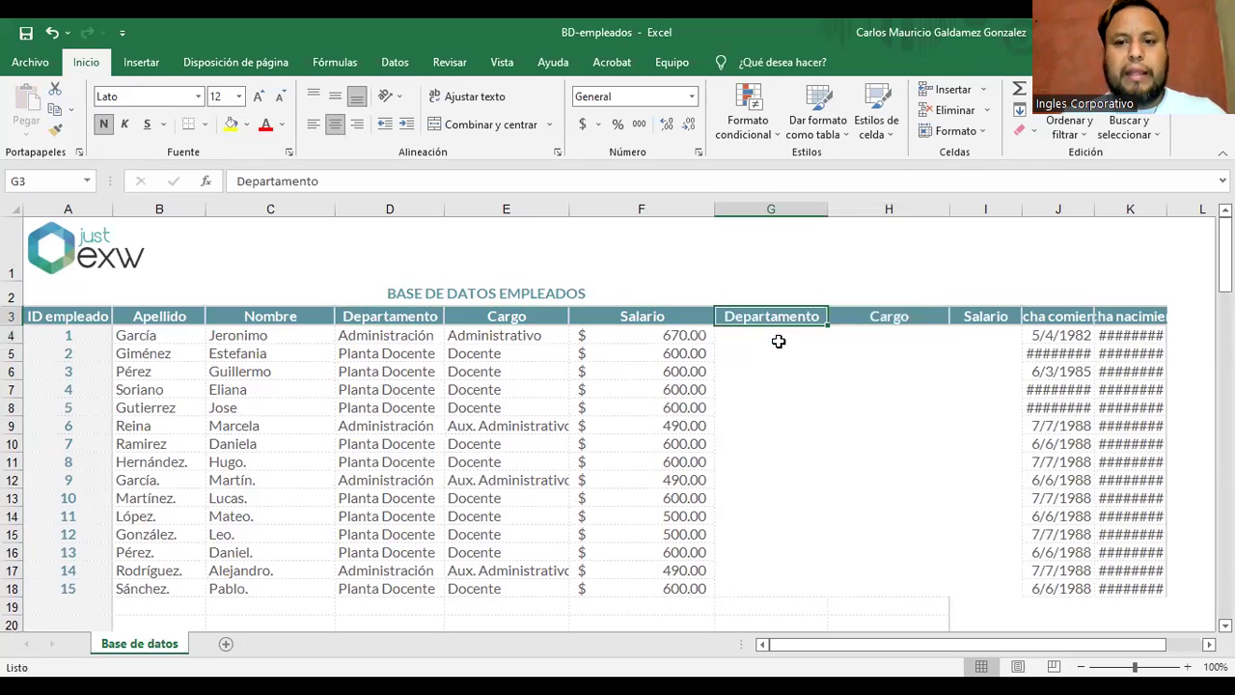
Step: Rename the copied headers to Desc, Bonos and SalarioNeto
type("D")
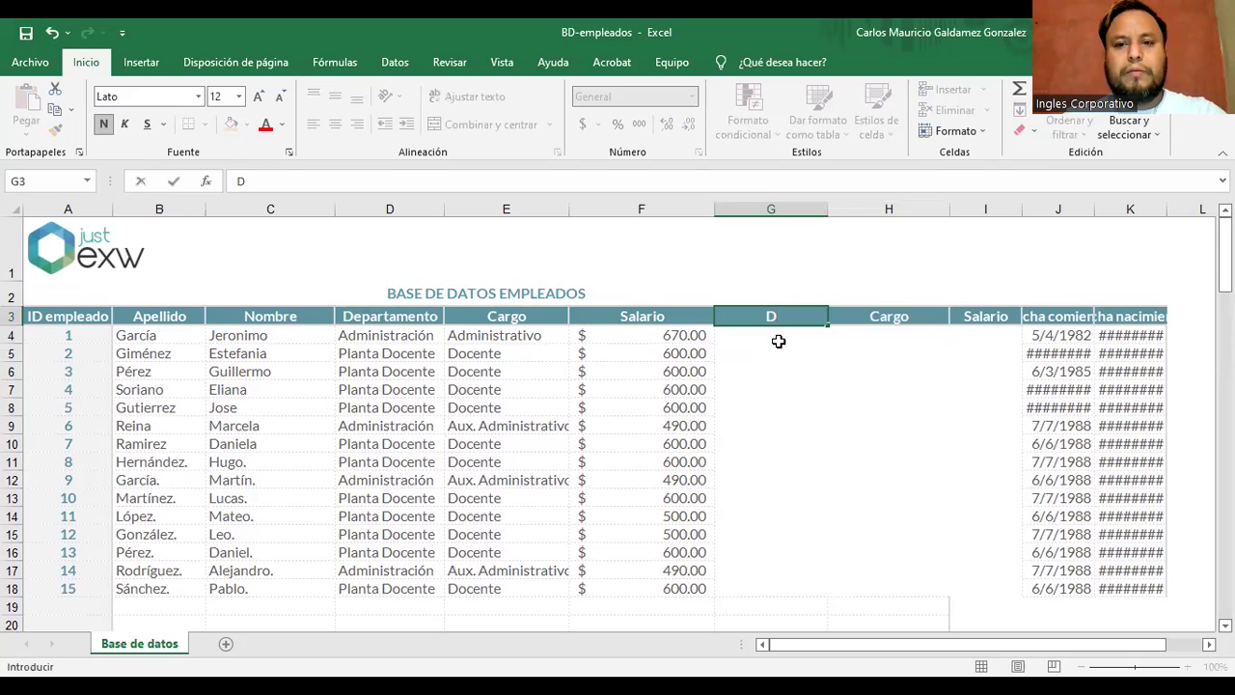
type("E")
key("BackSpace")
key("BackSpace")
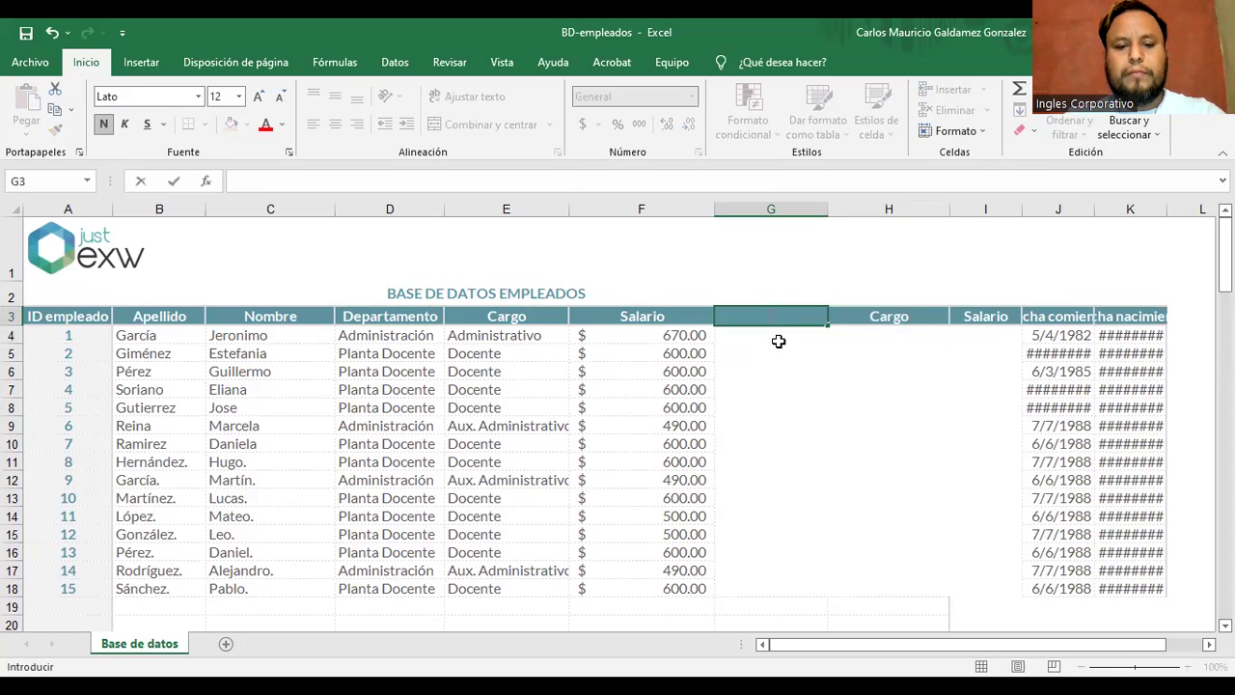
type("Descu")
key("Tab")
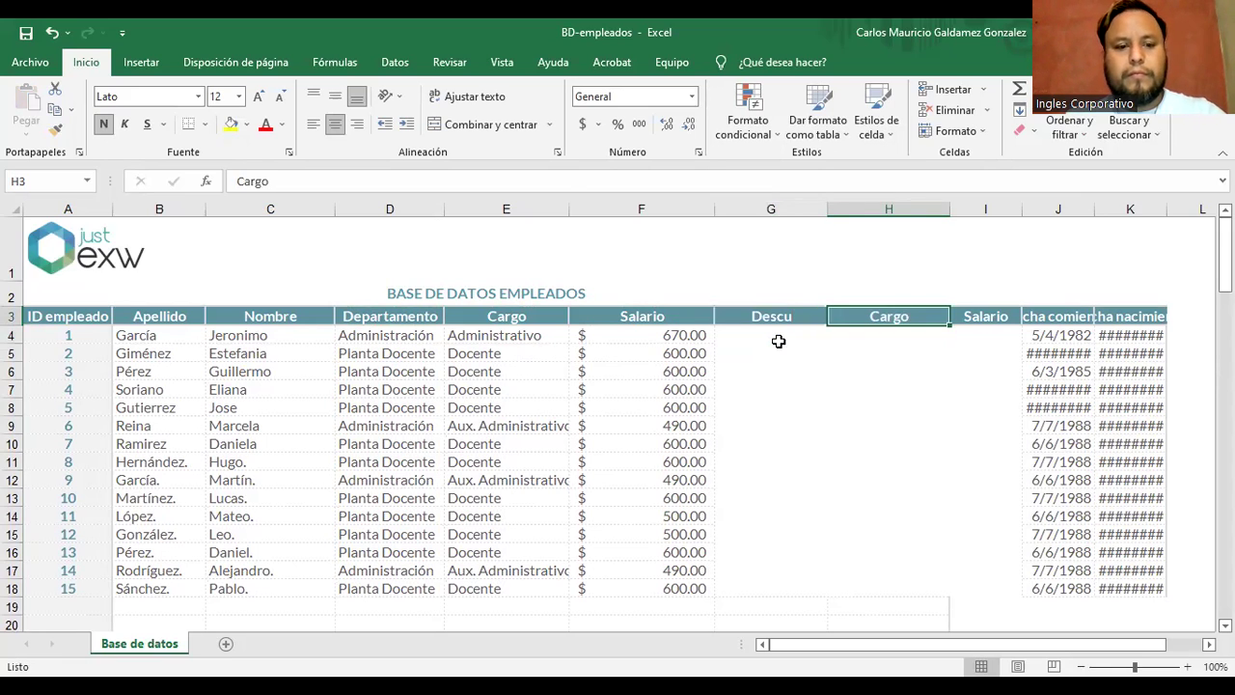
key("shift+Tab")
key("F2")
key("BackSpace")
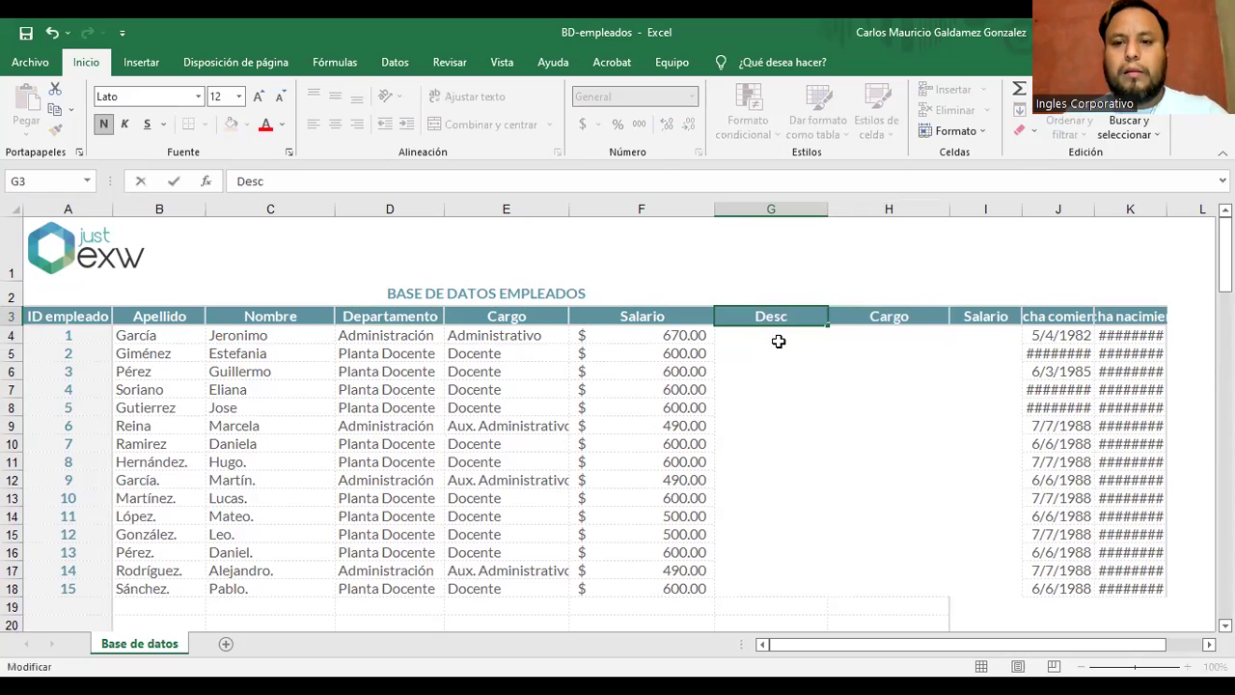
key("Tab")
key("BackSpace")
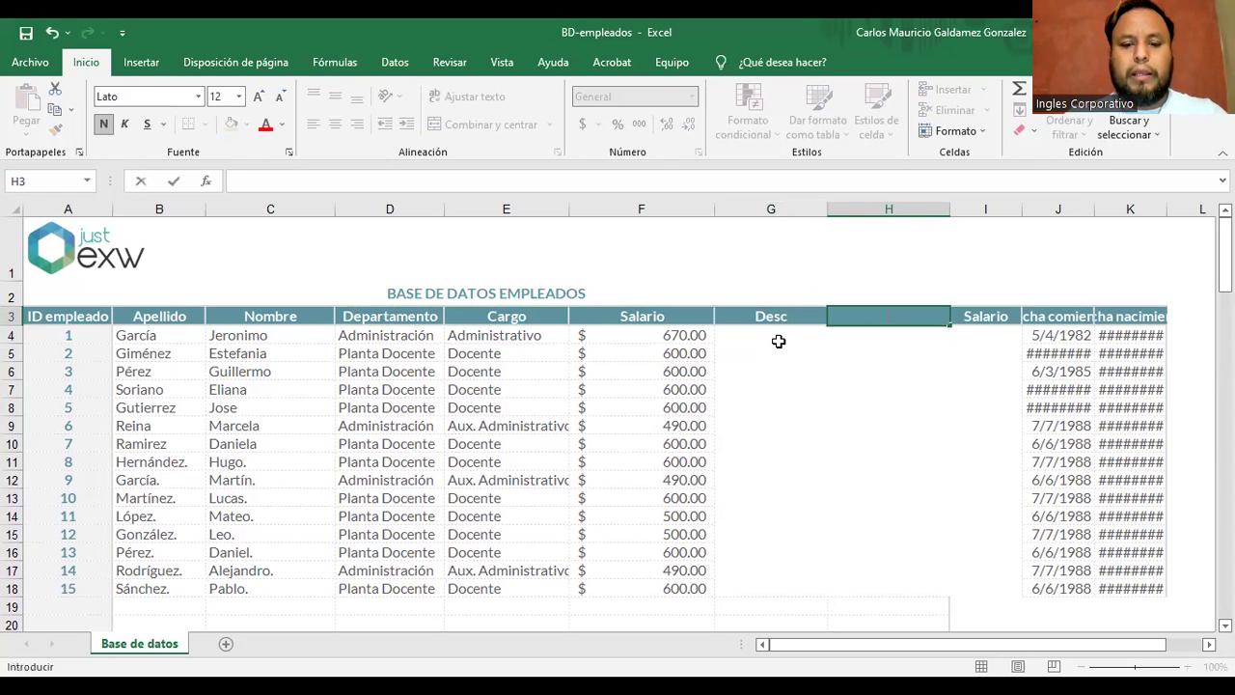
type("Bonos")
key("Tab")
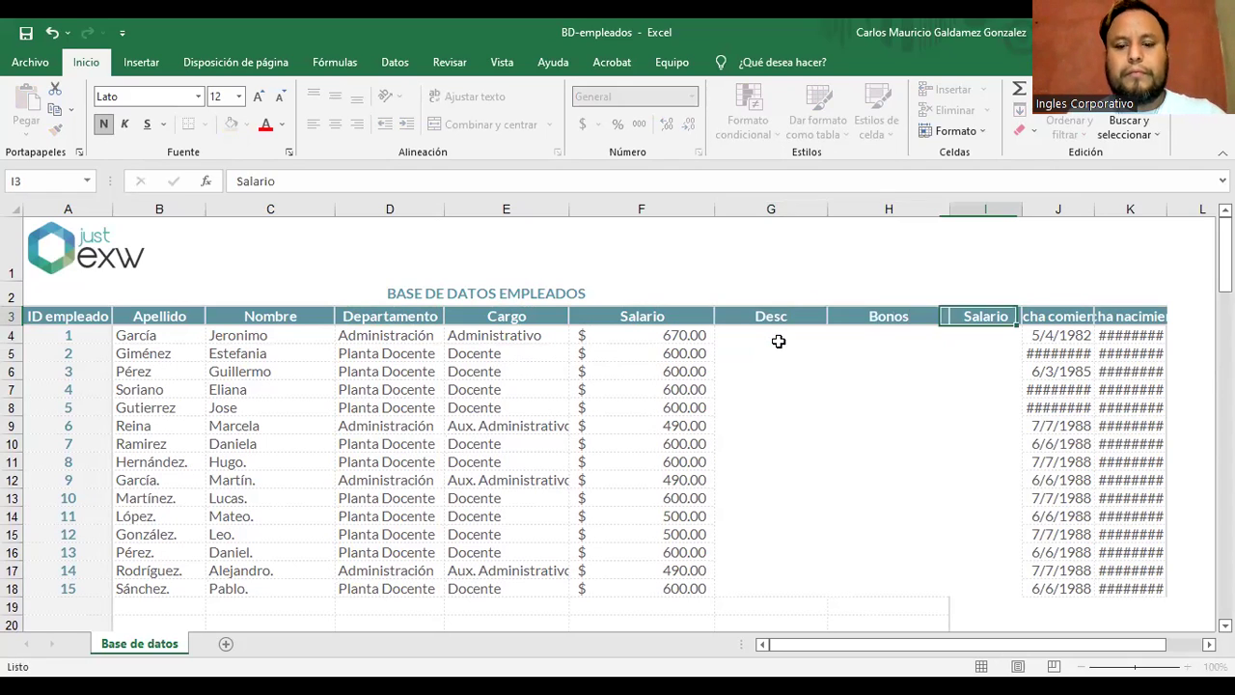
type("SalarioN")
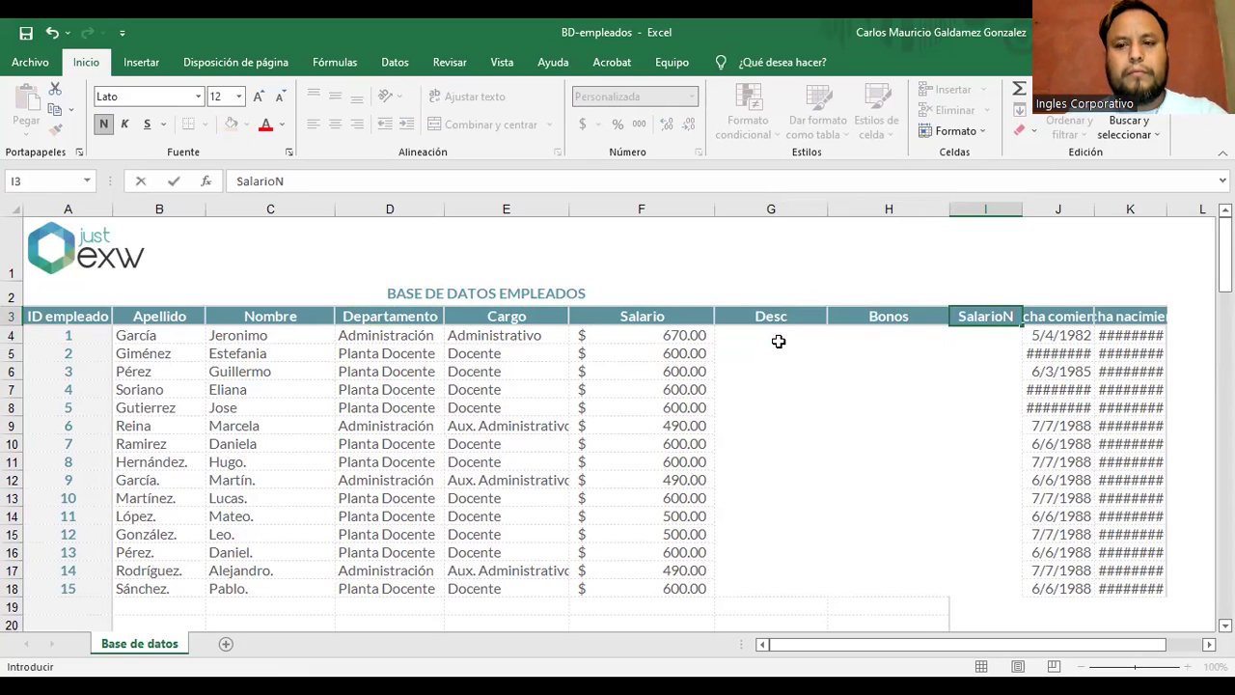
type("eto")
left_click(779, 341)
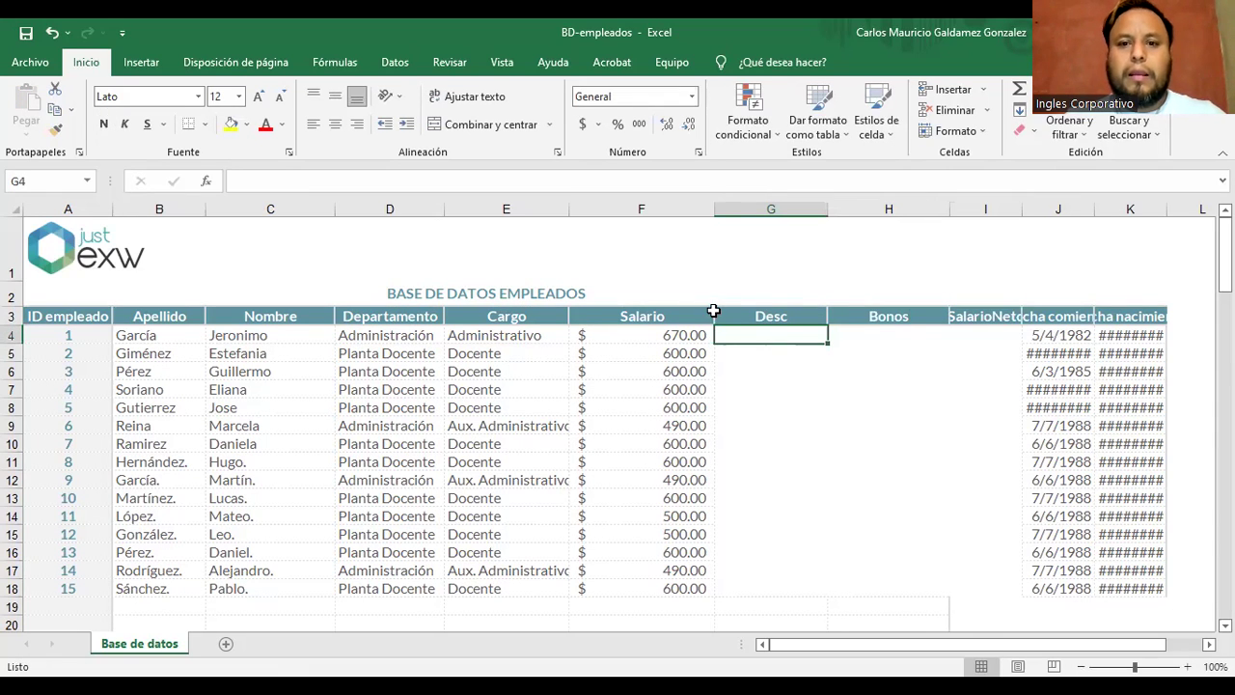
Step: Fit columns F through J so SalarioNeto and the Fecha comienzo dates display fully
left_click(711, 222)
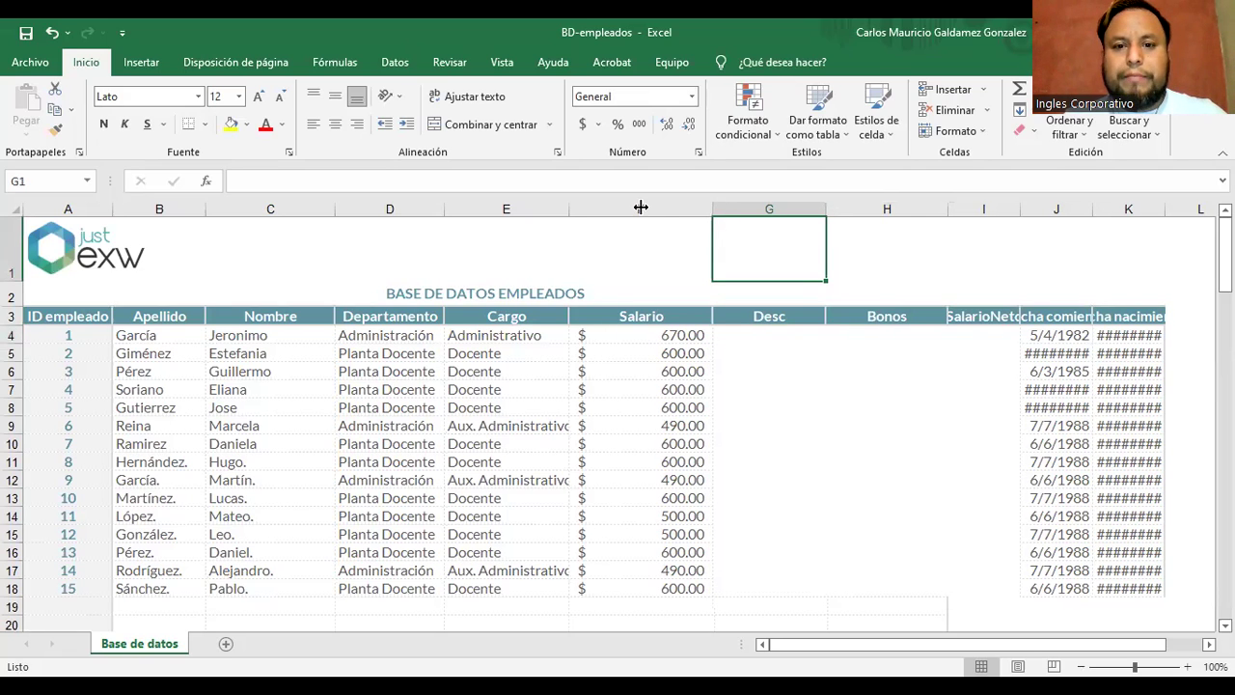
key("ctrl+z")
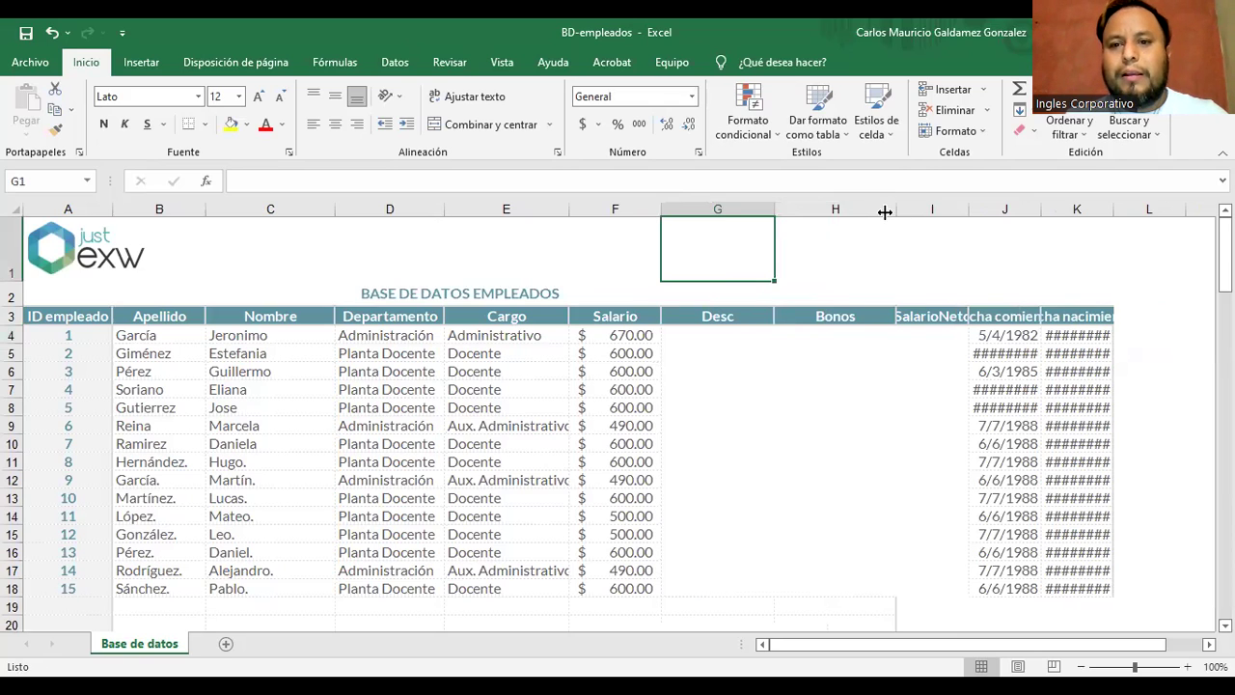
key("ctrl+z")
double_click(927, 205)
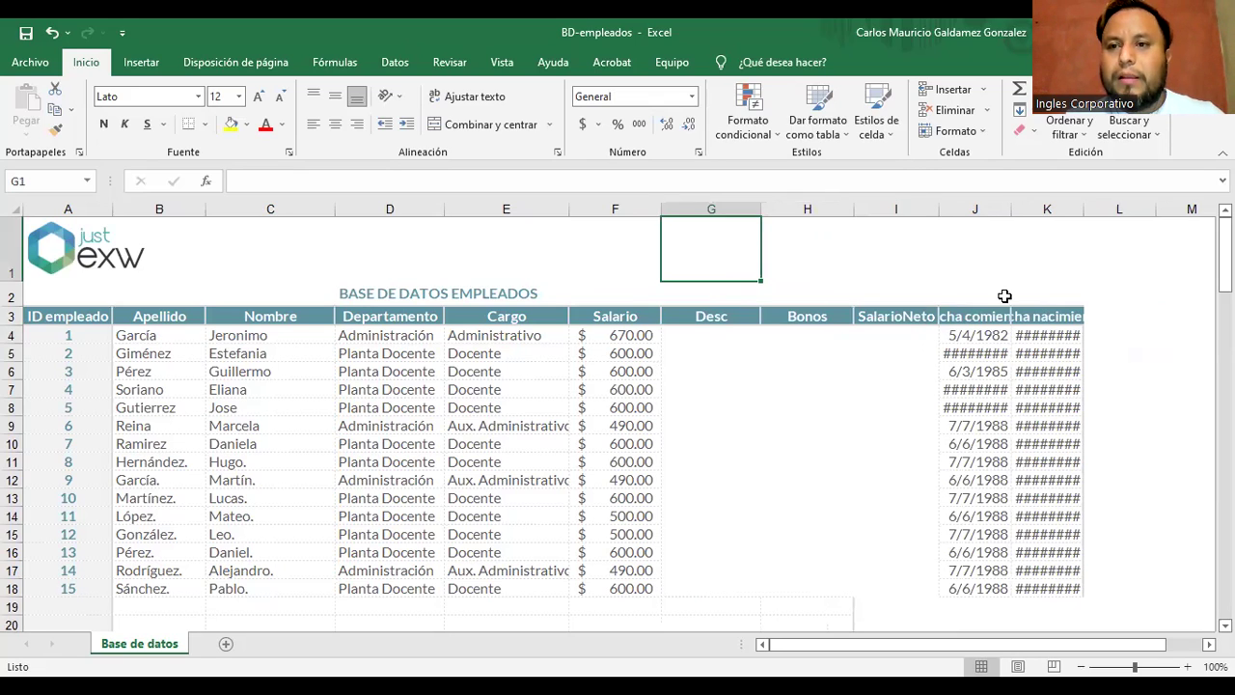
double_click(1010, 208)
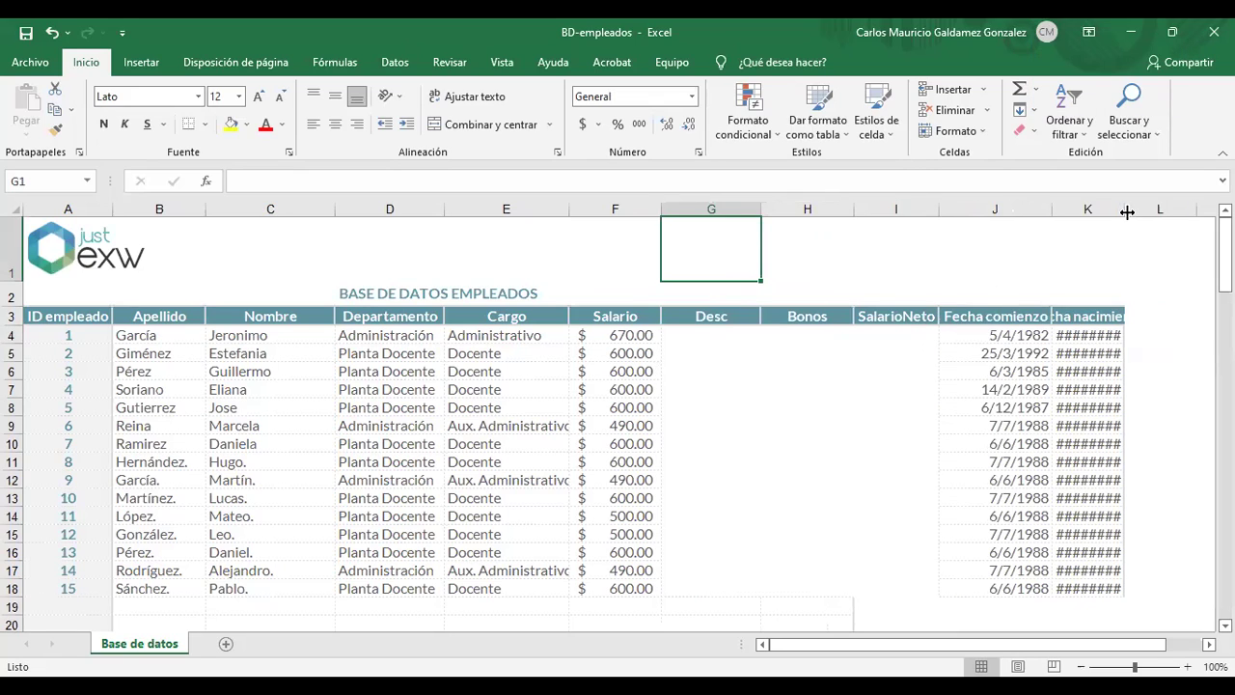
Step: Paste the table's cell formatting into the Desc, Bonos and SalarioNeto columns through row 18
mouse_move(888, 343)
left_mouse_down()
mouse_move(885, 575)
mouse_move(871, 590)
left_mouse_up()
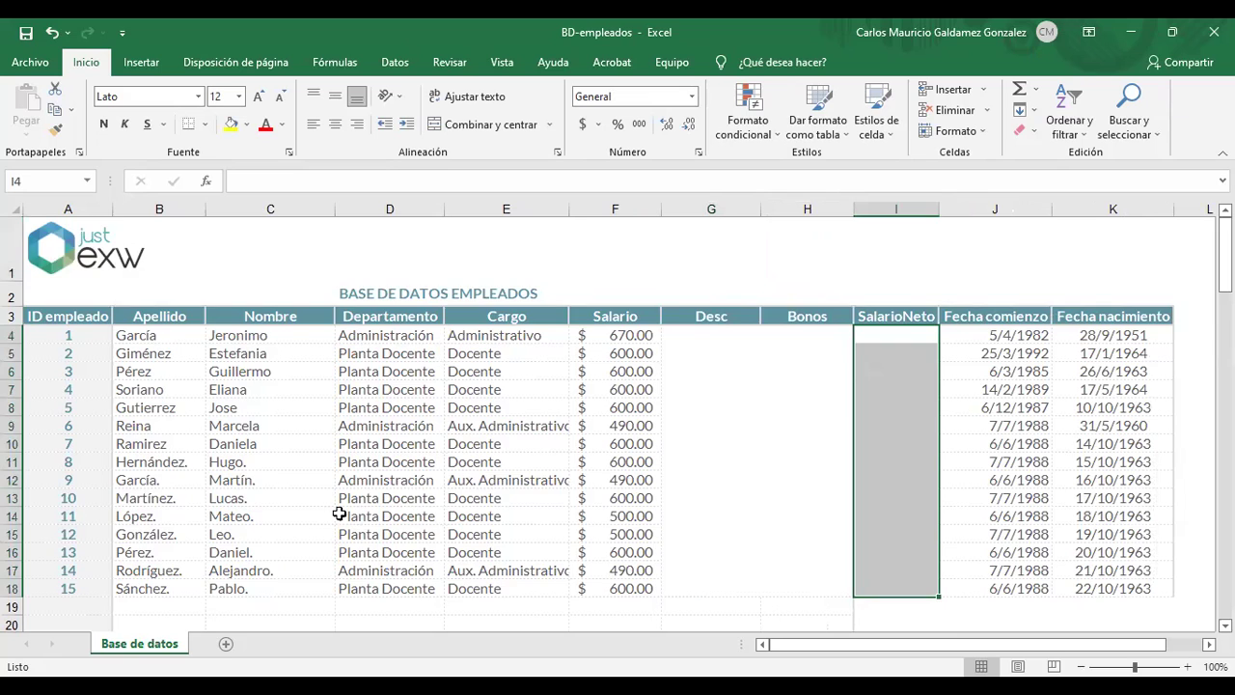
scroll(454, 511, "down", 1)
mouse_move(461, 498)
left_mouse_down()
mouse_move(758, 599)
mouse_move(741, 600)
left_mouse_up()
key("ctrl+c")
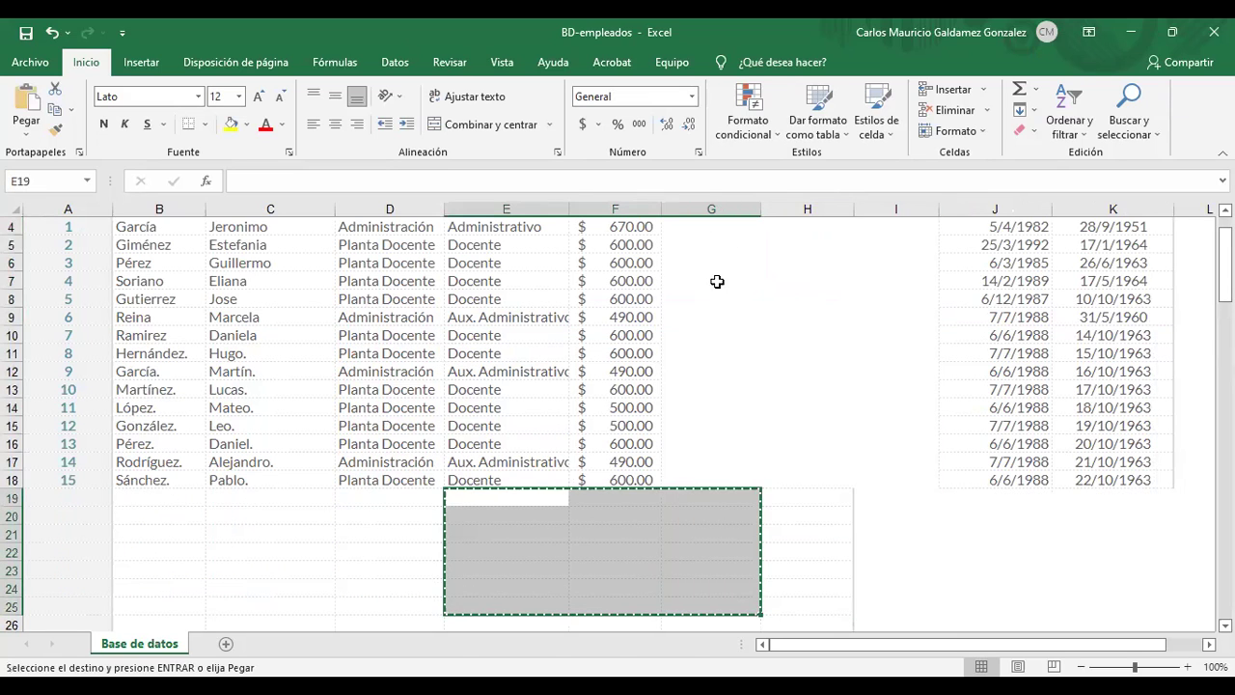
scroll(716, 285, "up", 1)
left_click(695, 337)
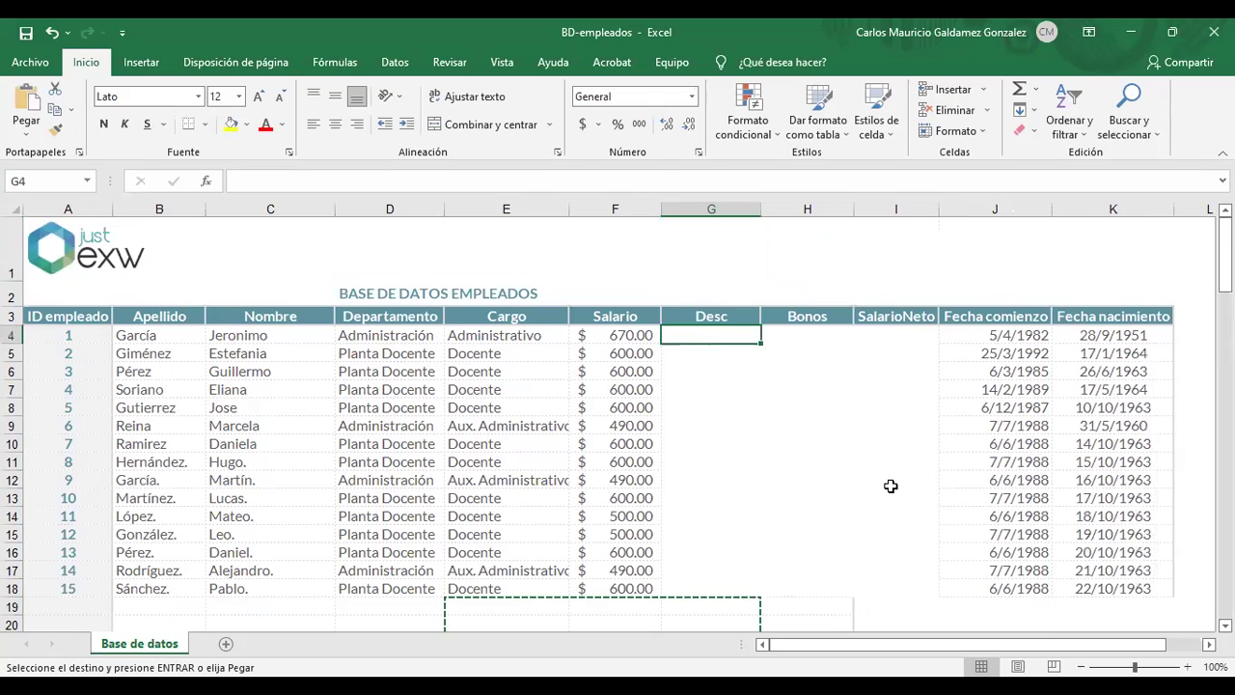
key("ctrl+v")
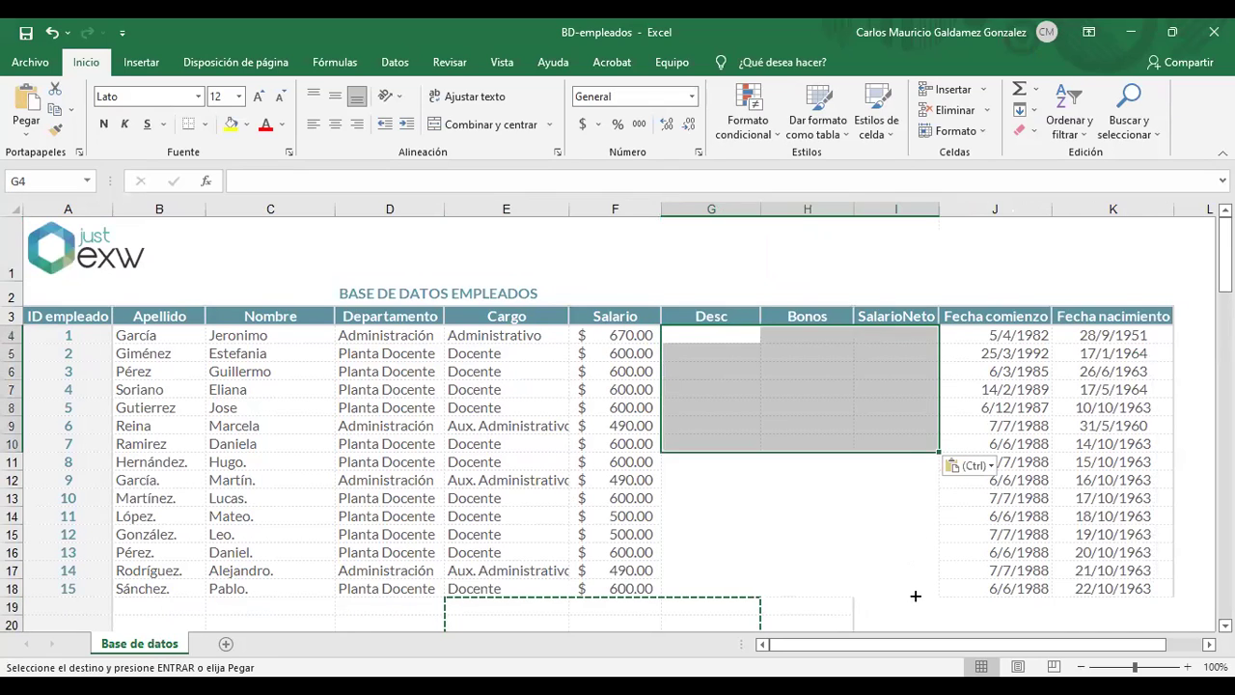
left_click_drag(914, 595, 916, 591)
left_click(824, 544)
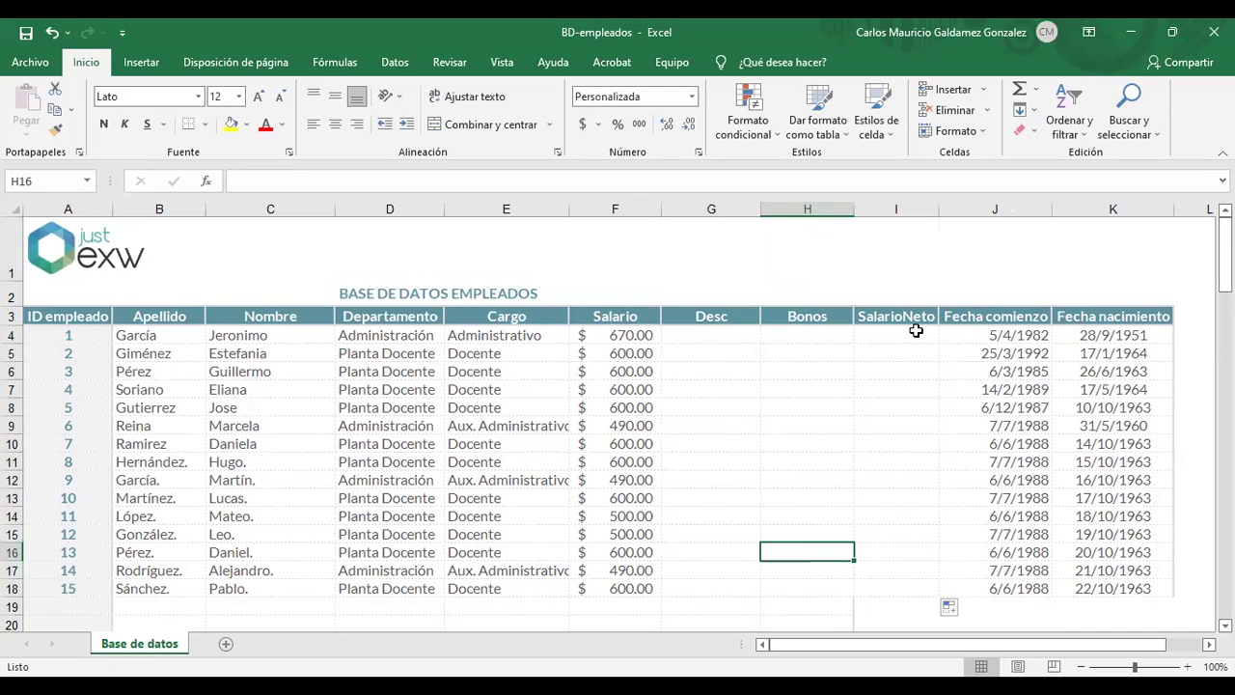
Step: Shade the SalarioNeto cells I4:I18 light blue
left_click_drag(916, 333, 901, 593)
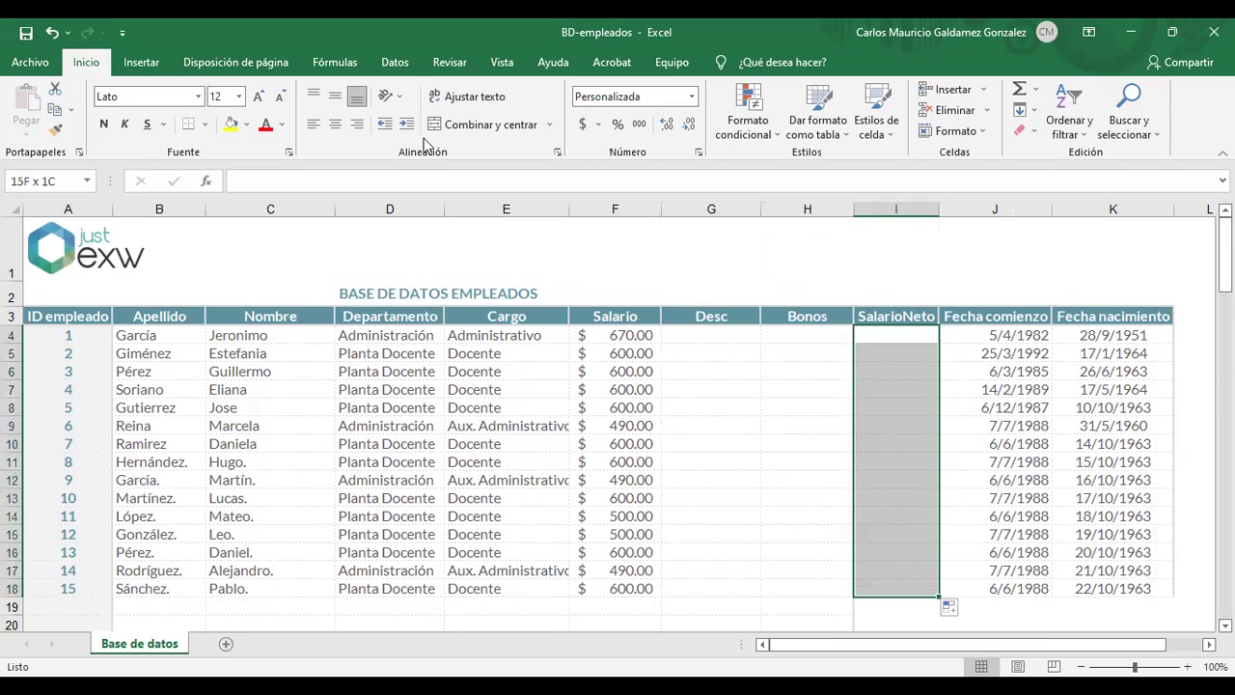
left_click(230, 123)
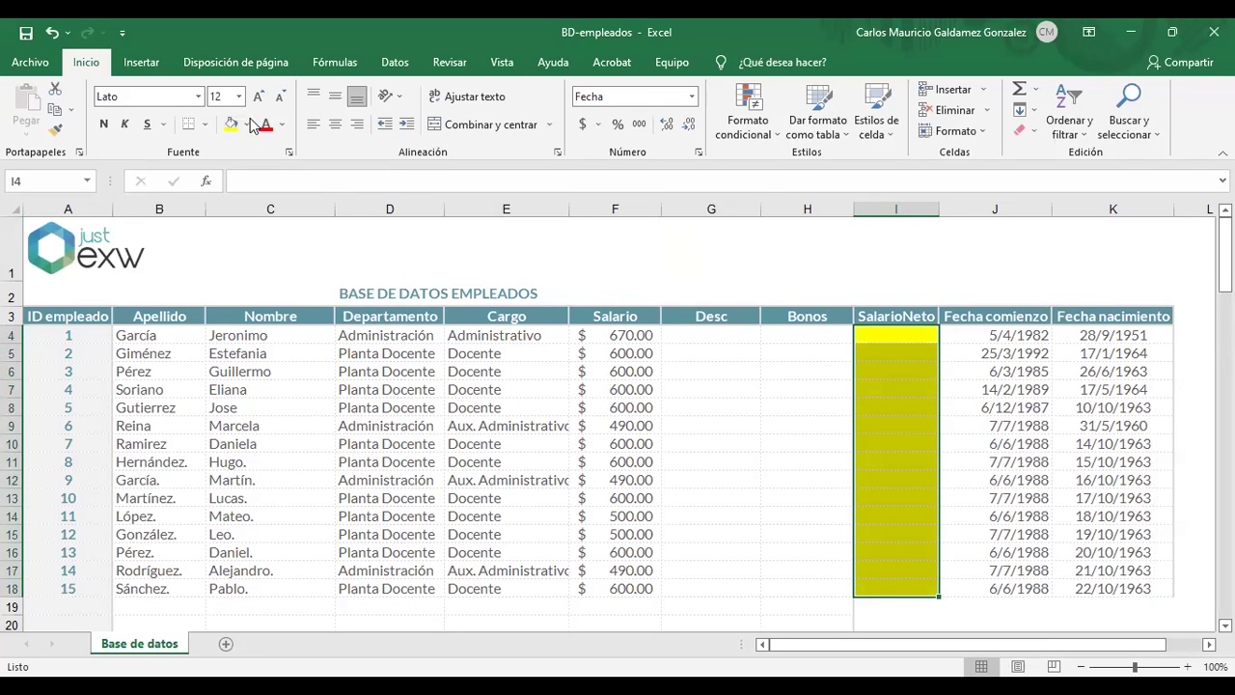
left_click(754, 404)
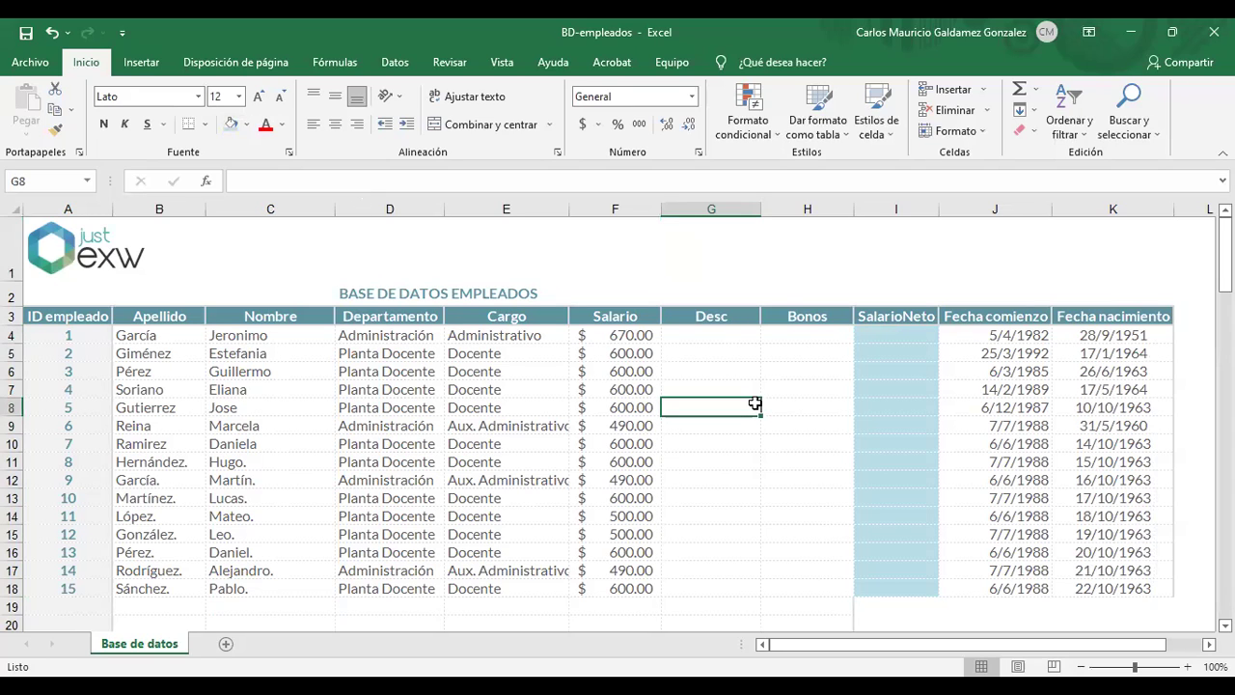
mouse_move(763, 222)
left_mouse_down()
mouse_move(750, 243)
mouse_move(748, 217)
left_mouse_up()
Step: Narrow the Desc column and copy the employee table A3:F18, ID empleado through Salario
left_click(750, 220)
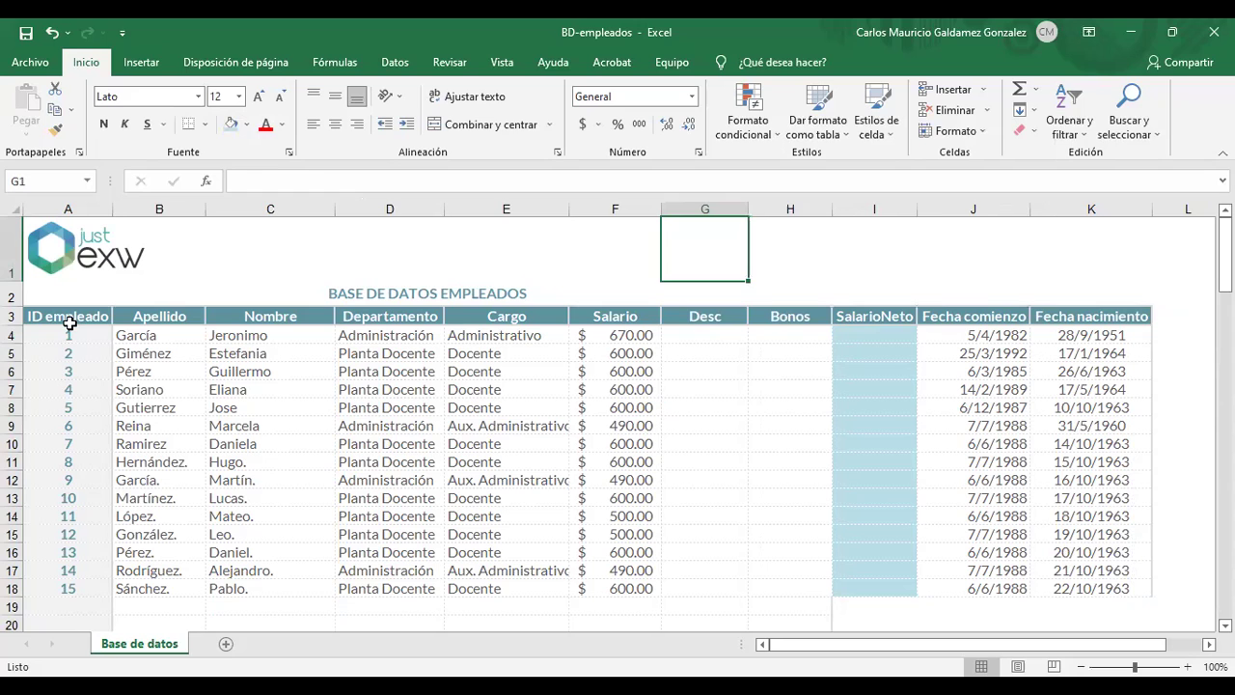
left_click_drag(68, 316, 571, 595)
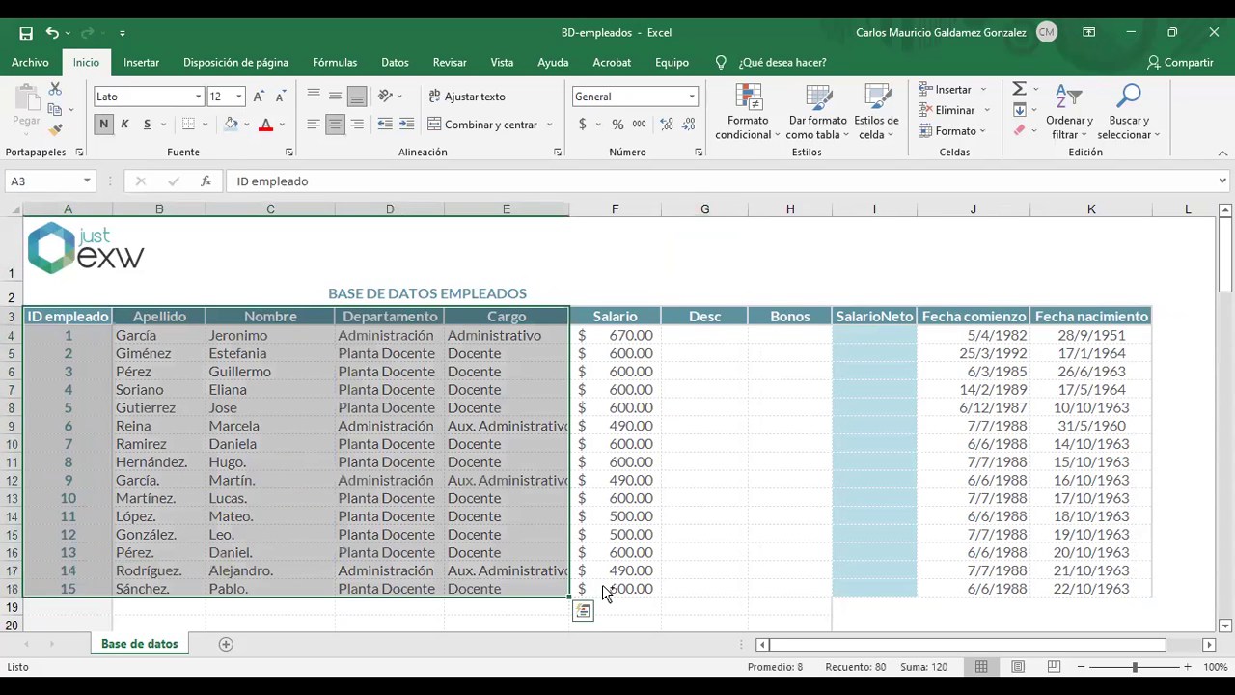
left_click(583, 609)
key("shift+Right")
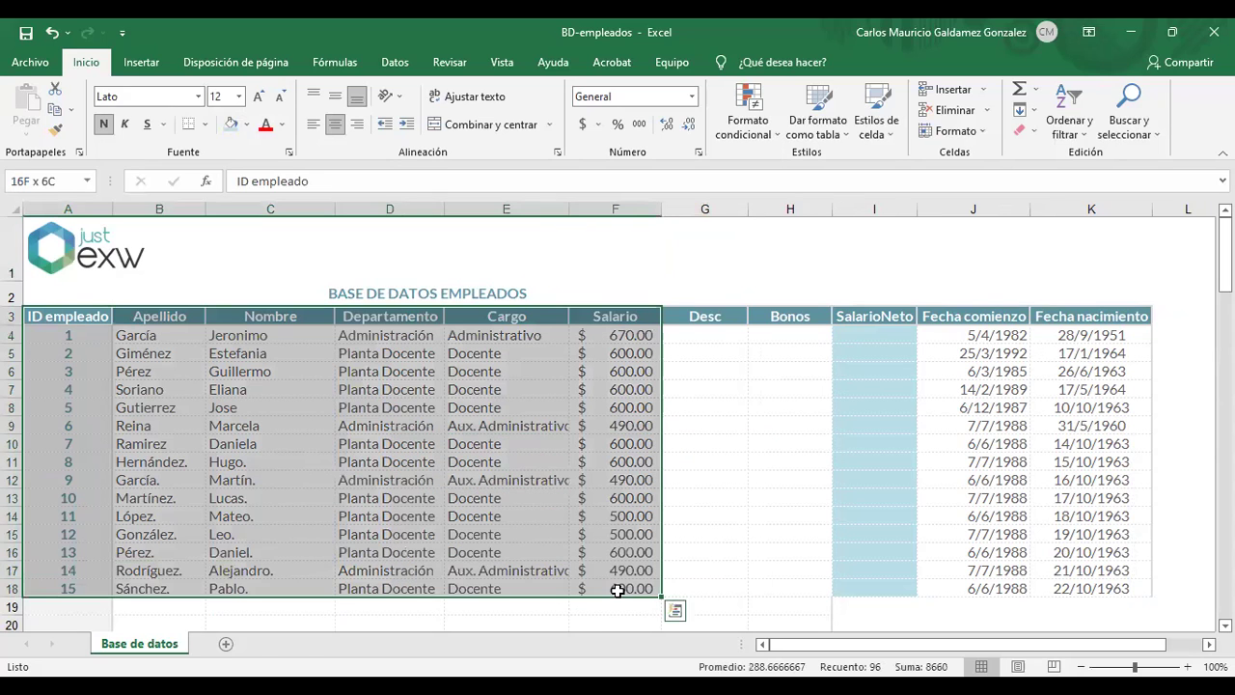
key("ctrl+c")
Step: Add two new sheets named Desc and Bono
left_click(258, 644)
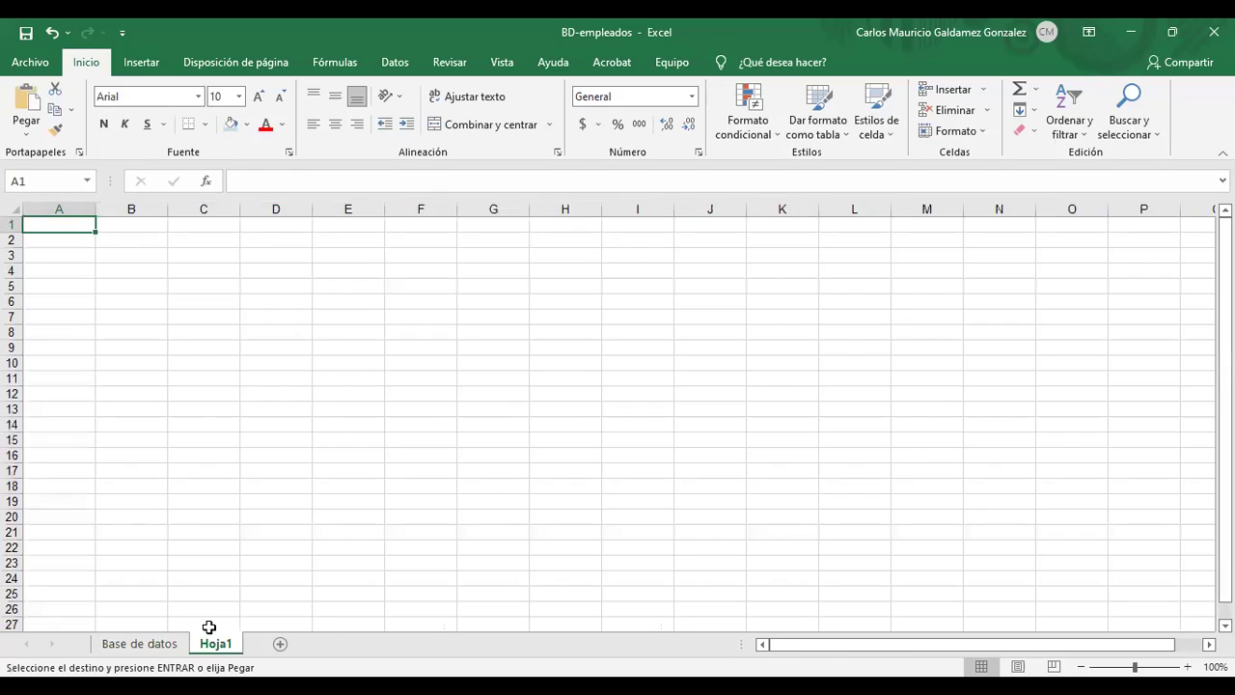
double_click(221, 644)
type("Desc")
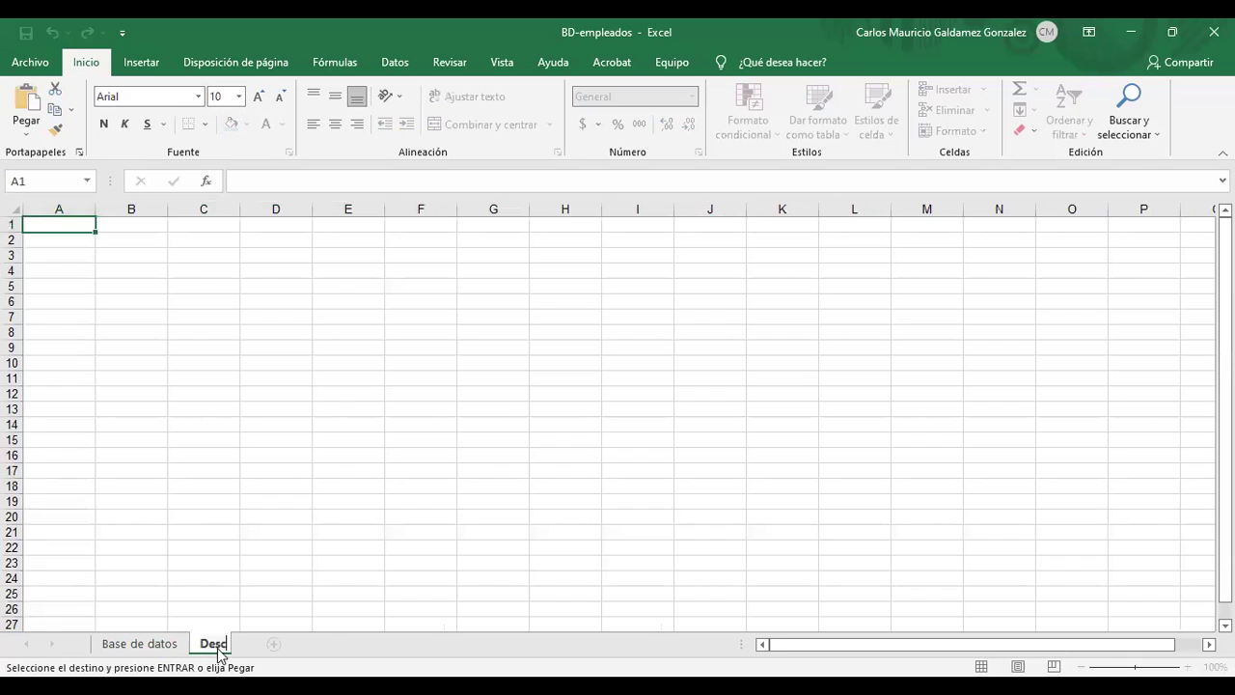
key("Return")
left_click(276, 645)
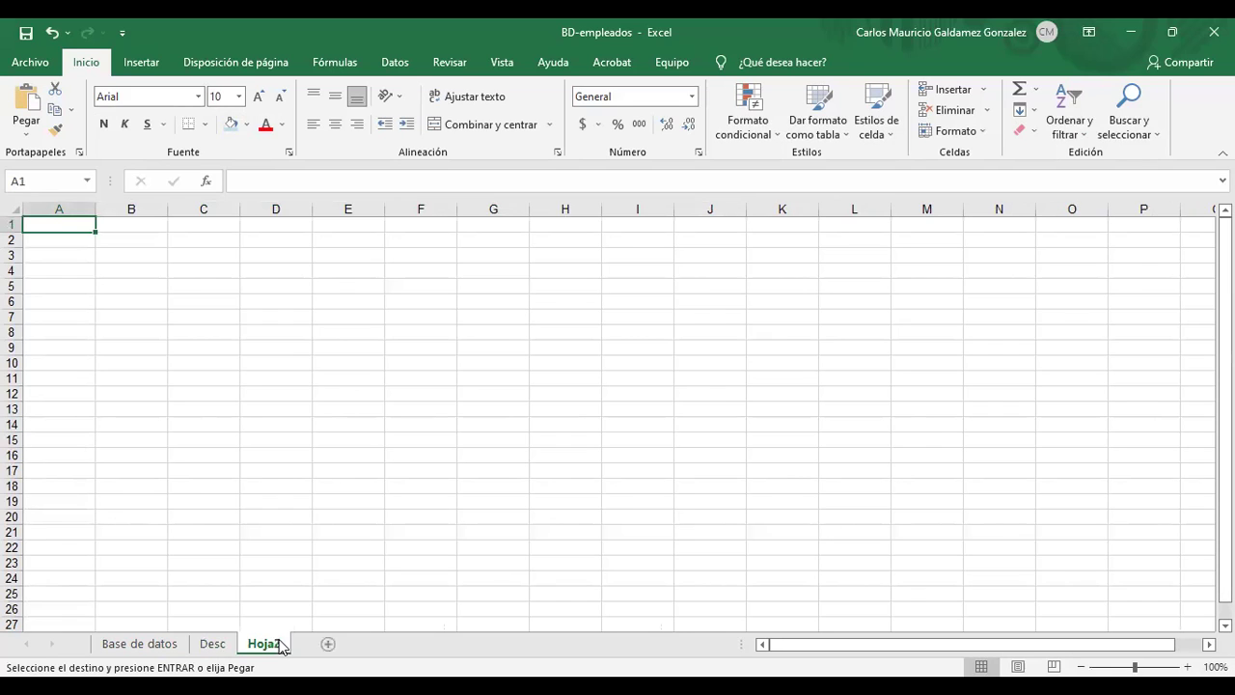
type("Bon")
key("Escape")
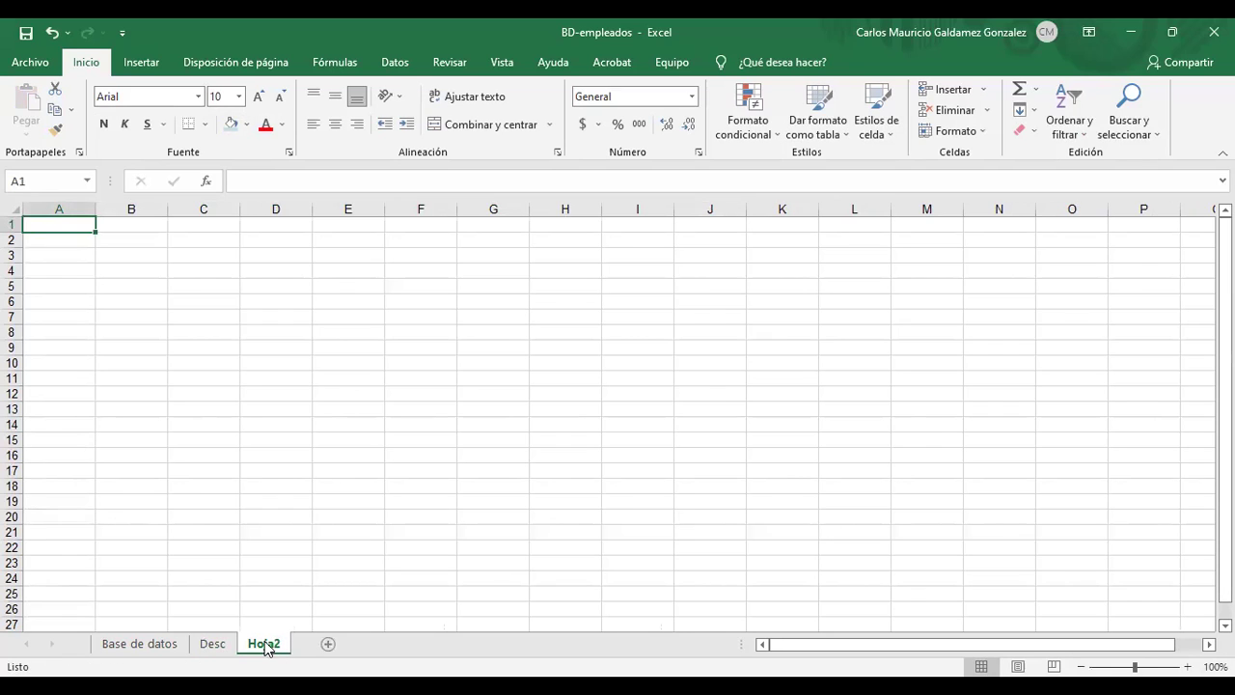
double_click(265, 643)
type("Bono")
key("Return")
Step: Paste the employee table into both the Desc and Bono sheets, keeping original column widths
left_click(142, 643)
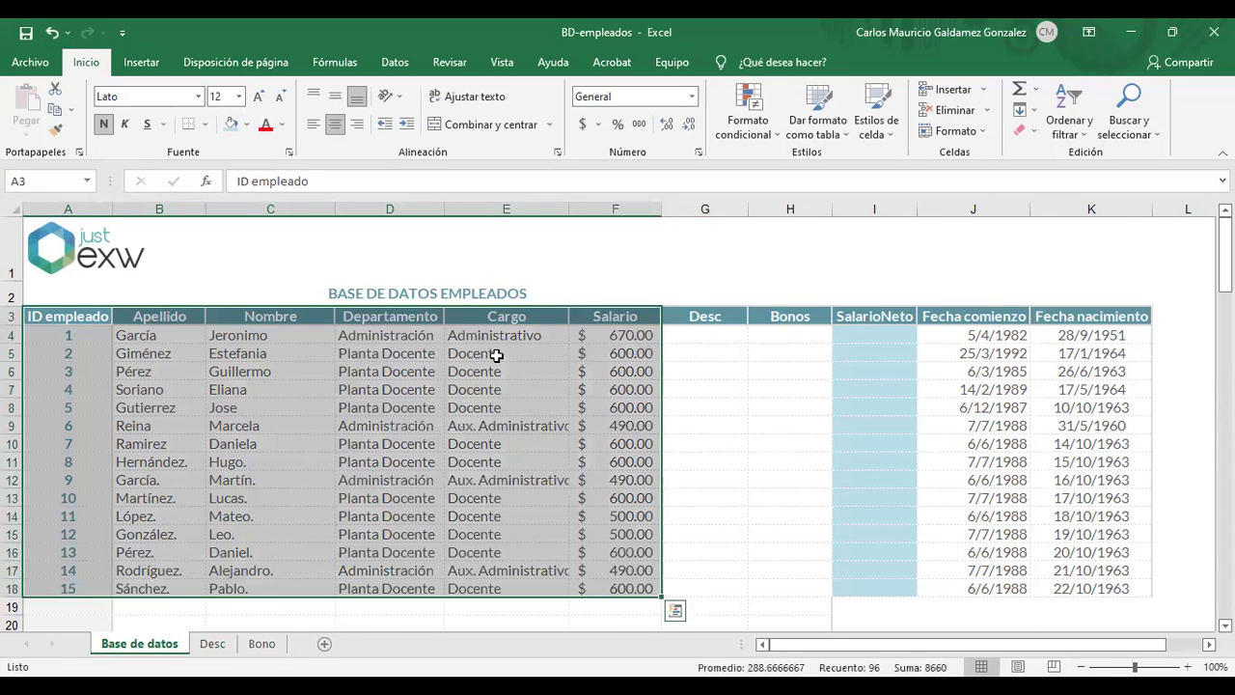
key("ctrl+c")
left_click(212, 644)
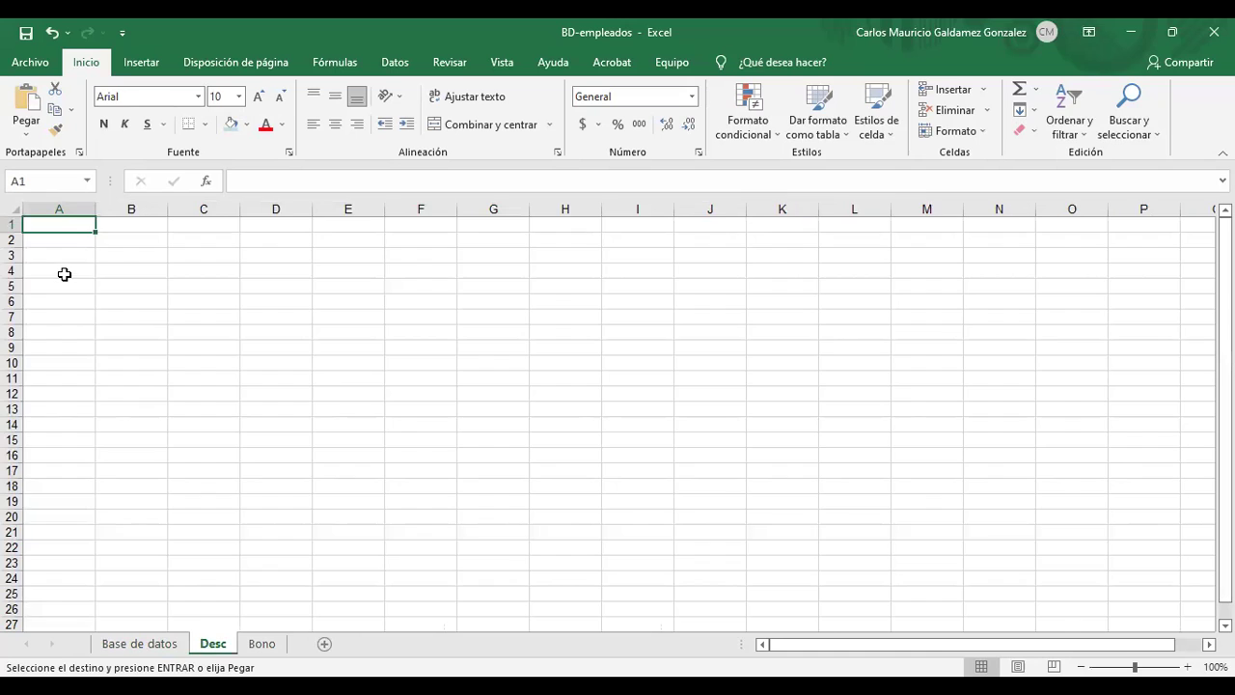
key("ctrl+v")
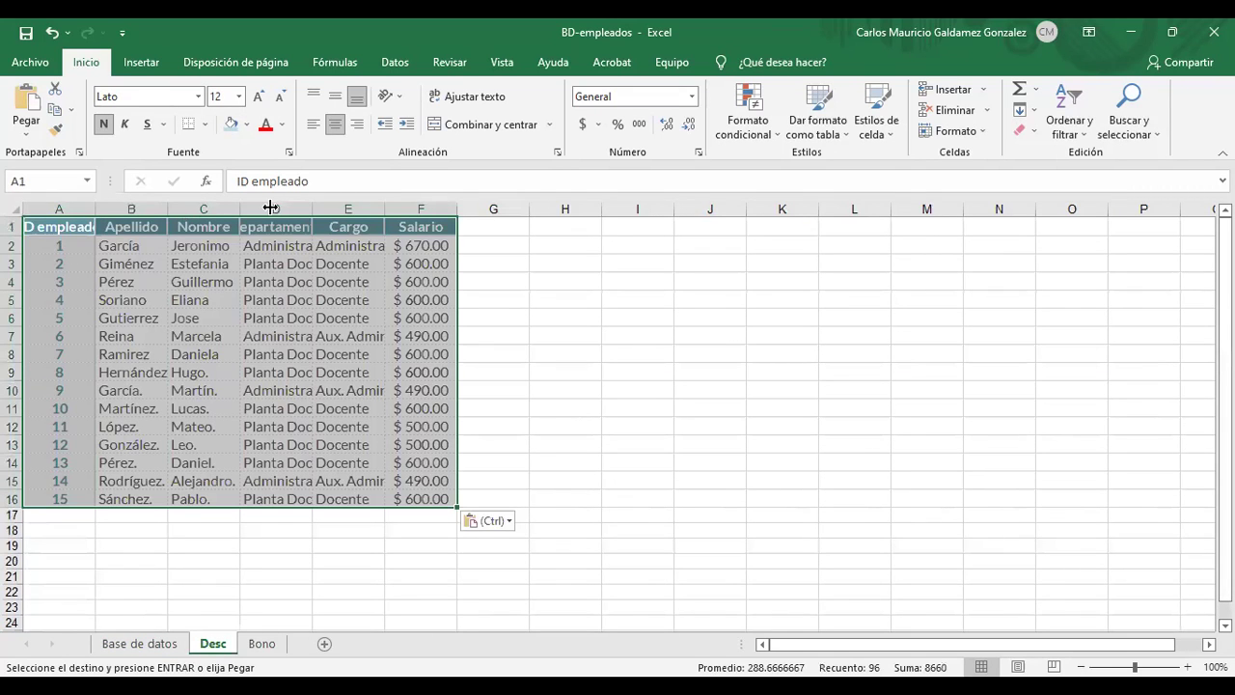
key("ctrl+w")
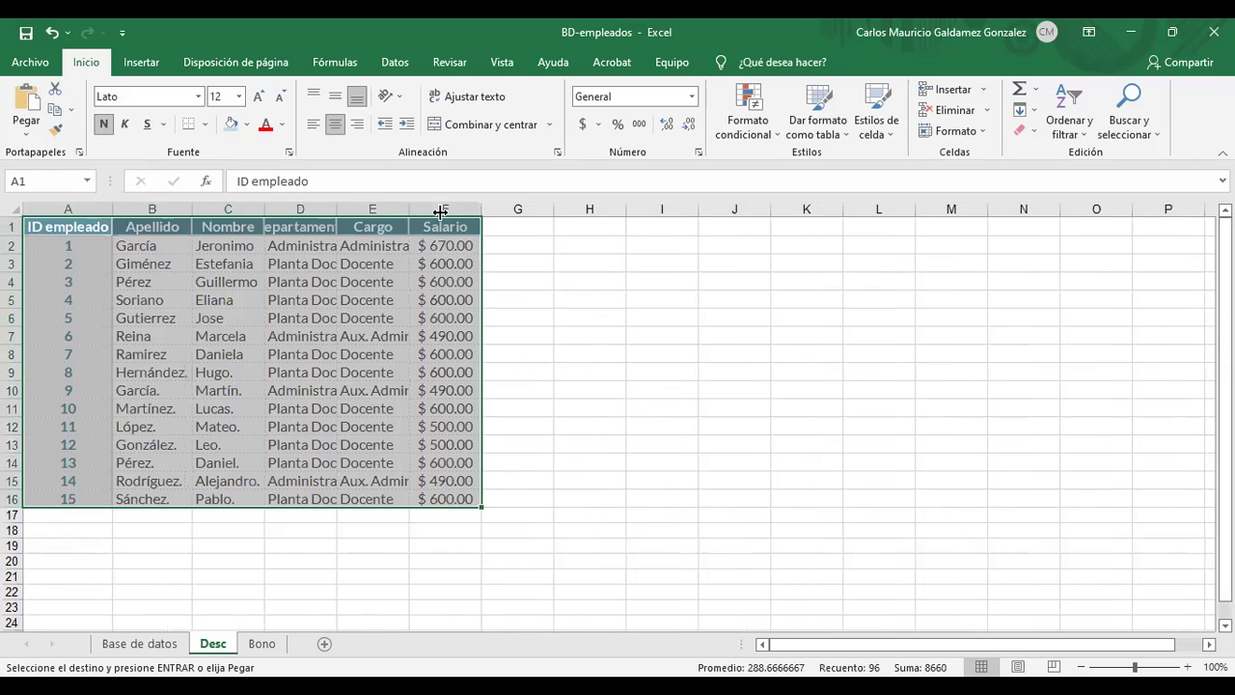
left_click(263, 645)
key("ctrl+v")
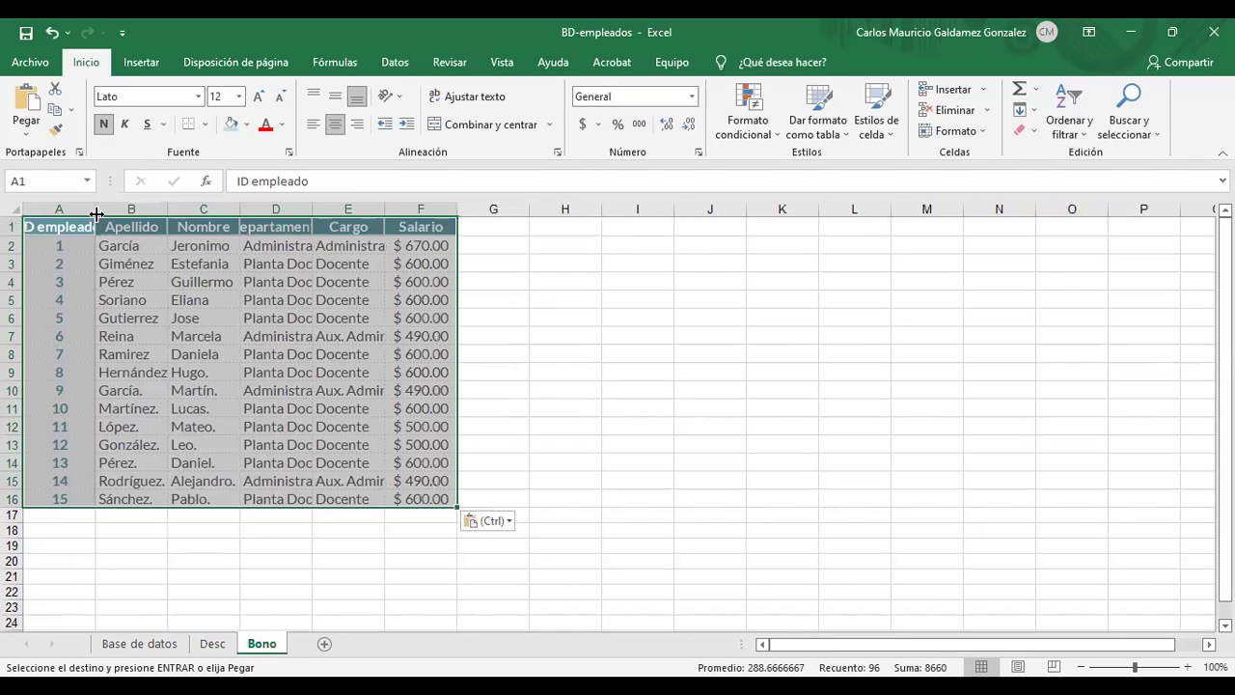
key("ctrl+w")
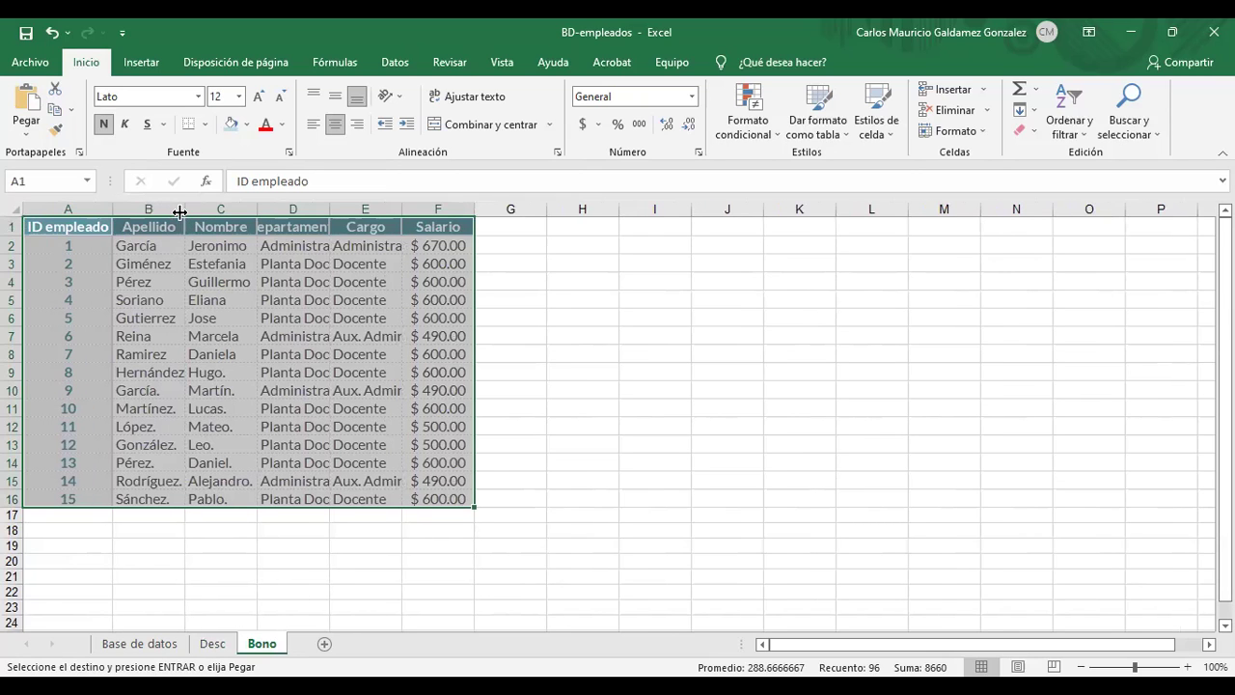
Step: On Bono, widen the Departamento column and fit Cargo and Salario to their contents
left_click_drag(337, 210, 370, 211)
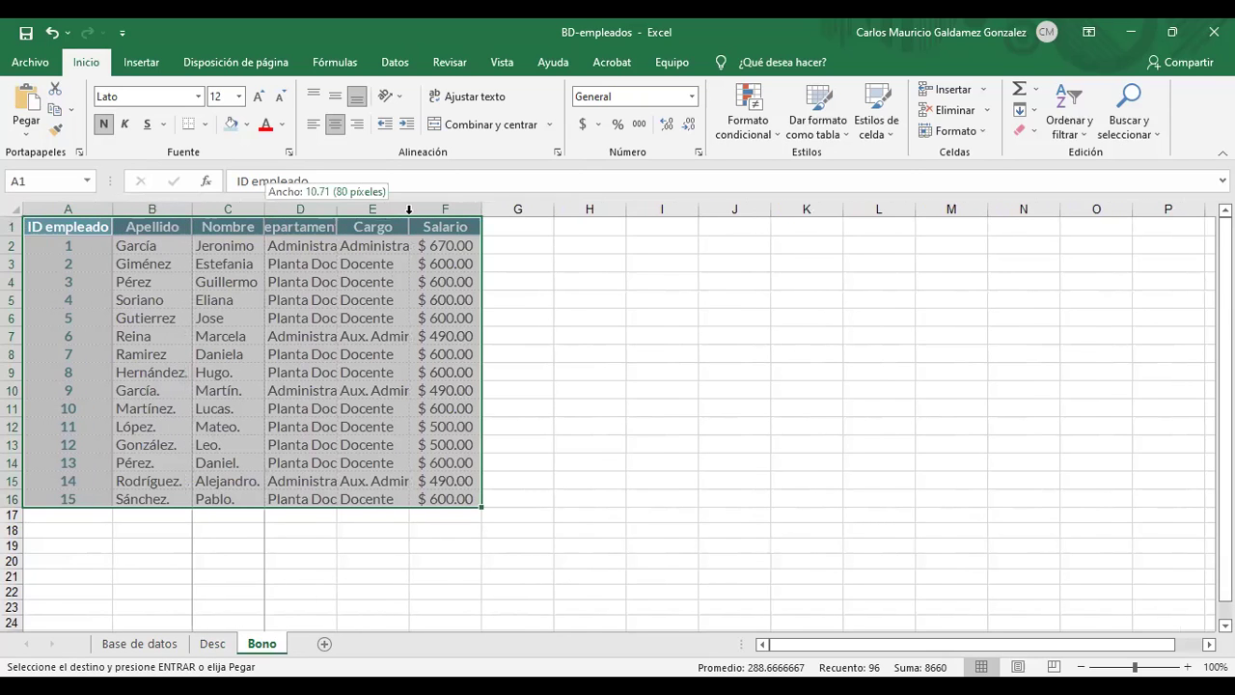
double_click(442, 209)
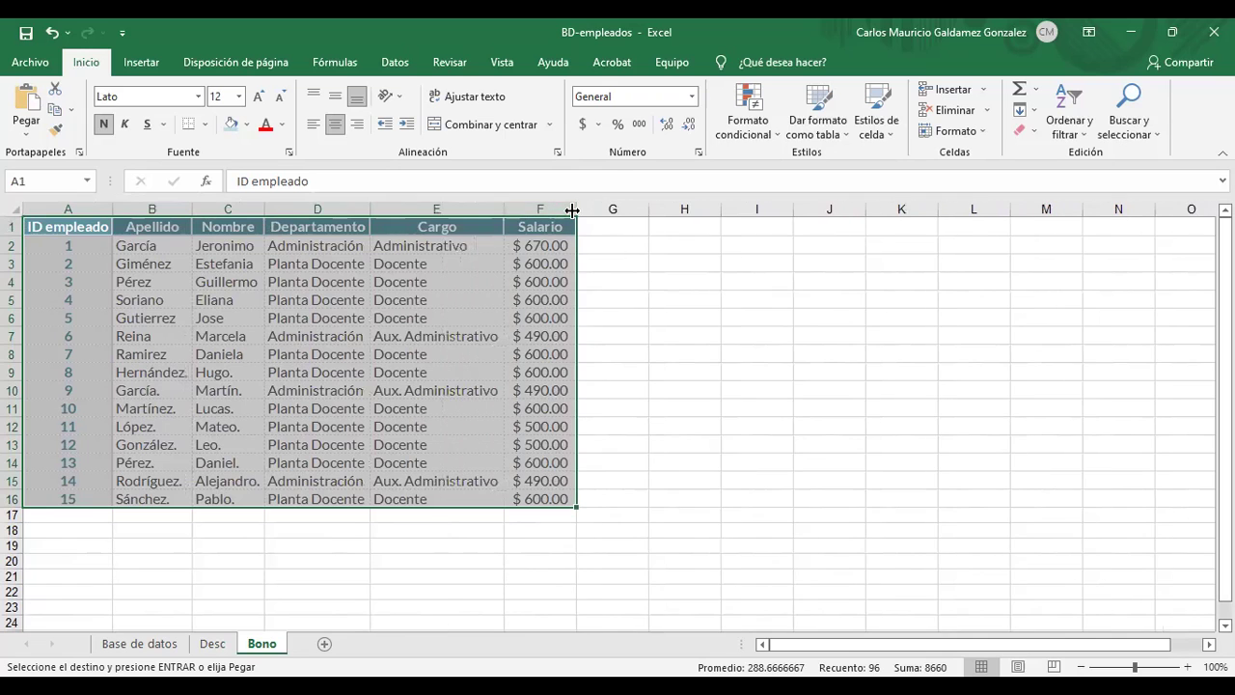
double_click(575, 209)
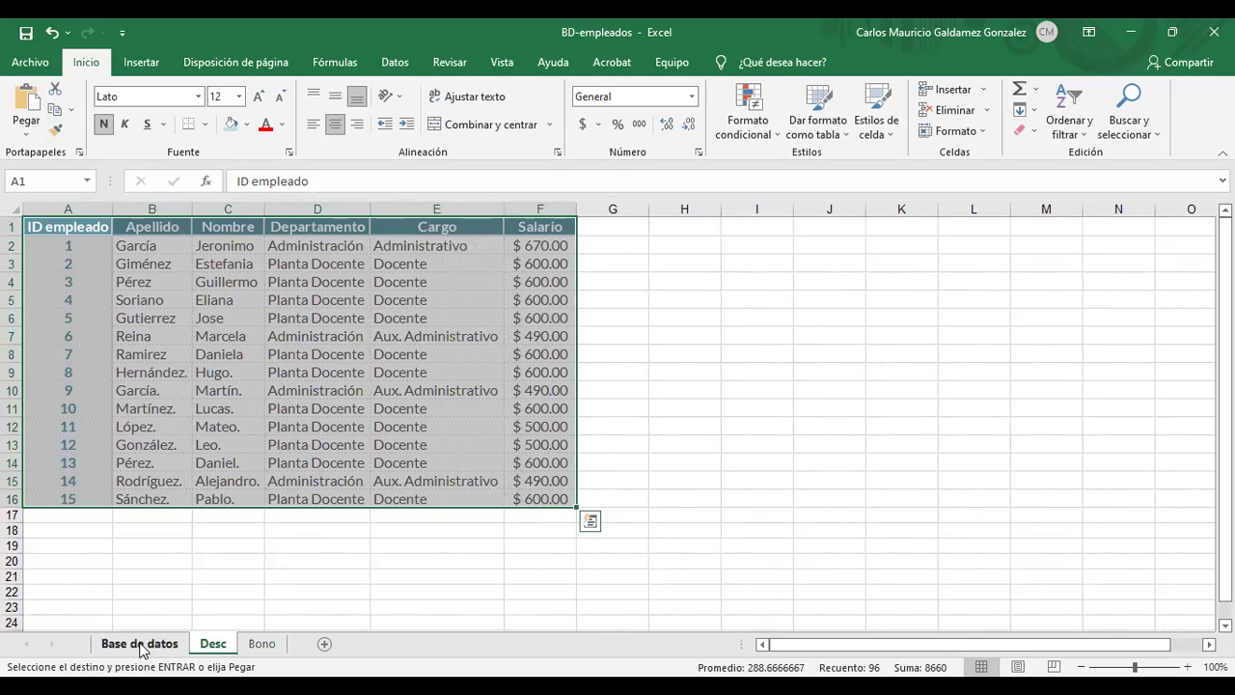
Step: Select the Desc cells G4:G18 on Base de datos, then go to the Desc sheet
left_click(139, 644)
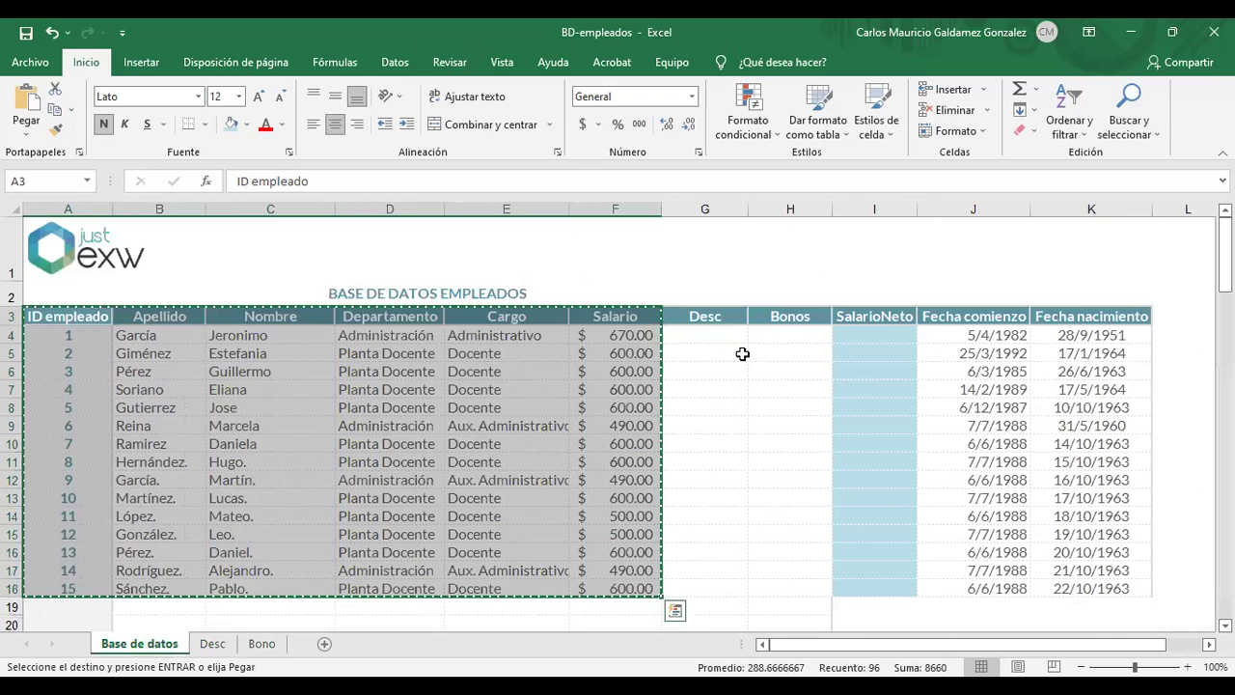
left_click_drag(675, 339, 739, 353)
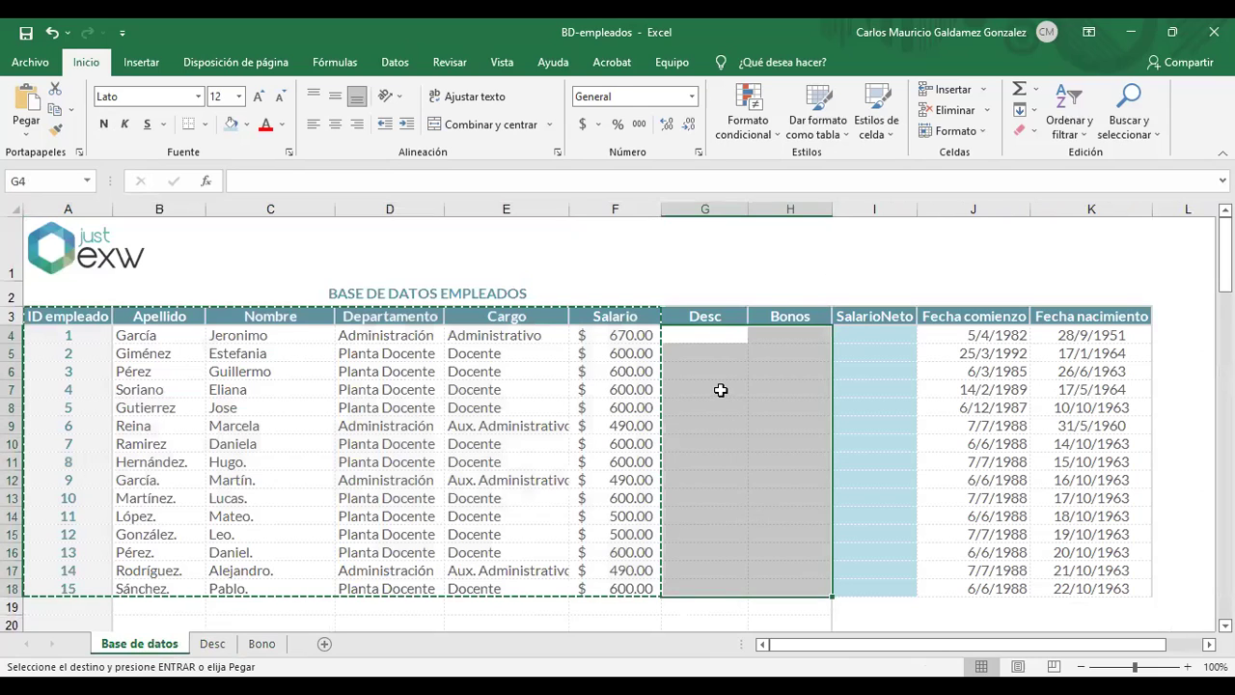
key("Escape")
left_click_drag(706, 336, 732, 590)
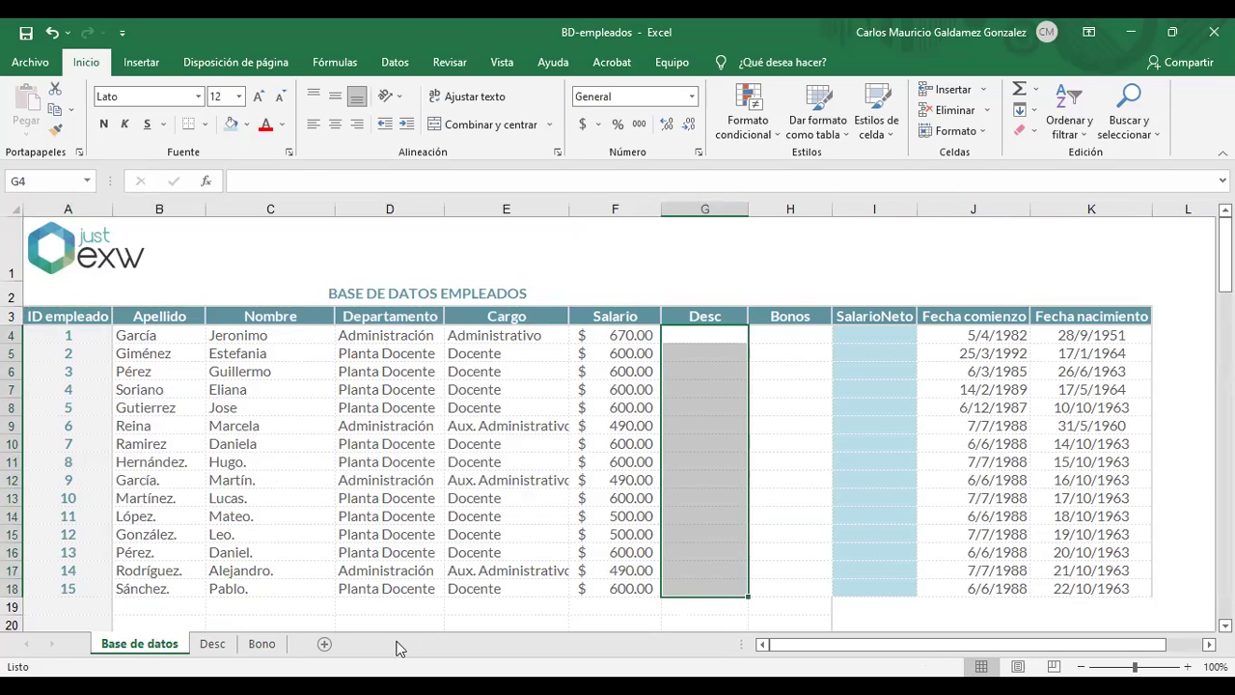
left_click(213, 643)
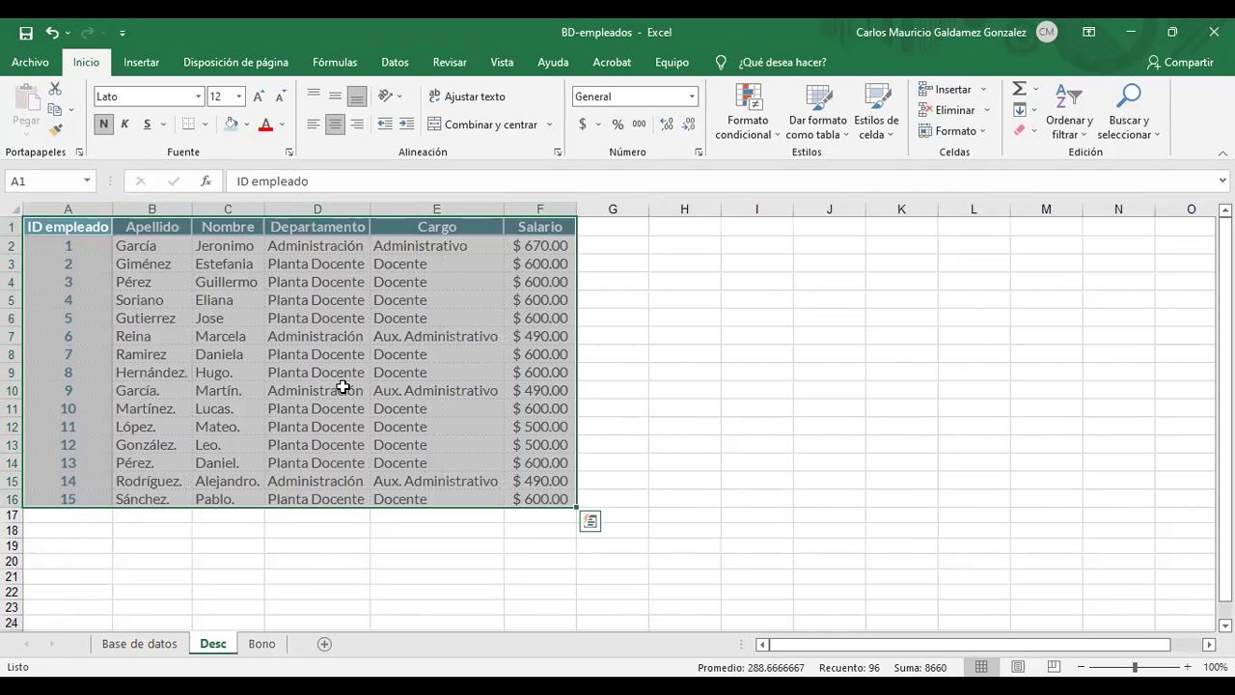
Step: Insert a row above the table and enter ISSS, AFP, FSV and Anticipo headers in G1:J1
right_click(11, 226)
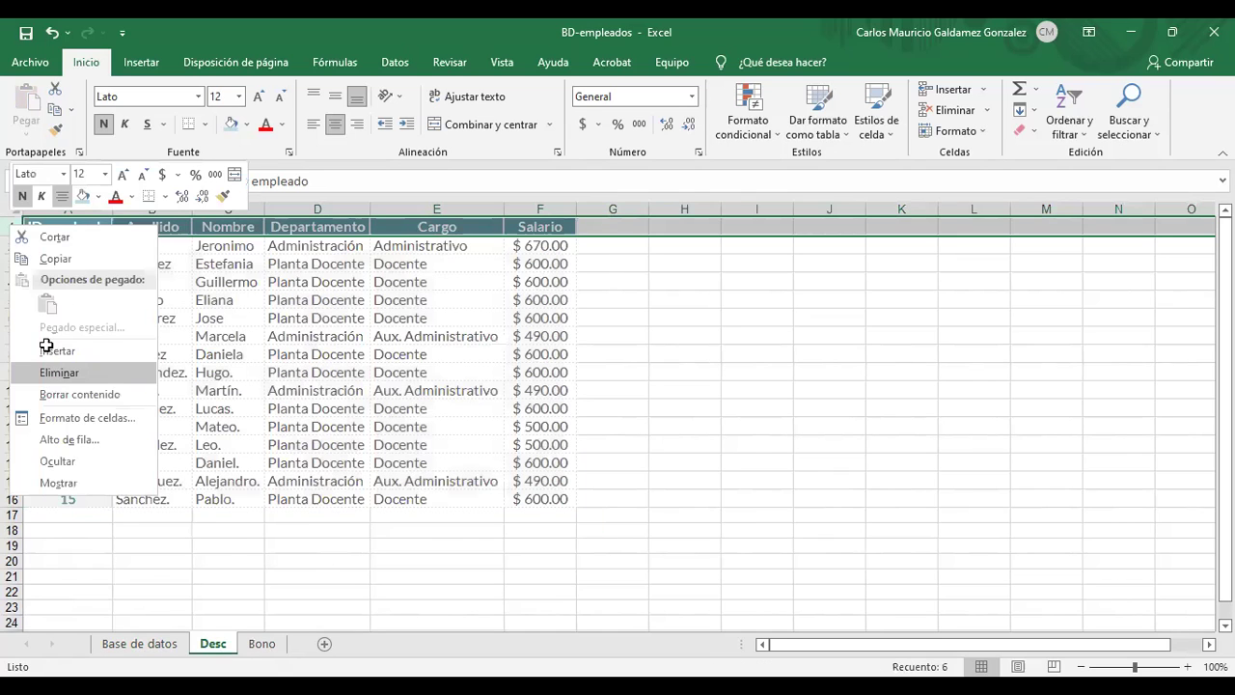
key("Escape")
key("ctrl+plus")
left_click(616, 224)
type("IS")
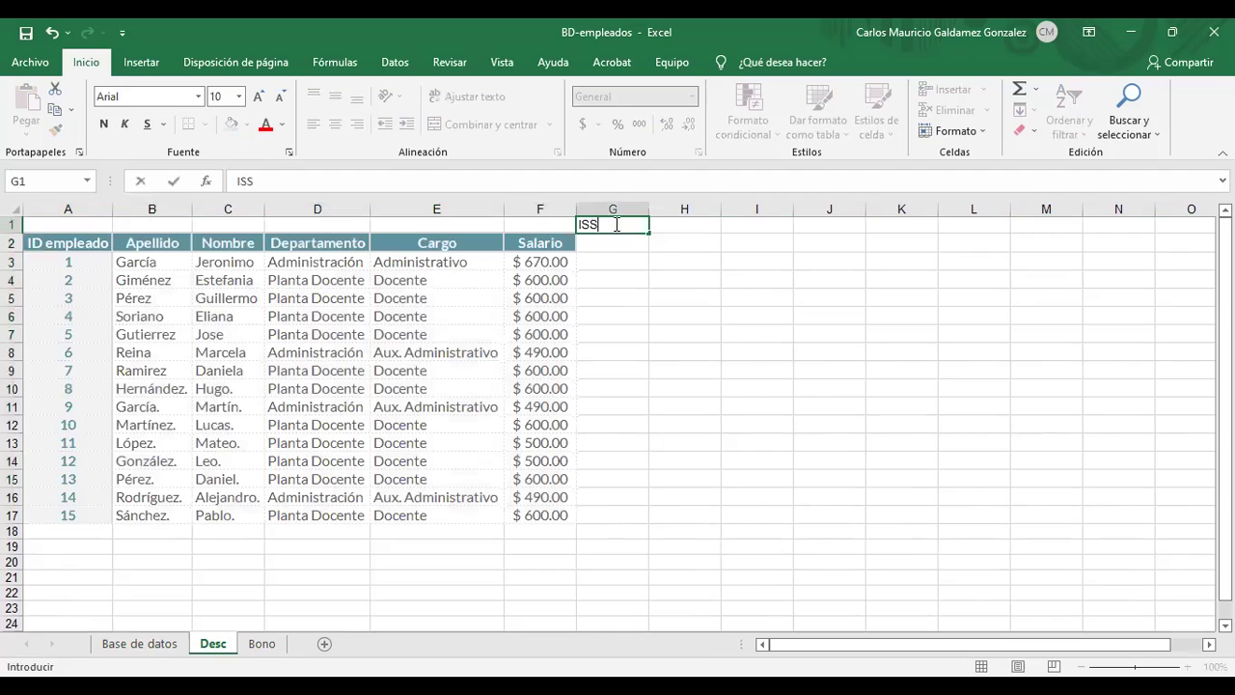
type("S")
key("Tab")
type("AFP")
key("Tab")
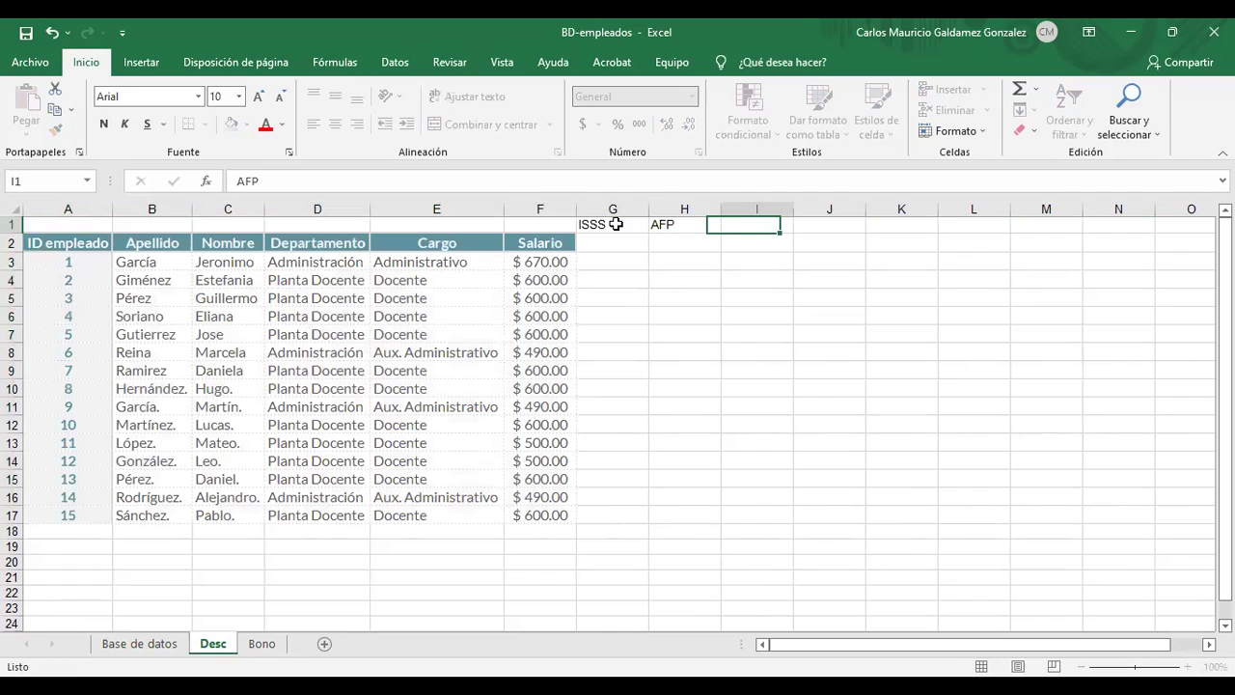
type("FSV")
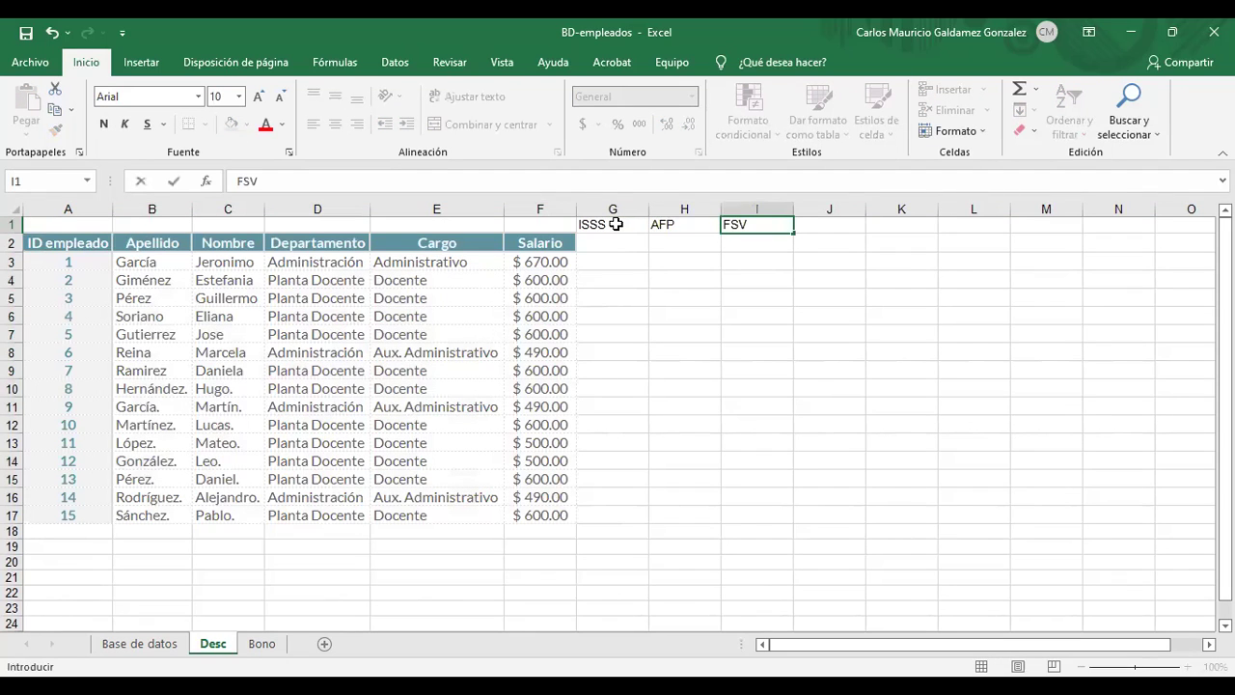
key("Tab")
type("Ant")
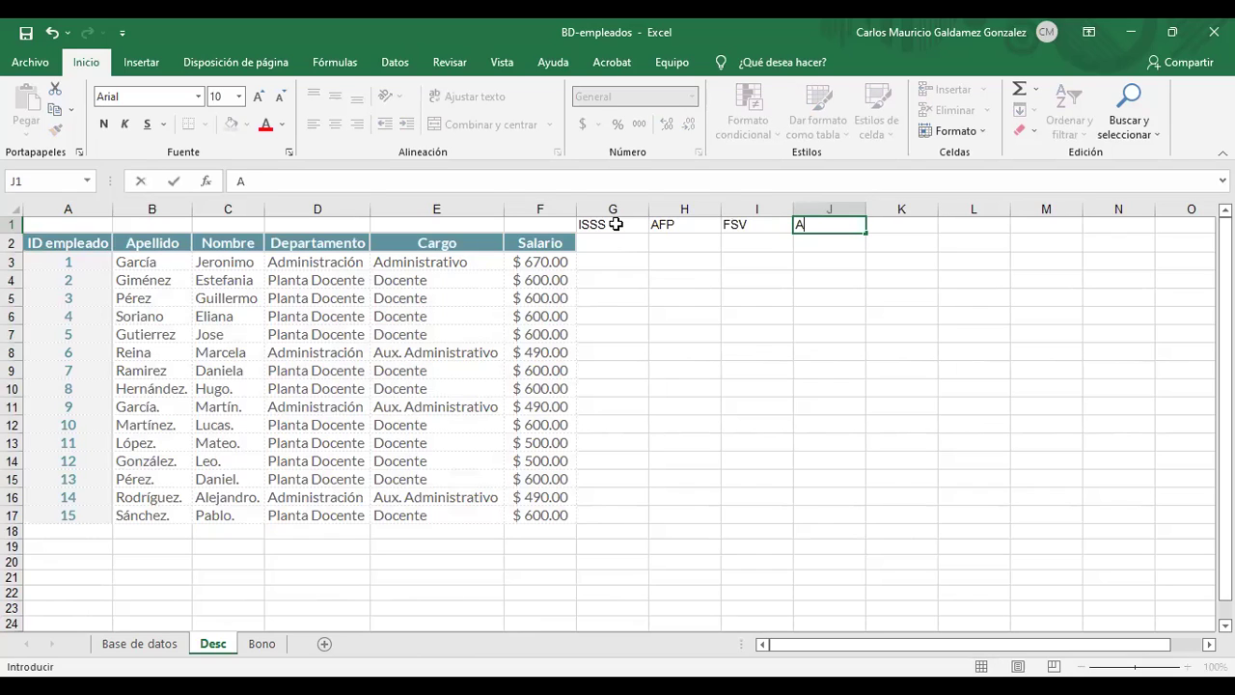
type("icipo")
key("Return")
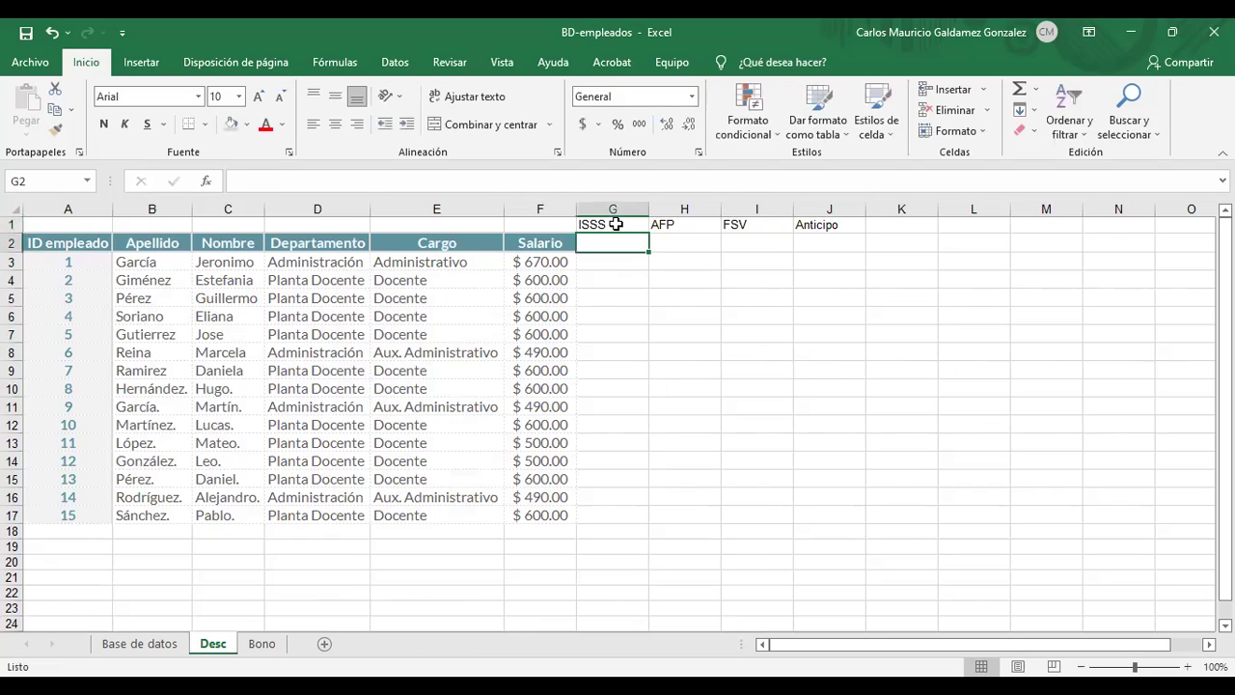
Step: Apply the table headers' formatting to G1:J1 with Format Painter
left_click(615, 224)
left_click_drag(556, 242, 320, 242)
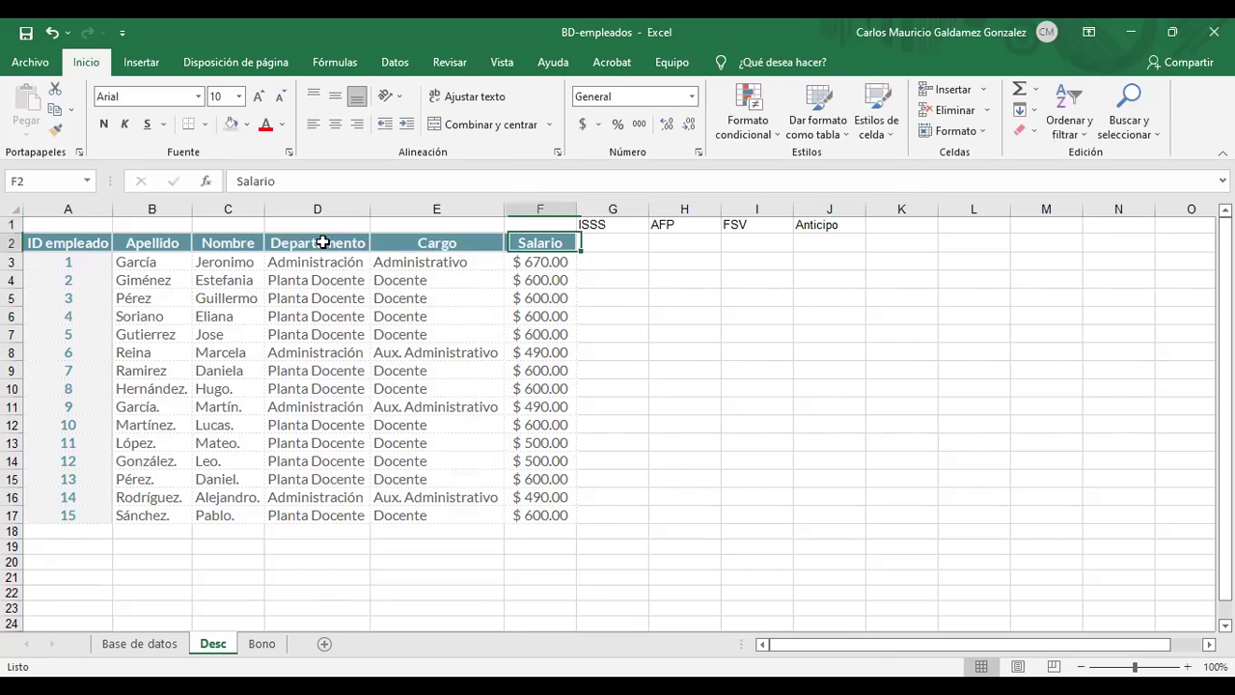
left_click(55, 129)
left_click_drag(598, 224, 834, 224)
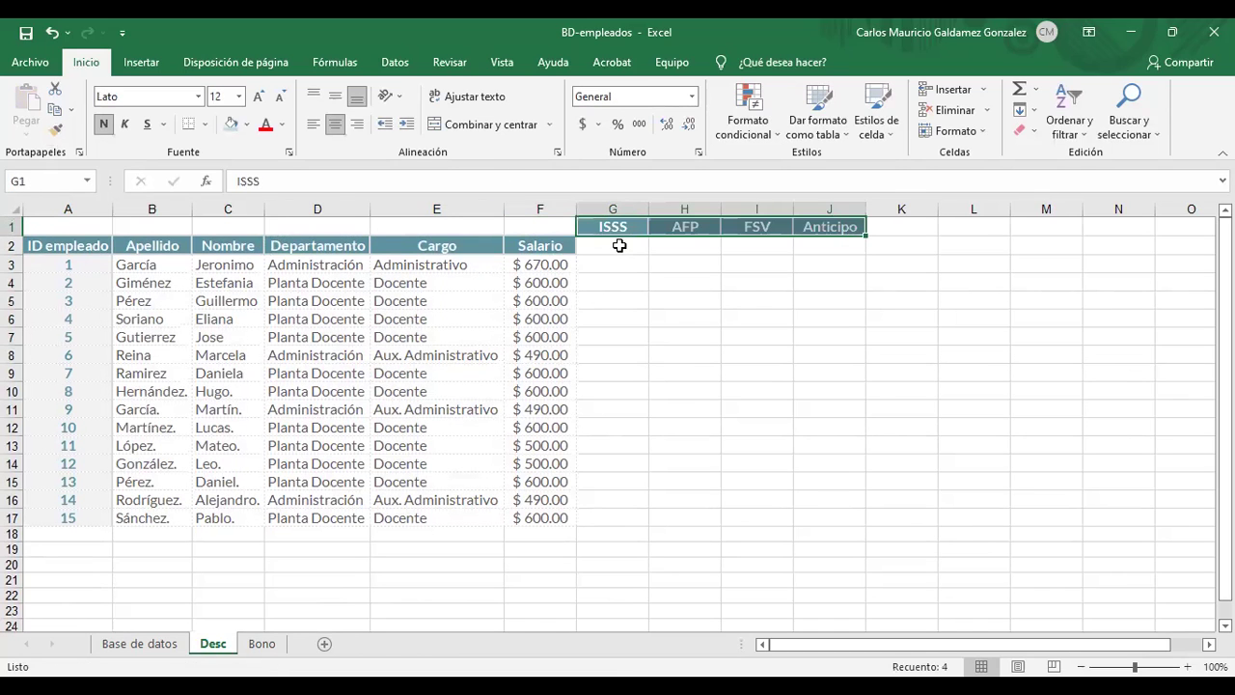
Step: Enter 3% in G2 as the ISSS rate and 7.25% in H2 as the AFP rate
left_click(619, 248)
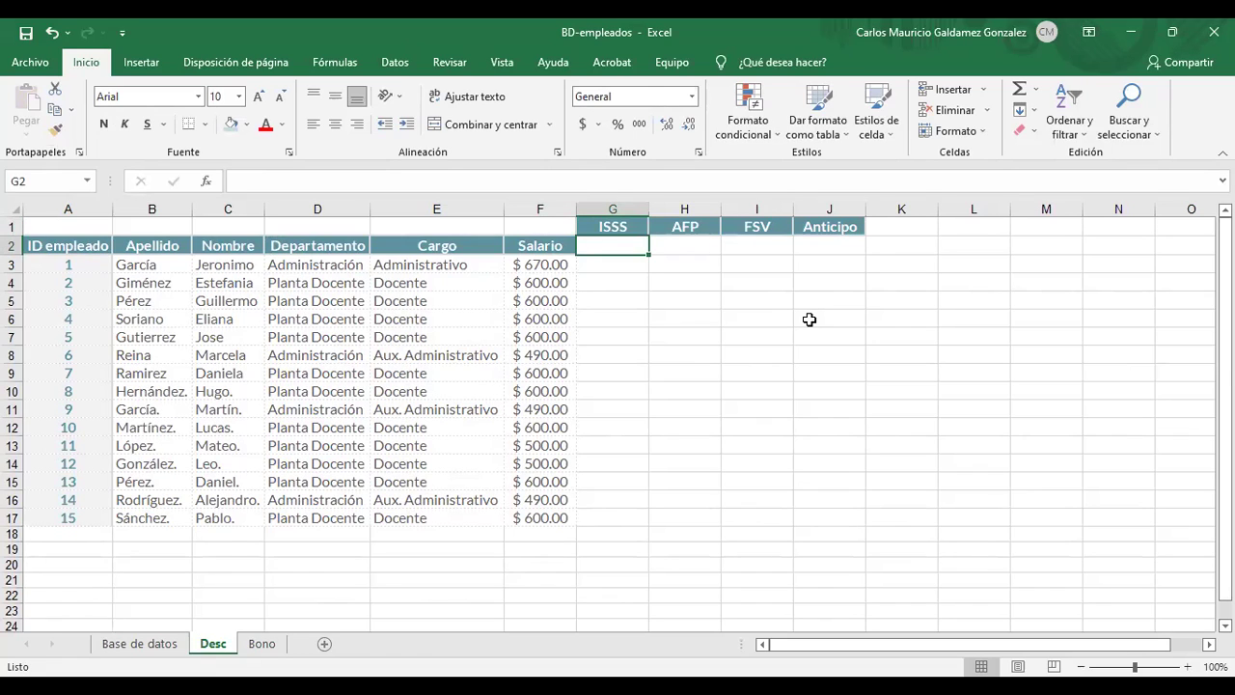
type("#")
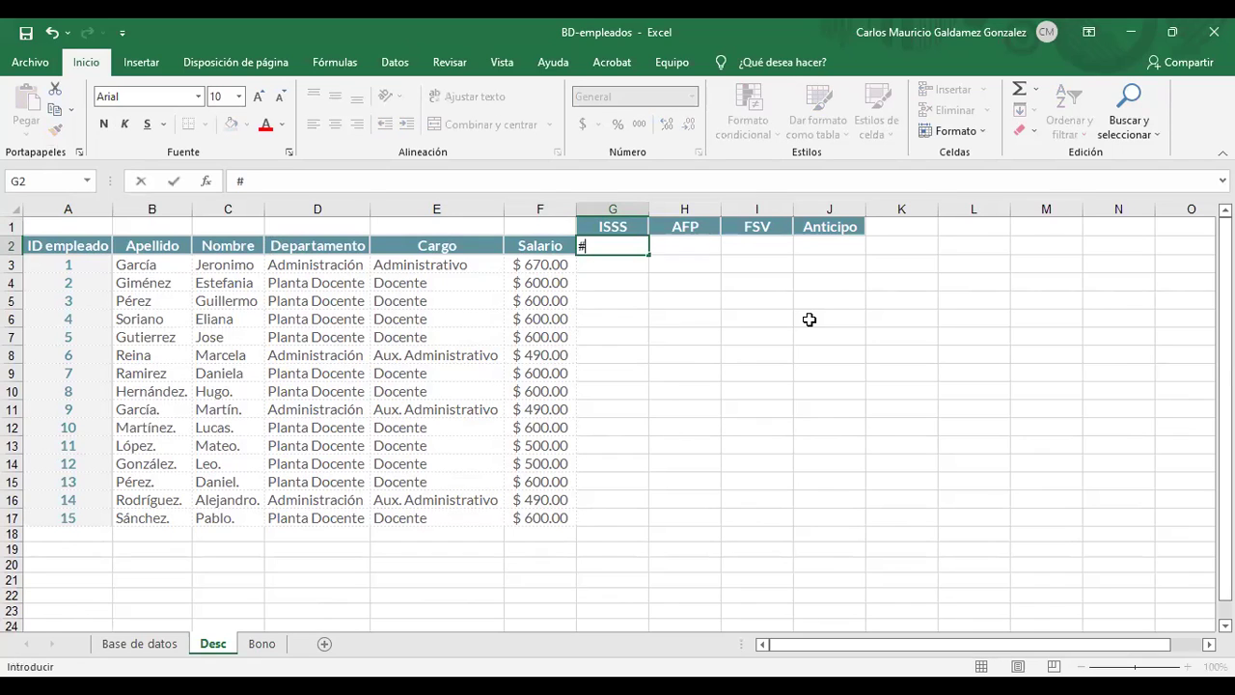
type("%")
key("Tab")
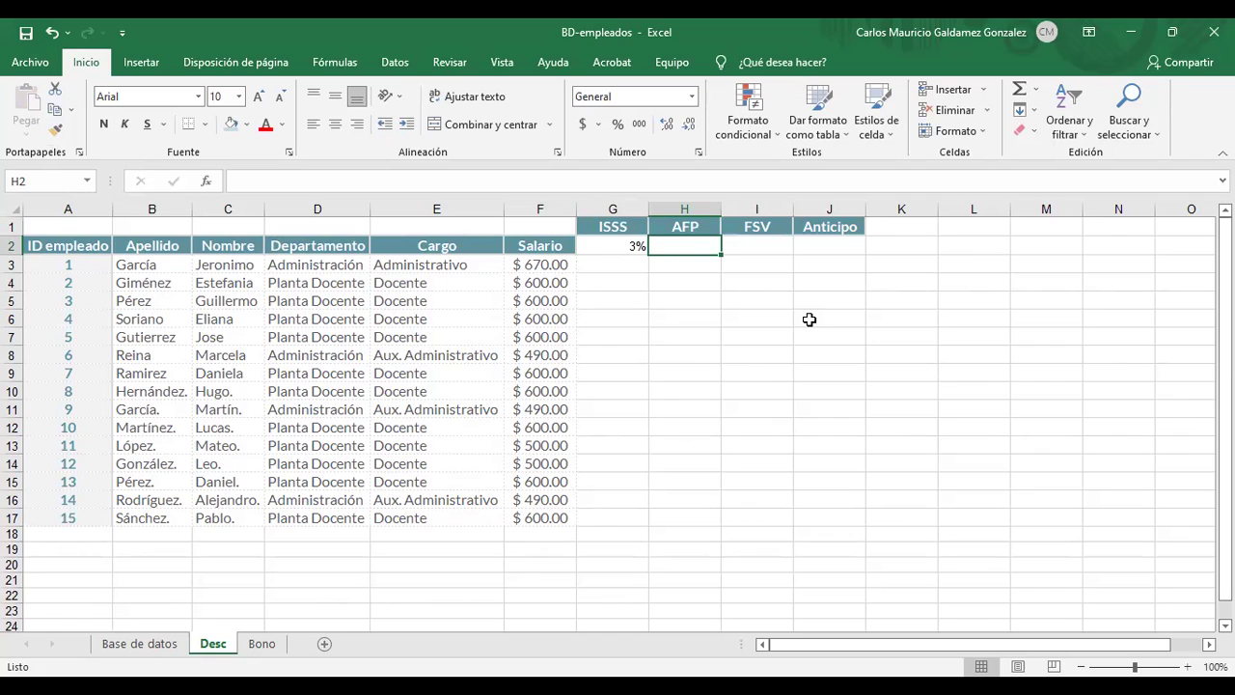
type("7.25%")
key("Tab")
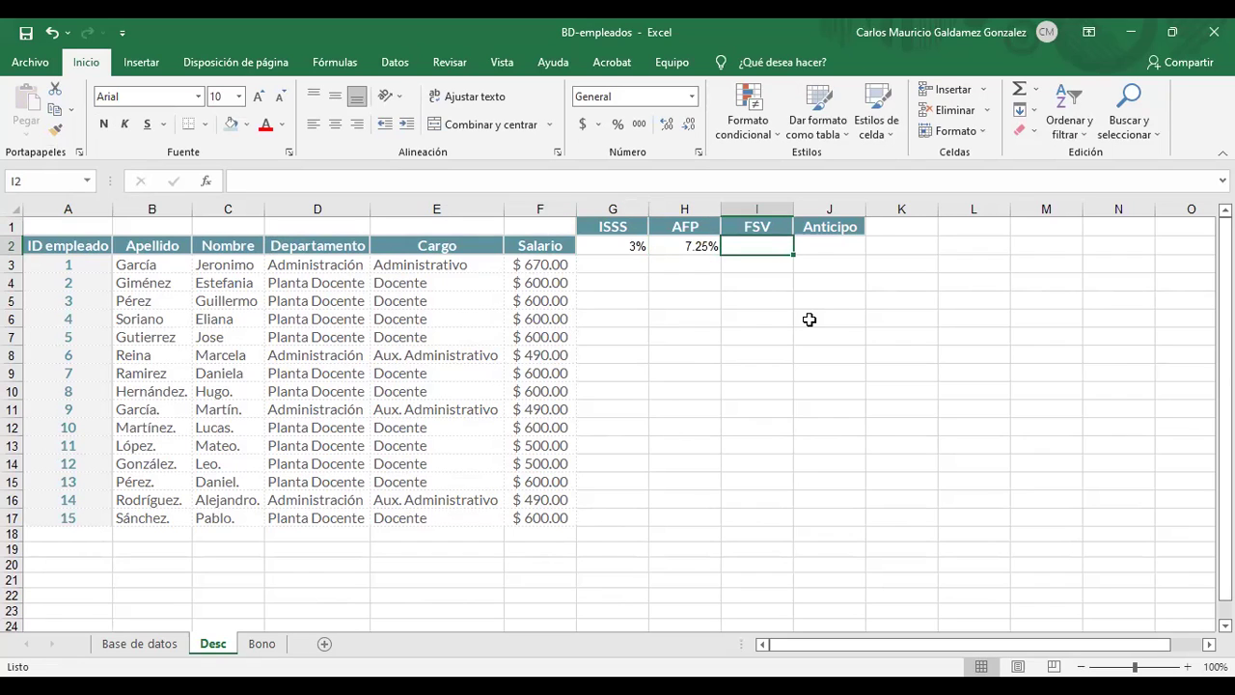
type("$")
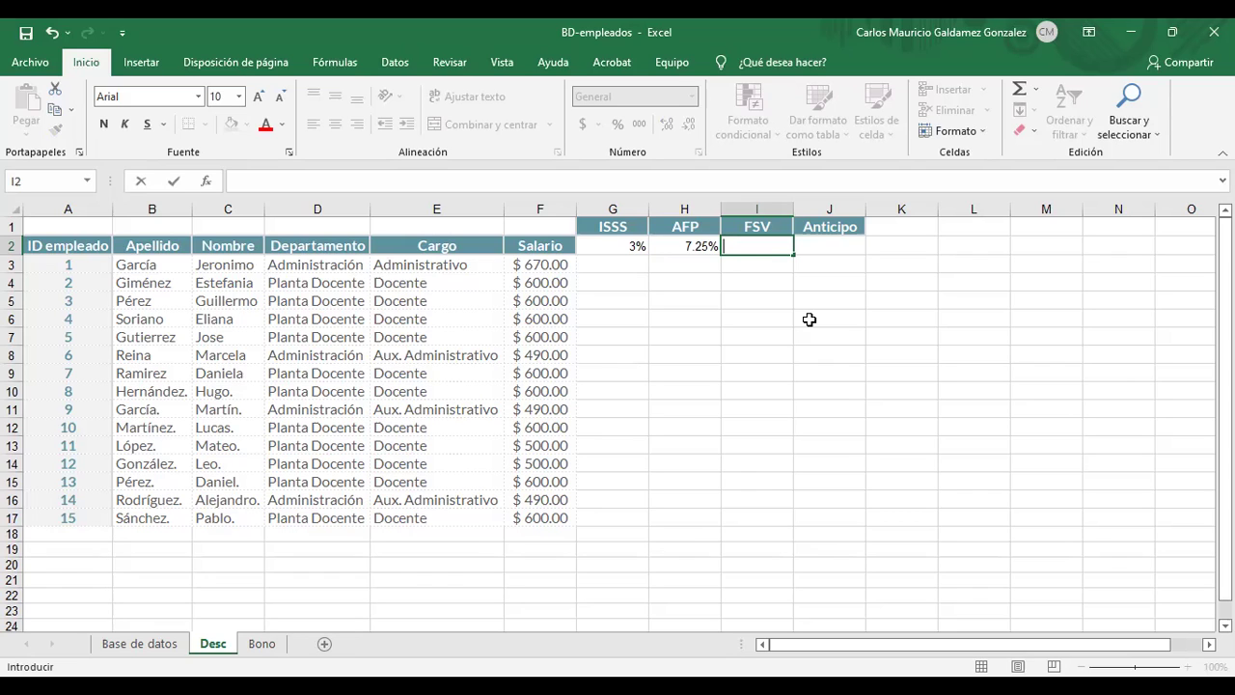
Step: Enter 6% as the FSV rate, centre G2:I2, and merge-and-centre the Anticipo header in J1:J2
type("%")
key("Return")
left_click_drag(608, 246, 821, 246)
left_click(333, 127)
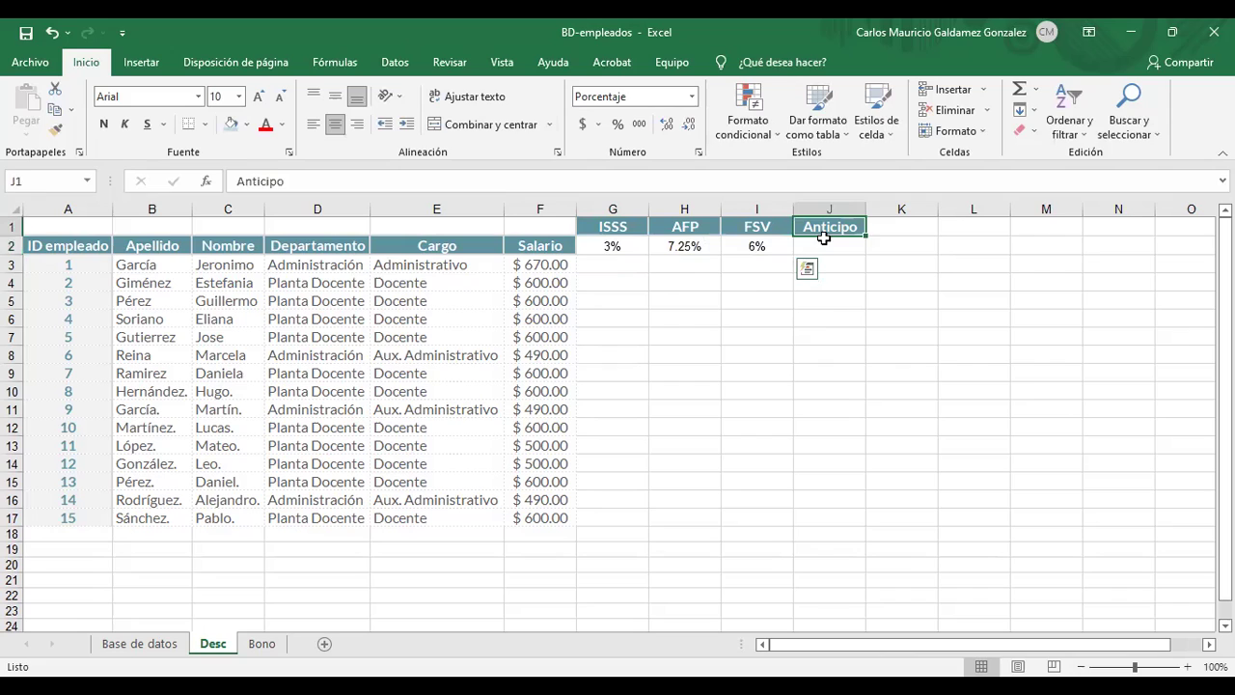
left_click(484, 125)
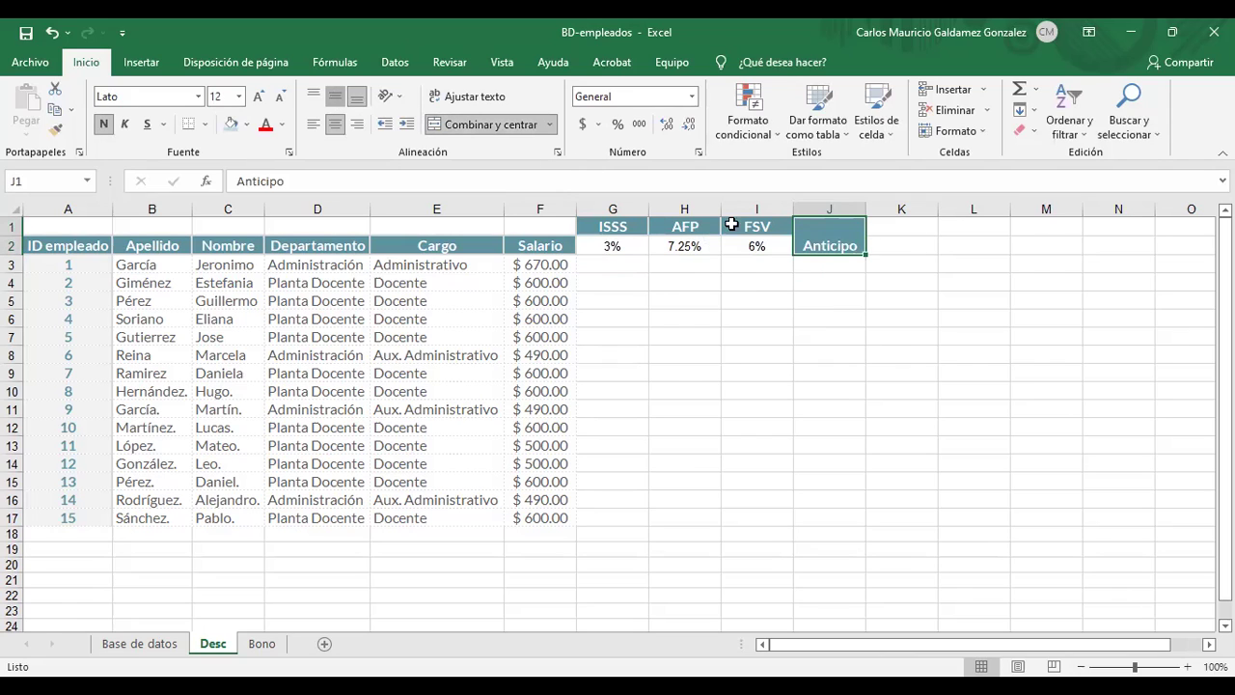
left_click(333, 97)
Step: Type 'Total de Descuentos' in column K and copy the Anticipo header formatting onto K1:K2
left_click_drag(887, 247, 886, 232)
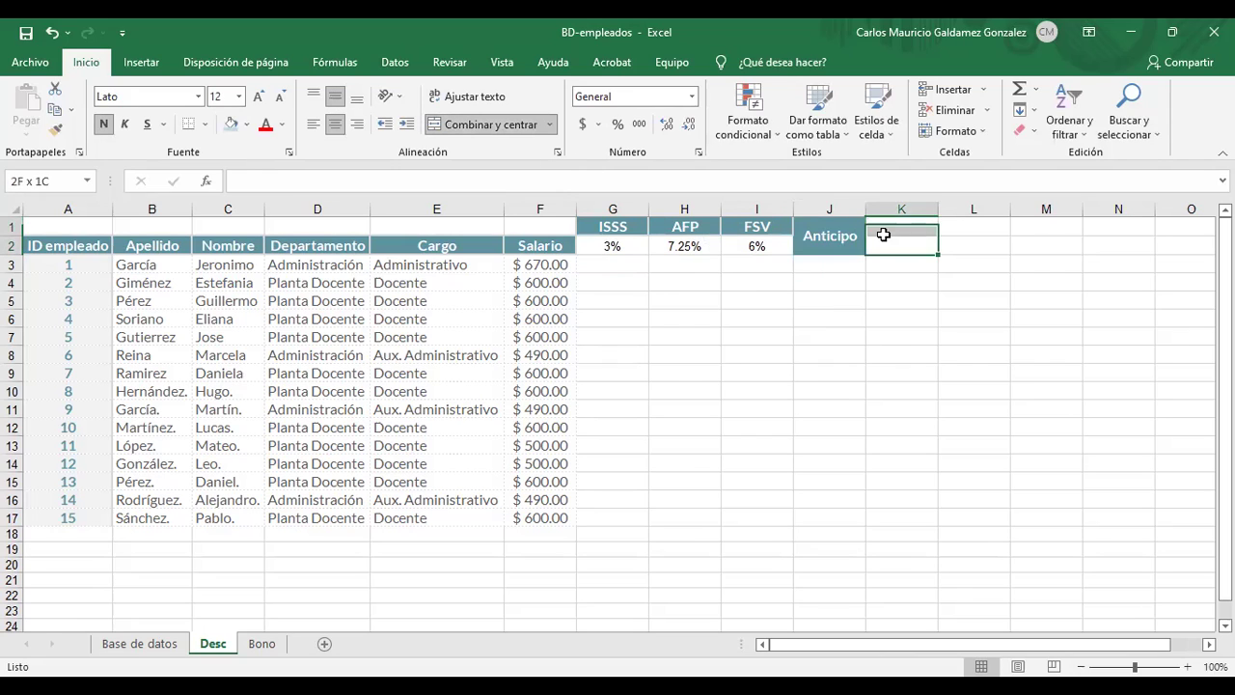
left_click(891, 247)
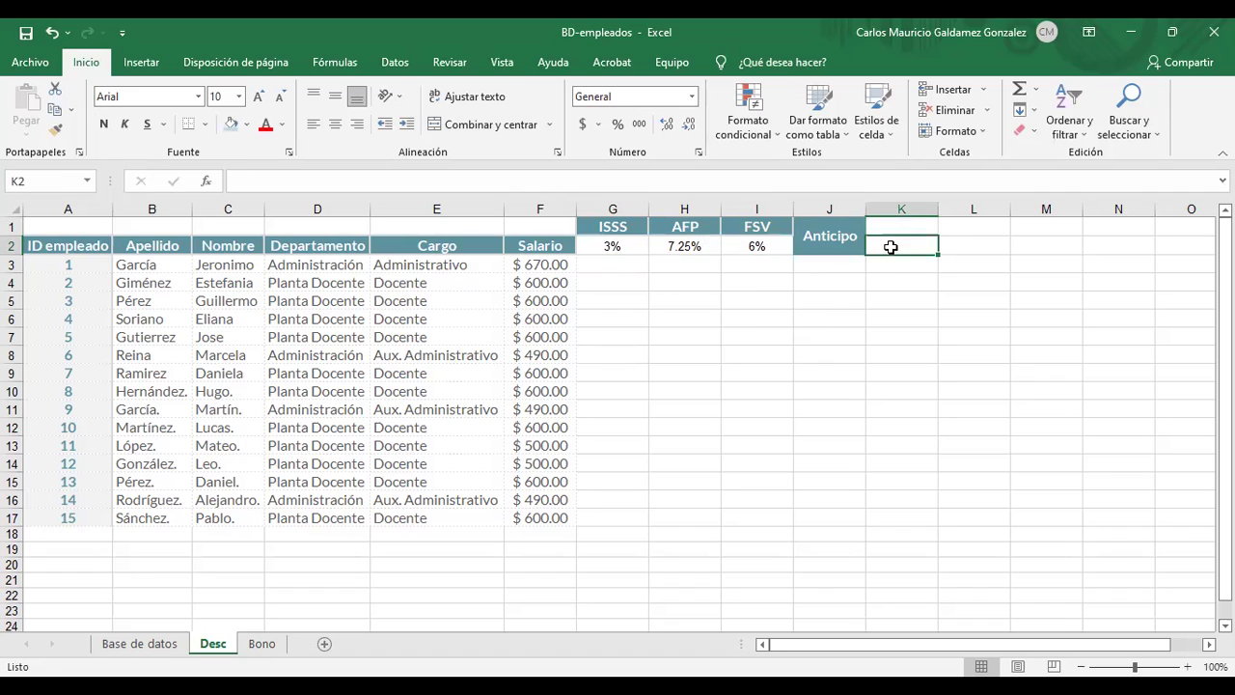
type("Total de Descuentos")
key("Return")
left_click(890, 248)
left_click(813, 246)
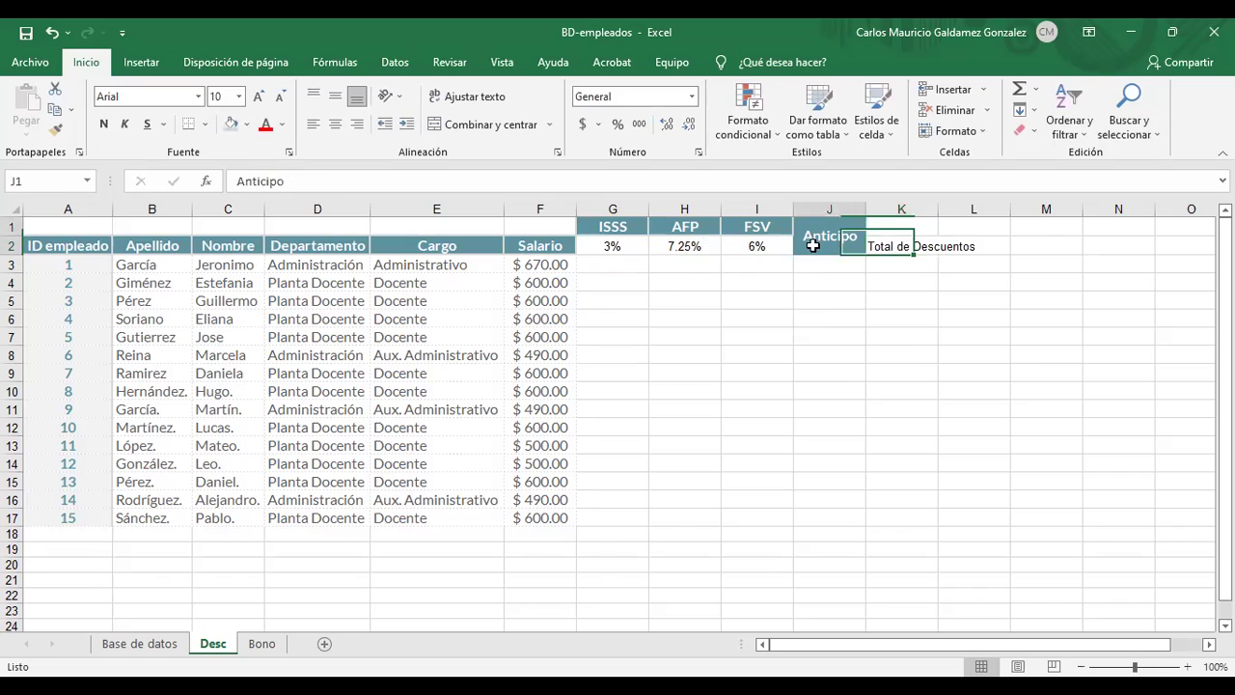
left_click(55, 128)
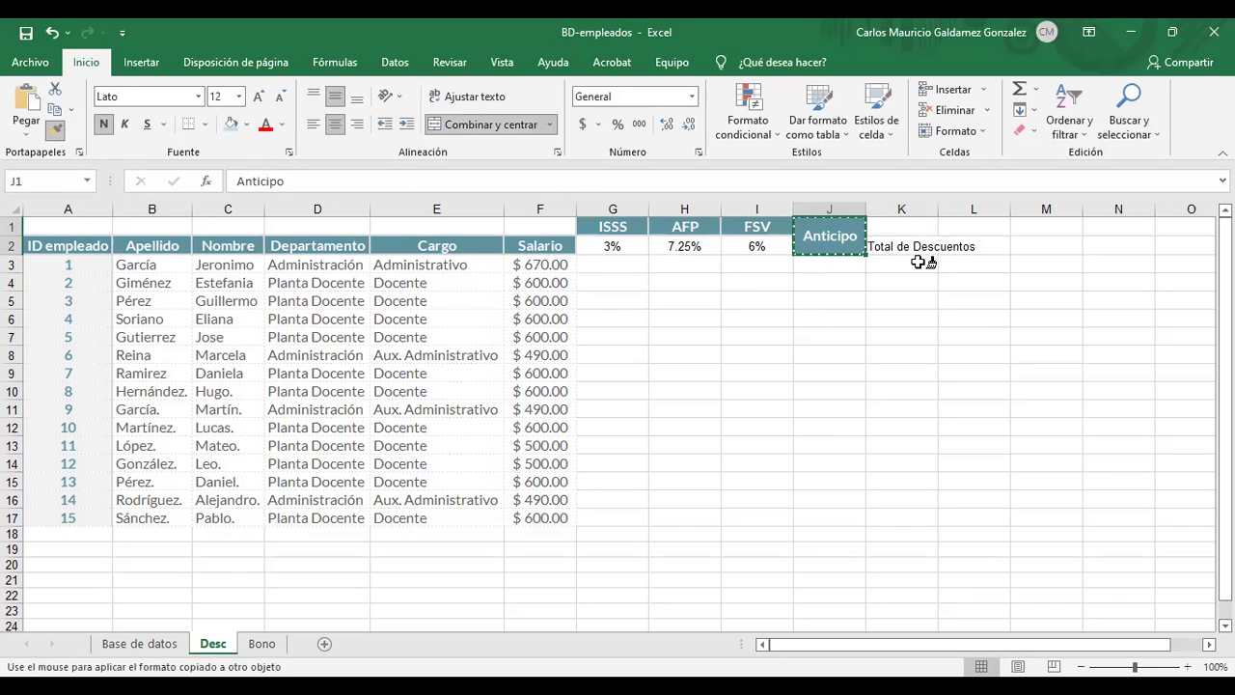
left_click(907, 230)
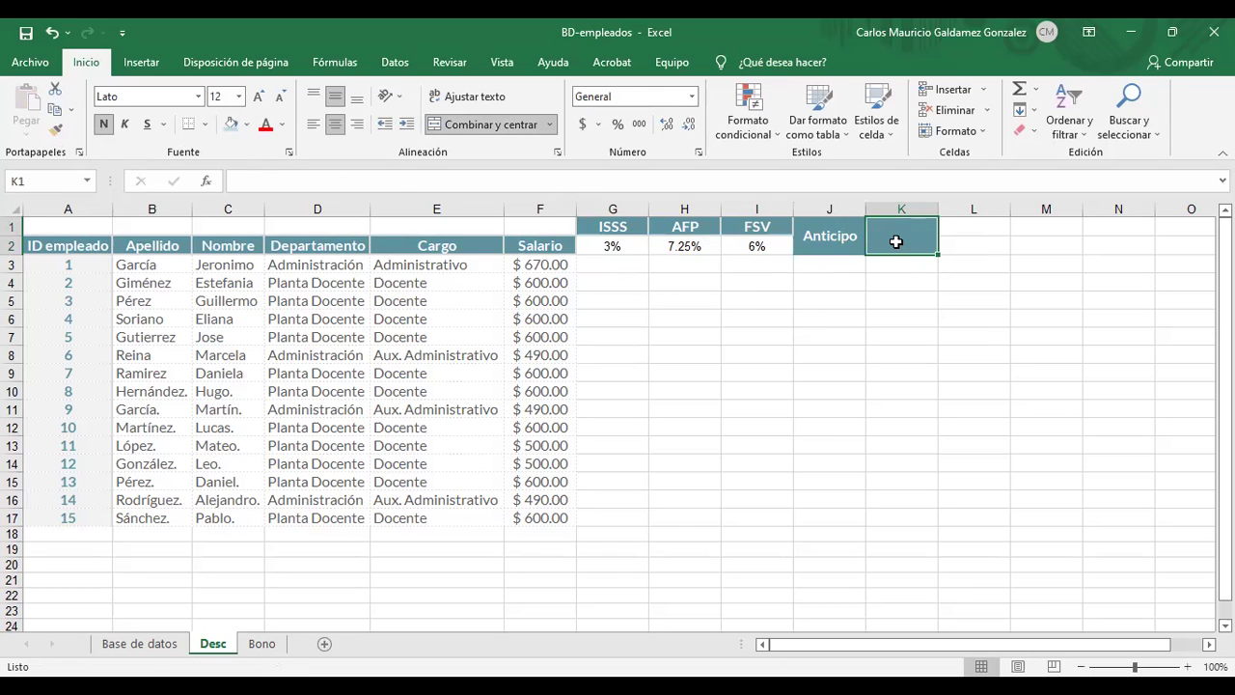
Step: Re-enter the Total de Descuentos header, wrap it onto two lines, and widen column K to fit
type("Total de Descuentos")
key("Return")
left_click(897, 243)
left_click(455, 106)
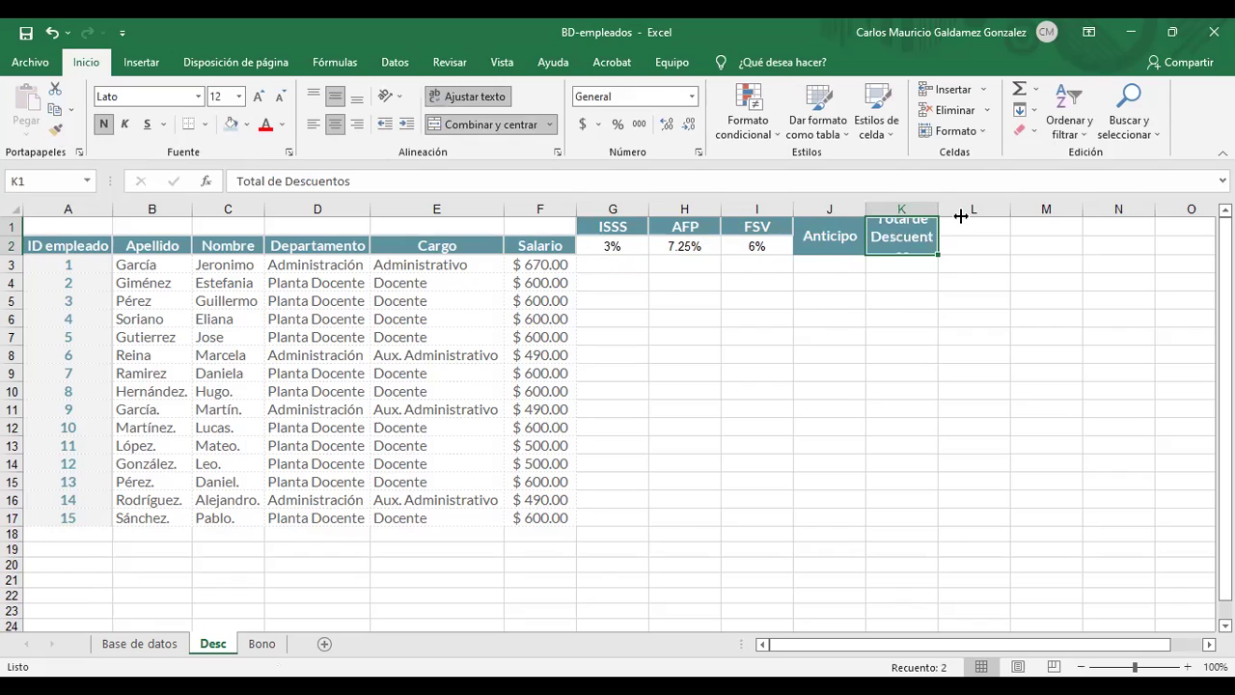
left_click(617, 265)
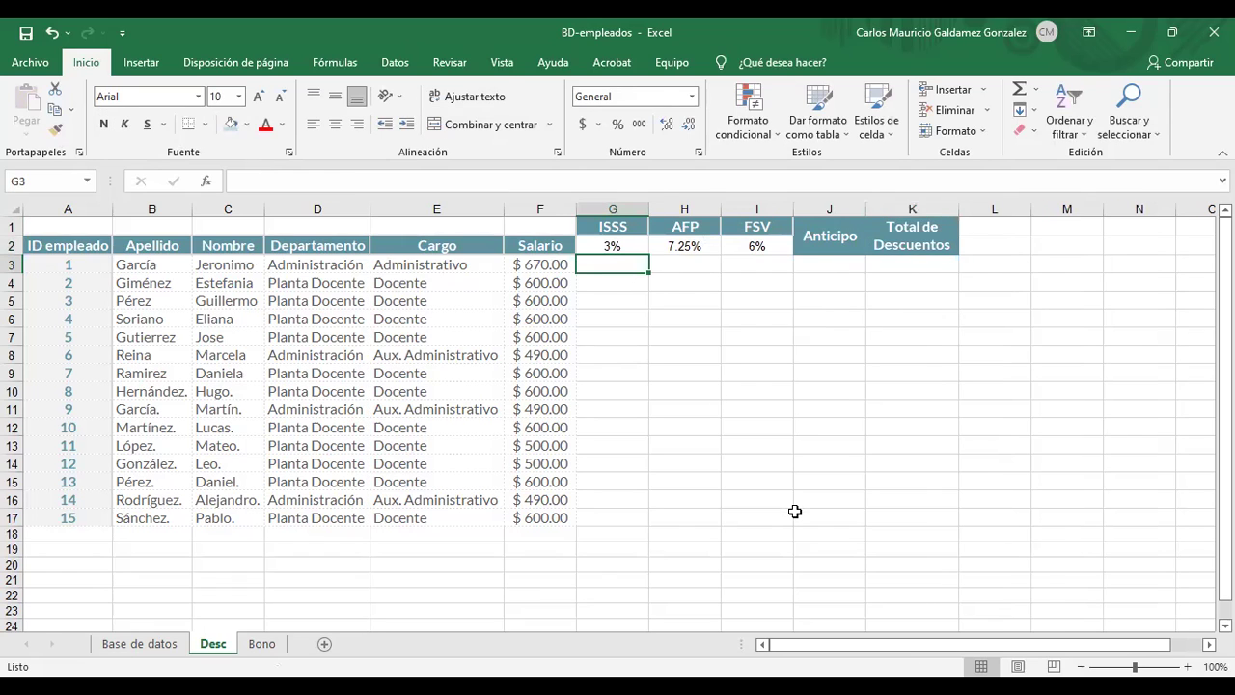
Step: Enter =F3*$G$2 in G3 for the first employee's ISSS deduction
type("=")
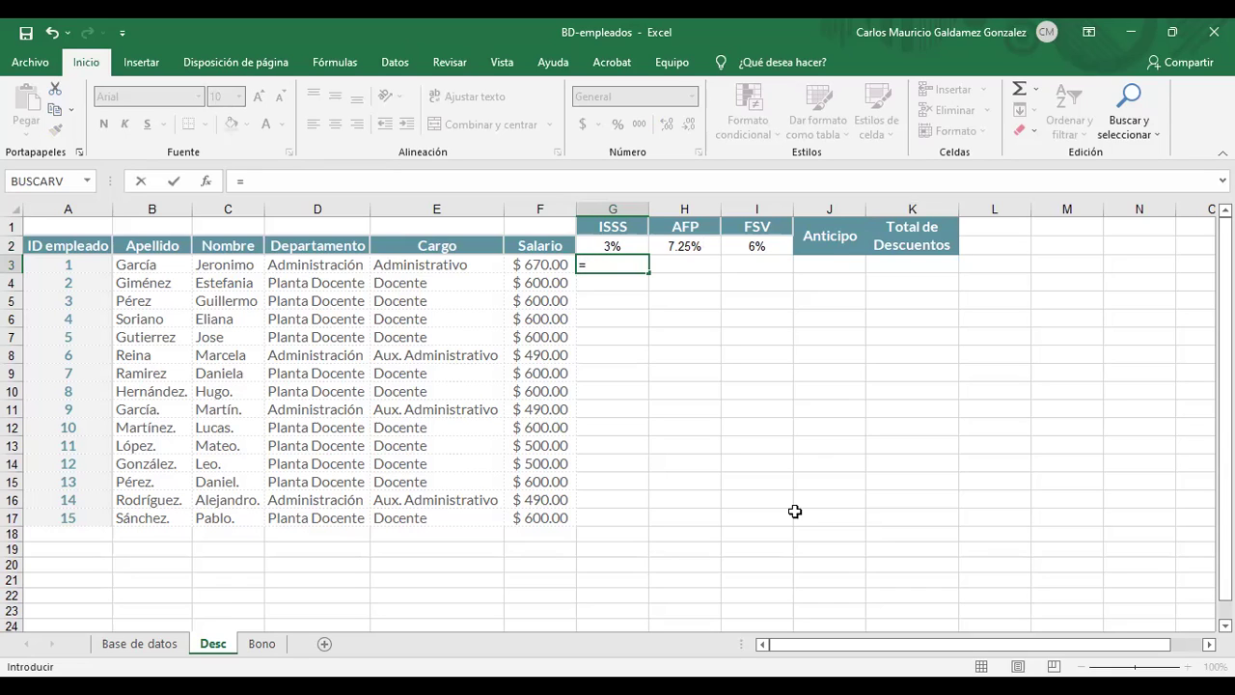
key("Left")
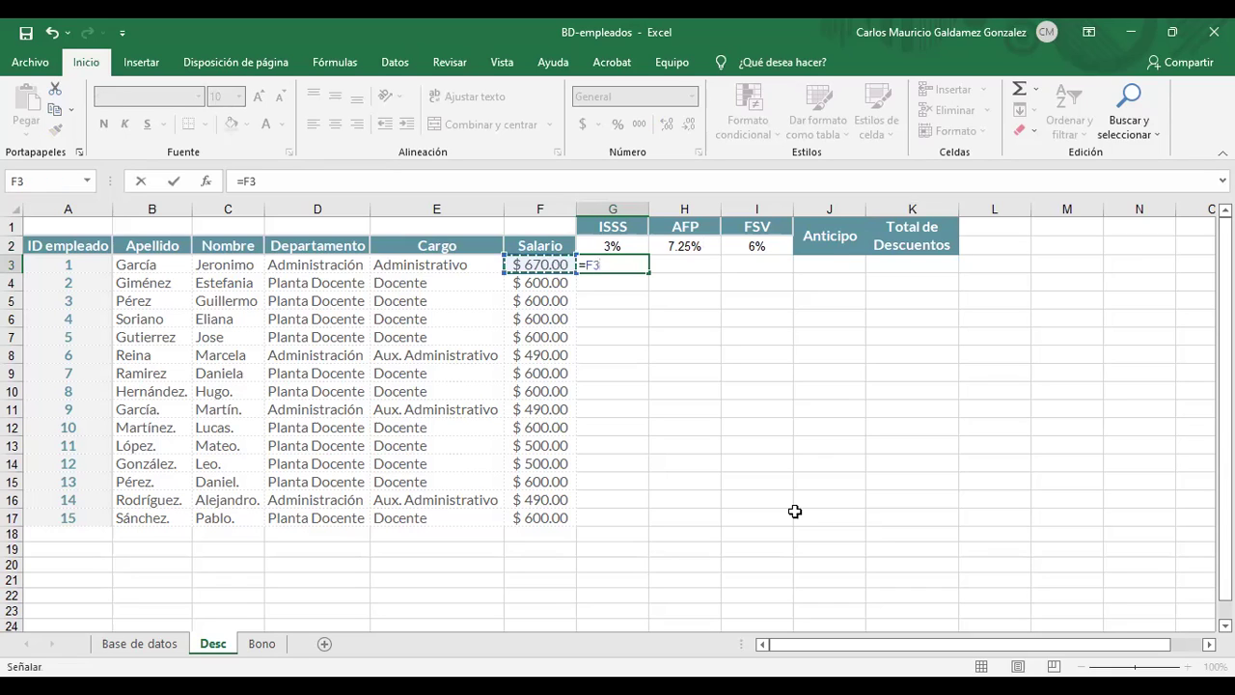
type("*")
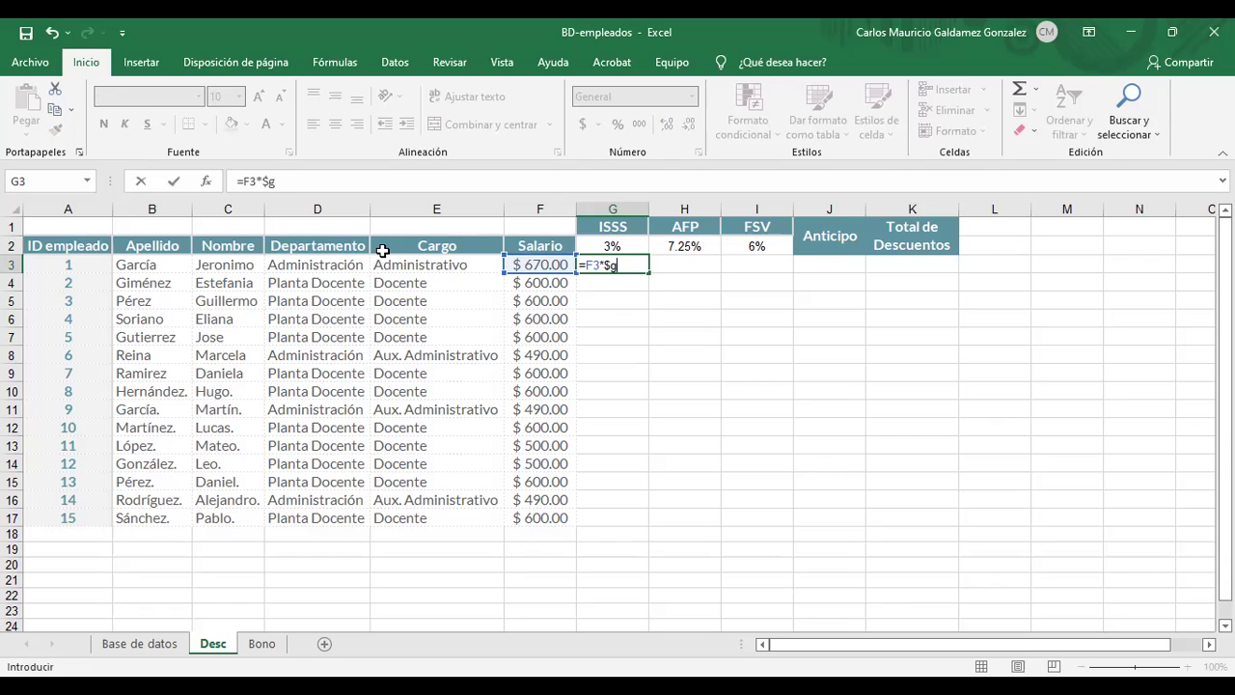
type("2")
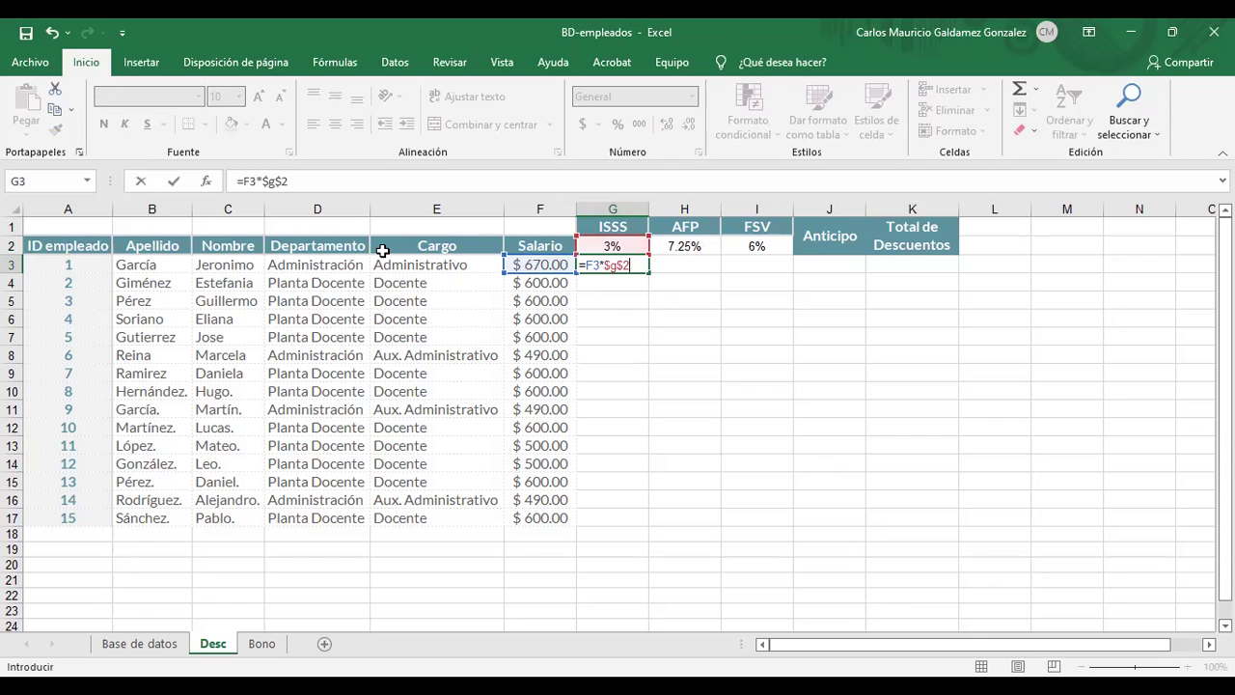
key("ctrl+Return")
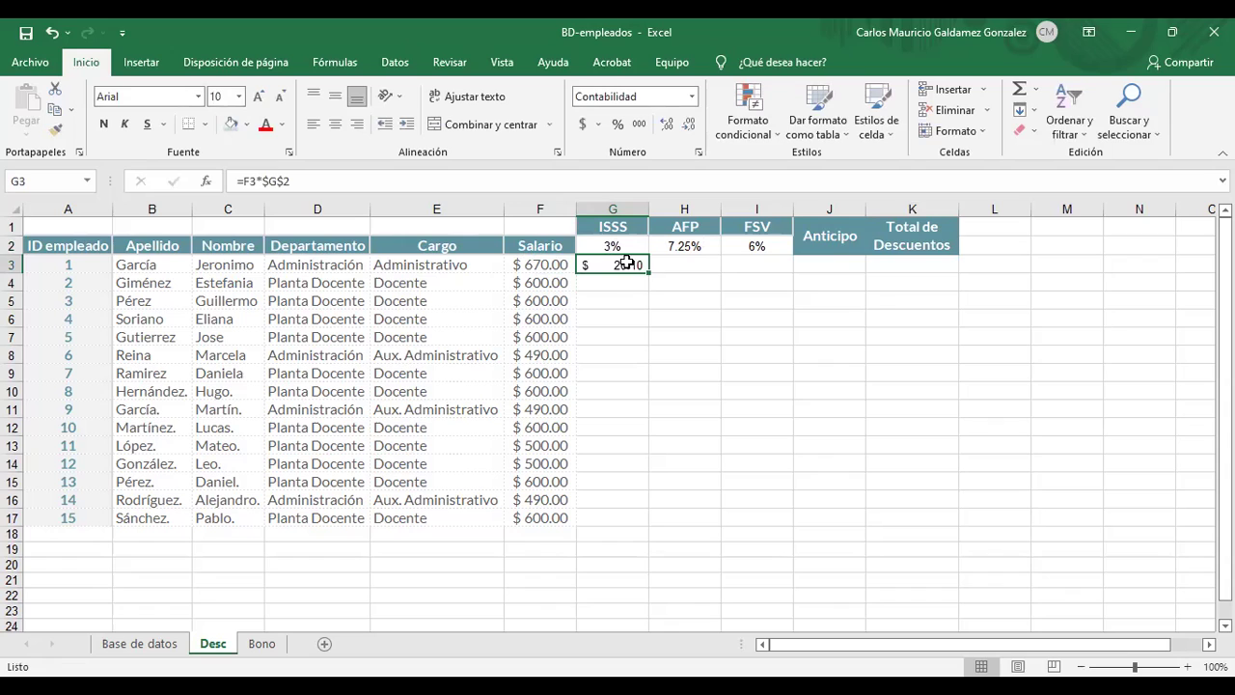
Step: Fill the formula across to H3:I3 and point the AFP and FSV formulas at salary F3
left_click_drag(649, 272, 787, 270)
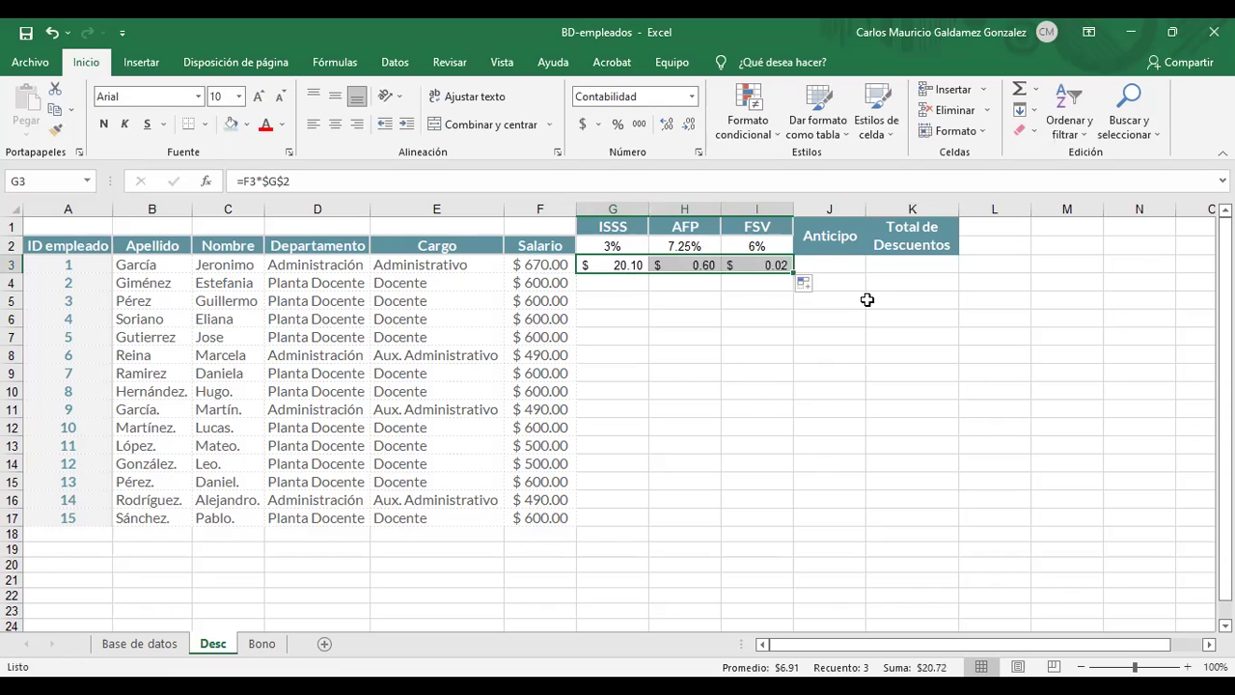
left_click(755, 266)
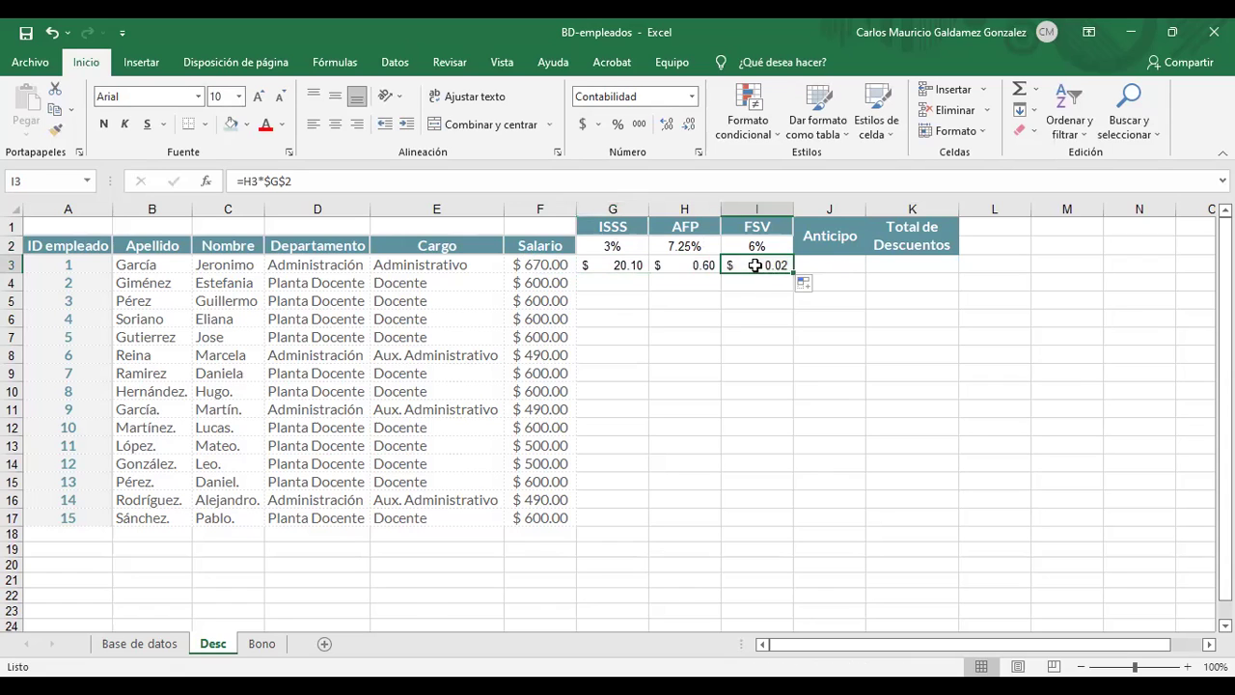
double_click(689, 266)
left_click_drag(591, 274, 556, 276)
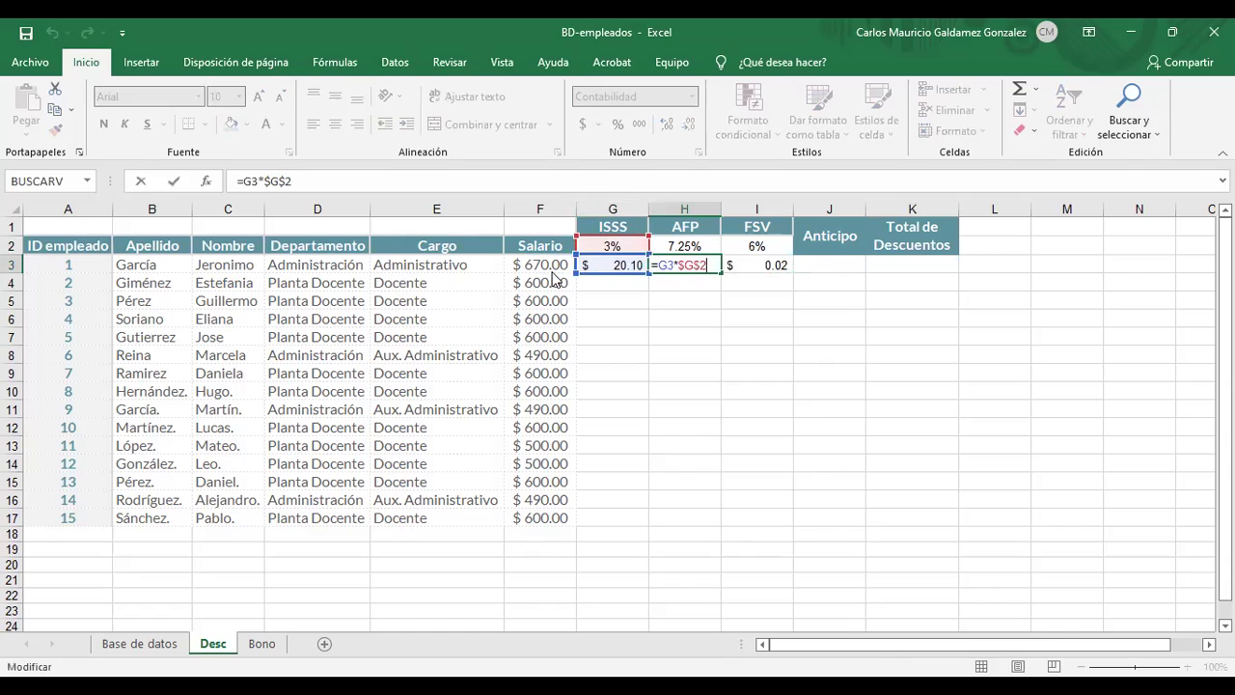
left_click(756, 262)
double_click(756, 263)
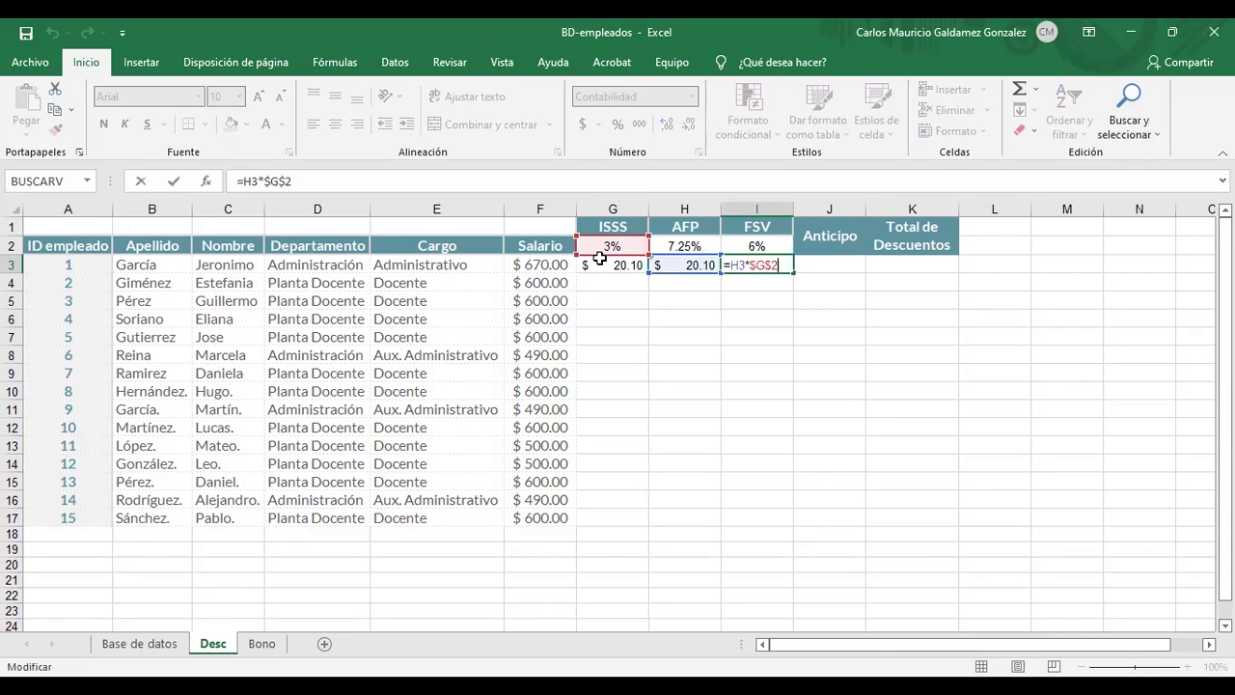
left_click_drag(676, 274, 543, 264)
key("Return")
key("Up")
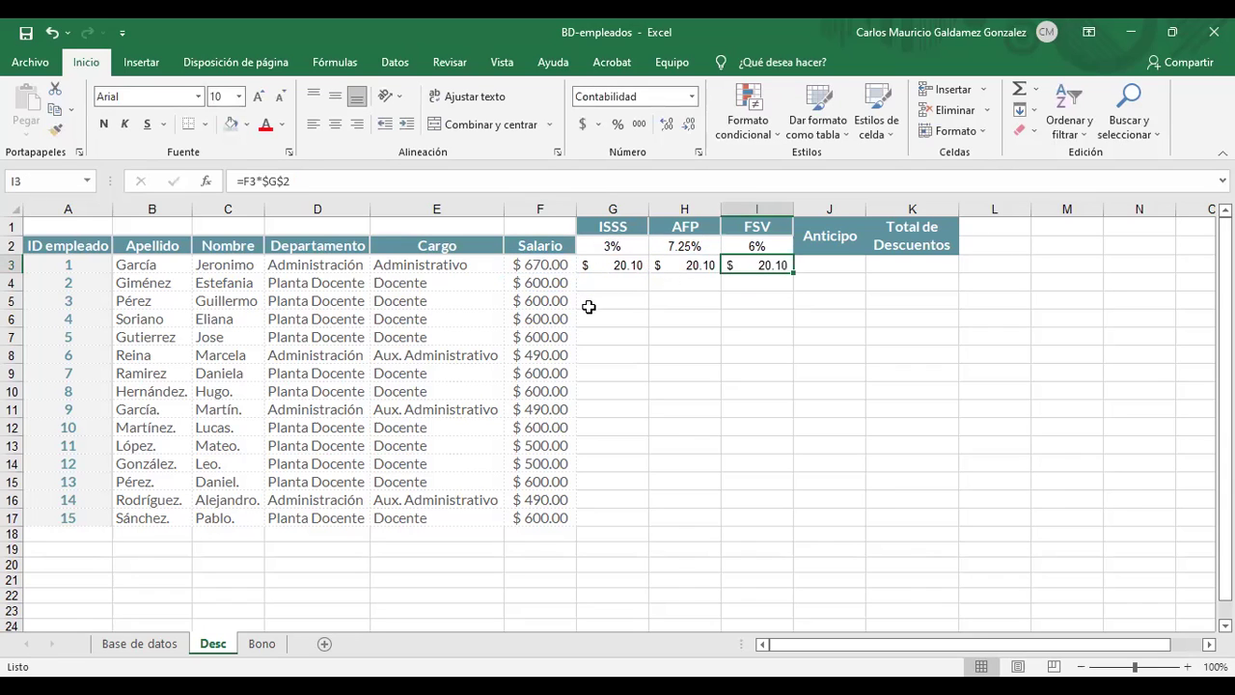
Step: Correct H3 to =F3*$H$2 and I3 to =F3*$I$2
left_click(614, 265)
double_click(615, 265)
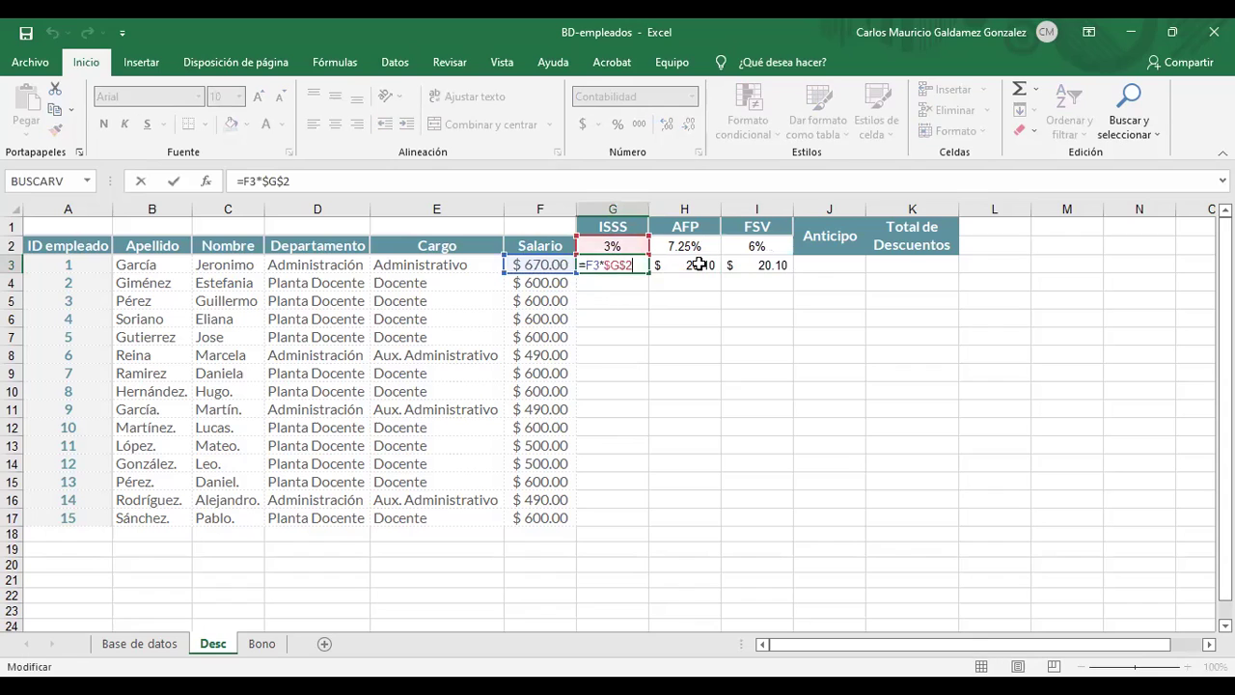
left_click(699, 264)
double_click(671, 265)
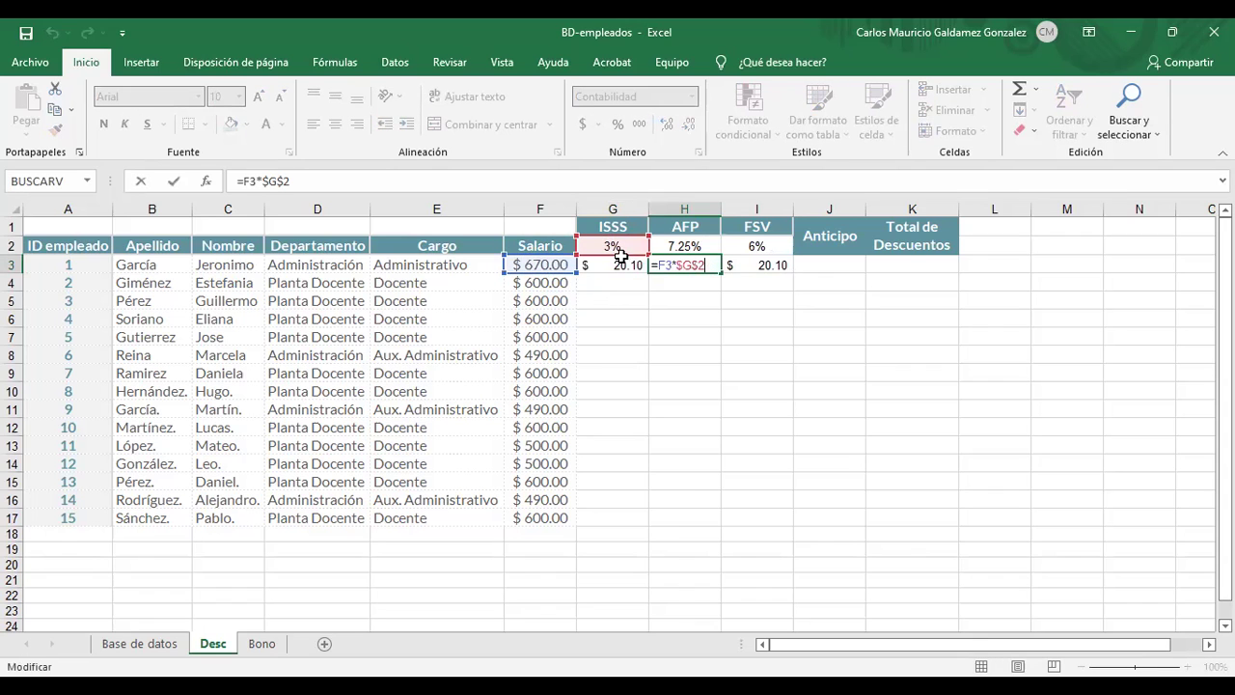
left_click_drag(622, 259, 682, 249)
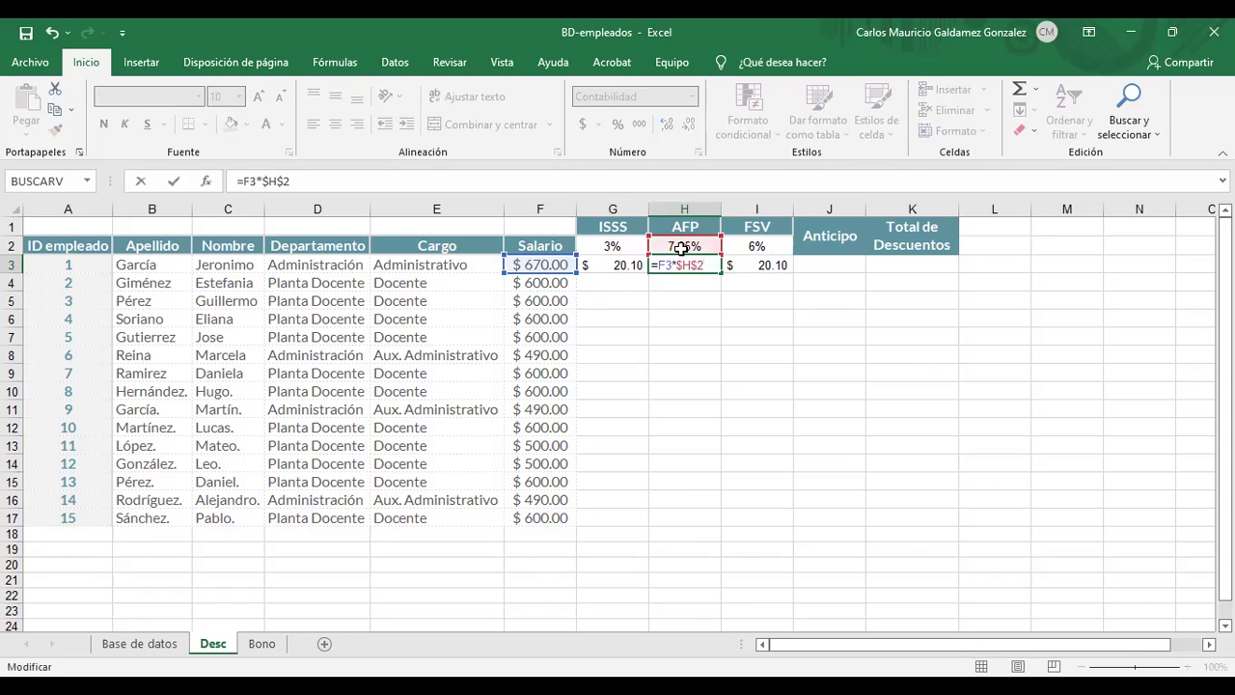
key("Tab")
double_click(732, 256)
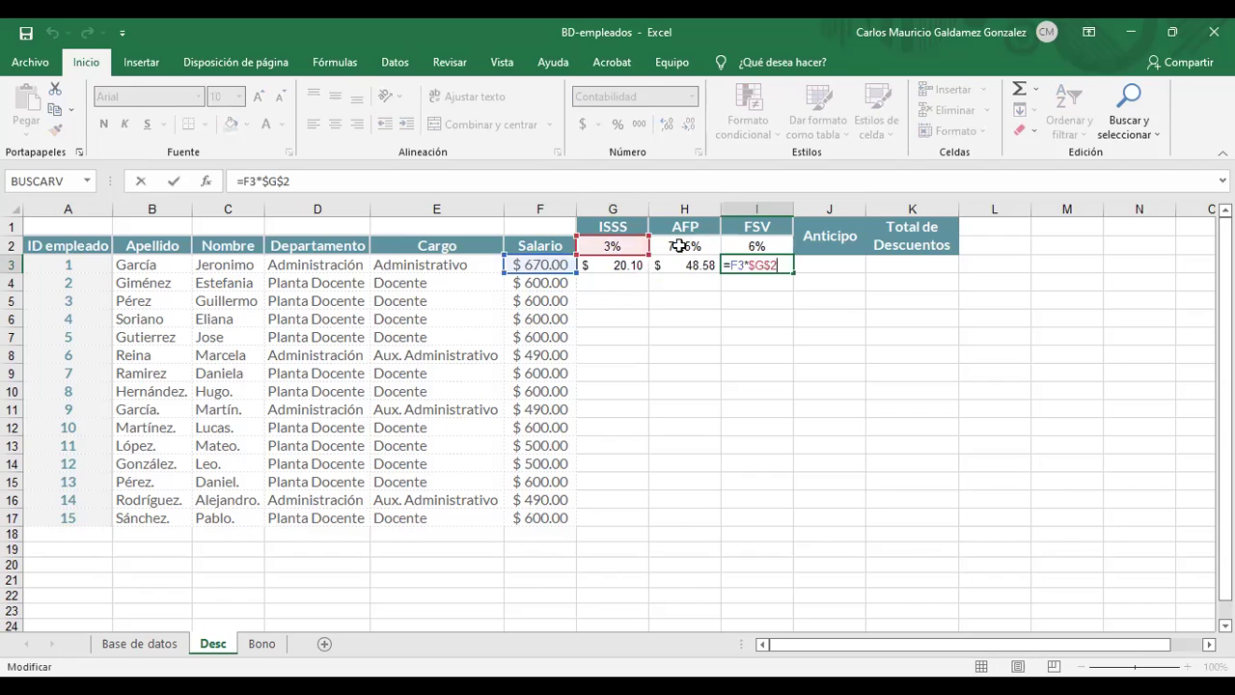
left_click_drag(648, 242, 629, 261)
left_click_drag(746, 259, 755, 241)
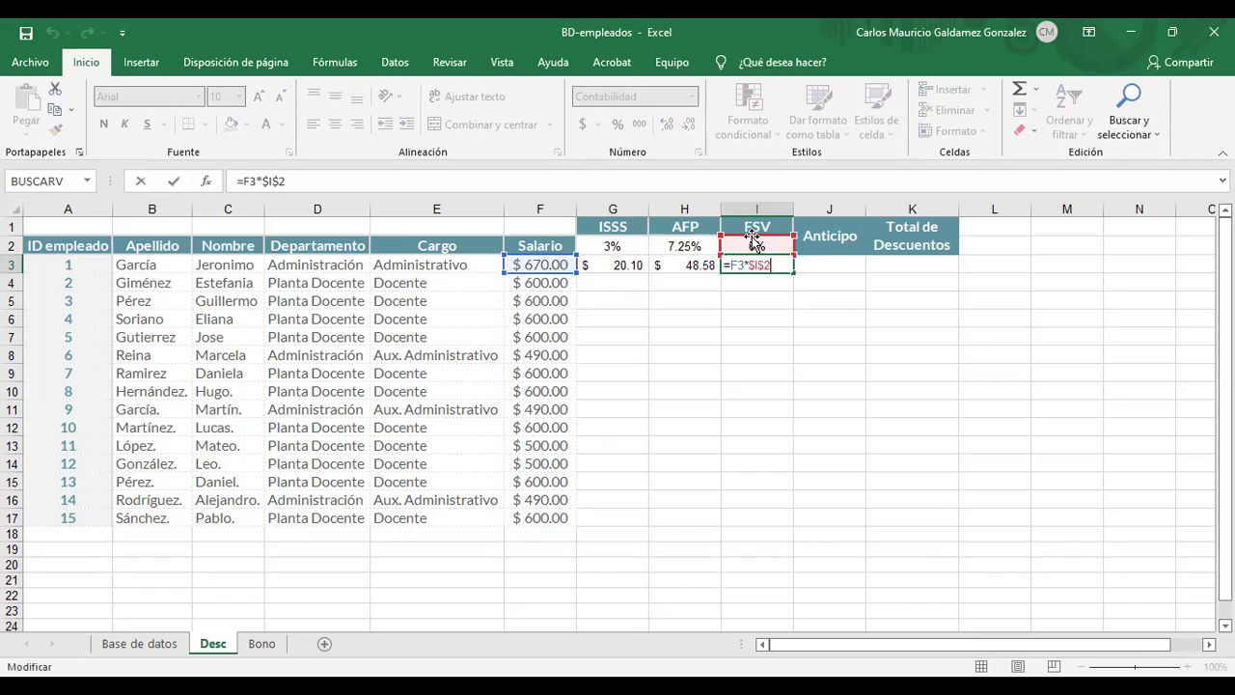
key("Return")
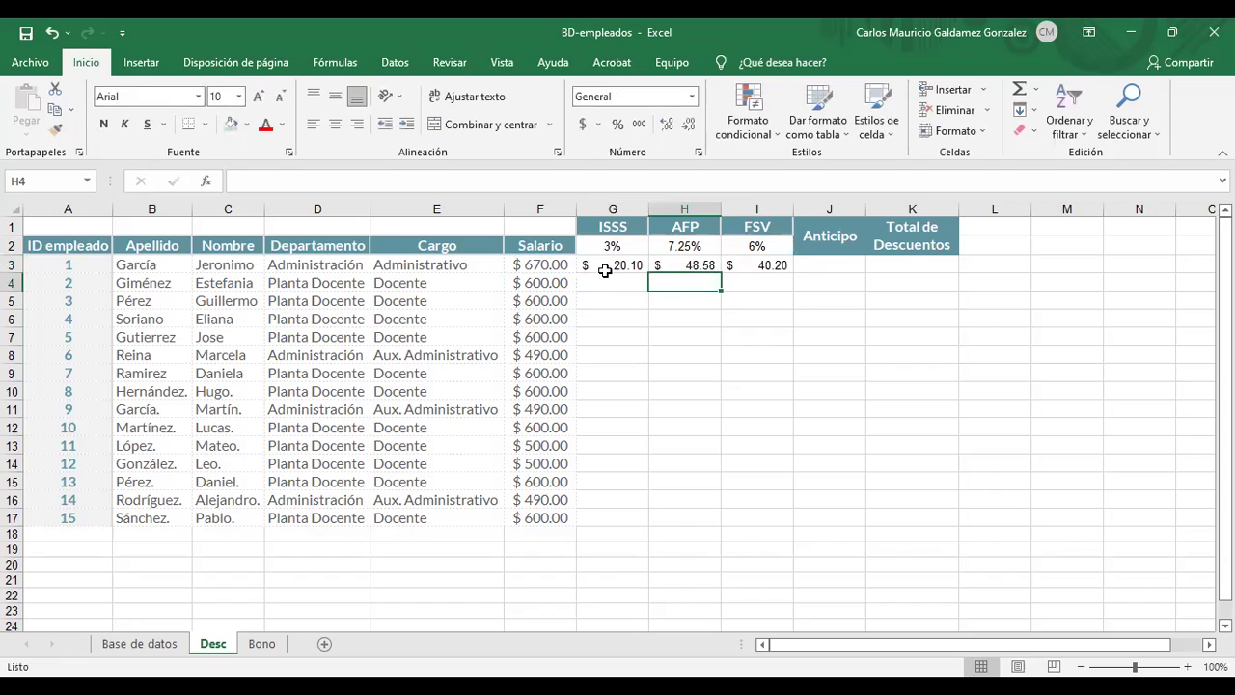
Step: Paint the salary format onto G2:I3, restore percent style on the rates, and fill deductions to row 17
left_click_drag(605, 264, 757, 264)
left_click_drag(540, 264, 539, 518)
left_click(55, 129)
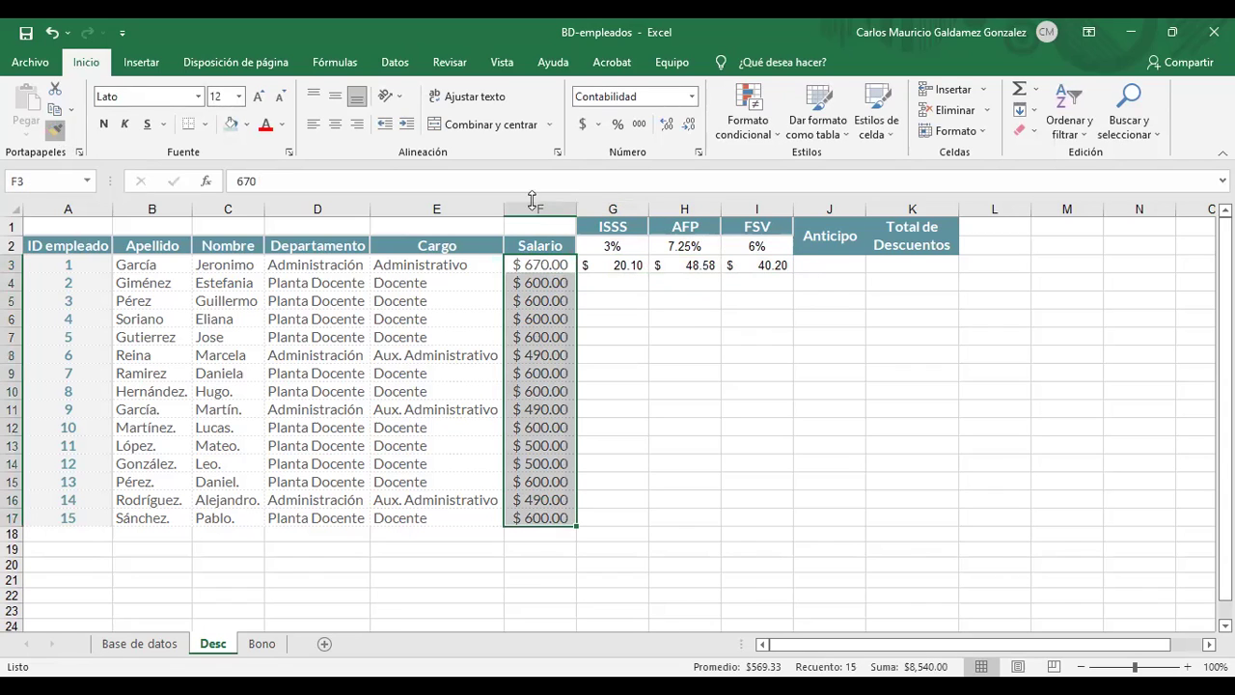
left_click_drag(625, 263, 747, 245)
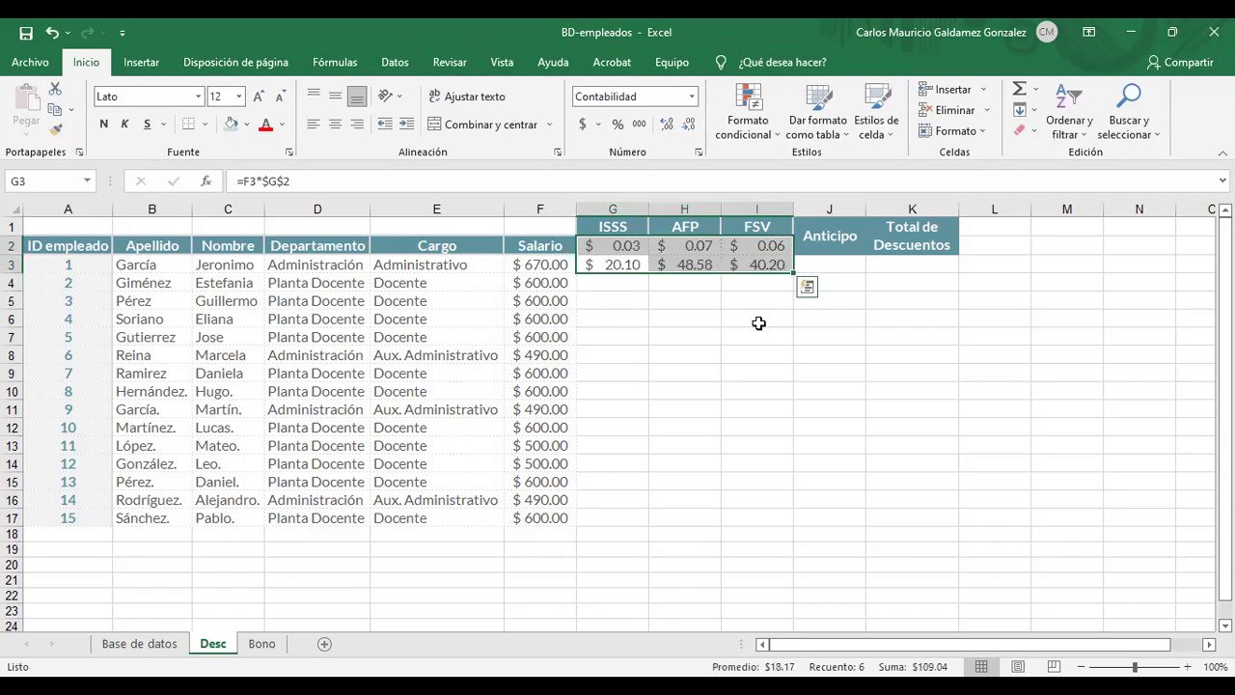
left_click(614, 250)
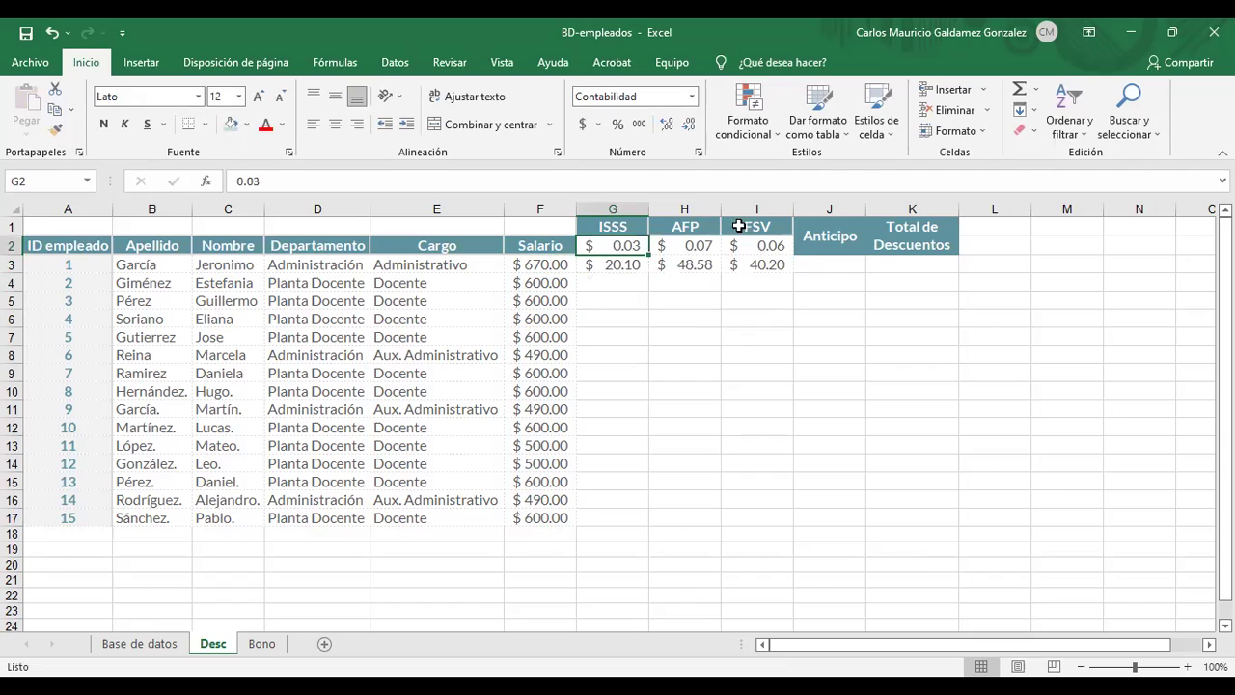
left_click(619, 126)
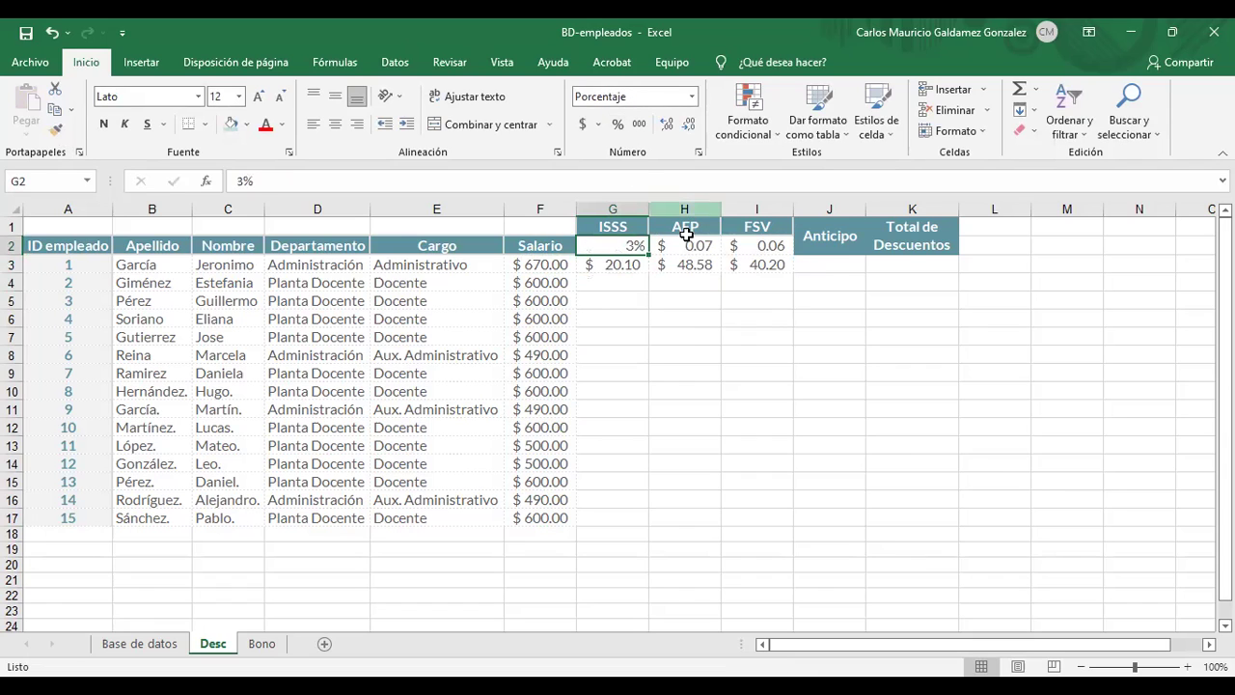
left_click_drag(687, 245, 767, 246)
left_click(618, 126)
mouse_move(623, 266)
left_mouse_down()
mouse_move(767, 265)
mouse_move(740, 524)
mouse_move(730, 519)
left_mouse_up()
Step: Enter a 50 advance in J5 for employee 3
left_click(691, 500)
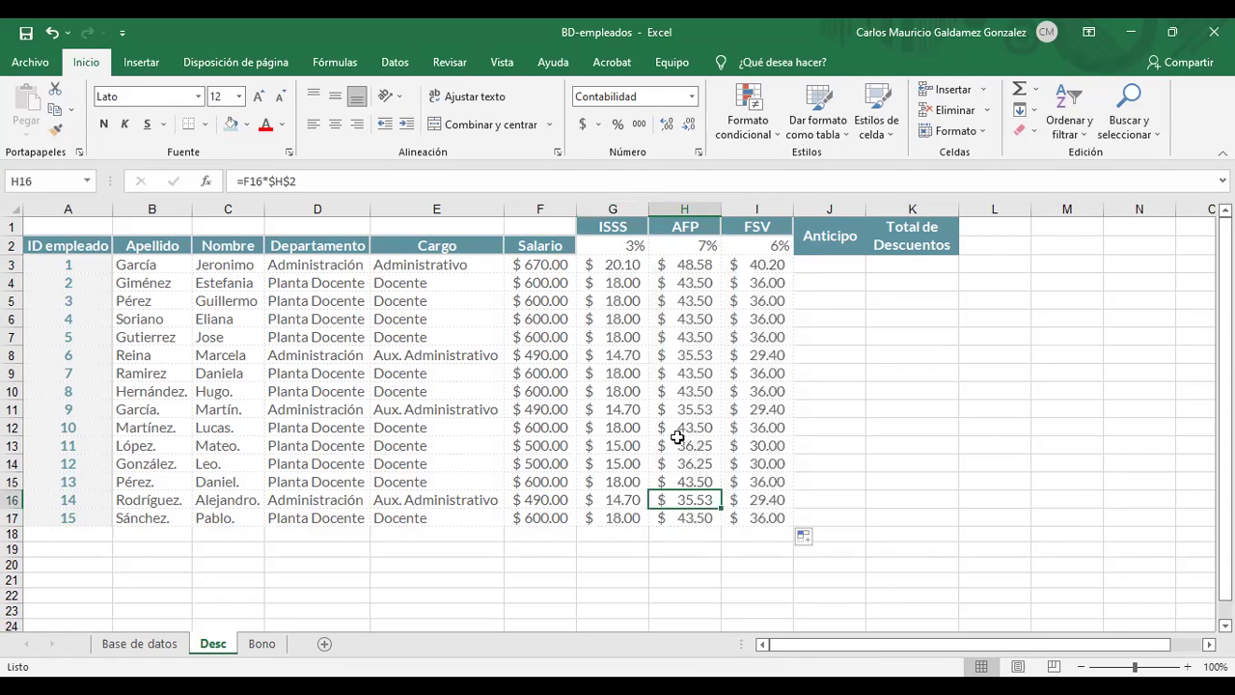
left_click(810, 267)
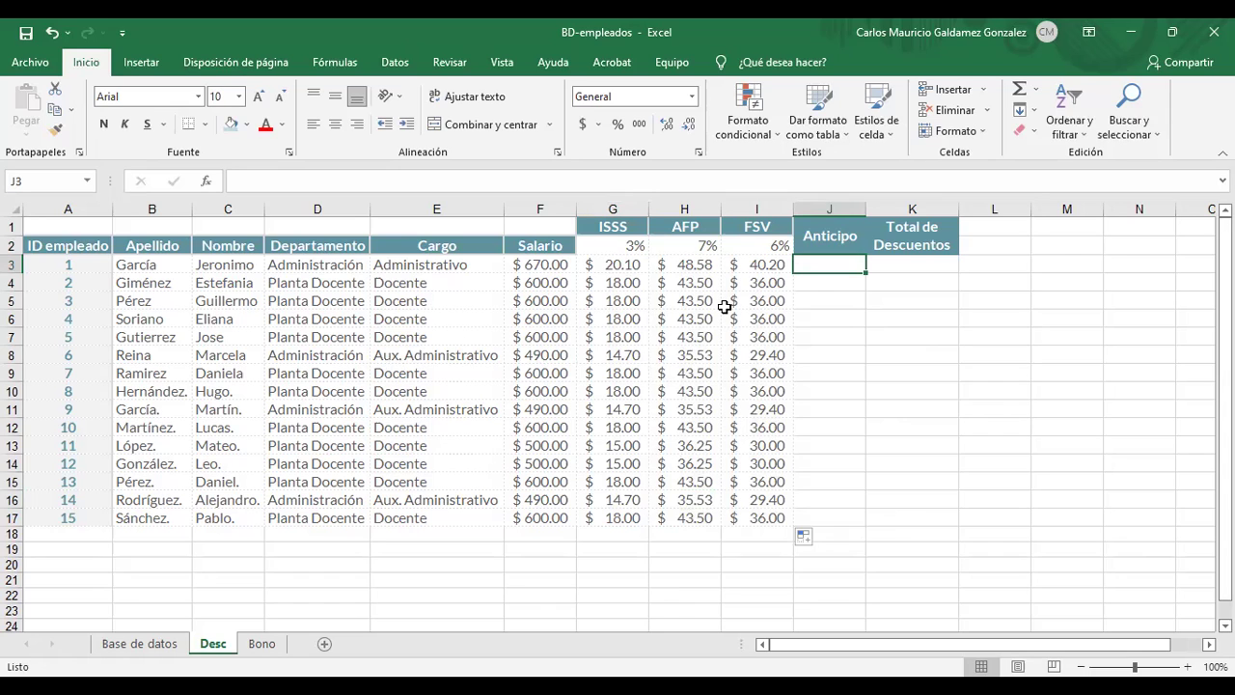
left_click_drag(810, 285, 822, 346)
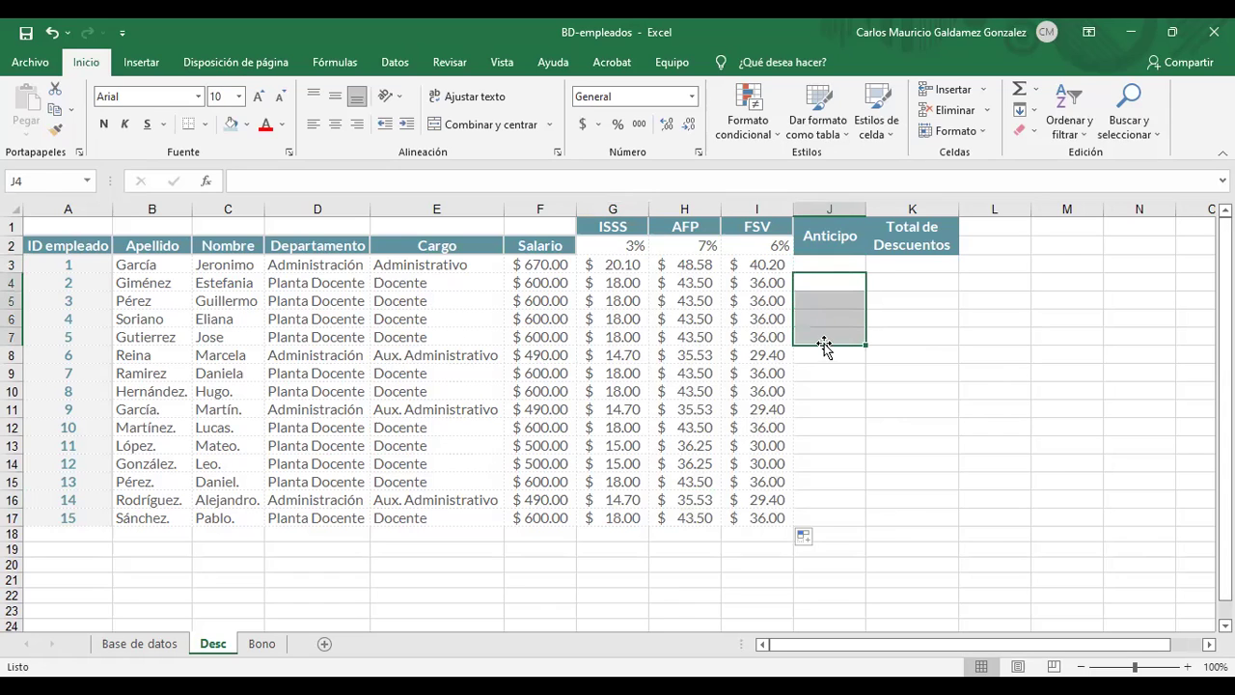
left_click(818, 334)
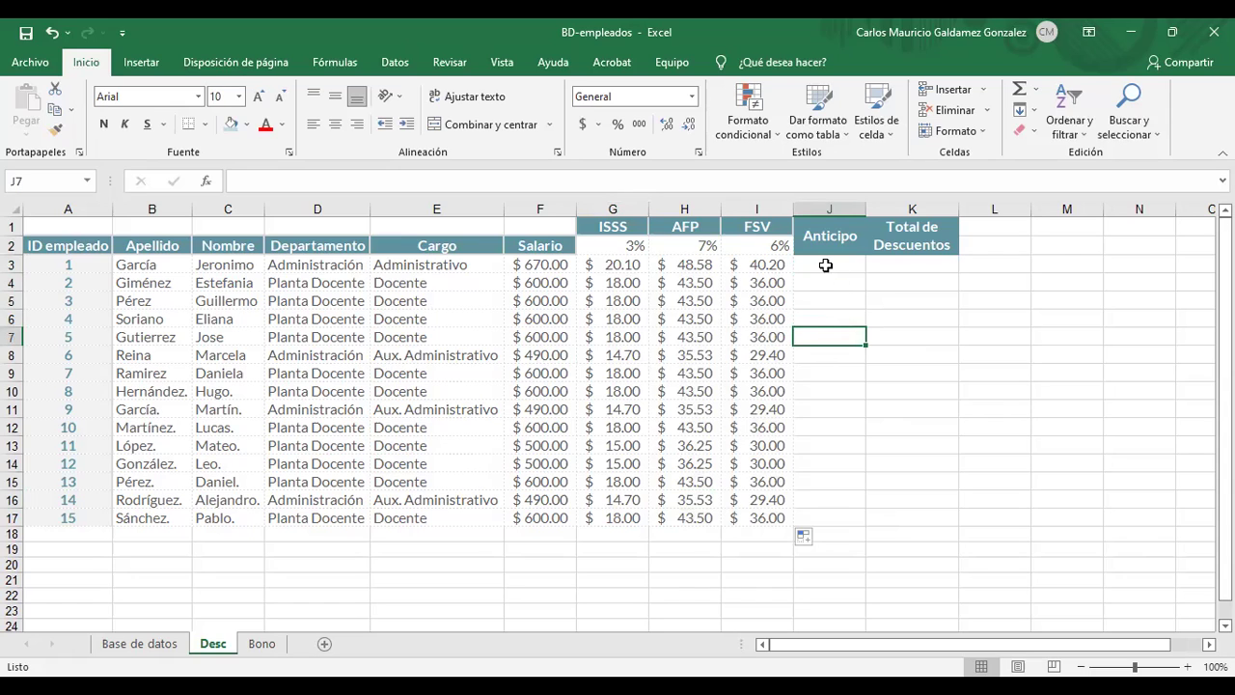
left_click(822, 299)
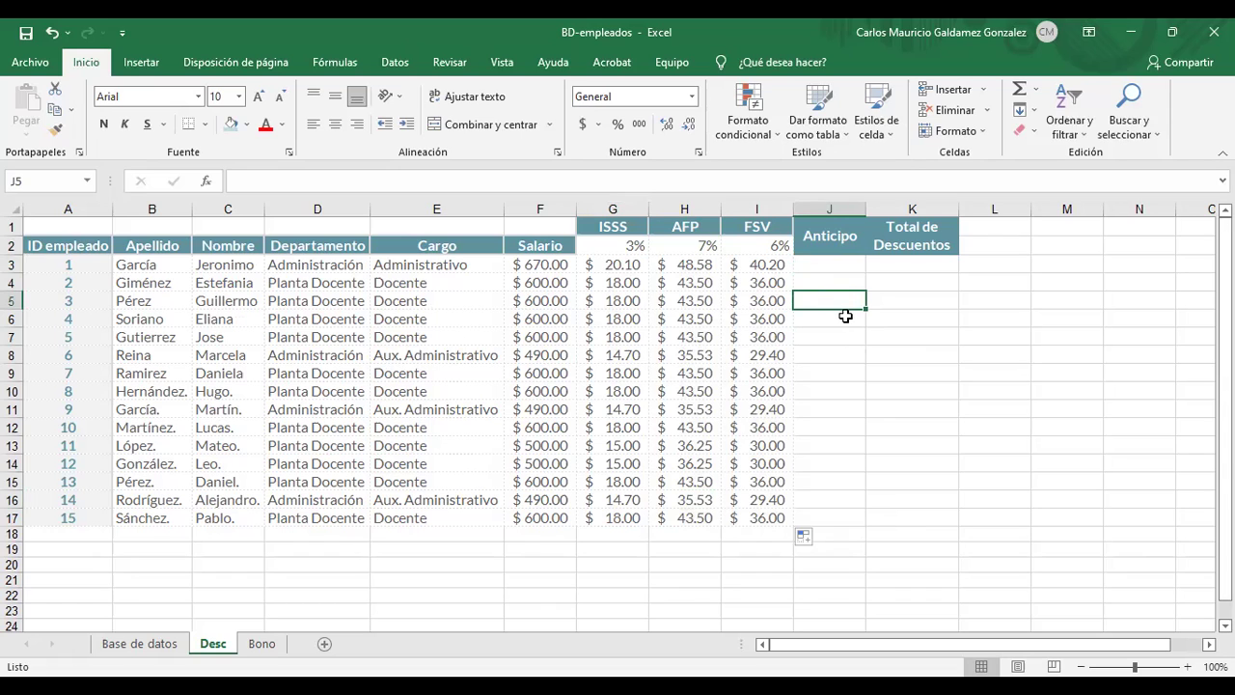
type("50")
key("Return")
key("Return")
key("Return")
key("Return")
key("Return")
Step: Enter advances of 80 and 100 for employees 10 and 14
key("Return")
key("Return")
key("Return")
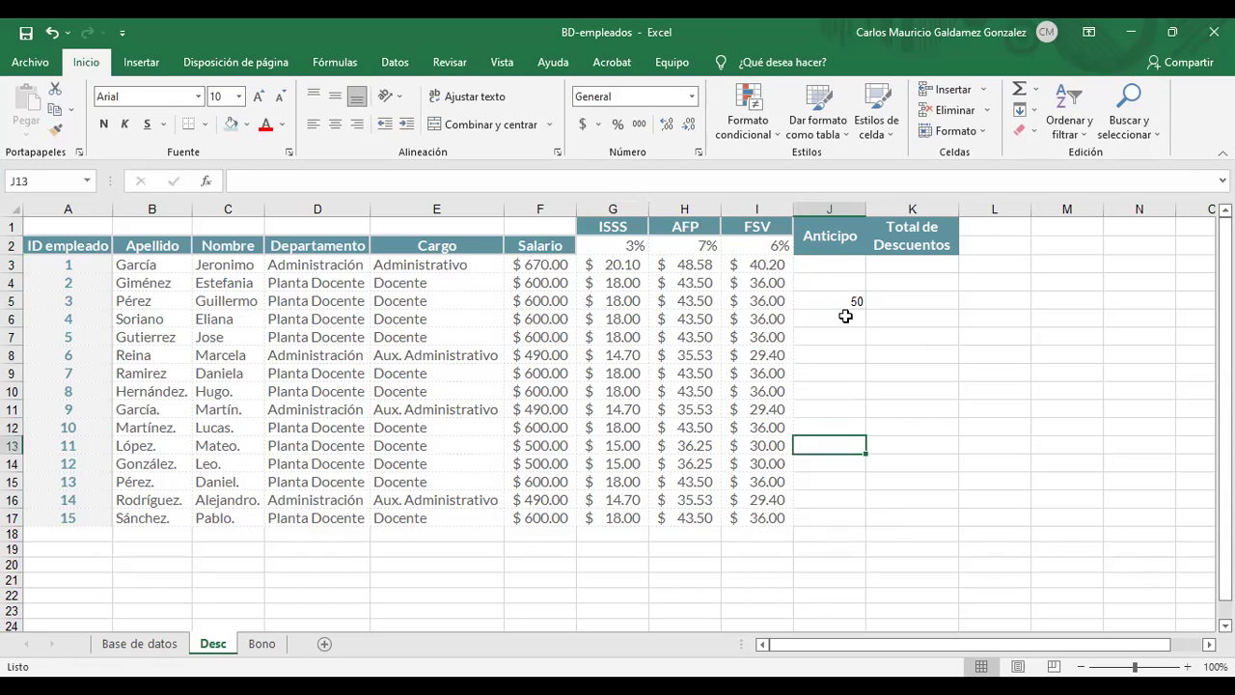
key("Up")
type("80")
key("Return")
key("Down")
key("Down")
key("Down")
type("100")
key("Return")
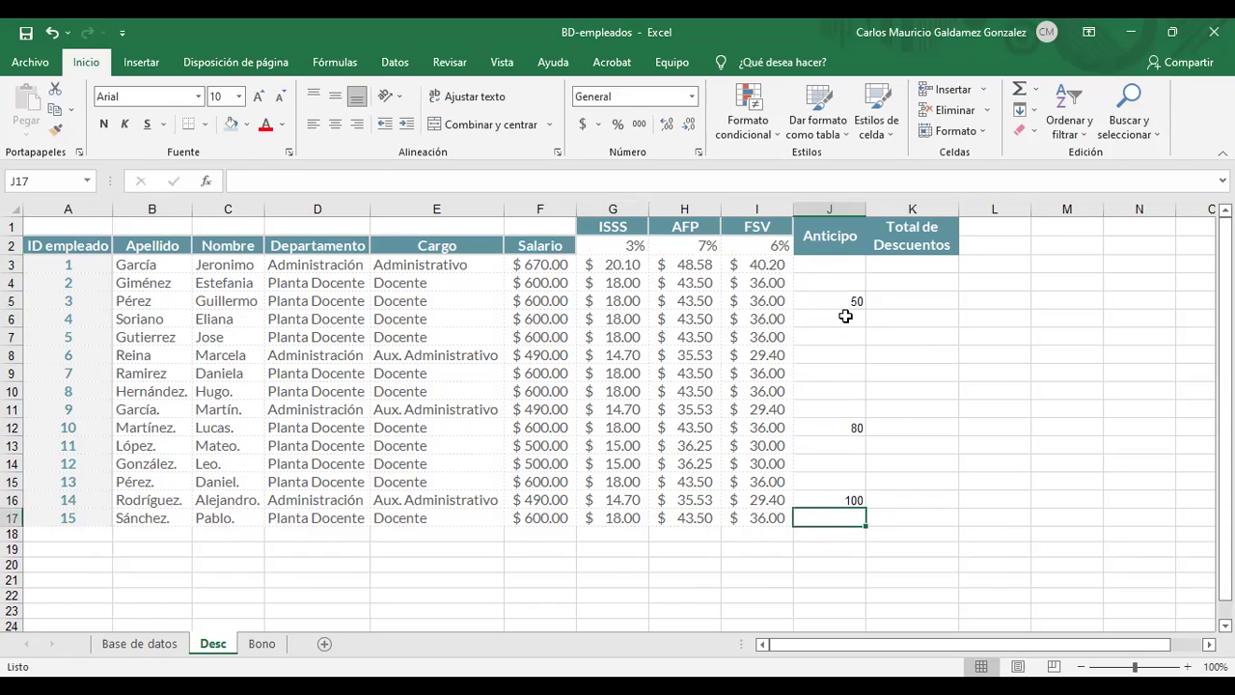
Step: Copy the FSV currency format from I3:I17 onto the Anticipo cells J3:J17
left_click_drag(731, 269, 757, 518)
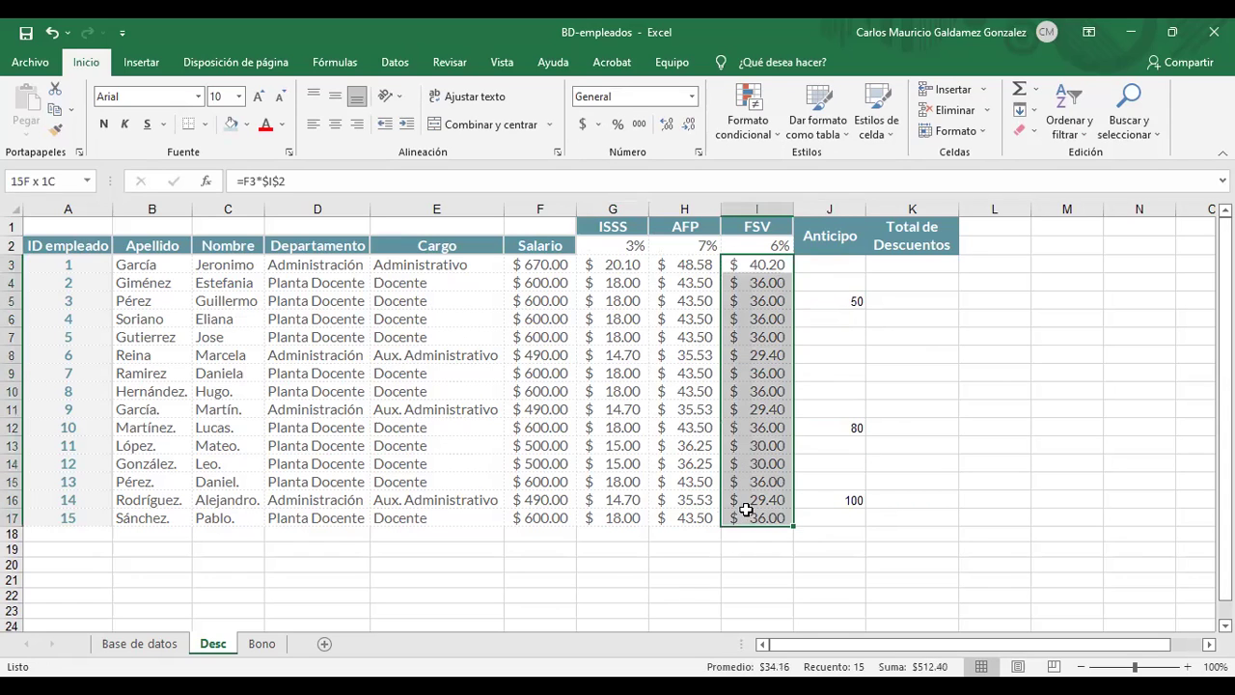
left_click(55, 129)
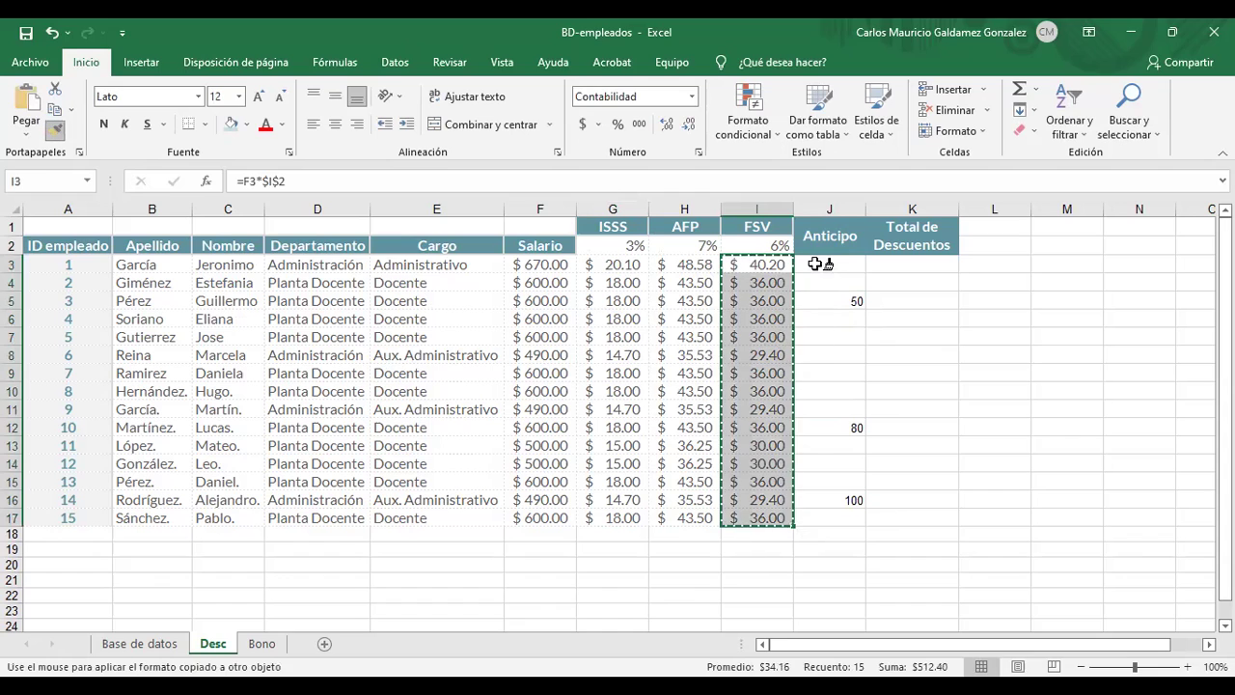
left_click_drag(820, 266, 851, 519)
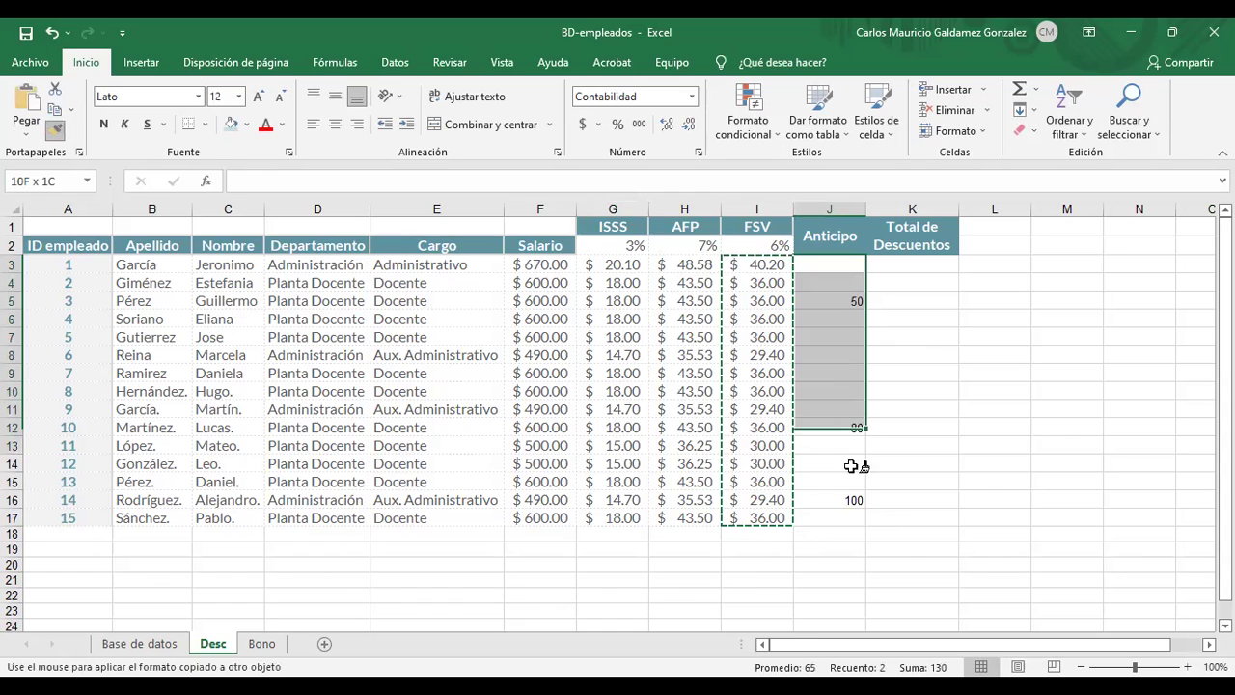
Step: Put 0 in every remaining empty Anticipo cell
left_click(822, 265)
type("0")
key("Return")
type("0")
key("Return")
key("Return")
type("0")
key("Return")
type("0 0 0 0 0")
key("Return")
key("Return")
type("0")
key("Return")
type("0")
key("Return")
type("0")
key("Return")
key("Return")
type("0")
key("Return")
left_click(883, 262)
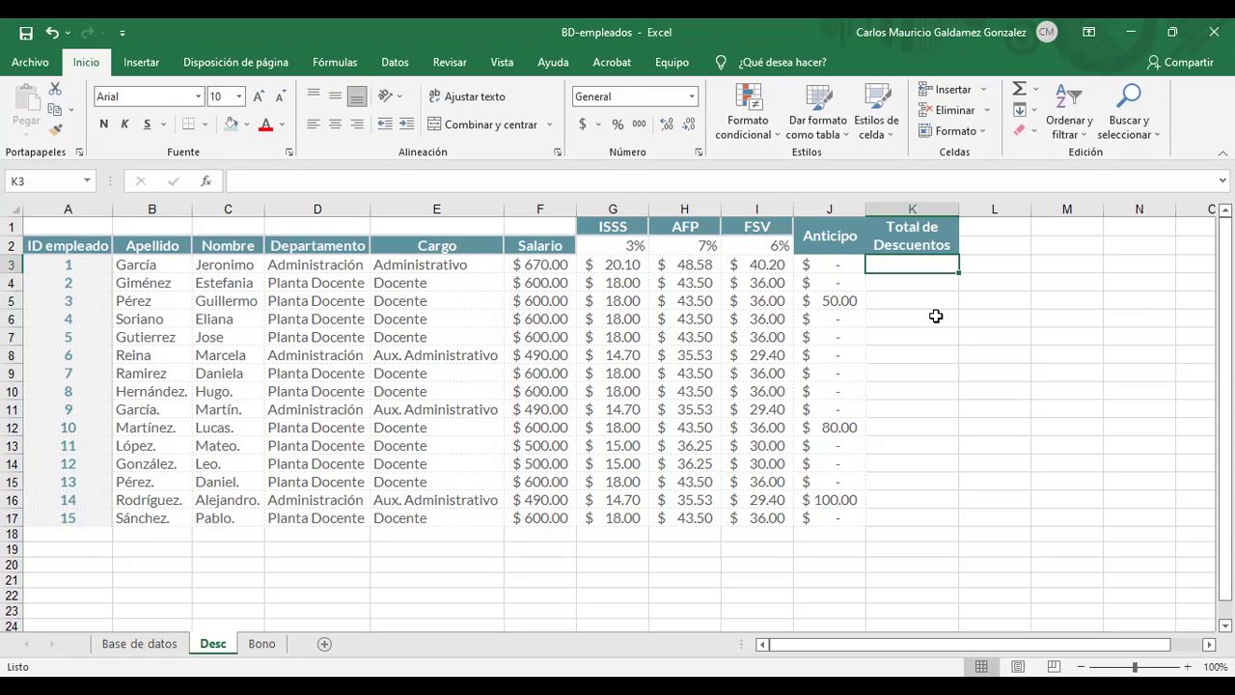
type("=")
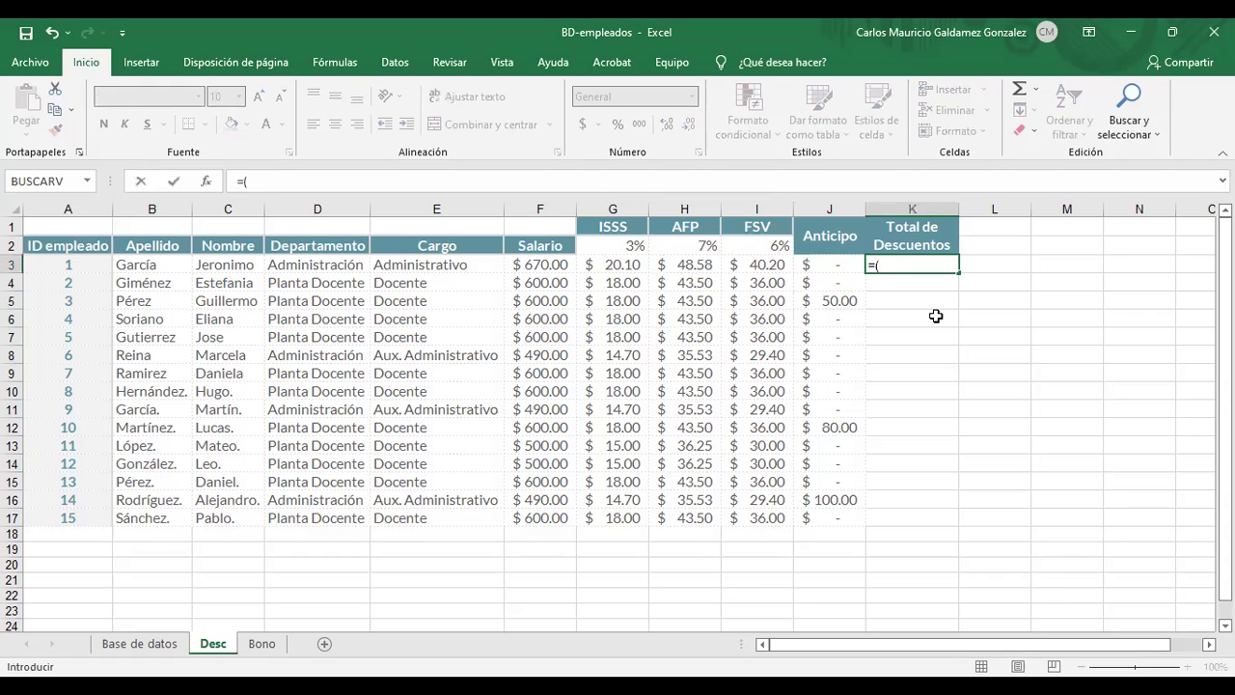
Step: Enter =F3-(SUMA(G3:J3)) in K3 and accept Excel's suggested correction
left_click(552, 266)
type("-(")
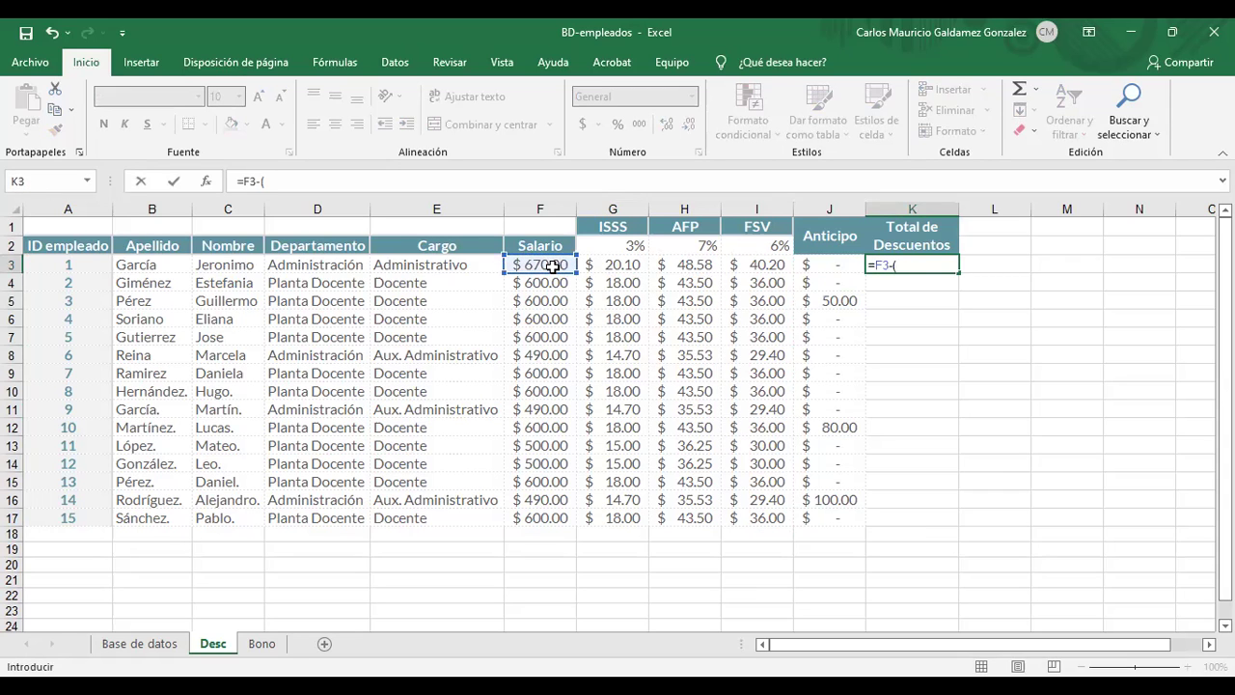
type("suma/")
key("BackSpace")
type("(")
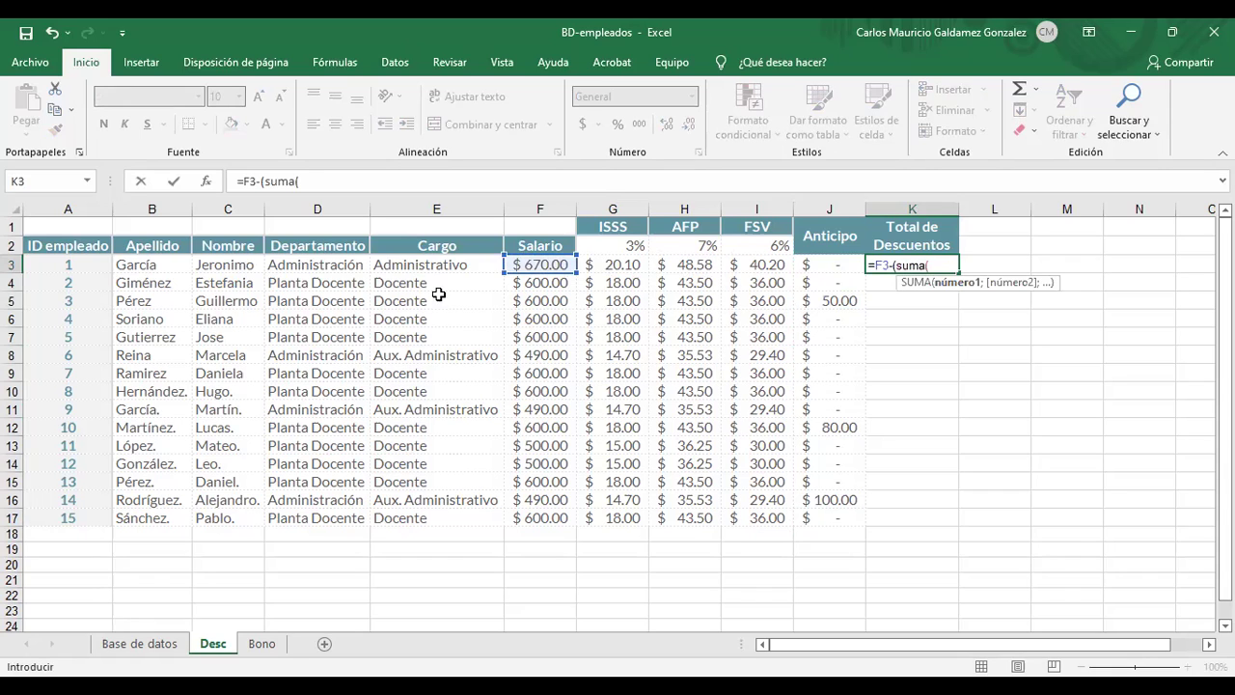
left_click(613, 267)
left_click_drag(614, 266, 794, 271)
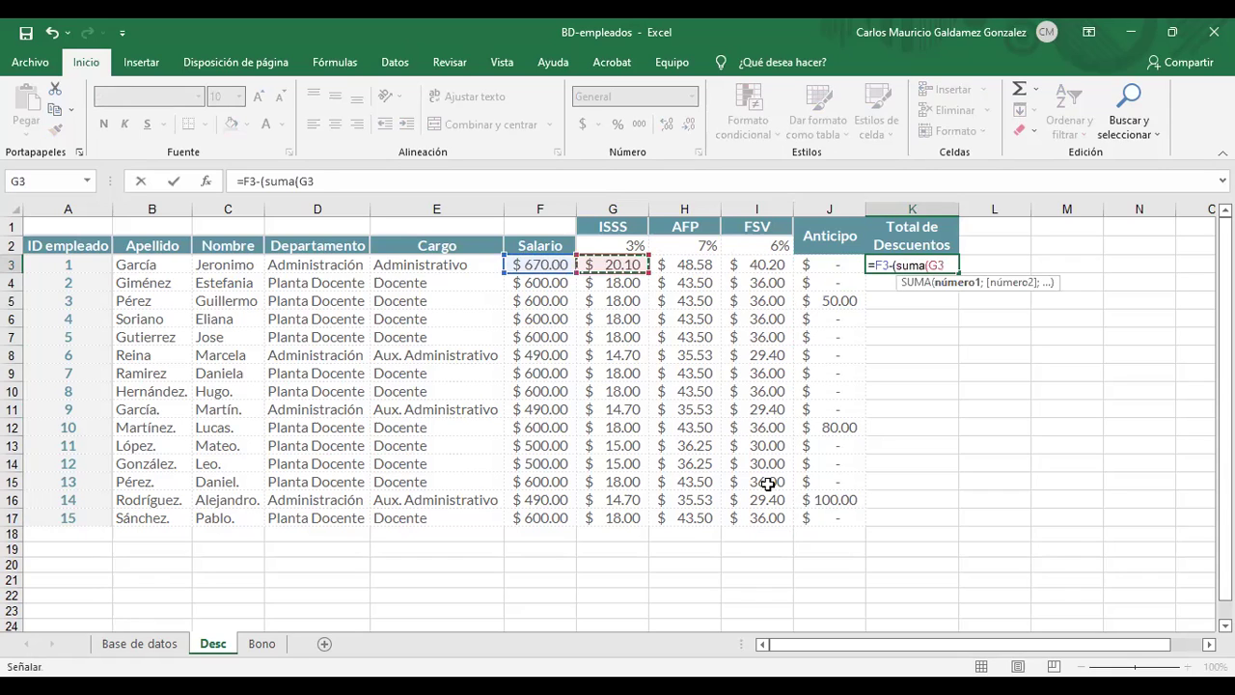
type(")")
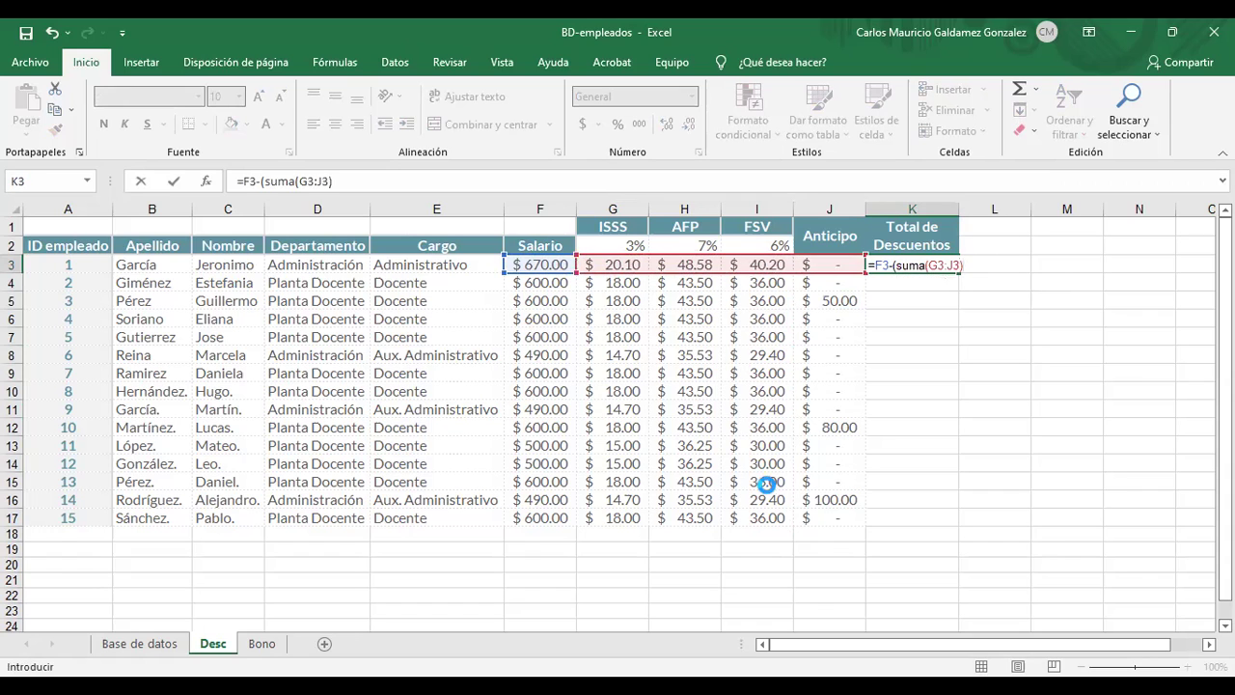
key("Return")
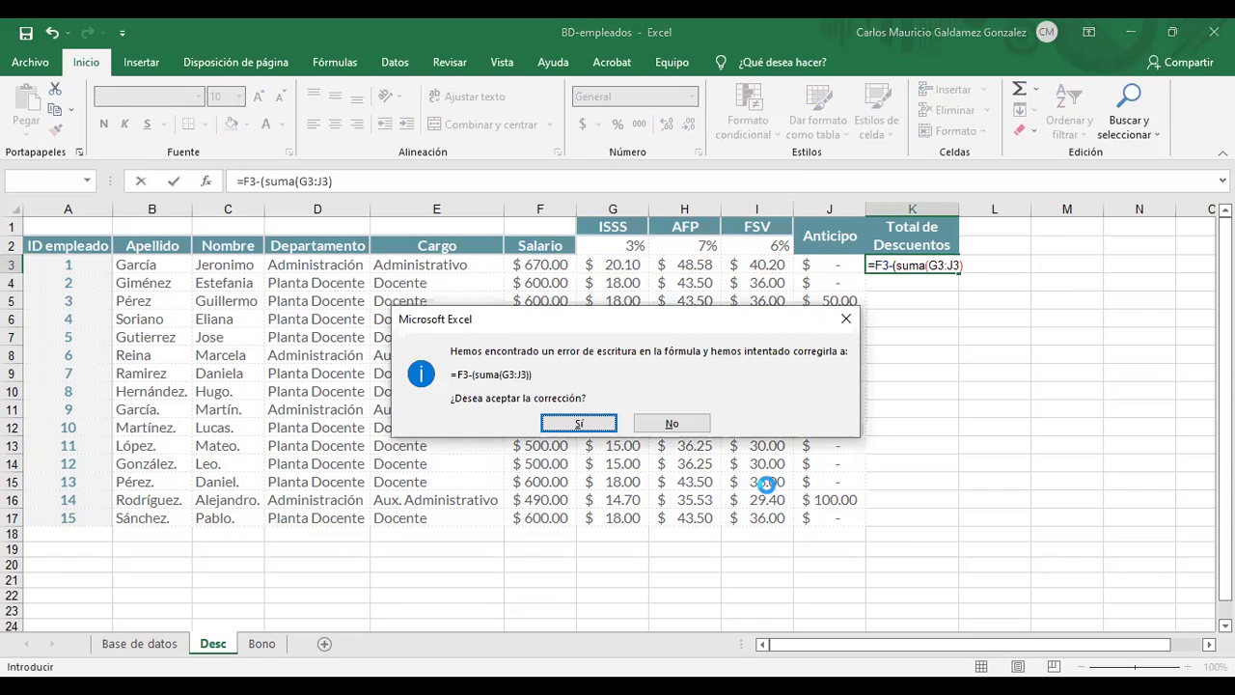
key("Return")
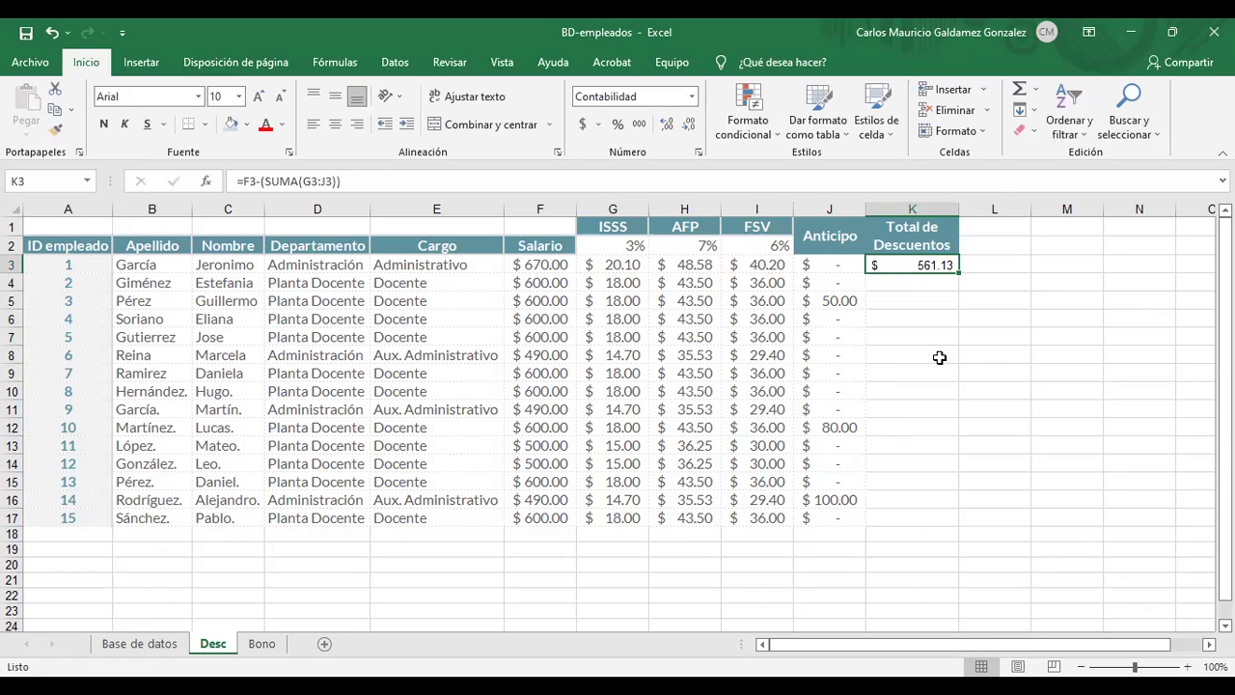
Step: Copy J3's currency format onto K3
left_click(807, 261)
left_click(55, 128)
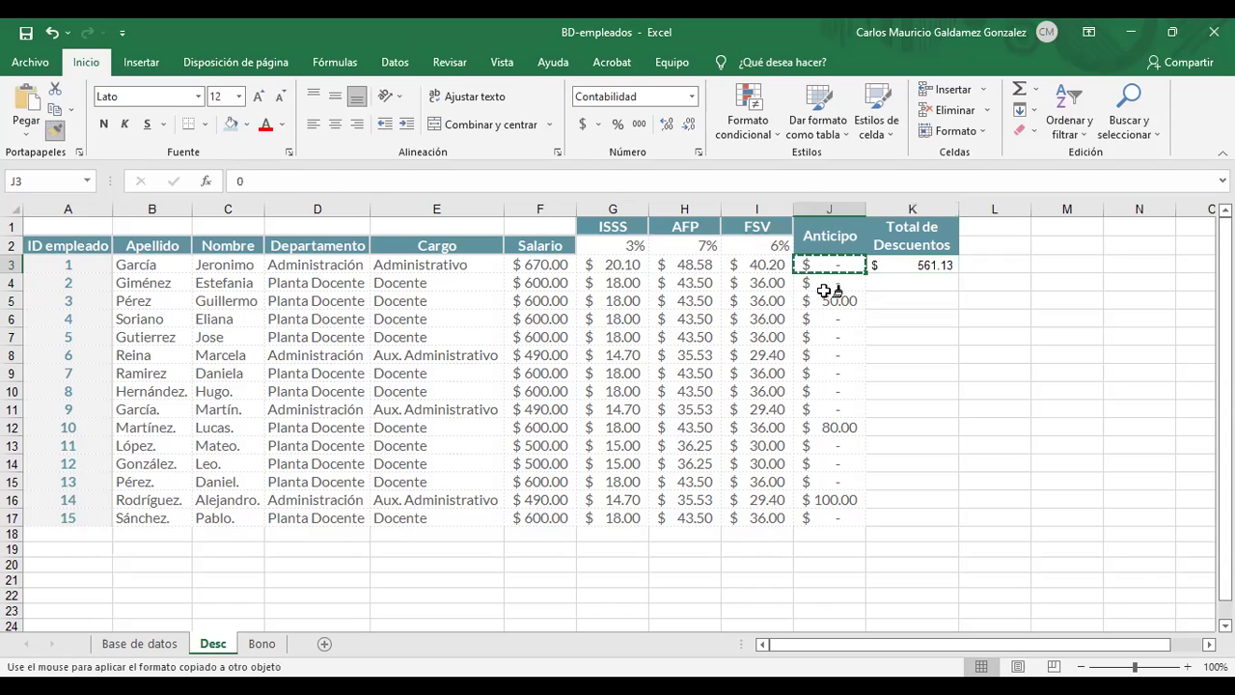
left_click(905, 266)
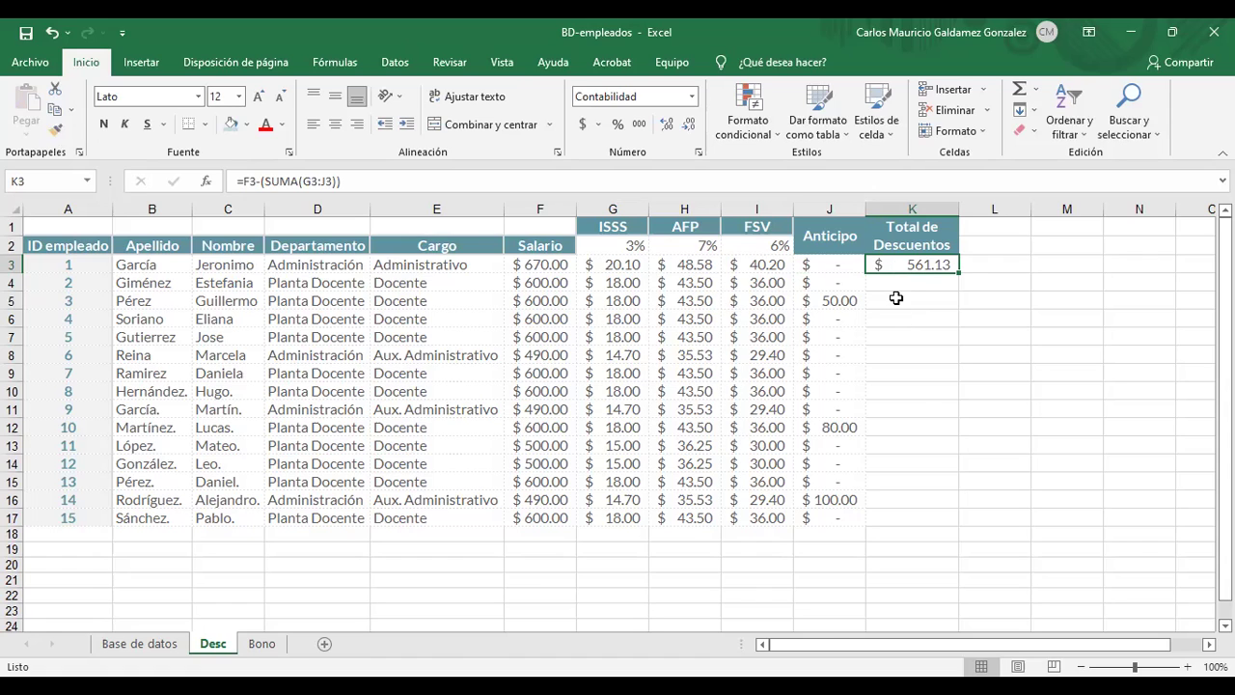
Step: Simplify K3 to =SUMA(G3:J3) and fill it down to K17 for all 15 employees
key("F1")
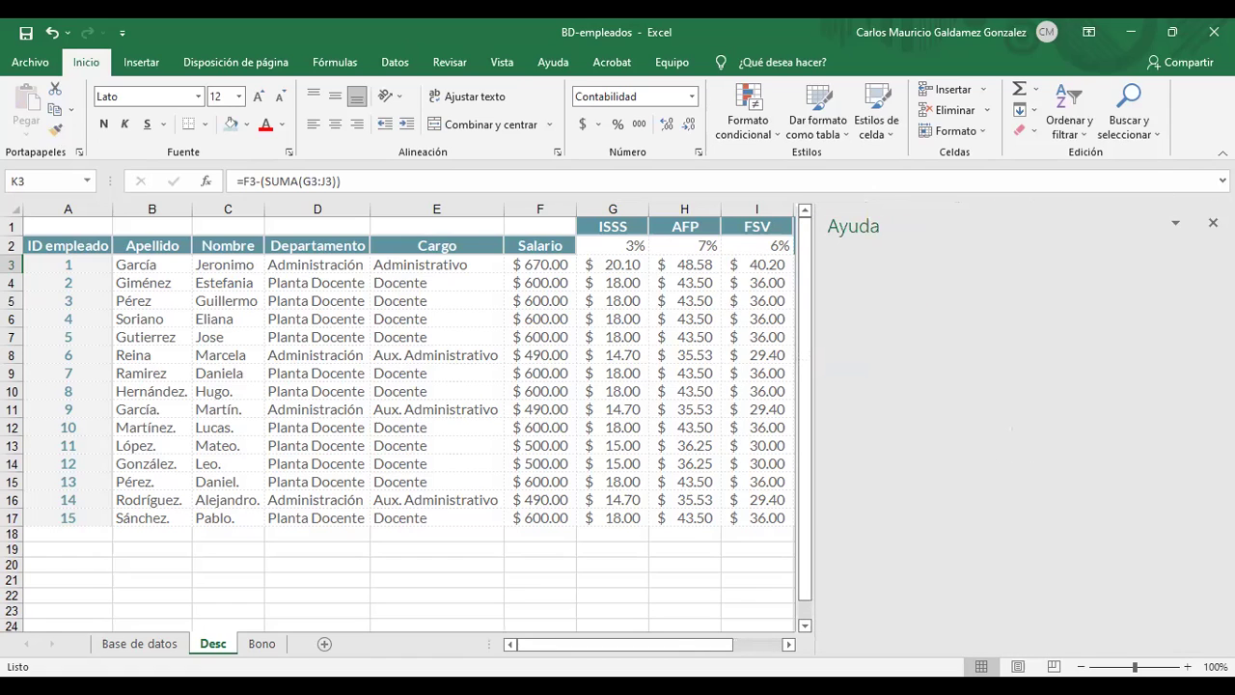
left_click(1213, 222)
key("F2")
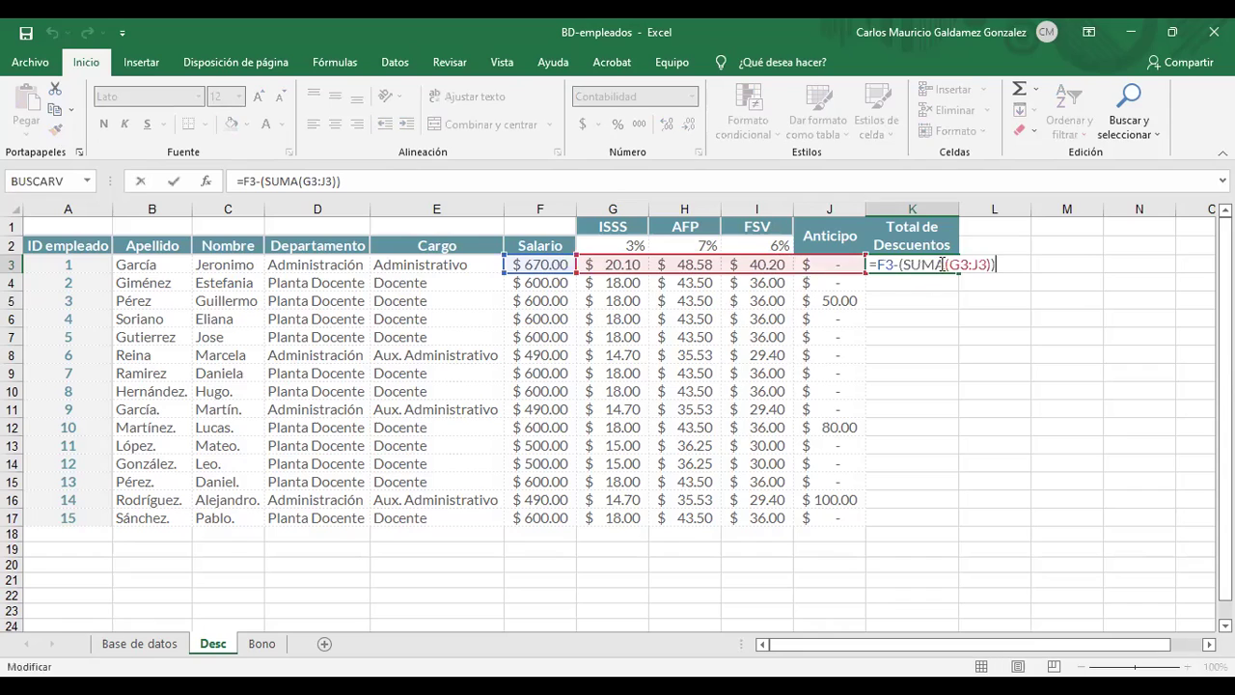
left_click(945, 264)
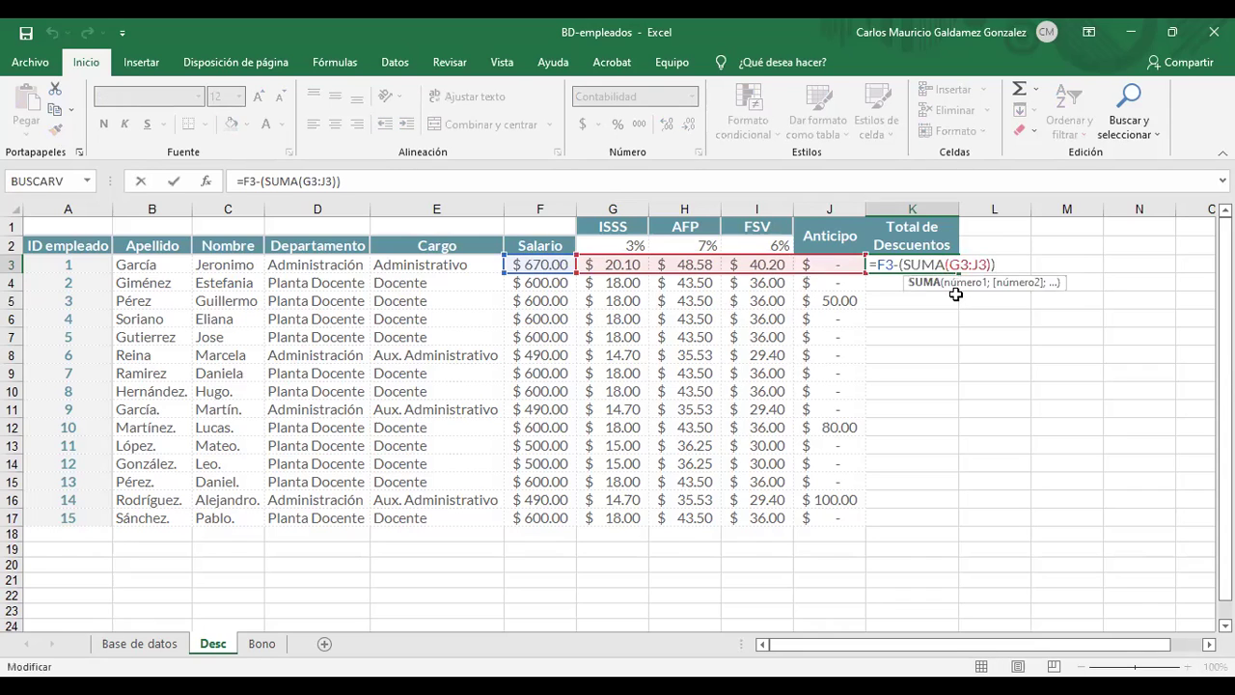
key("BackSpace")
key("BackSpace")
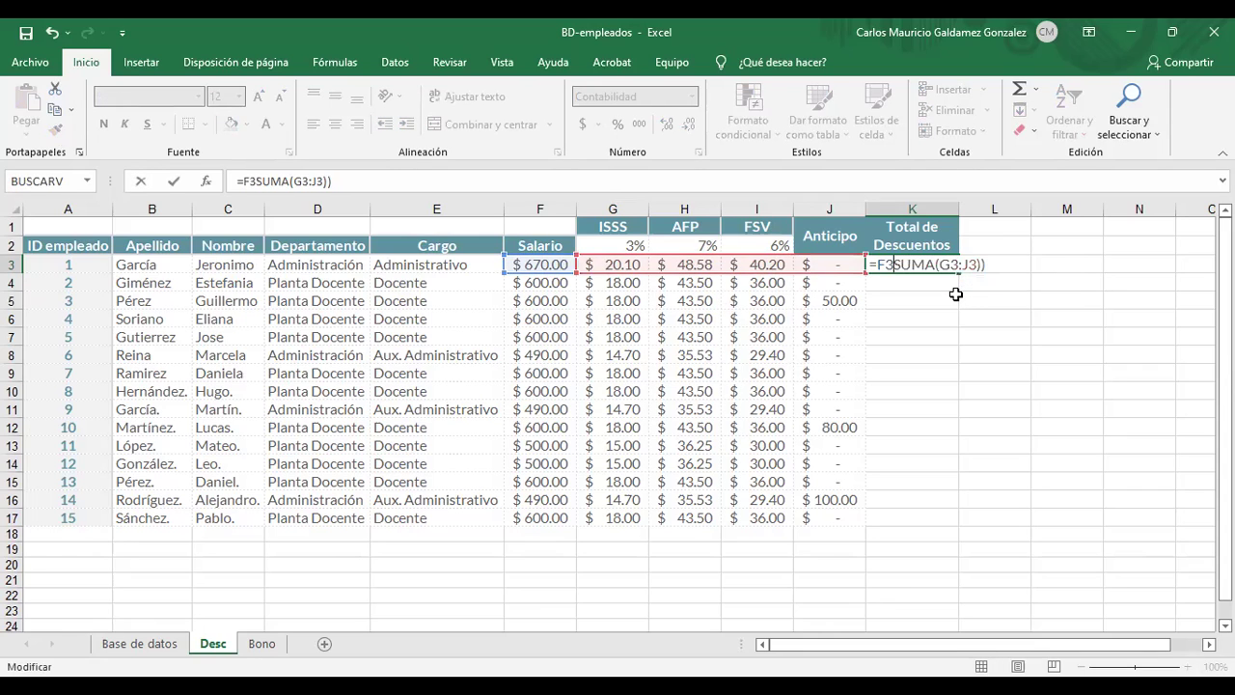
key("BackSpace")
key("BackSpace")
key("Return")
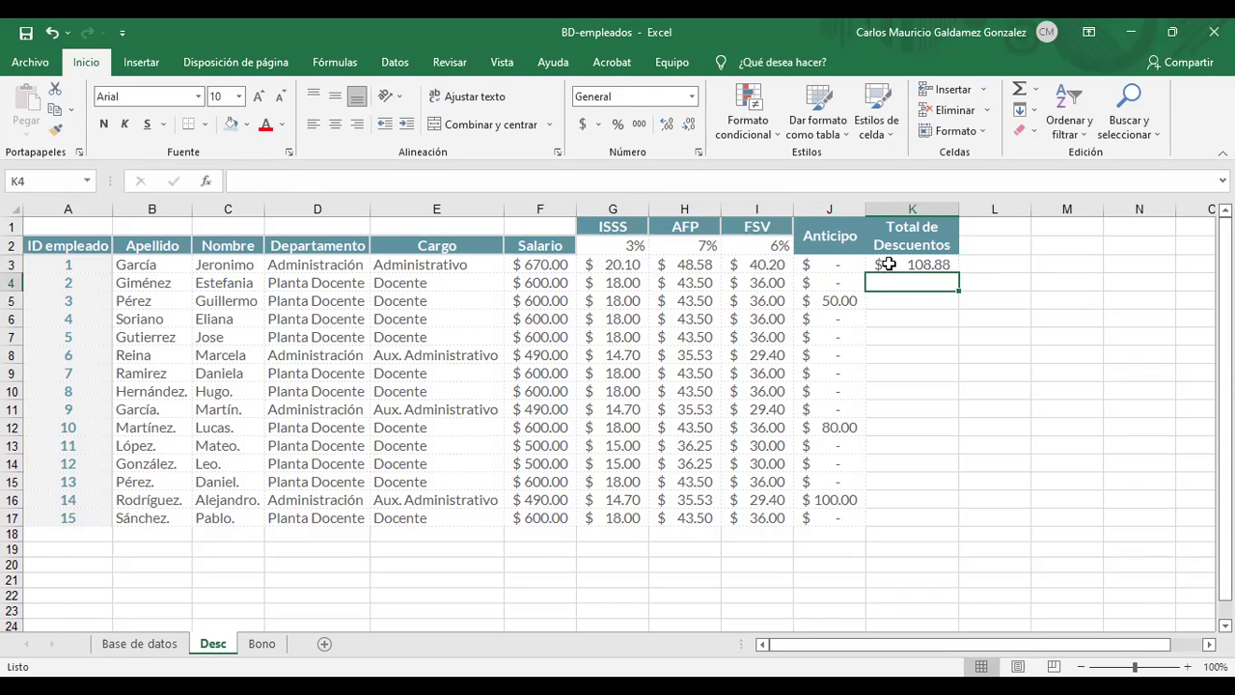
left_click(888, 265)
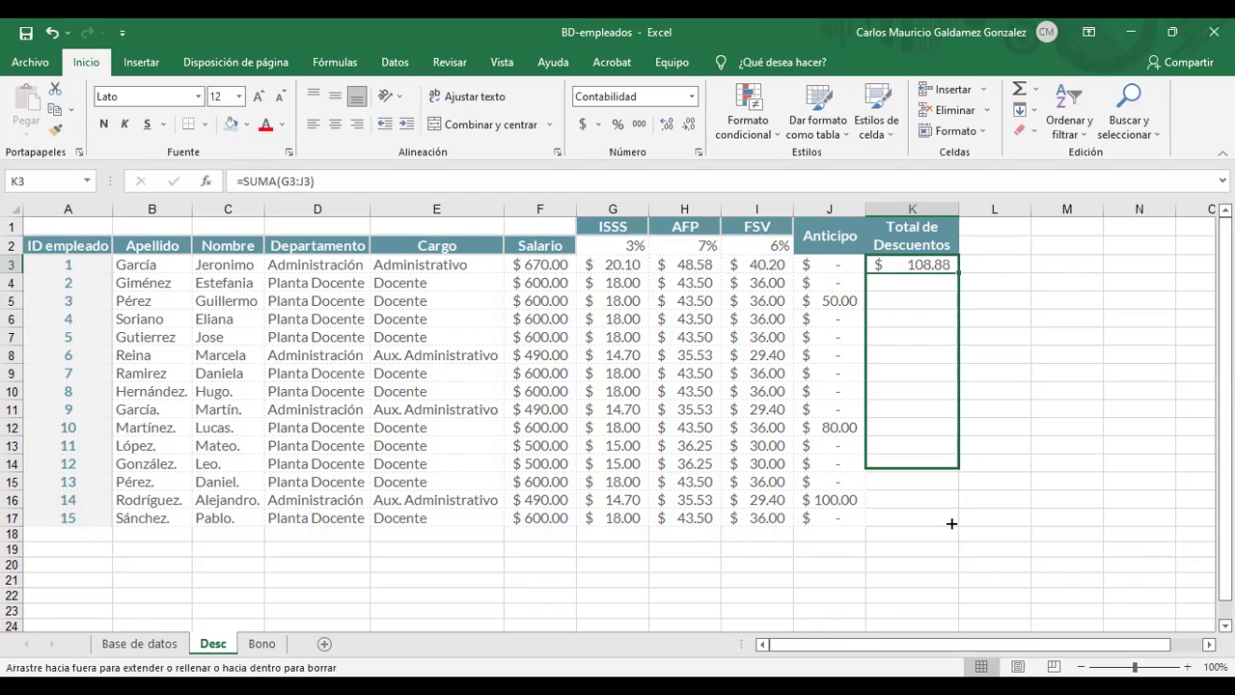
left_click_drag(958, 275, 953, 524)
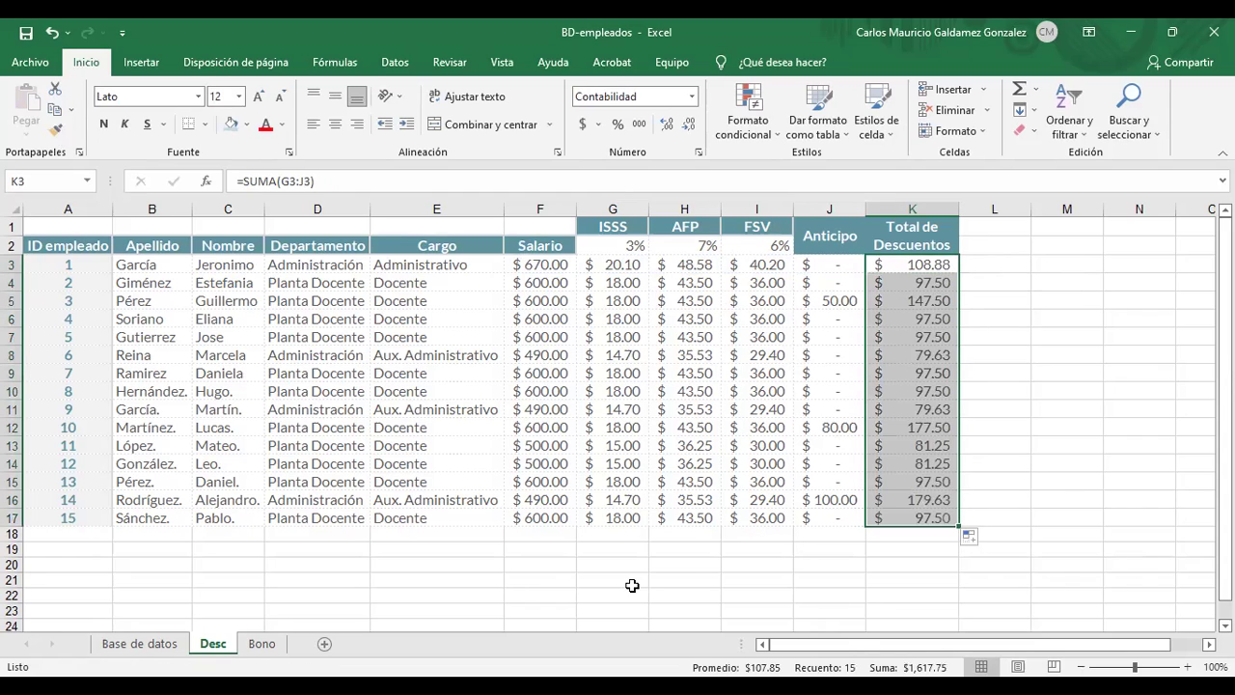
Step: Link Base de datos G4 to Desc!K3 and fill the link down to G18
left_click(925, 267)
key("ctrl+Page_Up")
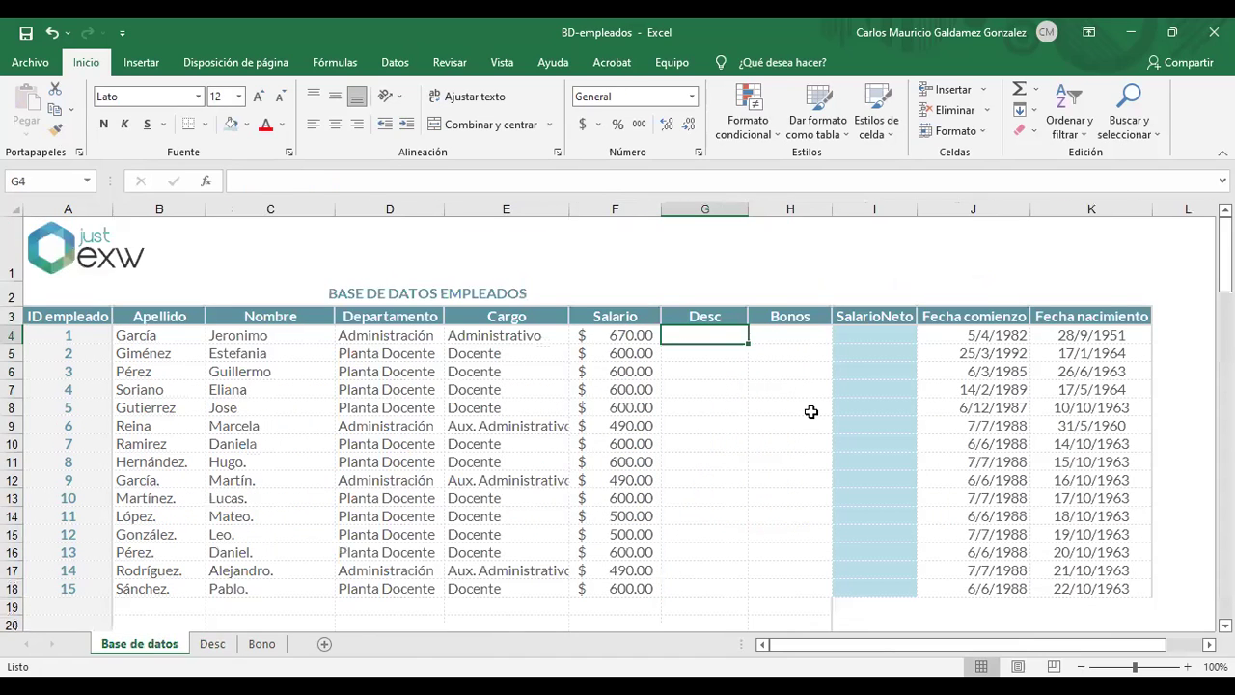
type("=")
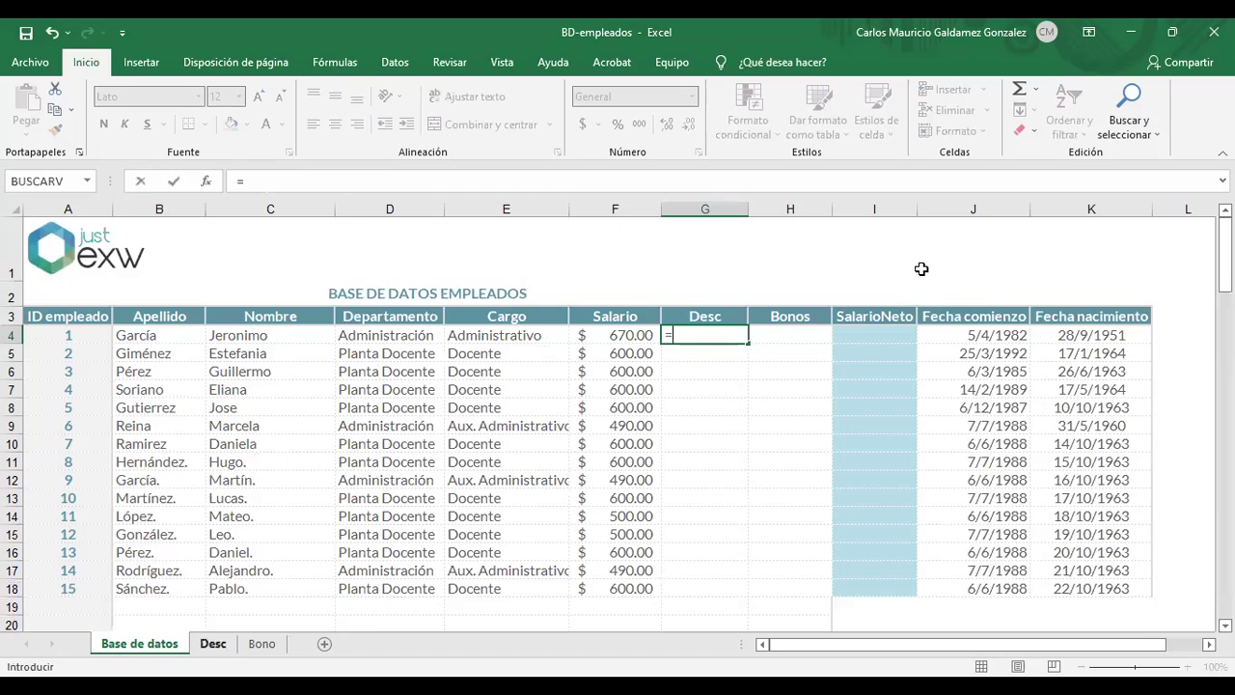
key("ctrl+Page_Down")
left_click(950, 263)
key("Return")
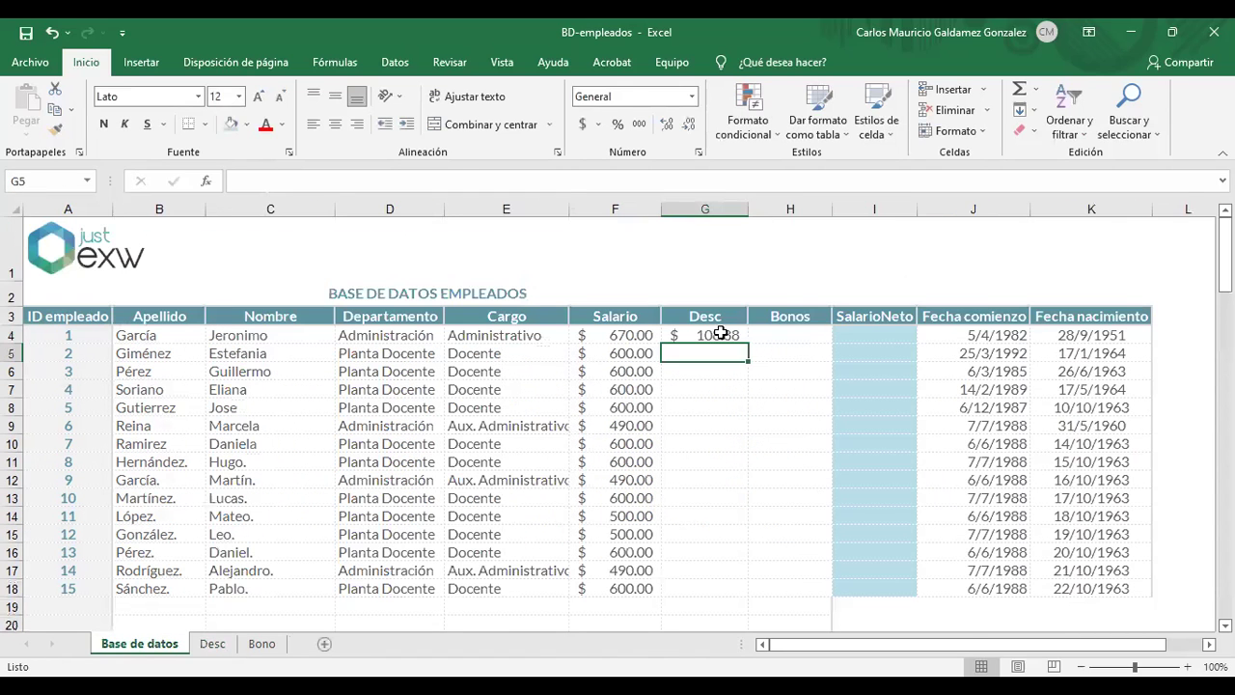
mouse_move(742, 515)
left_mouse_down()
mouse_move(186, 653)
mouse_move(201, 652)
left_mouse_up()
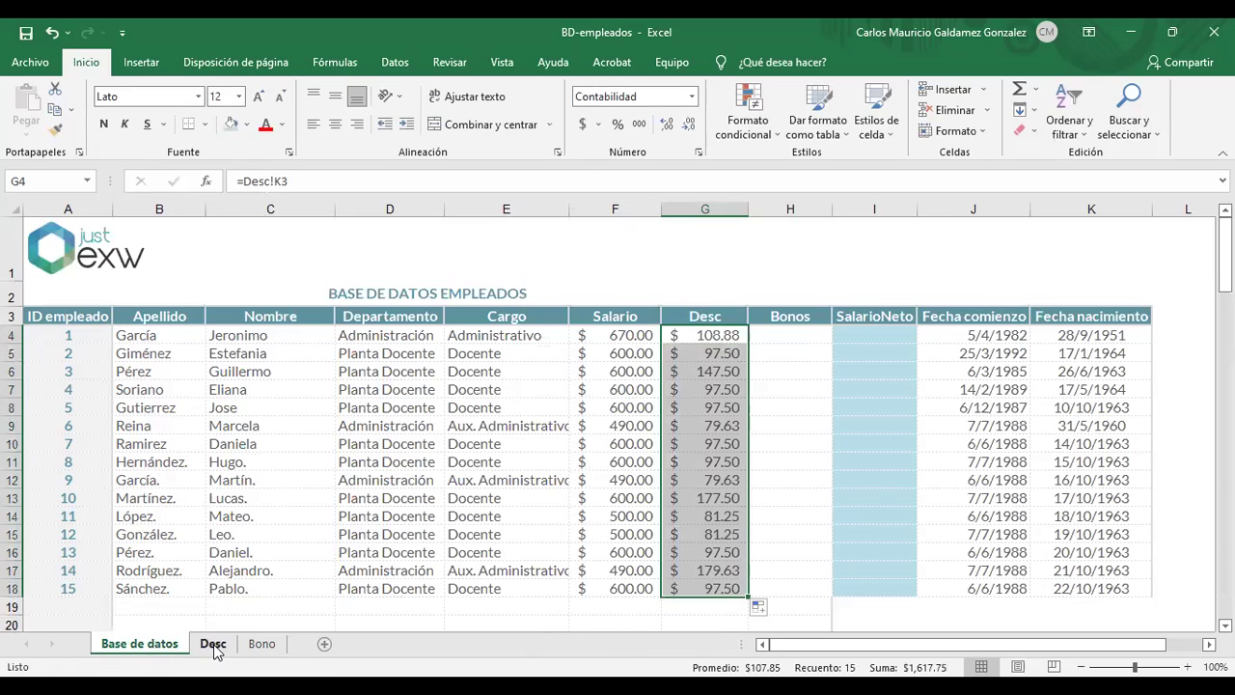
key("ctrl+Page_Down")
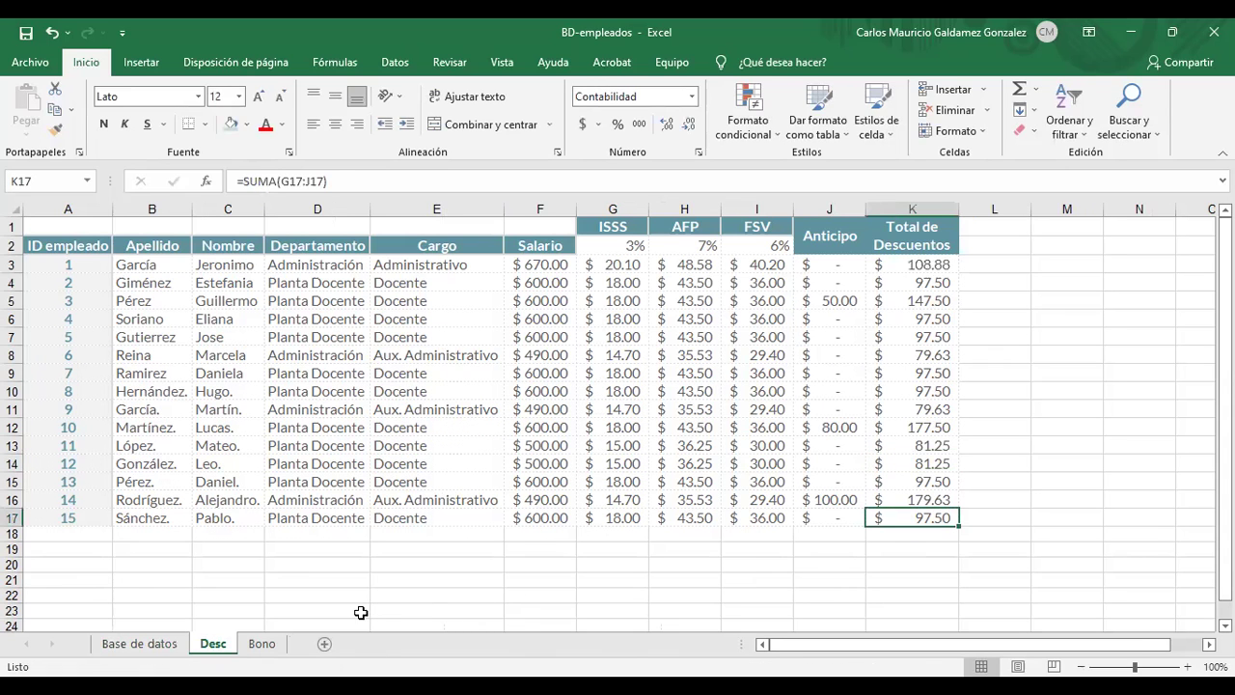
left_click(149, 644)
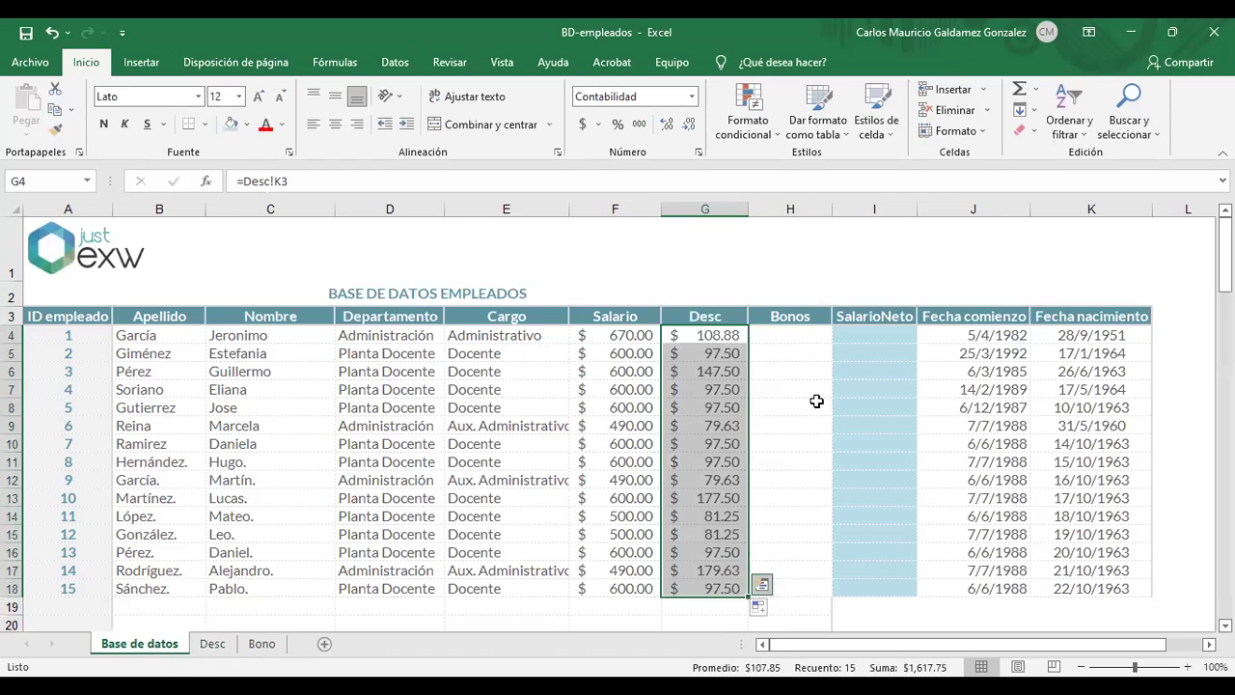
left_click(801, 337)
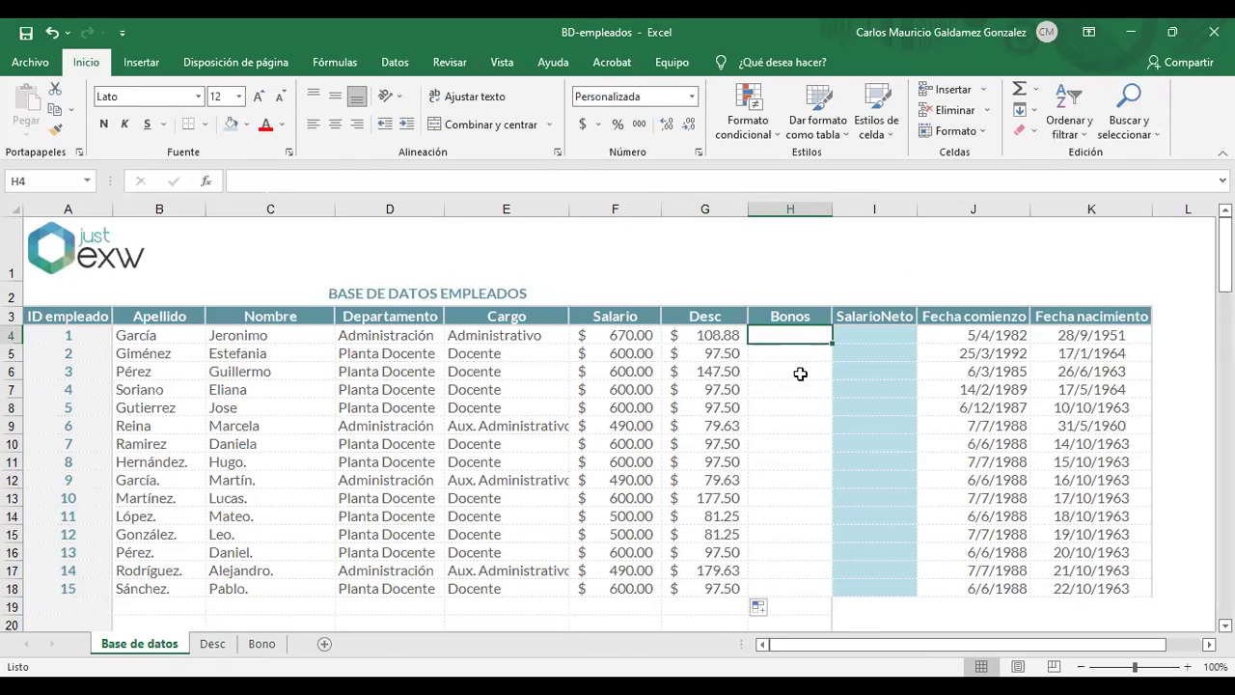
Step: Enter =(F4+H4)-G4 in I4 and fill it down to I18
left_click(878, 335)
type("=")
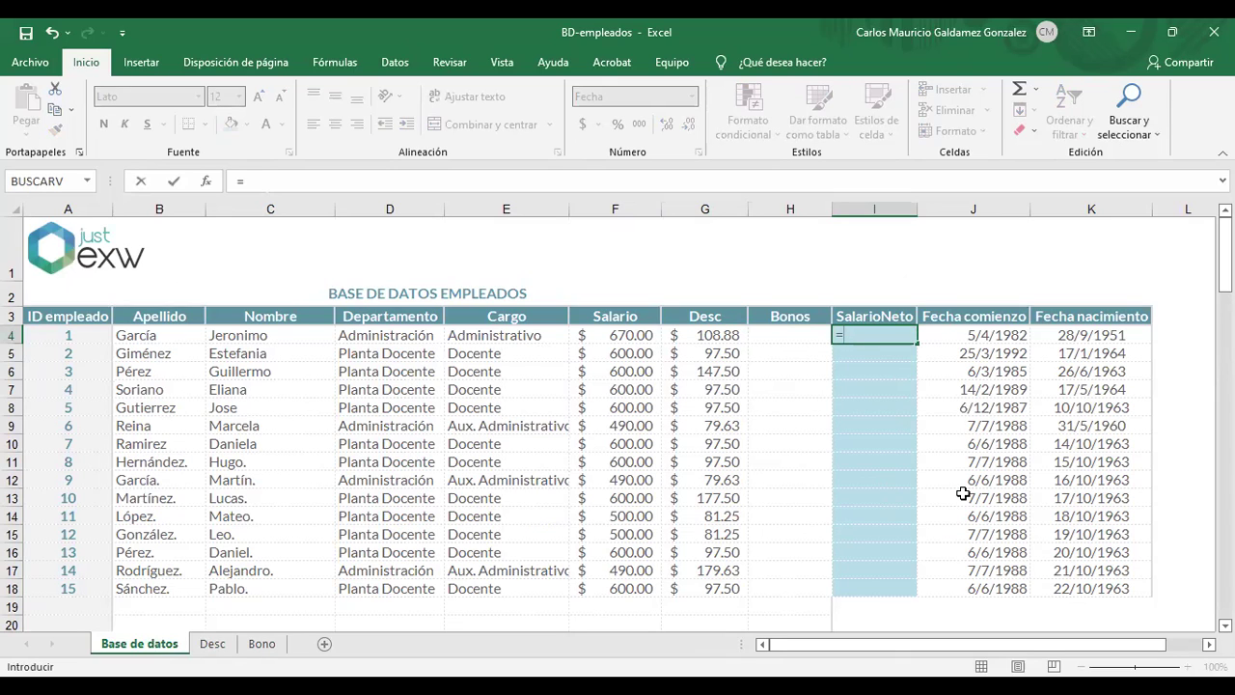
type("(")
key("Left")
key("Left")
key("Left")
type("+")
key("Left")
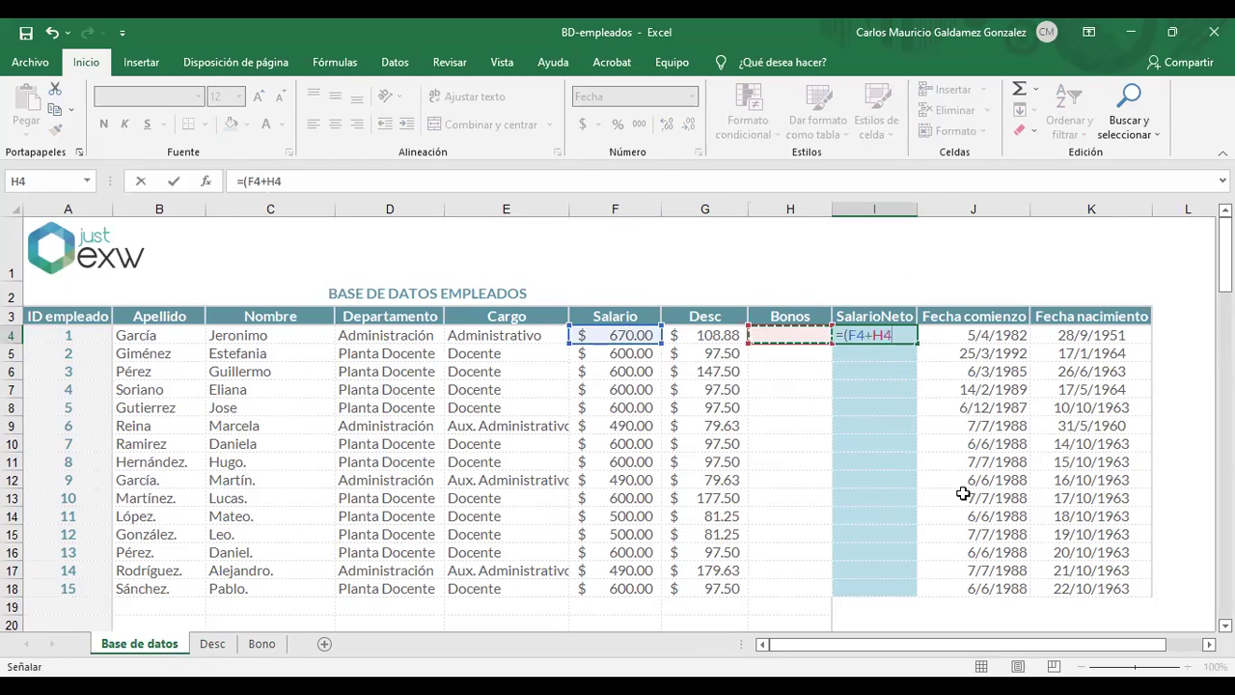
type(")")
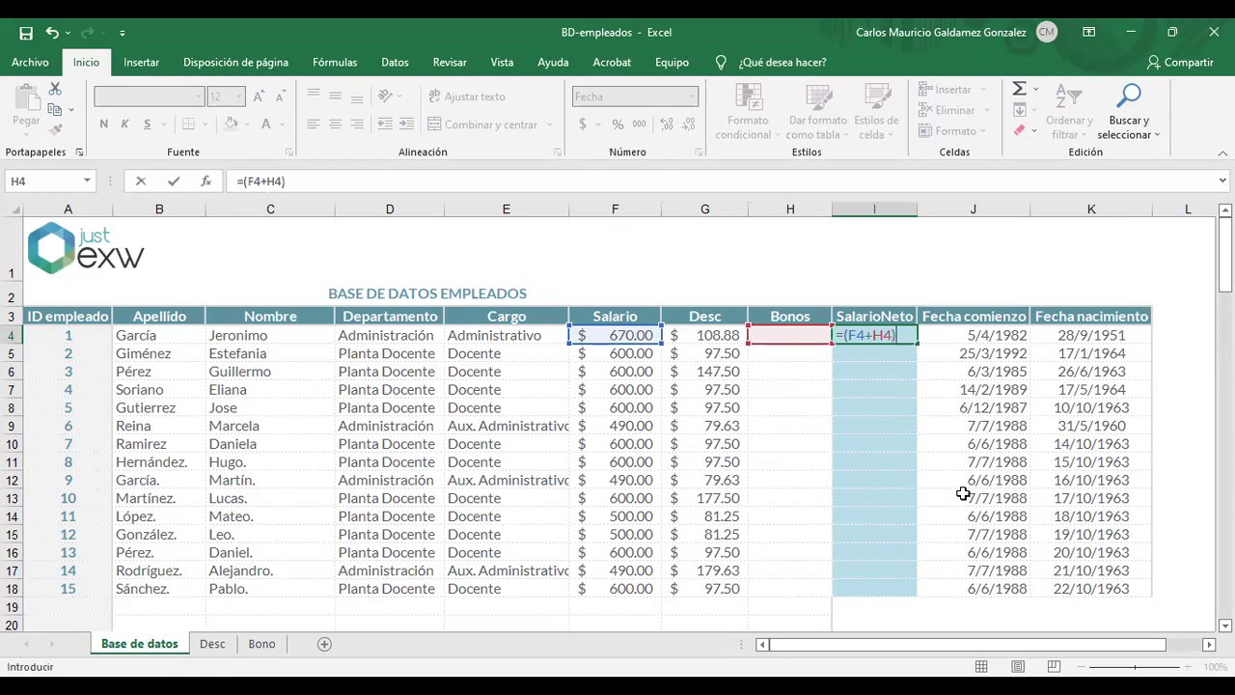
type("-")
key("Left")
key("Left")
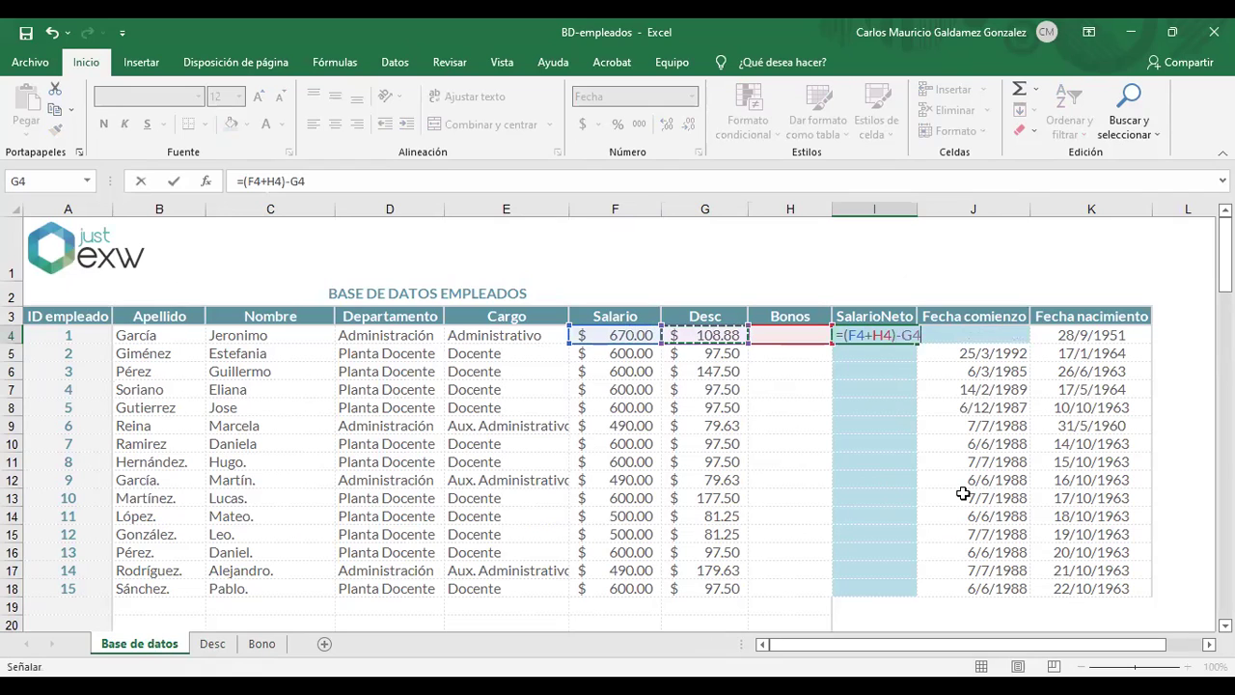
key("Return")
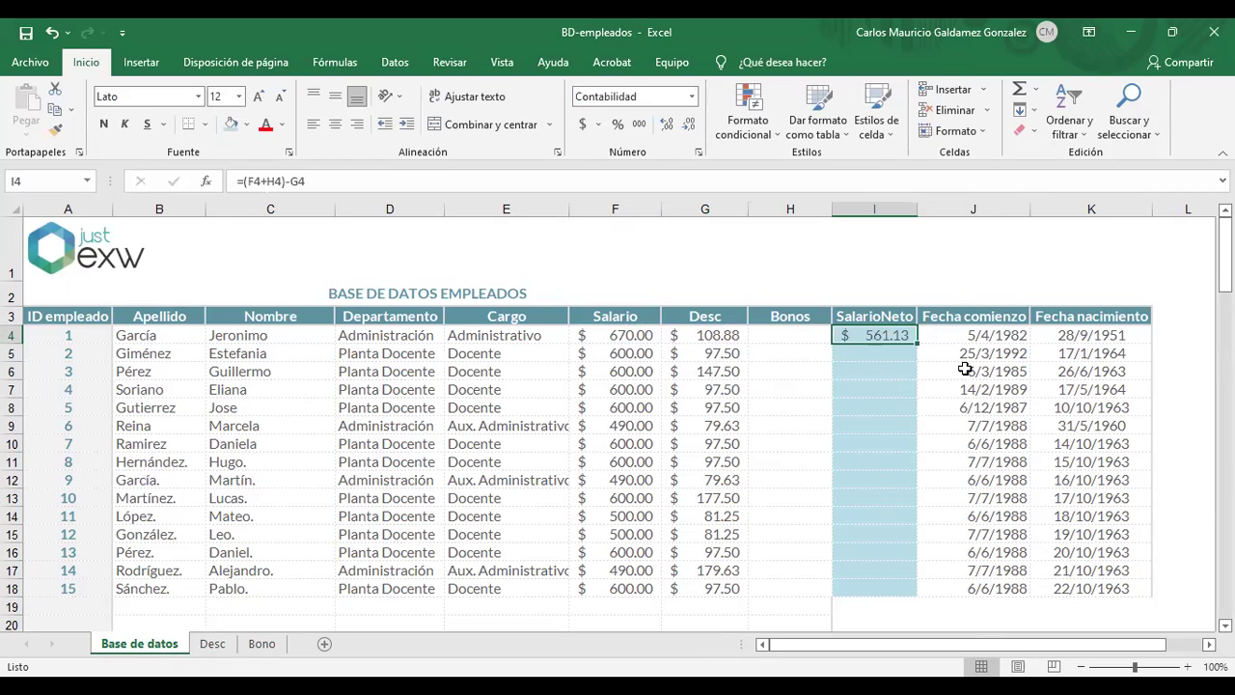
left_click_drag(913, 343, 900, 594)
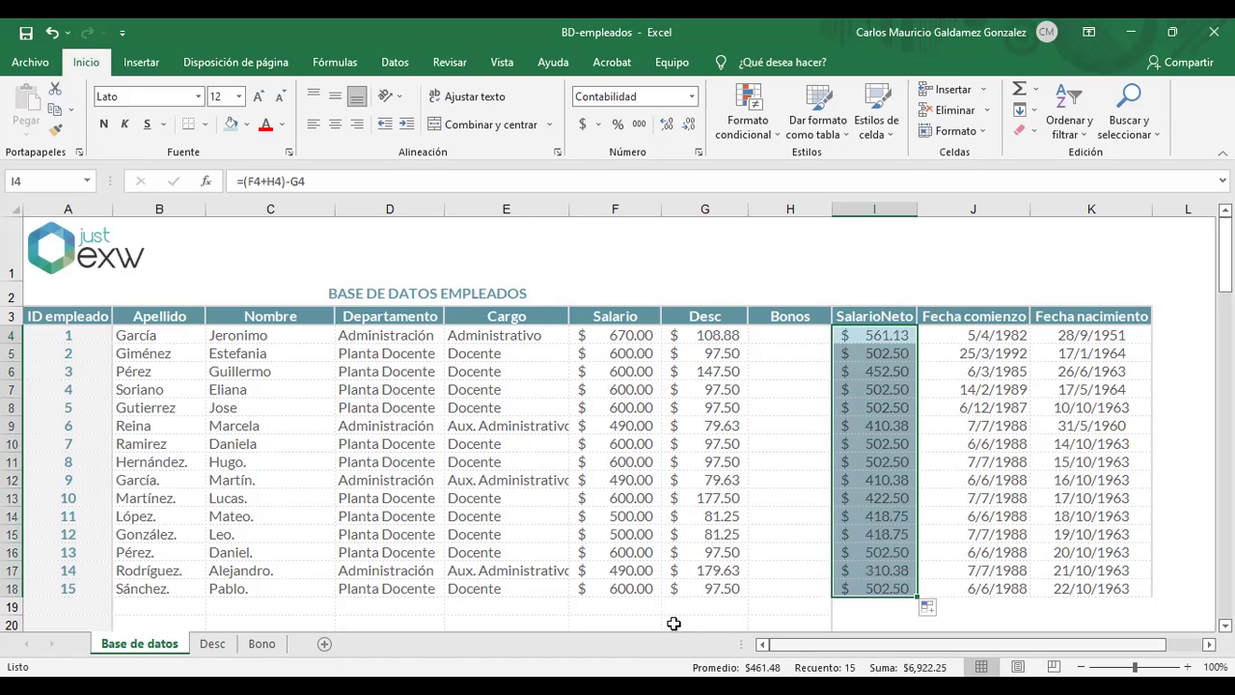
left_click(779, 334)
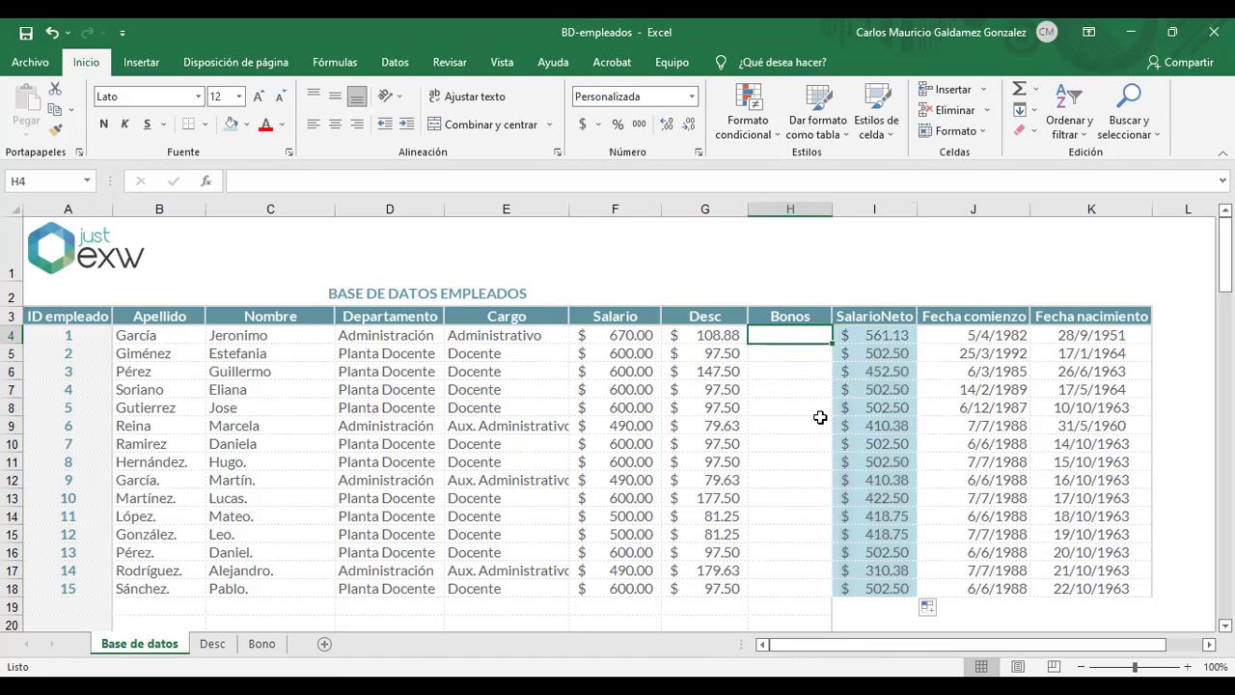
Step: On the Bono sheet, add the header Bono in cell G1
left_click(212, 644)
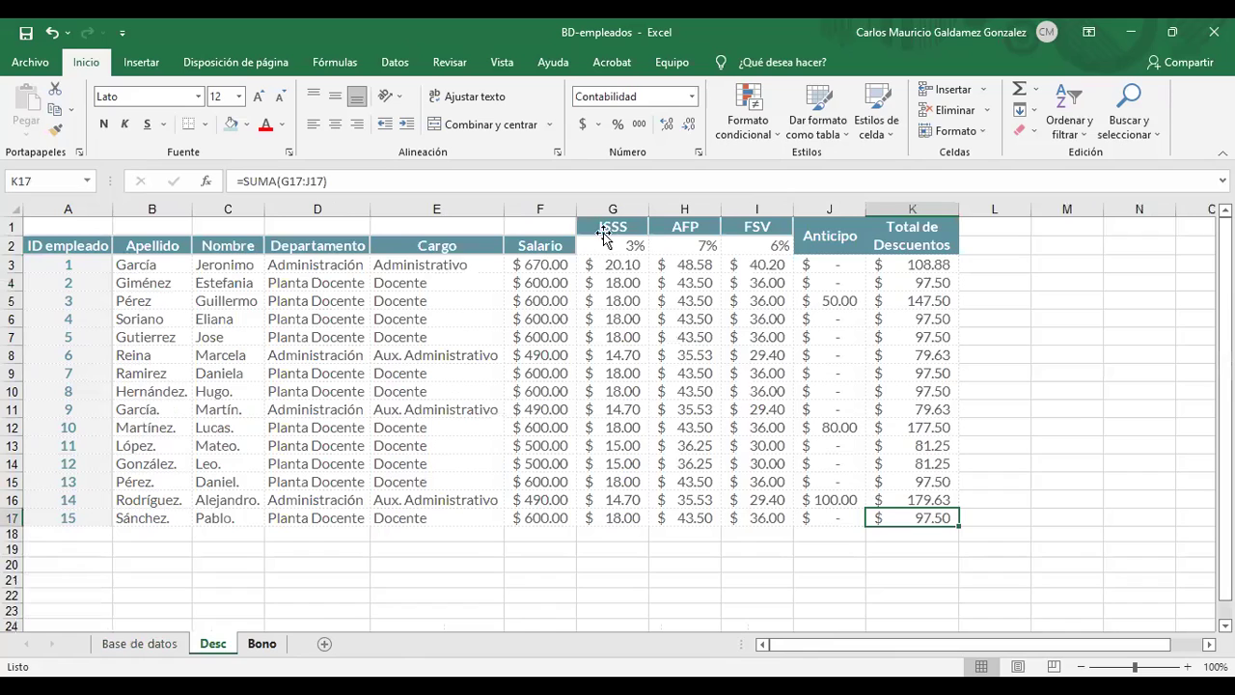
left_click(603, 226)
type("Bo")
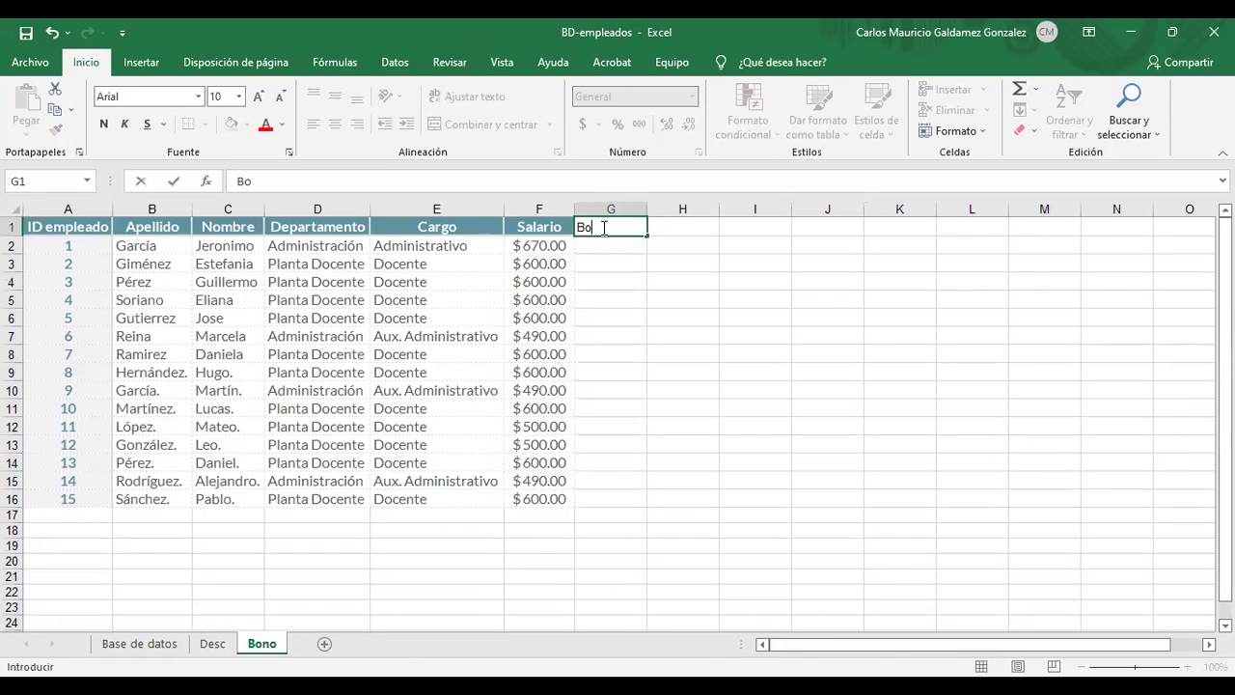
type("no")
key("Return")
Step: Enter the bonus formula =SI(F2>=600;100;50) in G2
type("=")
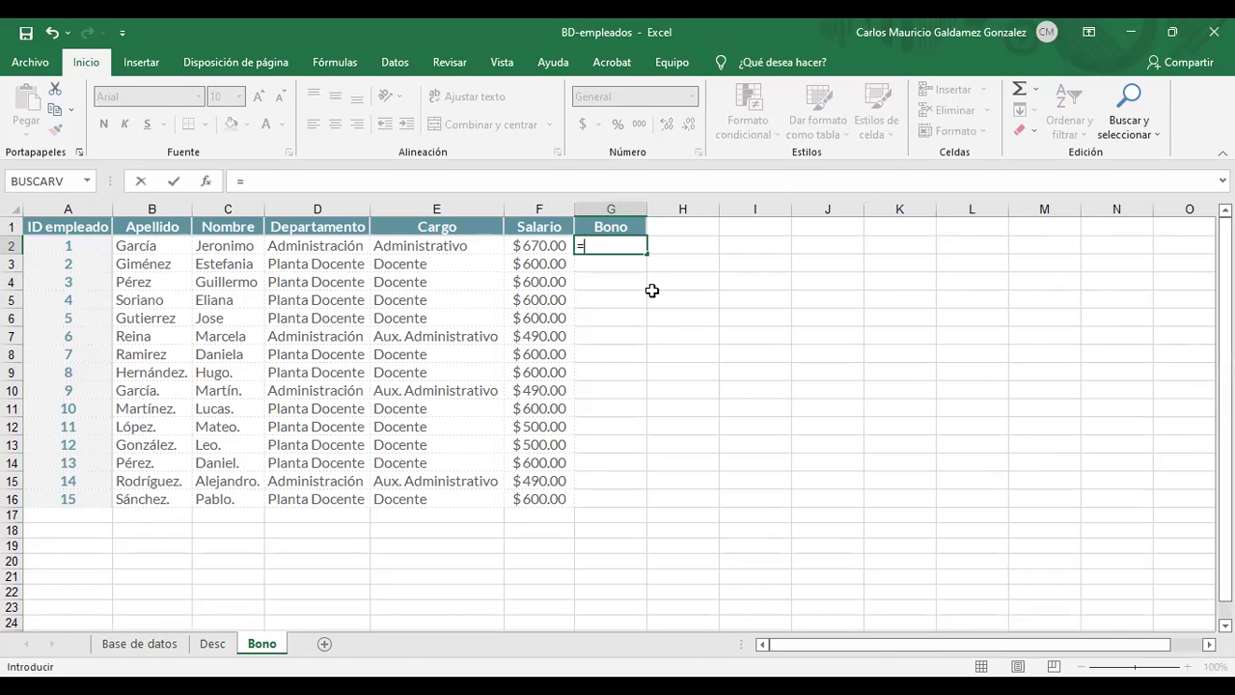
type("s")
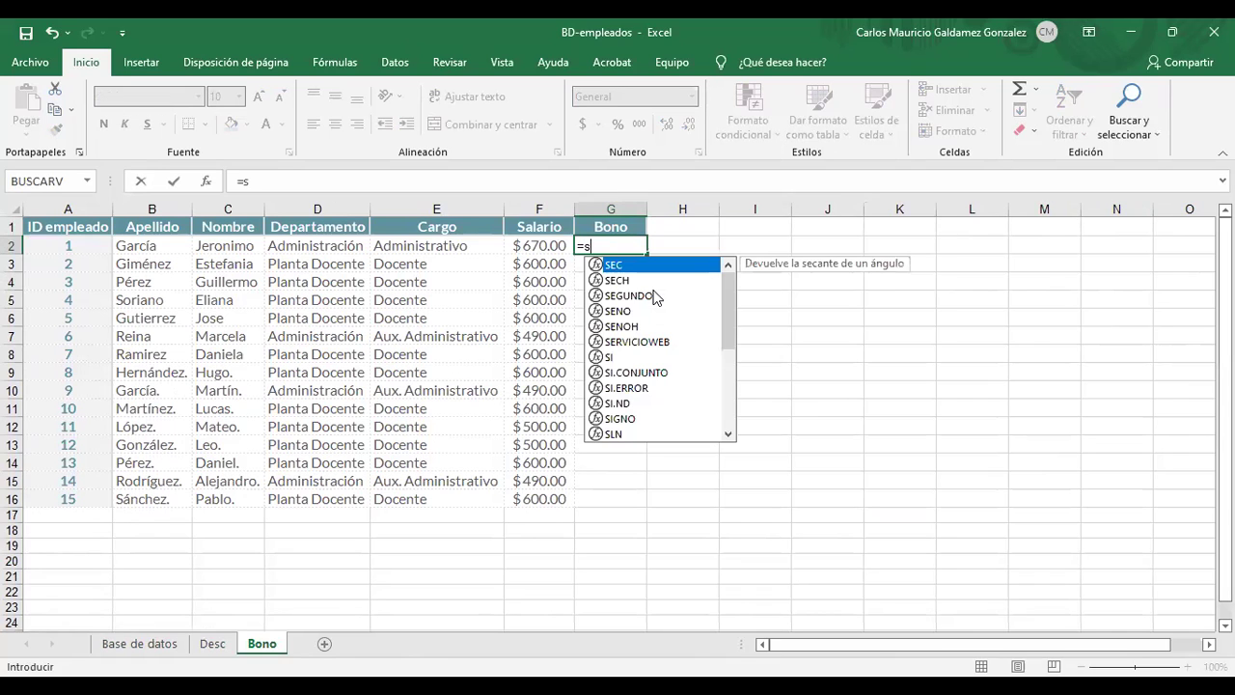
type("i")
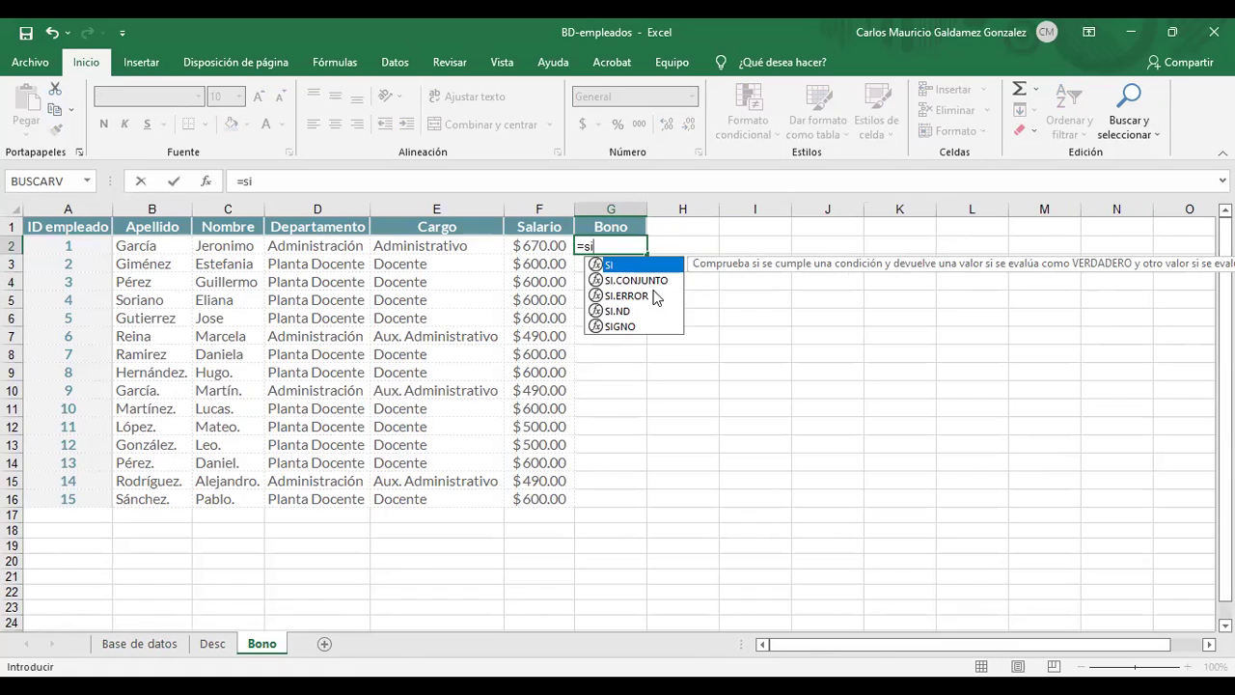
type("(")
left_click(546, 248)
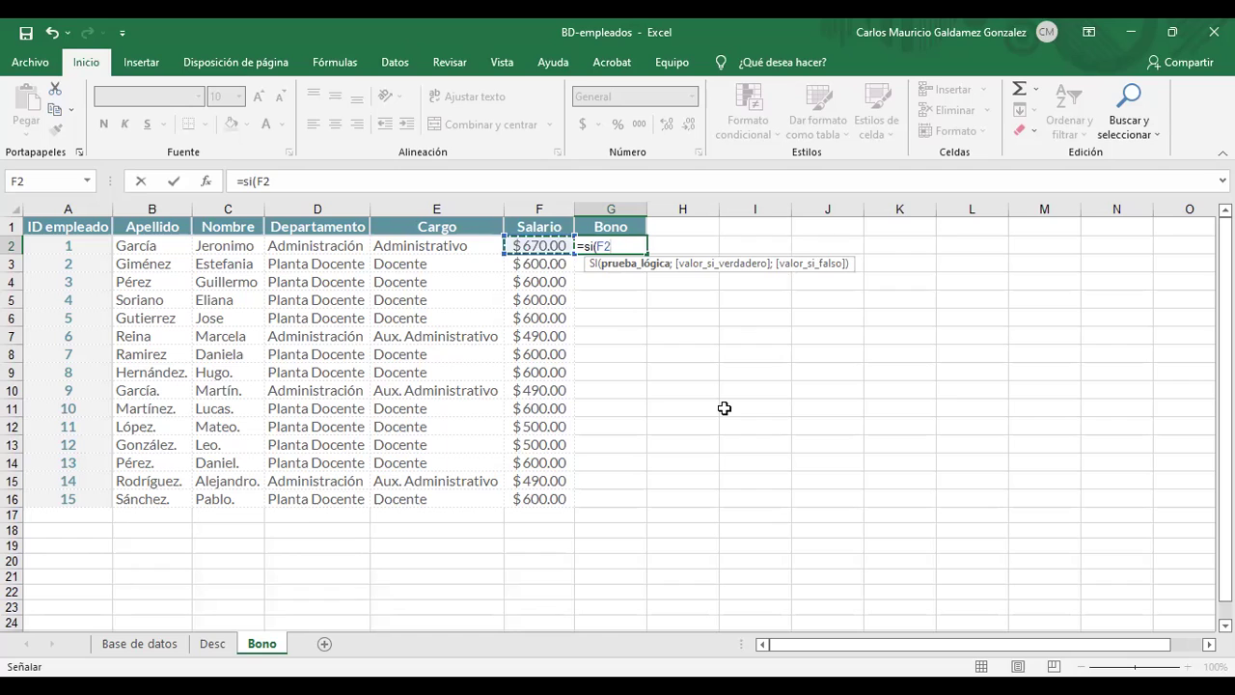
type("<")
key("BackSpace")
type(">=")
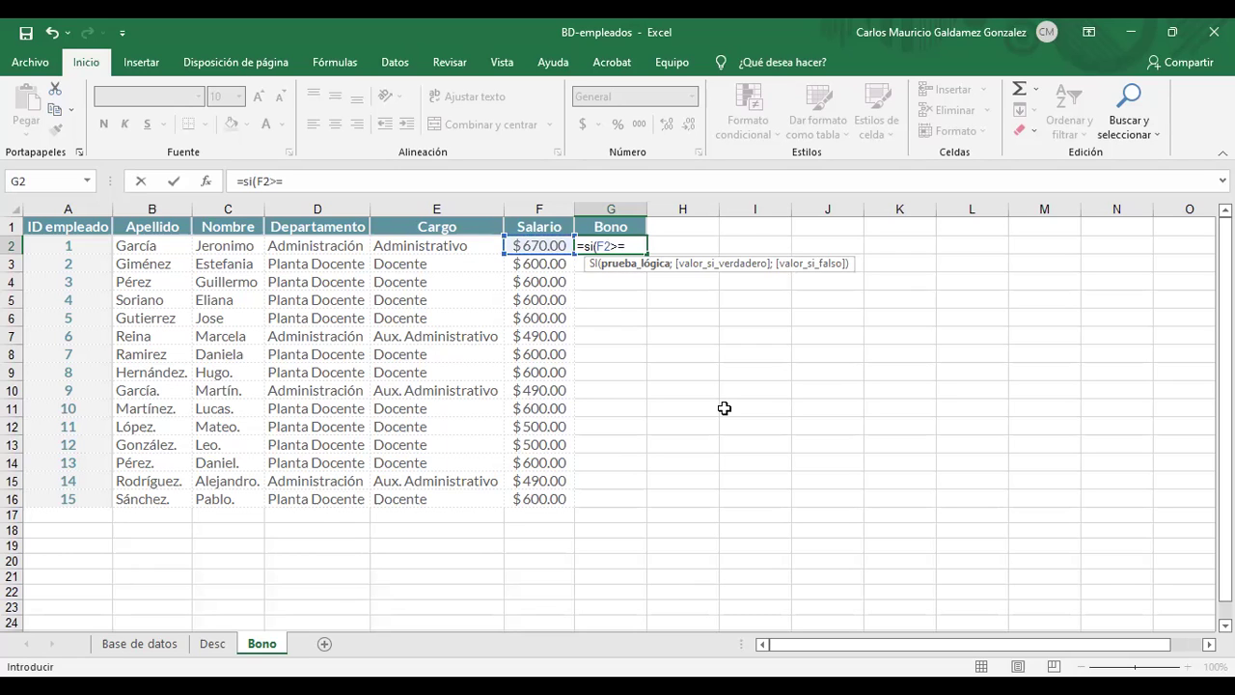
type("600")
key("Return")
key("Return")
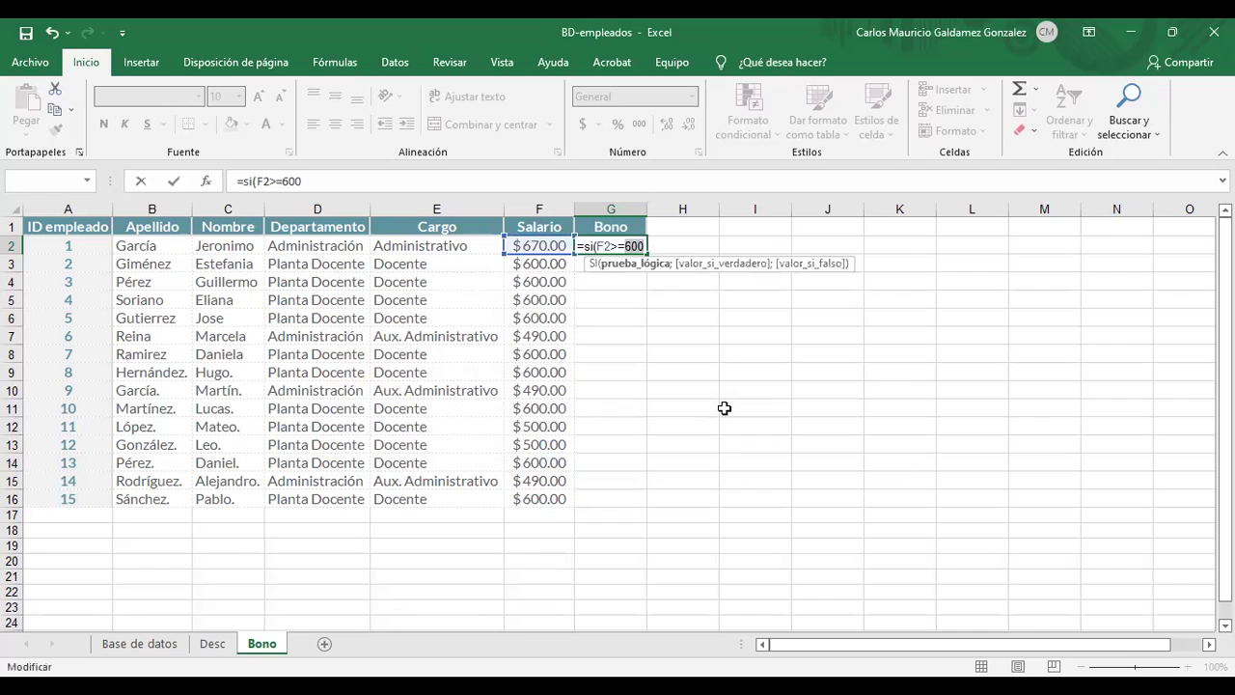
type(";")
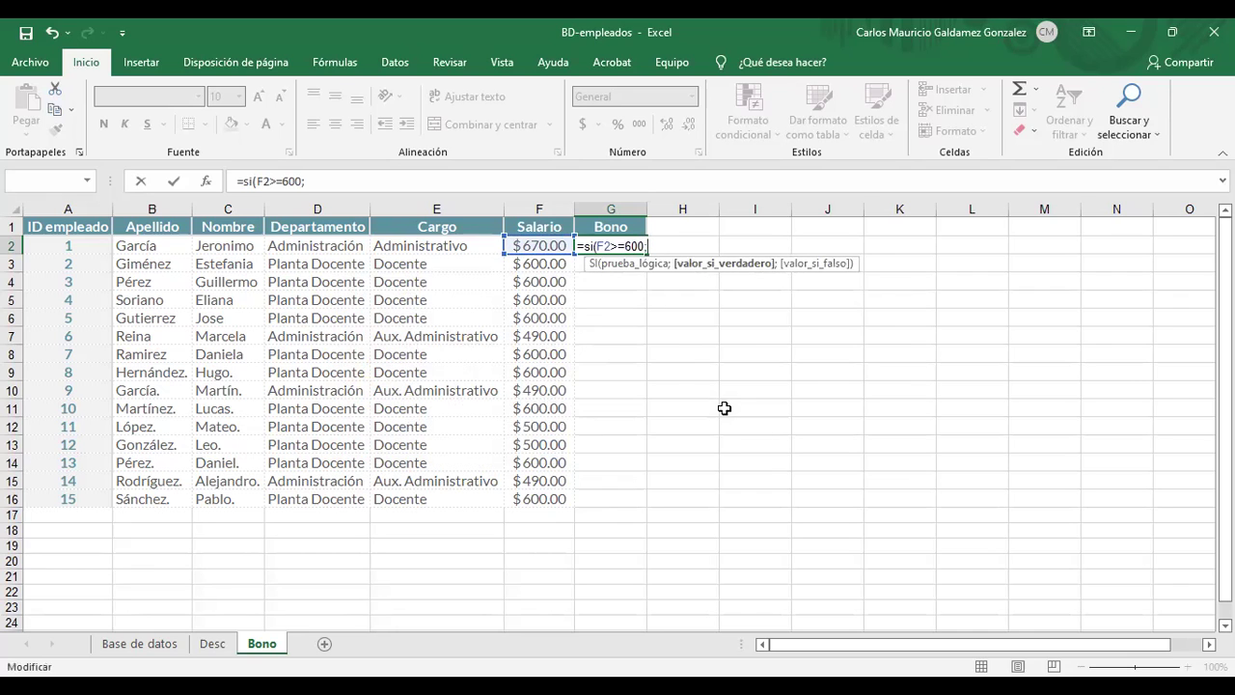
type("$")
key("BackSpace")
type("100")
type(";")
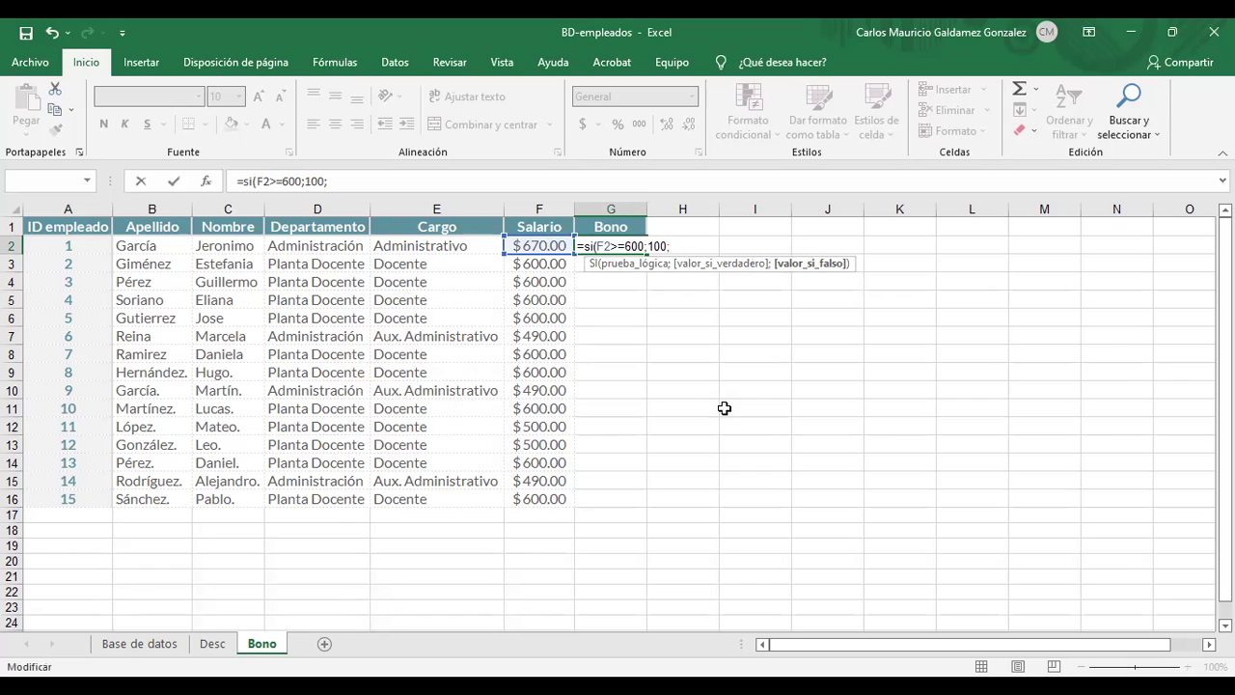
type("50")
type(")")
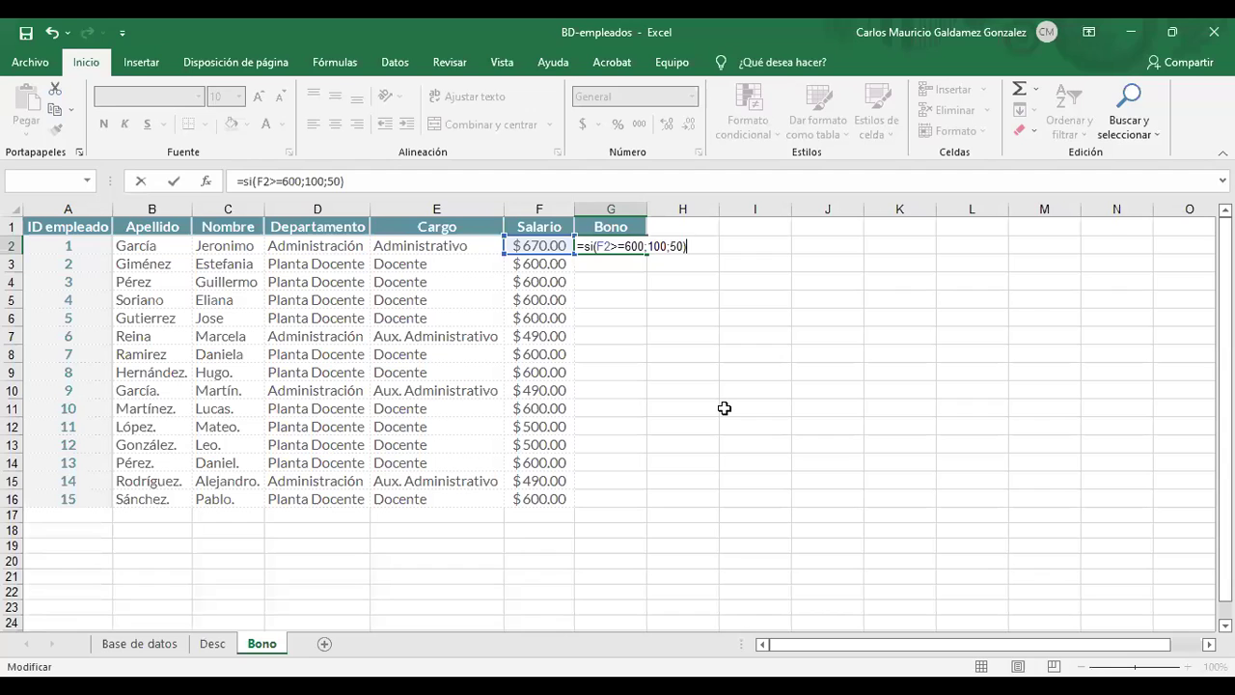
key("ctrl+Return")
Step: Fill the formula down to G16 and paint F2:F16's currency format onto it
left_click_drag(646, 254, 643, 510)
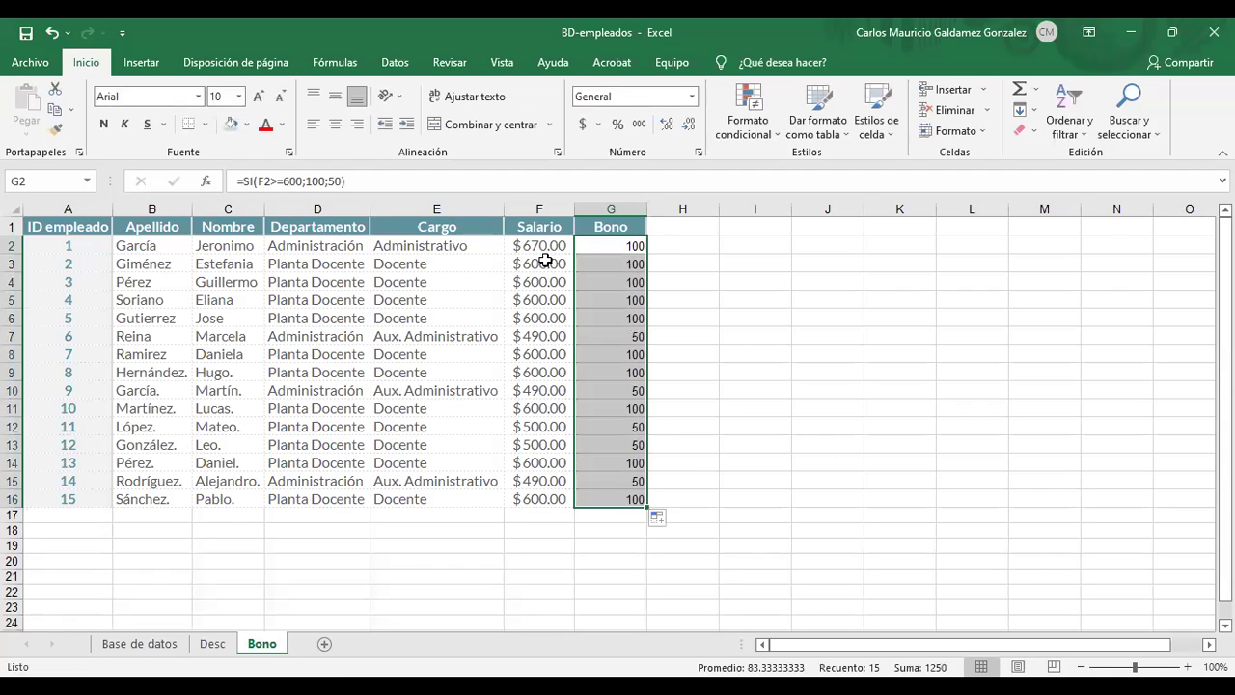
left_click_drag(542, 249, 539, 497)
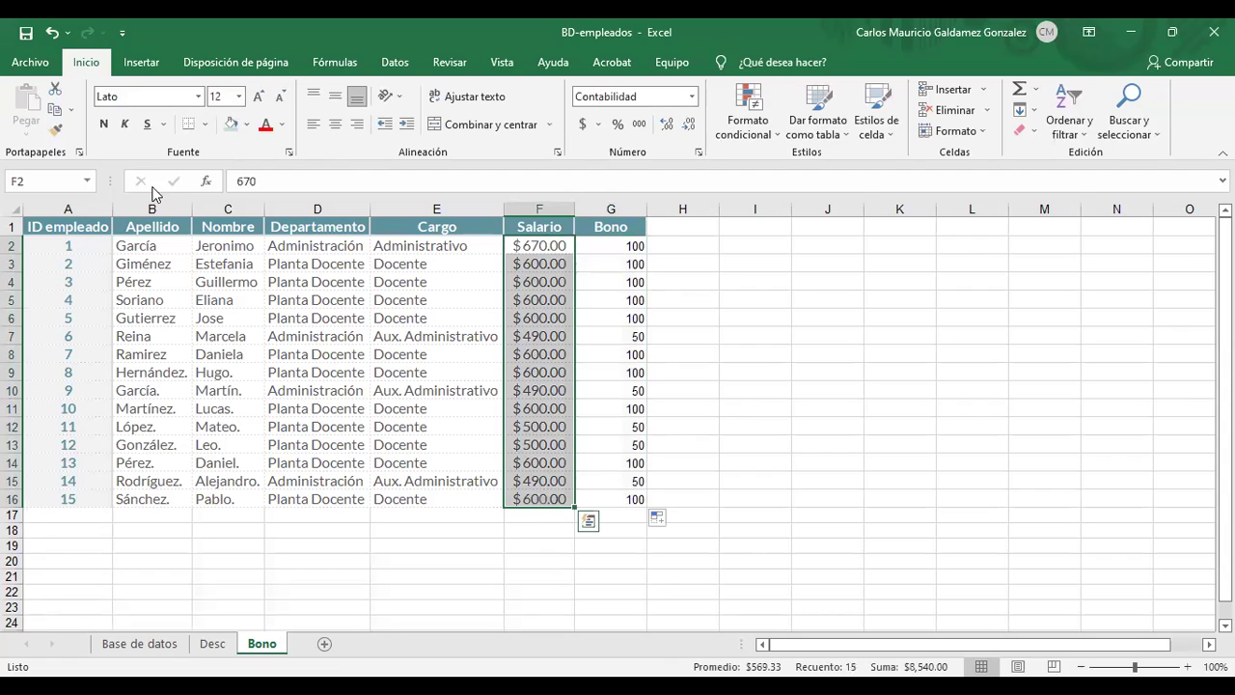
left_click(55, 129)
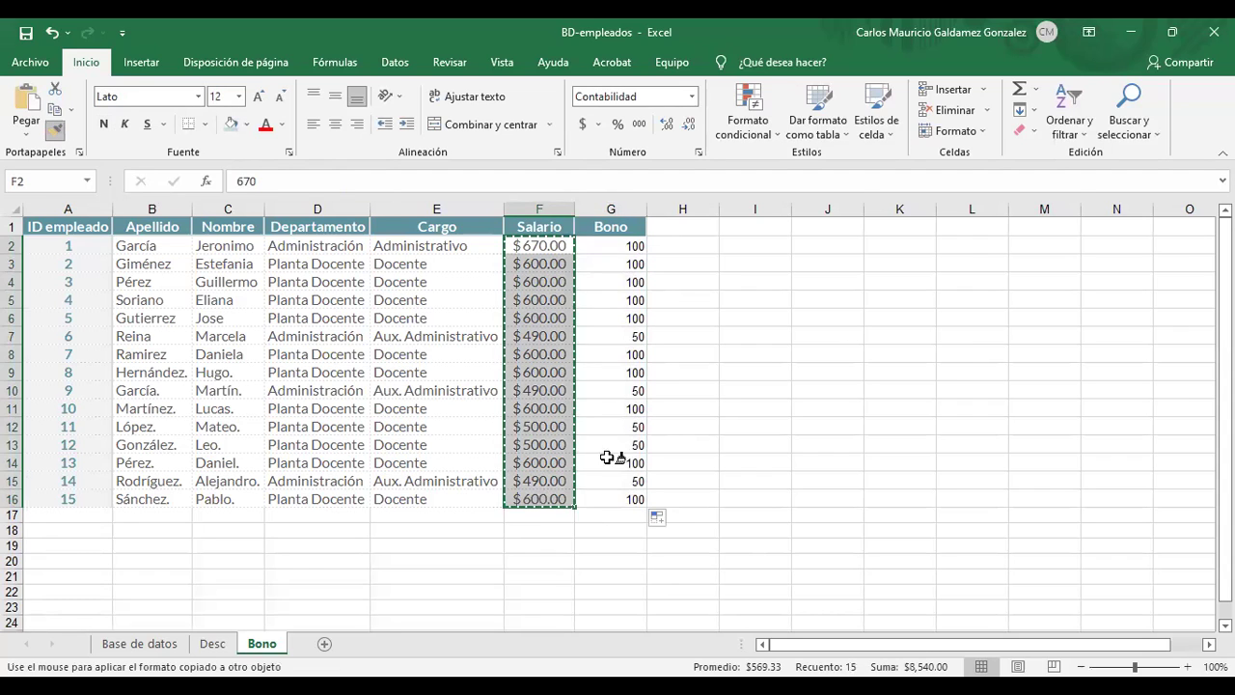
left_click_drag(611, 245, 611, 498)
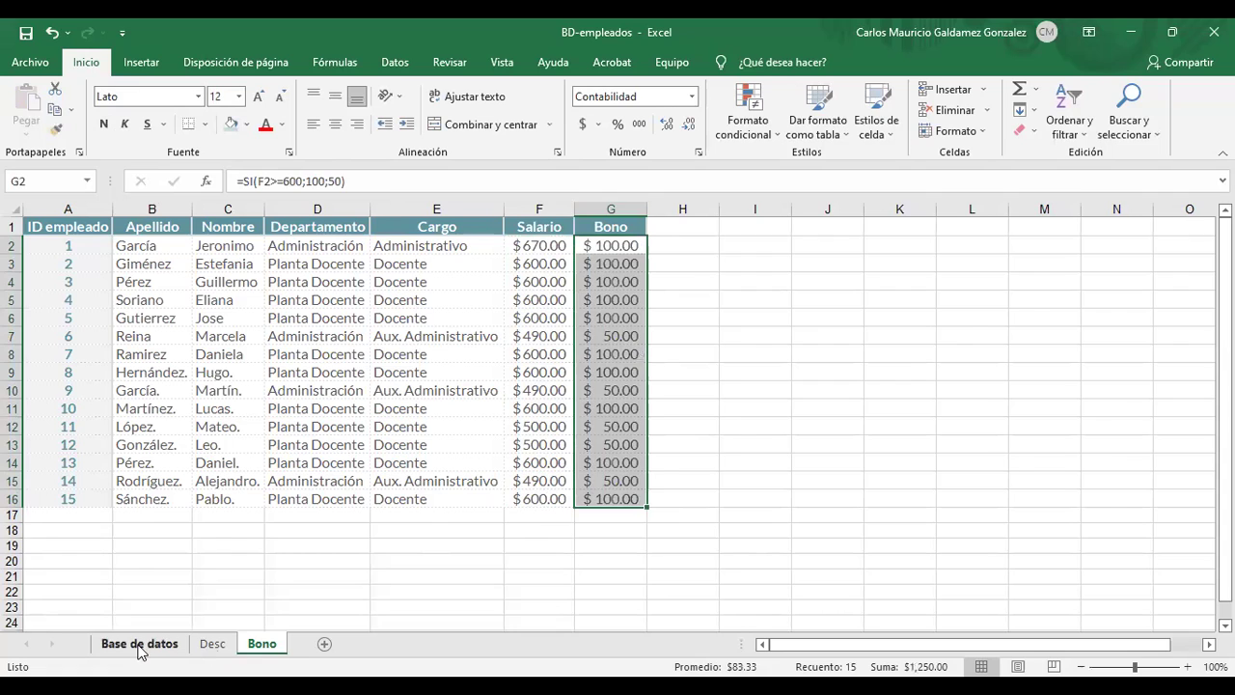
left_click(140, 644)
Step: Link H4 to =Bono!G2 in accounting format and fill it down to H18
left_click(781, 336)
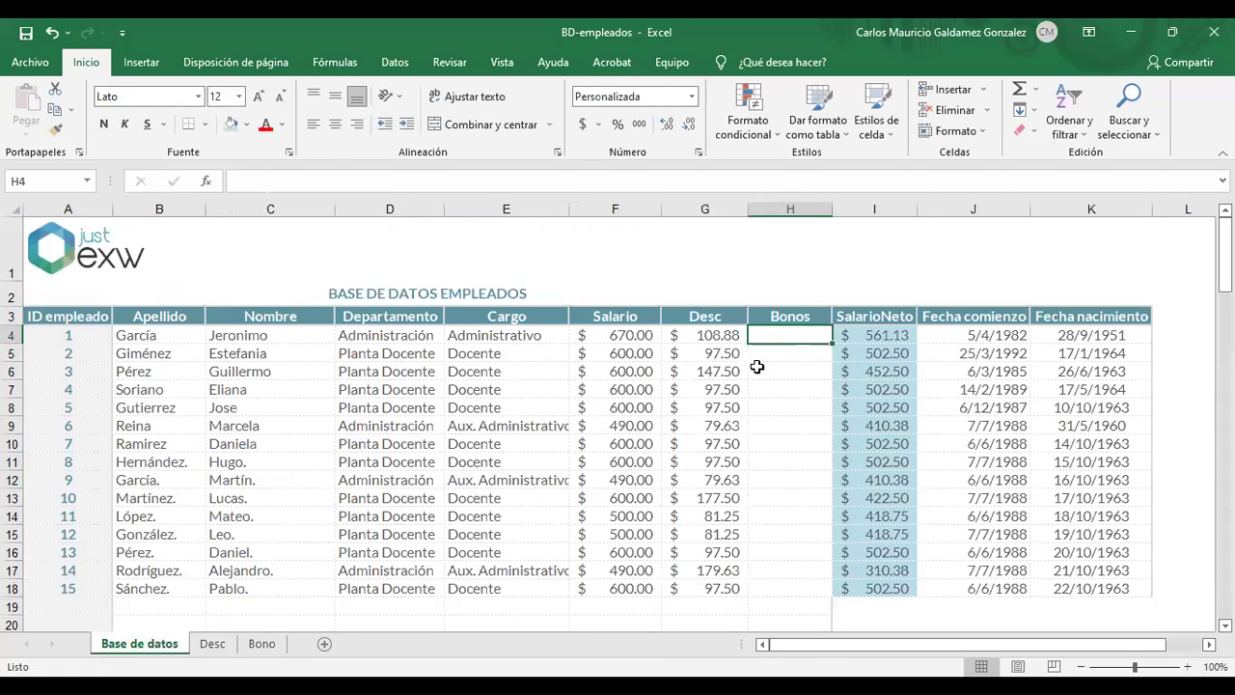
type("=")
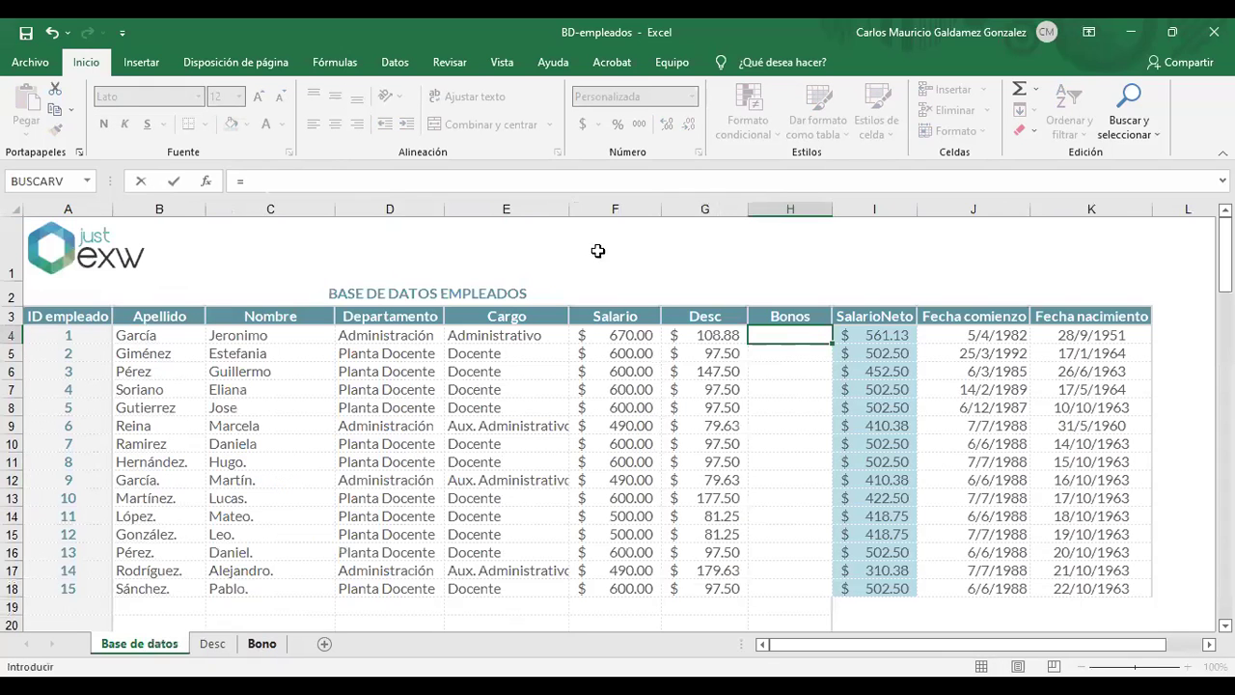
left_click(601, 243)
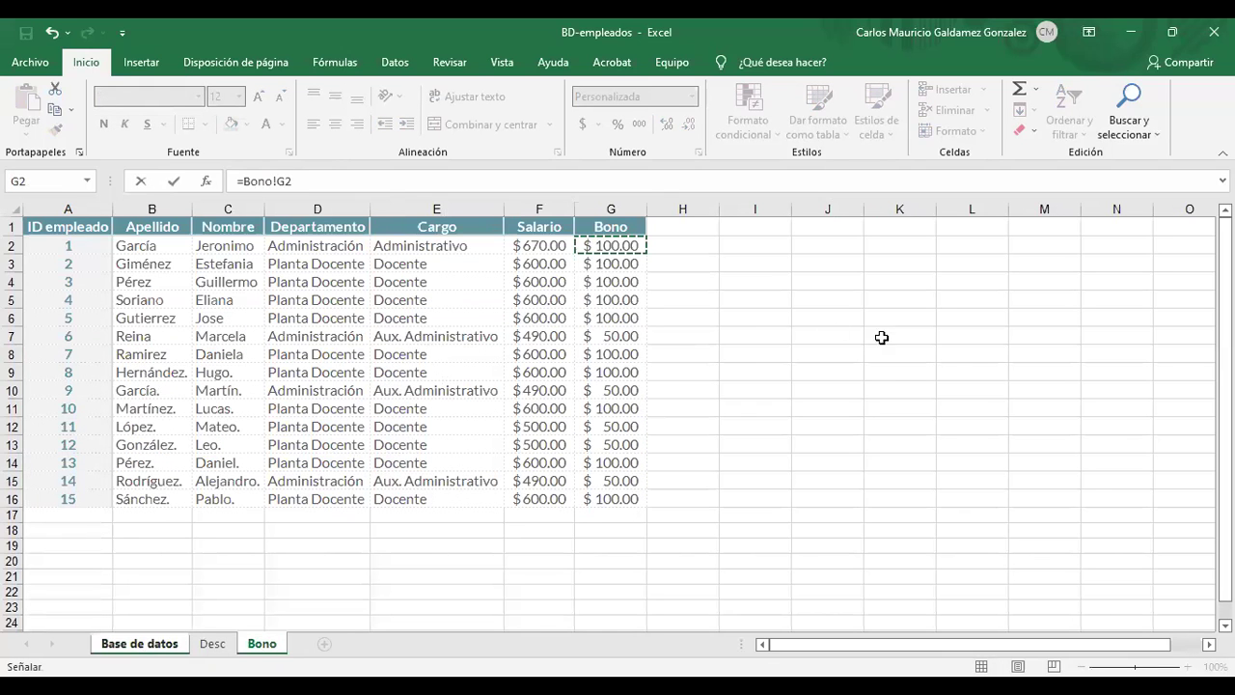
key("Return")
left_click(582, 123)
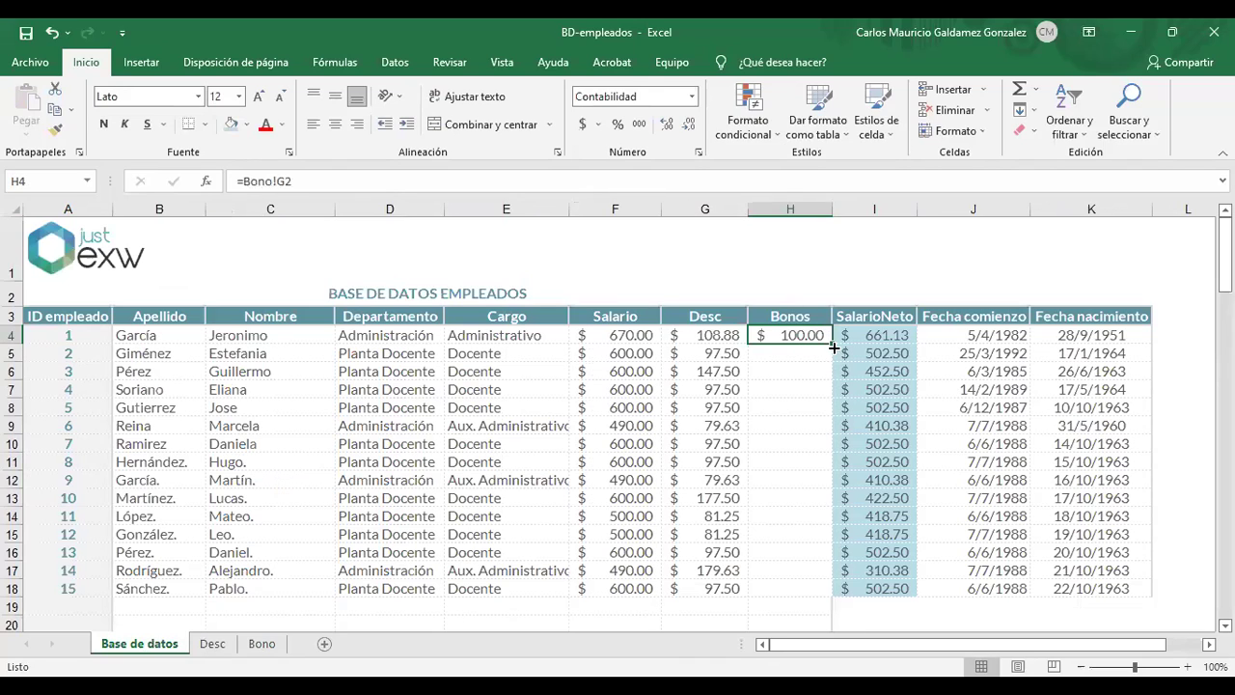
left_click_drag(802, 600, 798, 594)
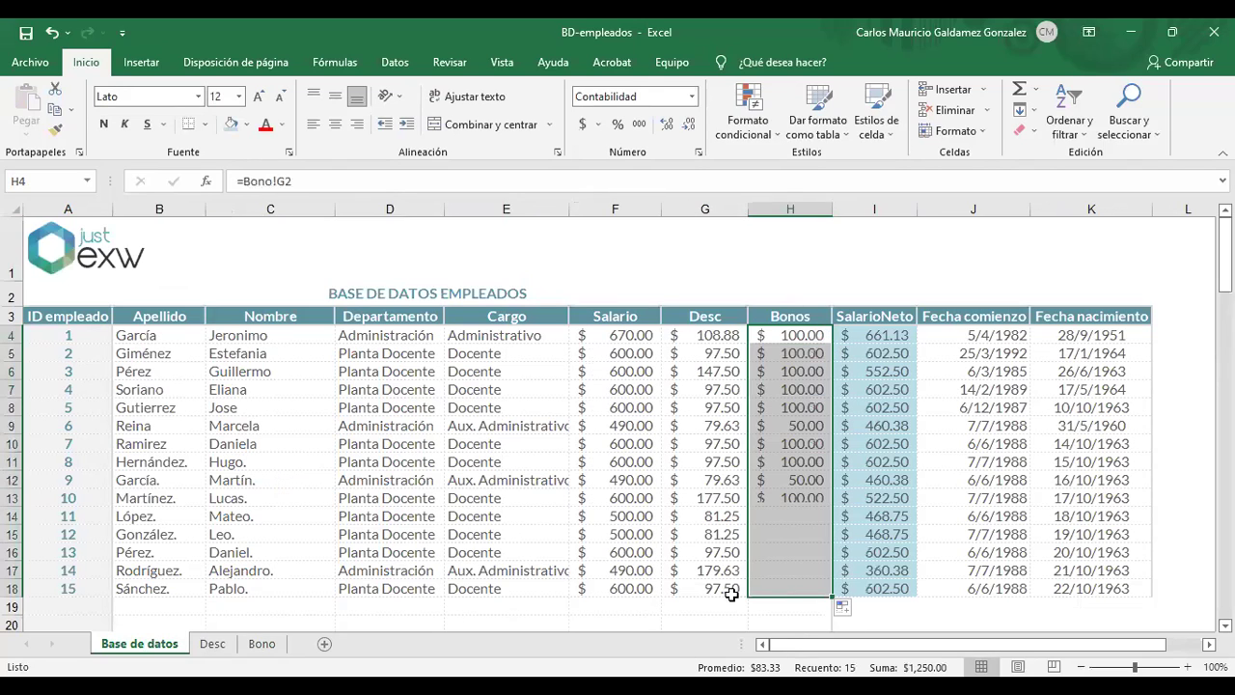
left_click_drag(838, 333, 866, 580)
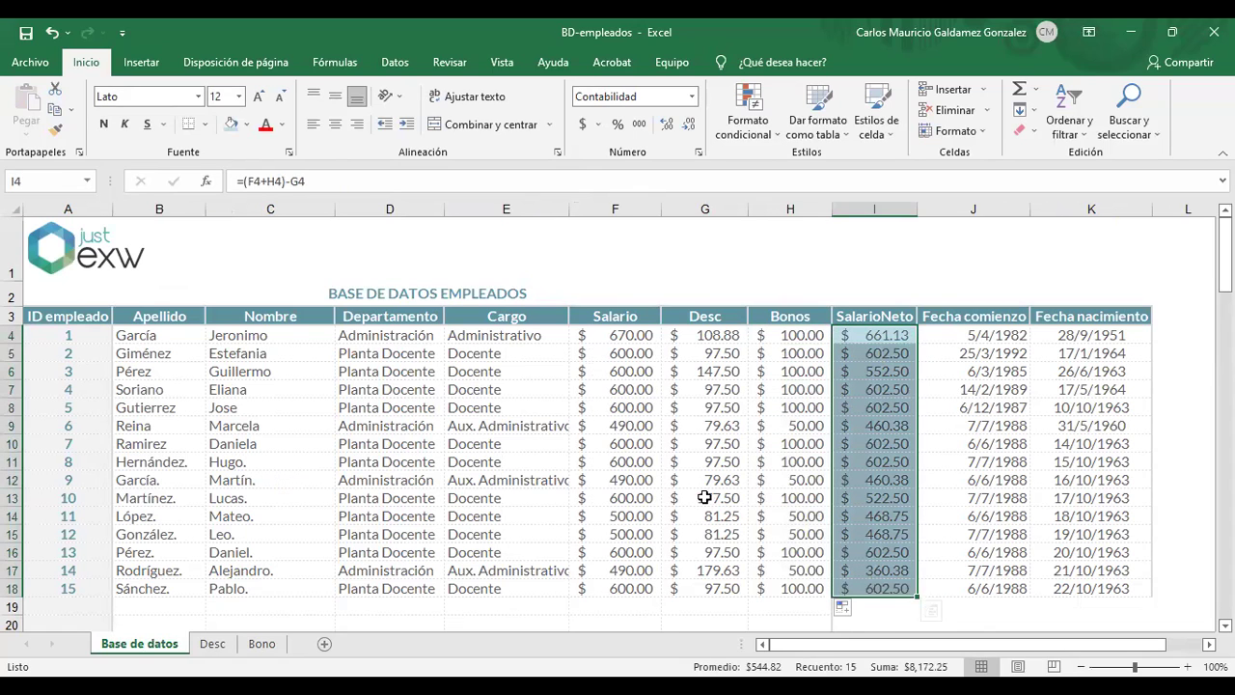
left_click(682, 286)
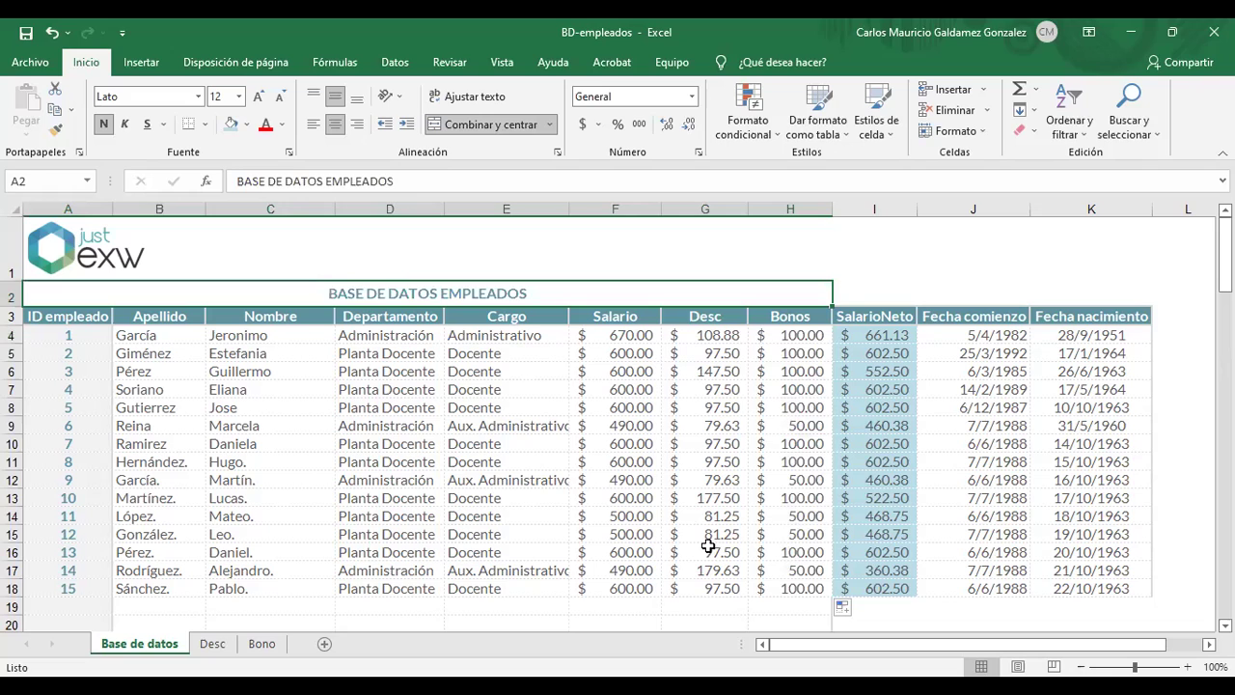
Step: Unmerge the table title, then merge and centre it across A2:K2
left_click_drag(126, 293, 556, 280)
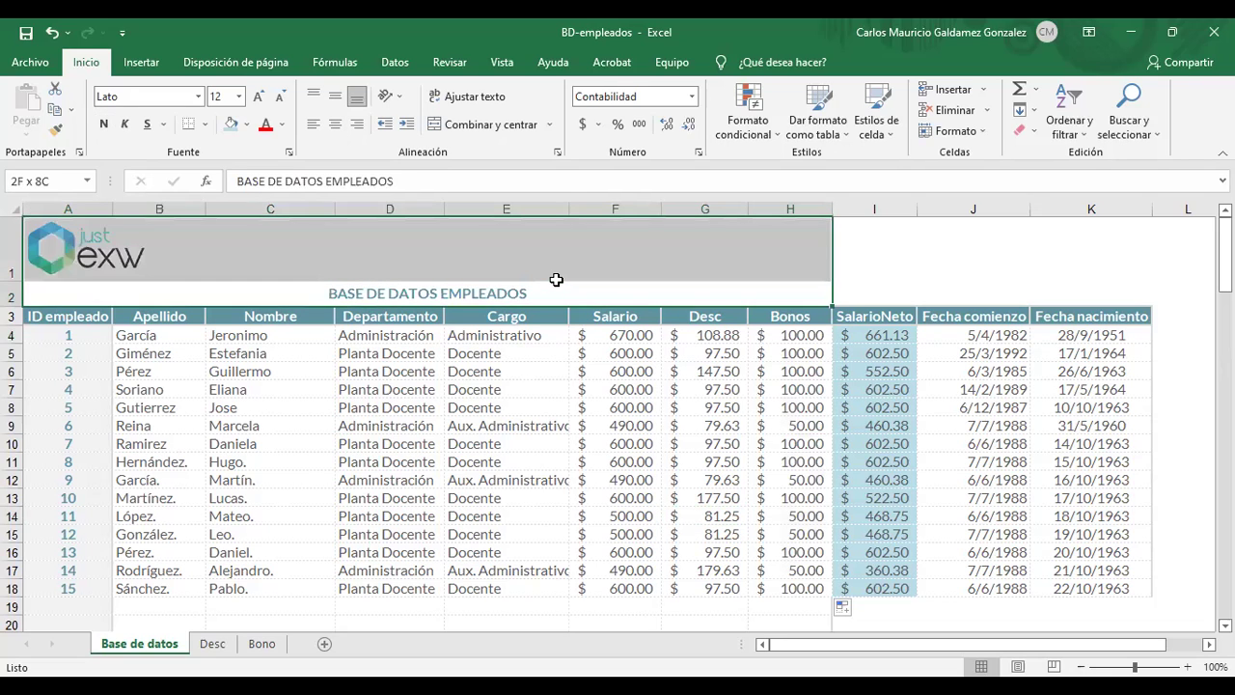
left_click(492, 127)
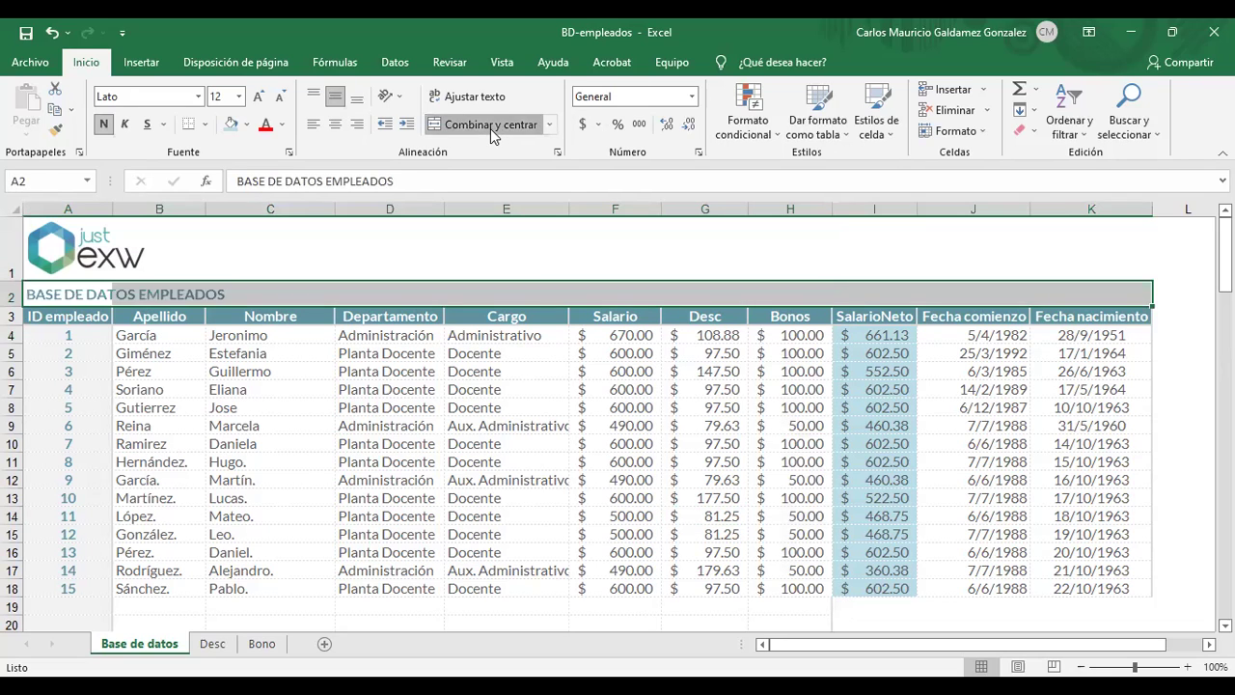
left_click(492, 130)
left_click(583, 386)
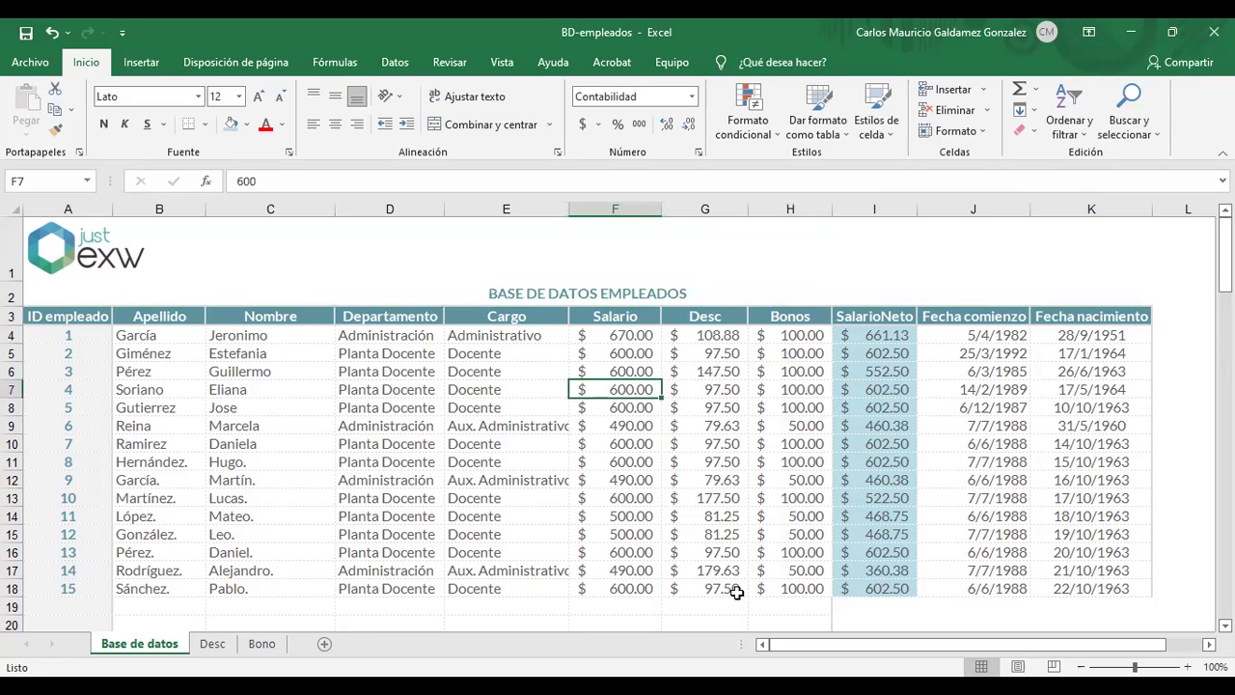
Step: Cycle through the Desc and Bono sheets, ending on Bono
left_click(212, 649)
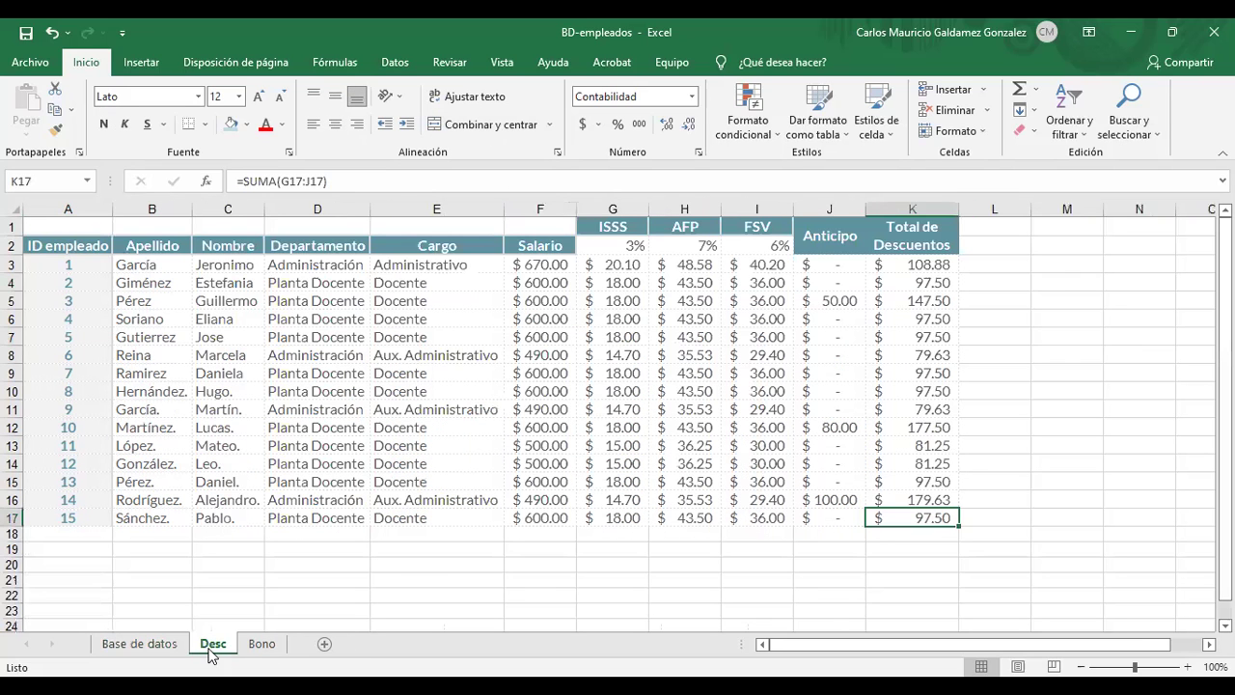
left_click(253, 646)
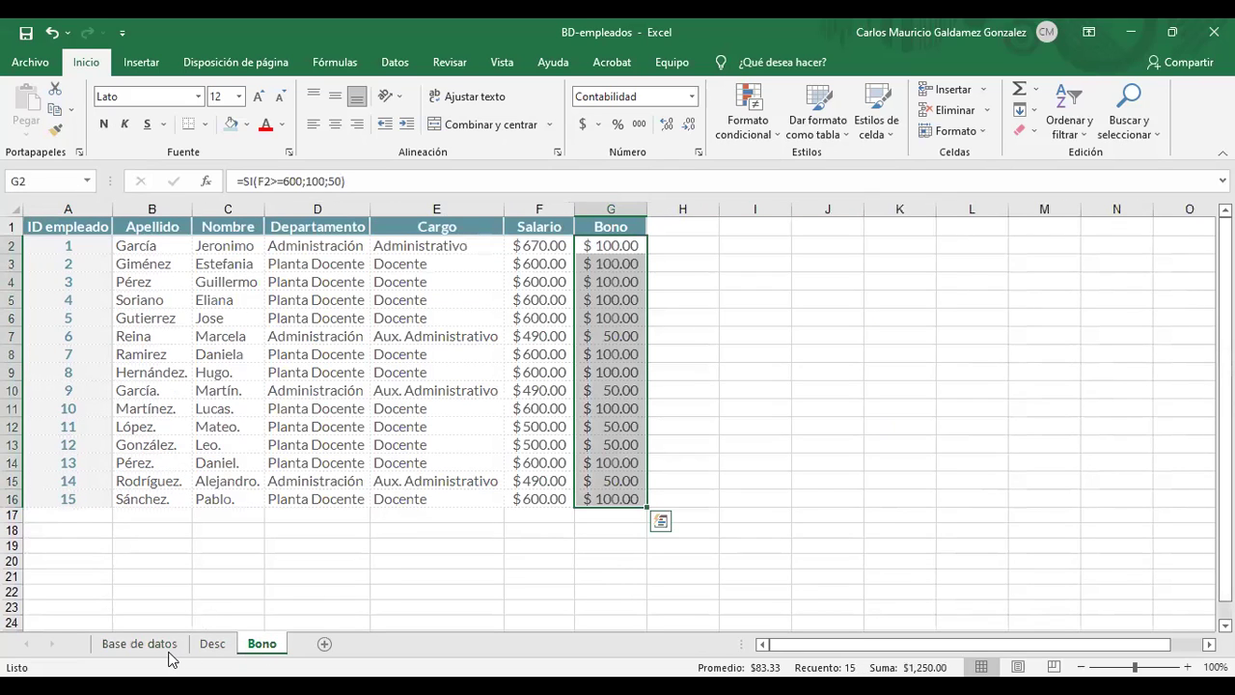
key("ctrl+Page_Up")
key("ctrl+Page_Up")
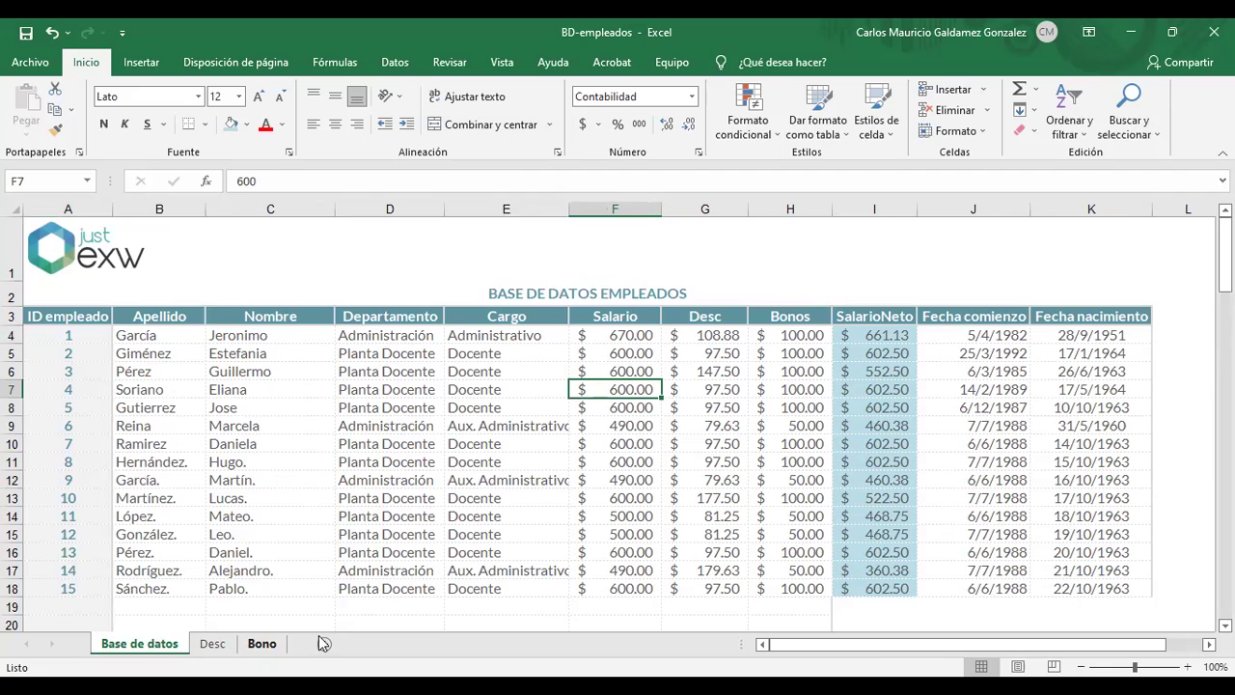
left_click(215, 645)
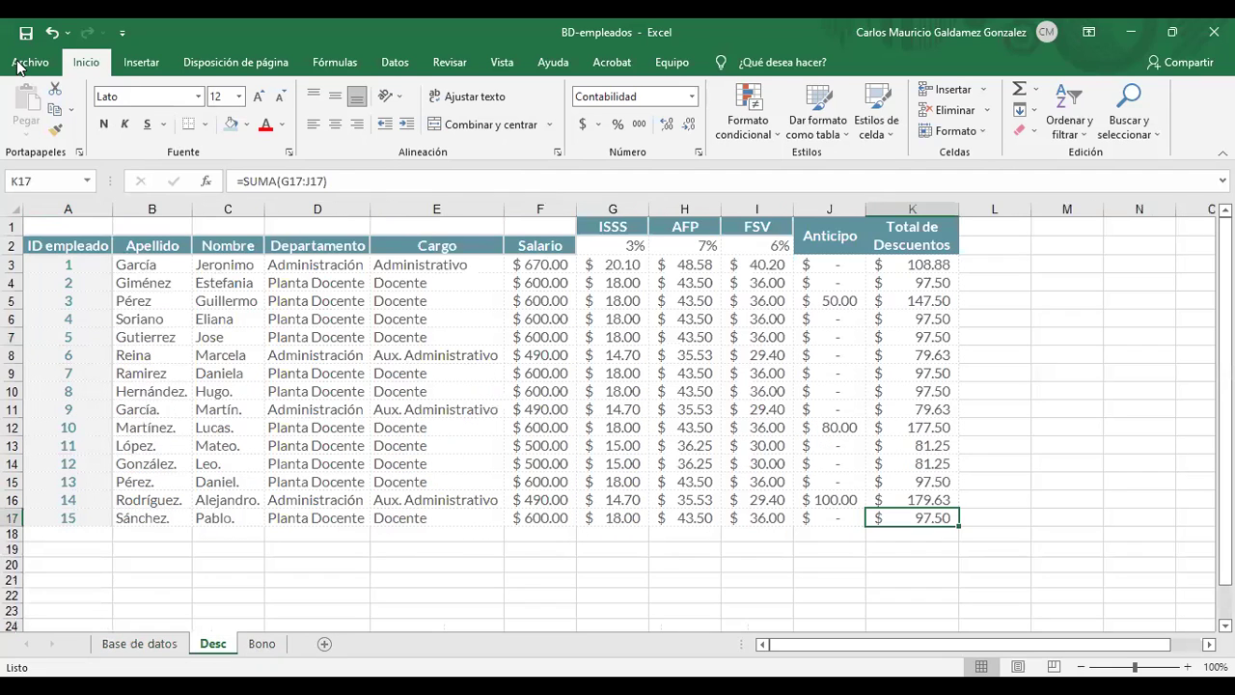
key("ctrl+Page_Down")
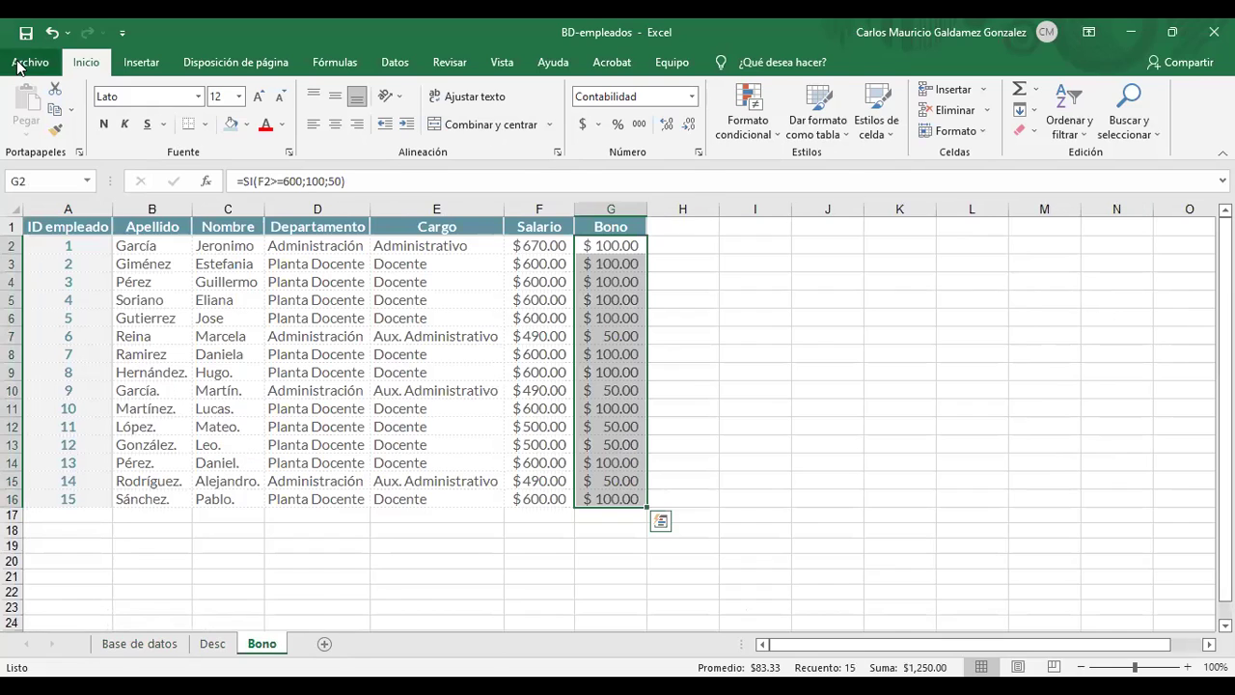
left_click(29, 63)
left_click(83, 233)
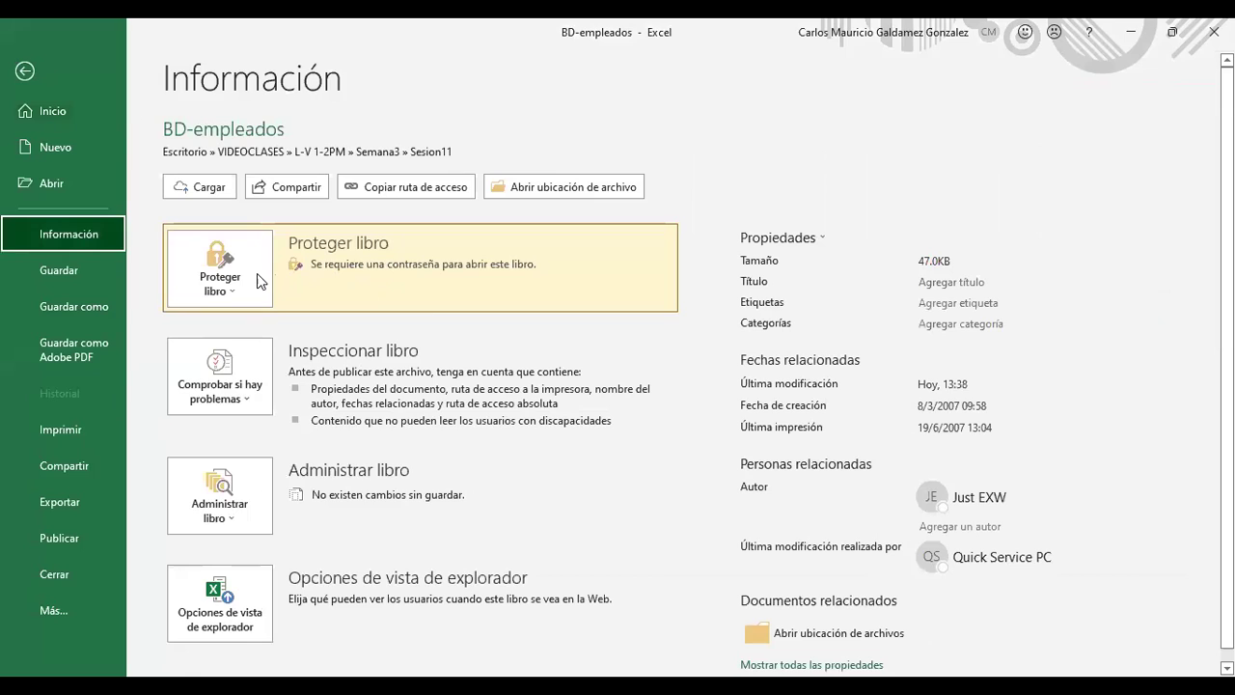
left_click(259, 280)
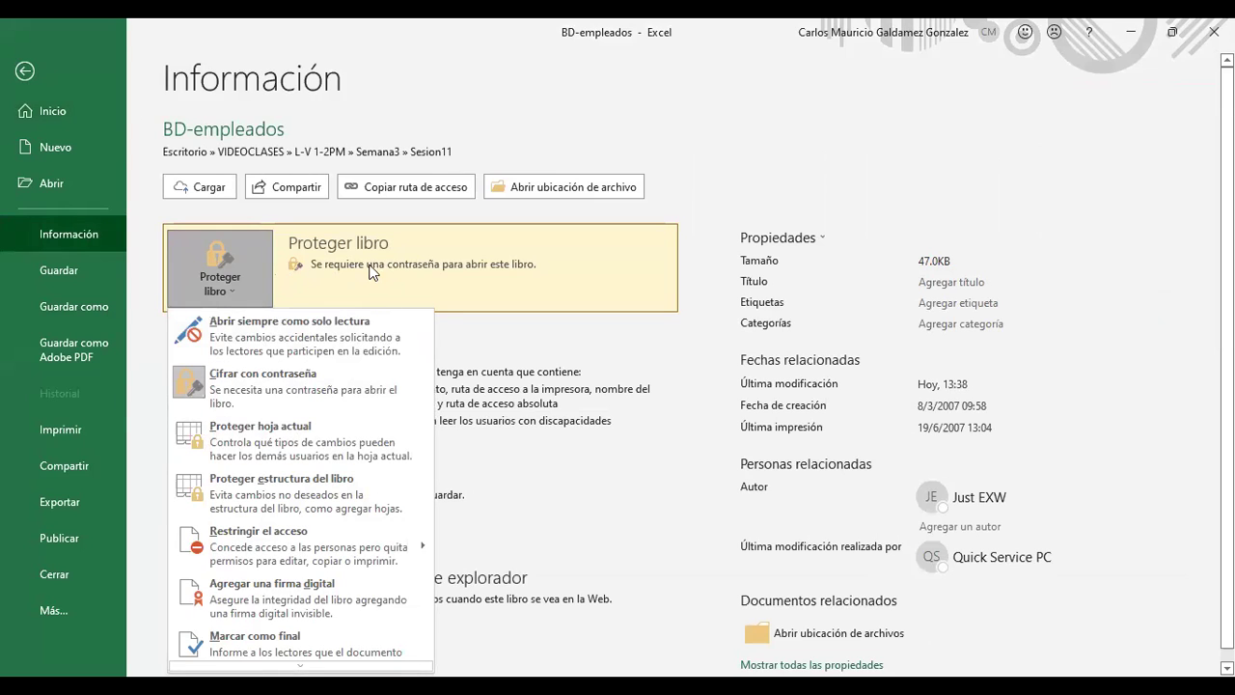
key("Escape")
key("Escape")
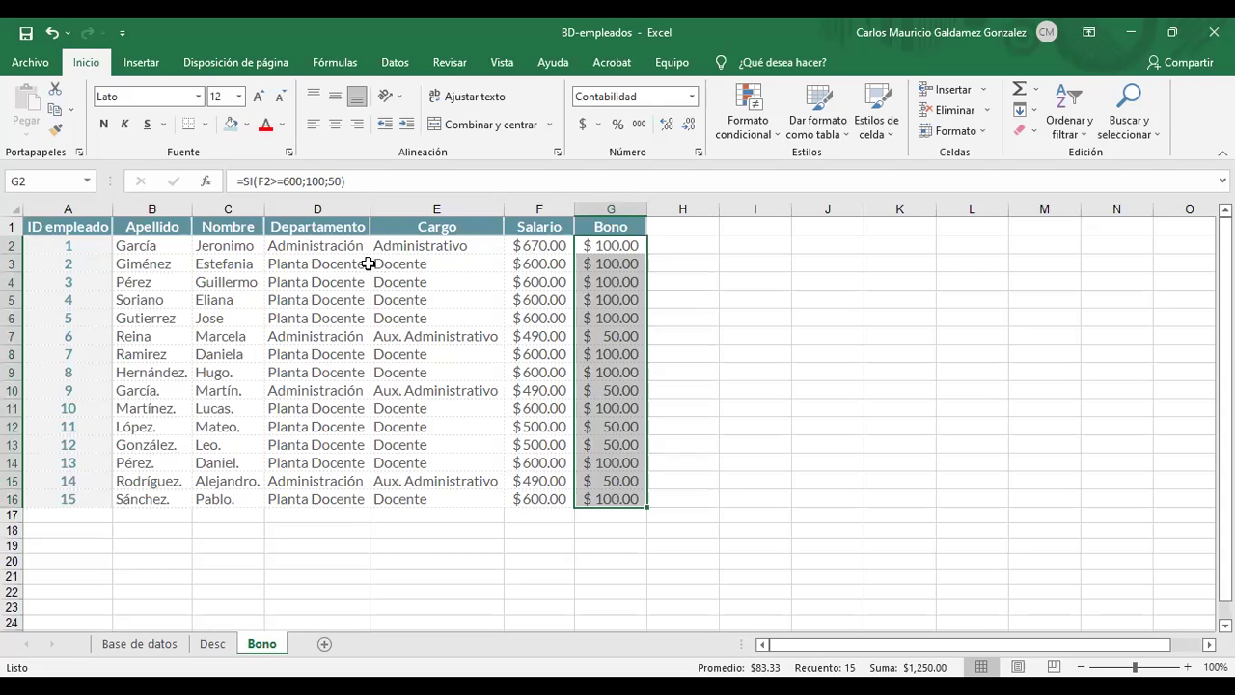
Step: On Base de datos, select the SalarioNeto cells I4:I18
left_click(145, 644)
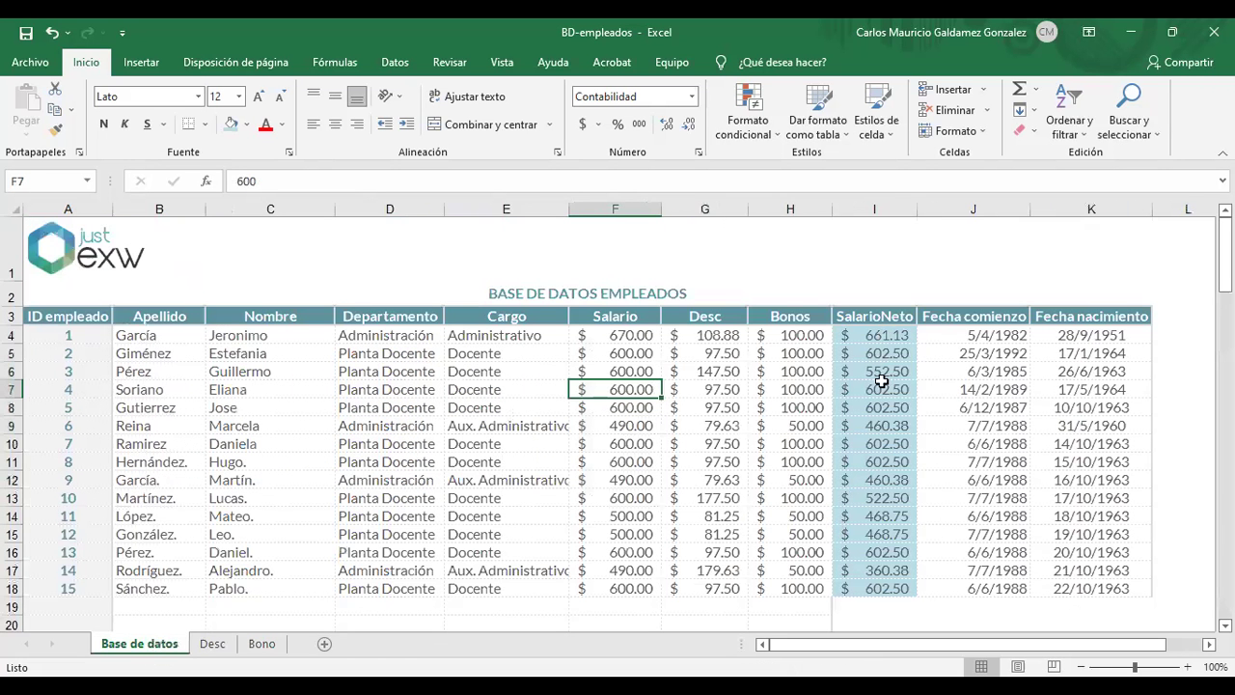
left_click_drag(887, 335, 876, 407)
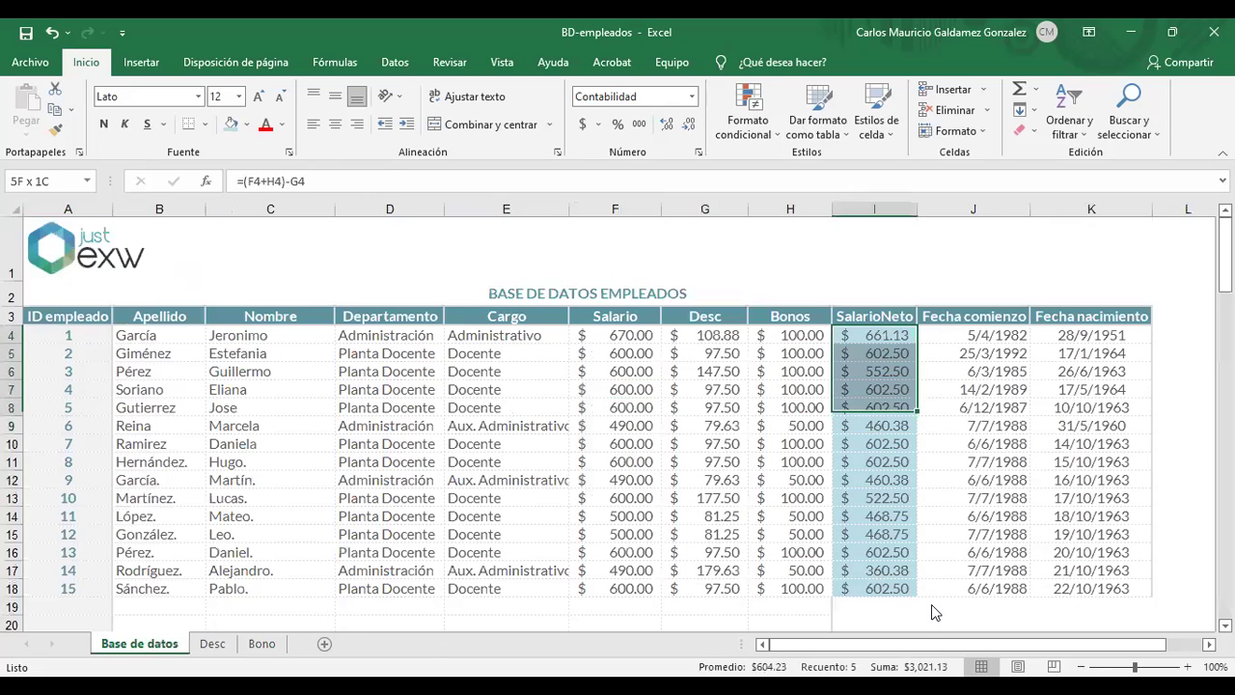
left_click_drag(933, 617, 874, 589)
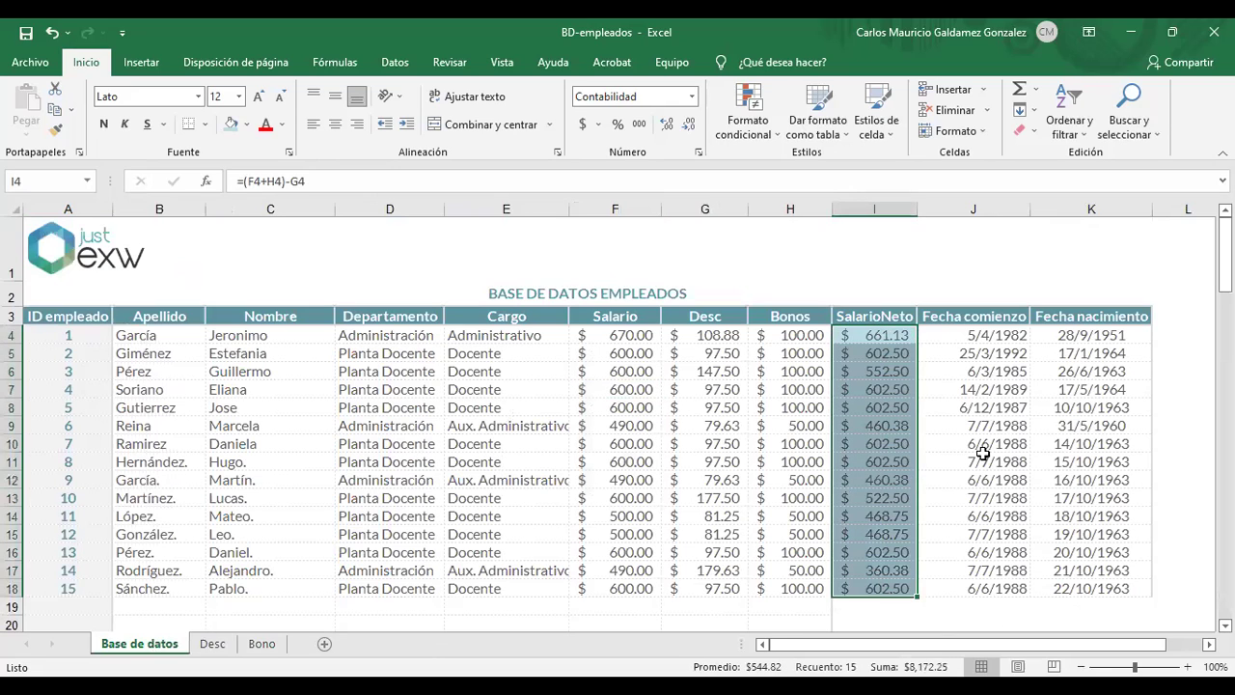
right_click(888, 441)
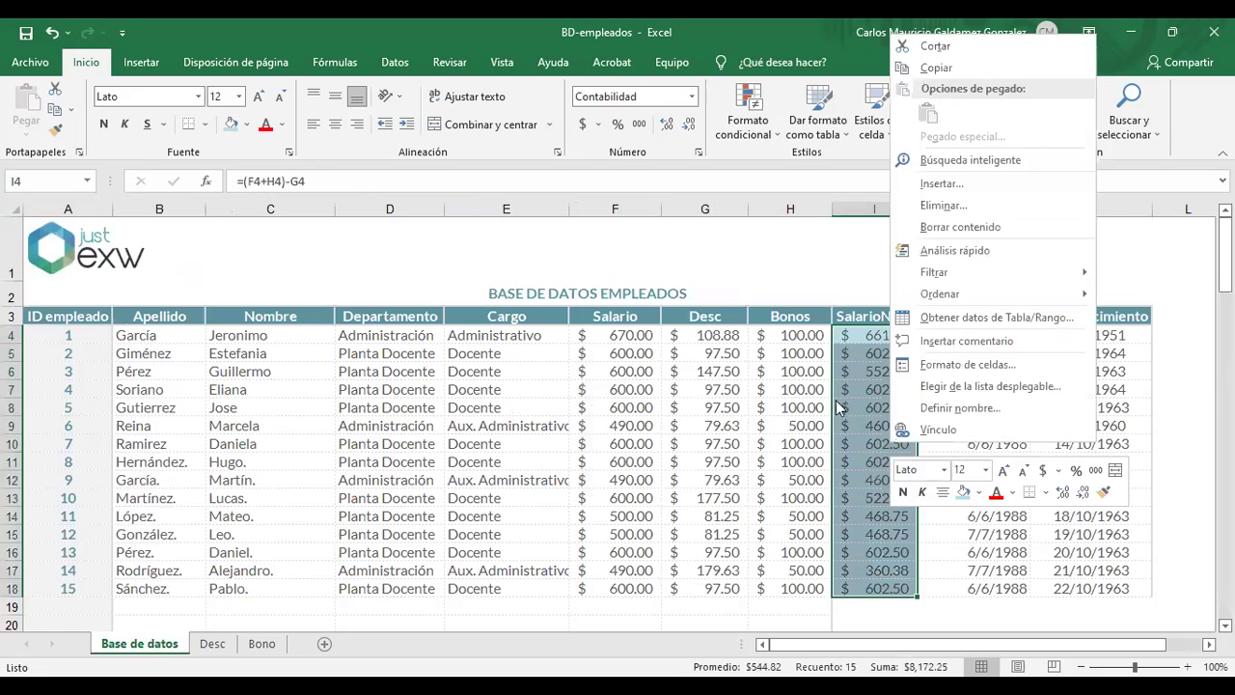
key("Escape")
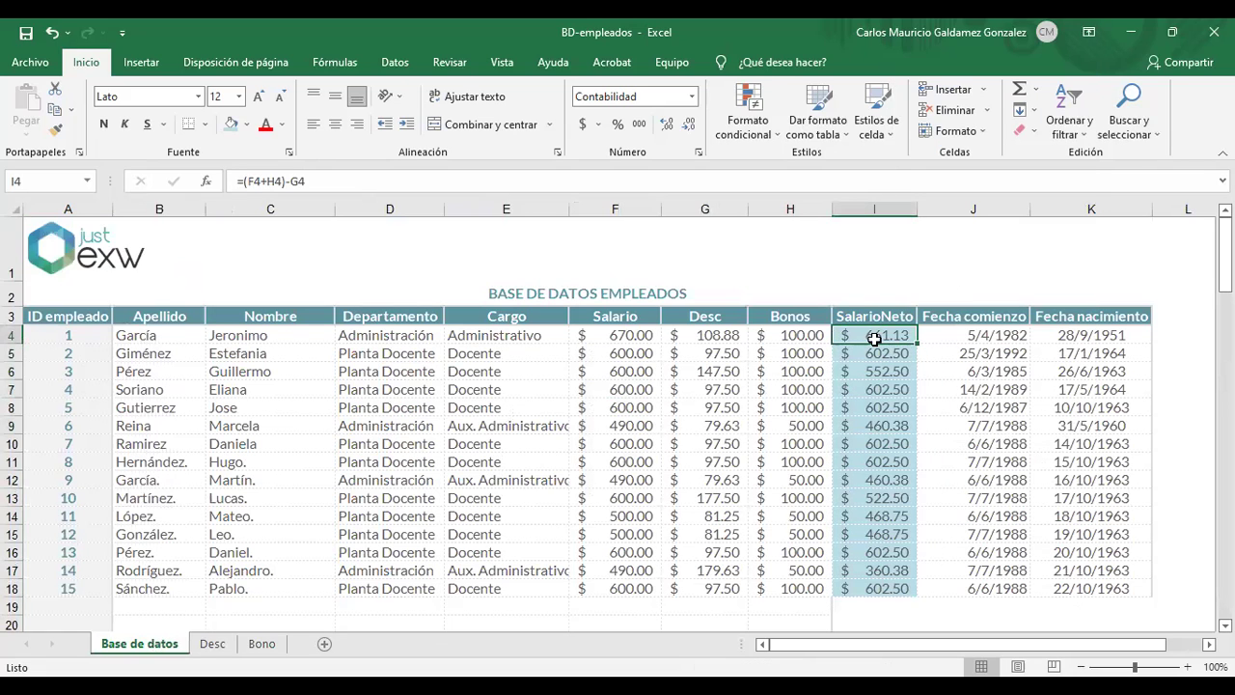
left_click_drag(874, 357, 870, 591)
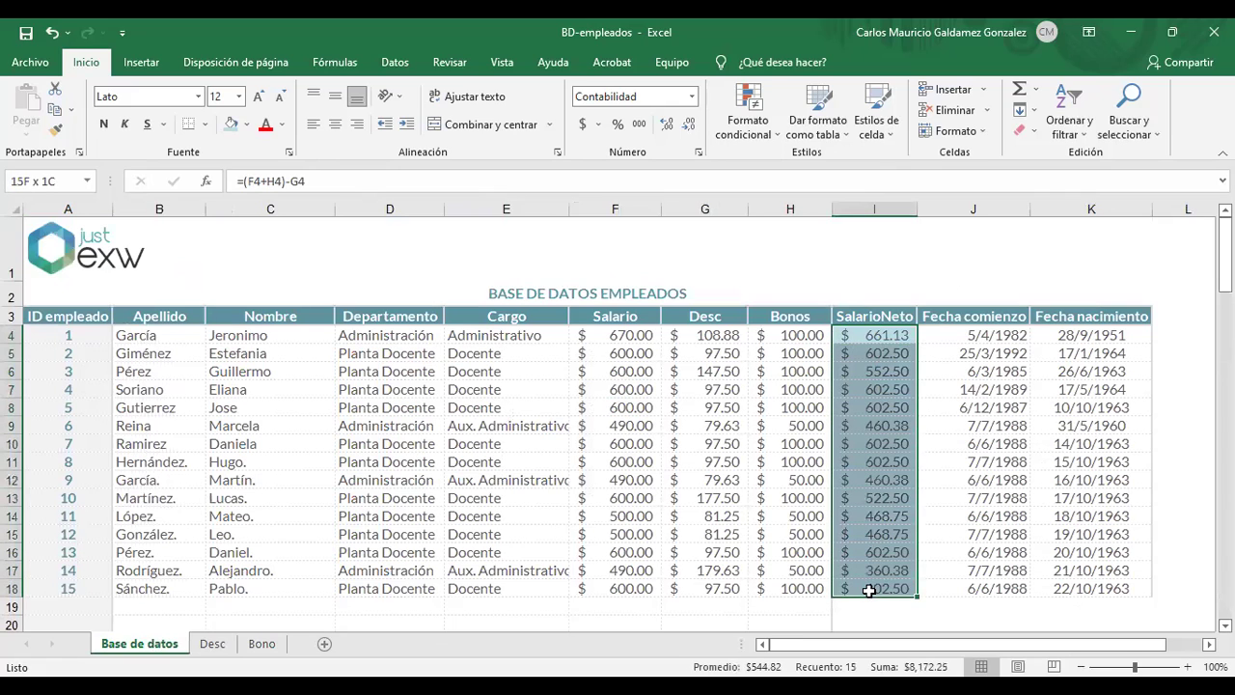
left_click_drag(870, 591, 869, 591)
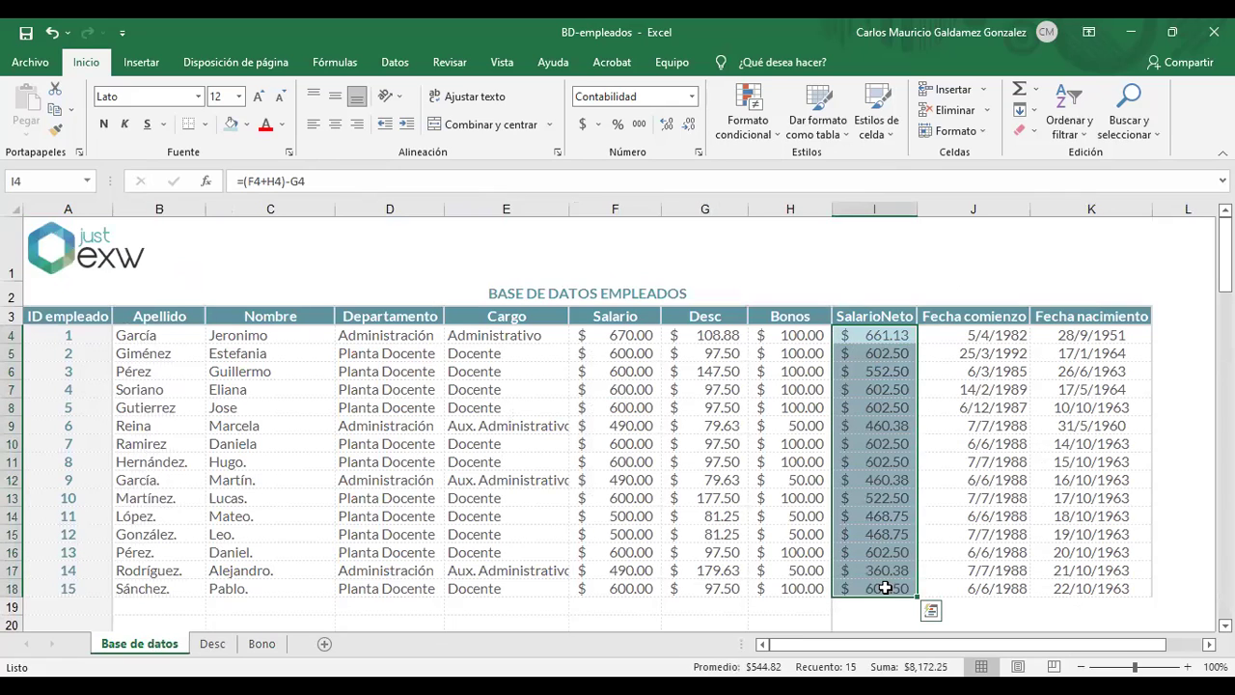
Step: Scroll through the ribbon tabs to reach the Revisar tools
left_click(141, 67)
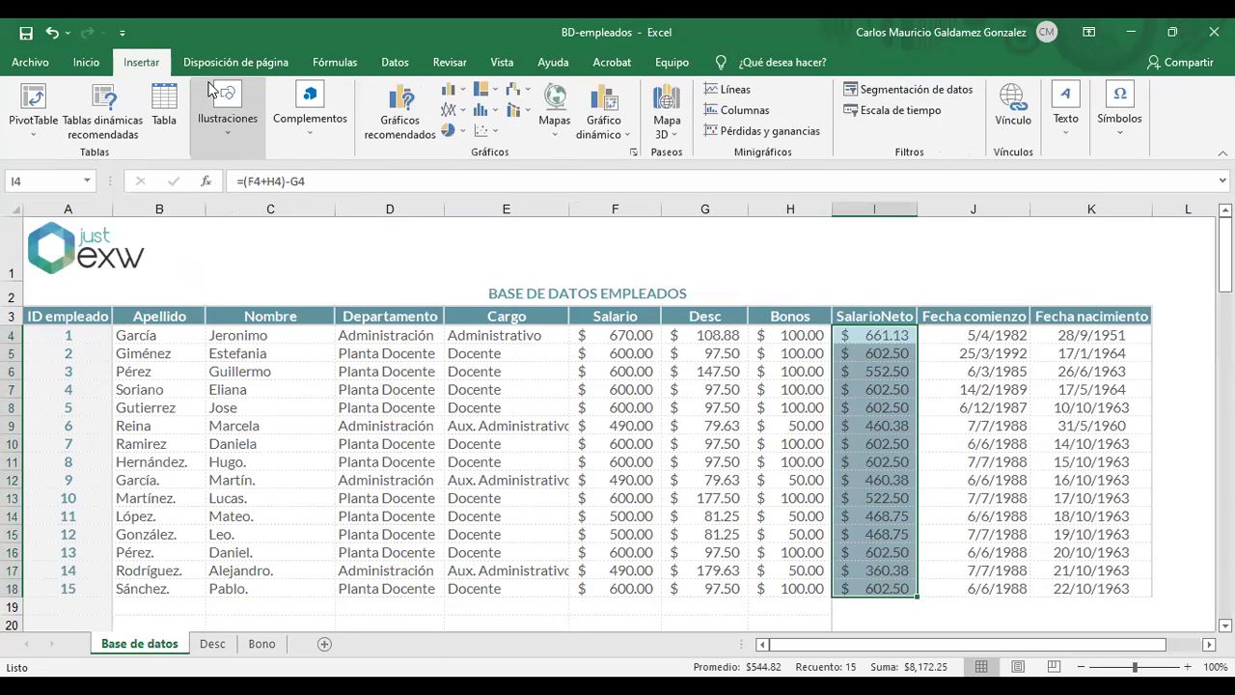
scroll(212, 89, "down", 1)
scroll(212, 89, "down", 1)
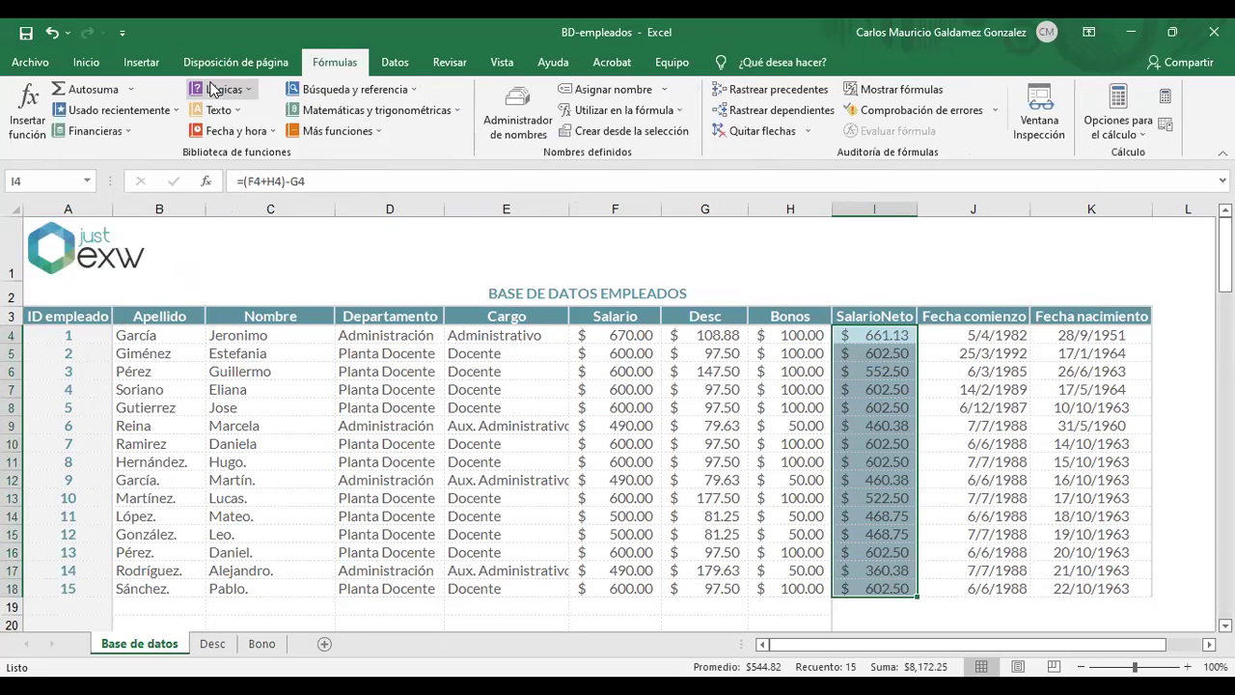
scroll(212, 89, "down", 1)
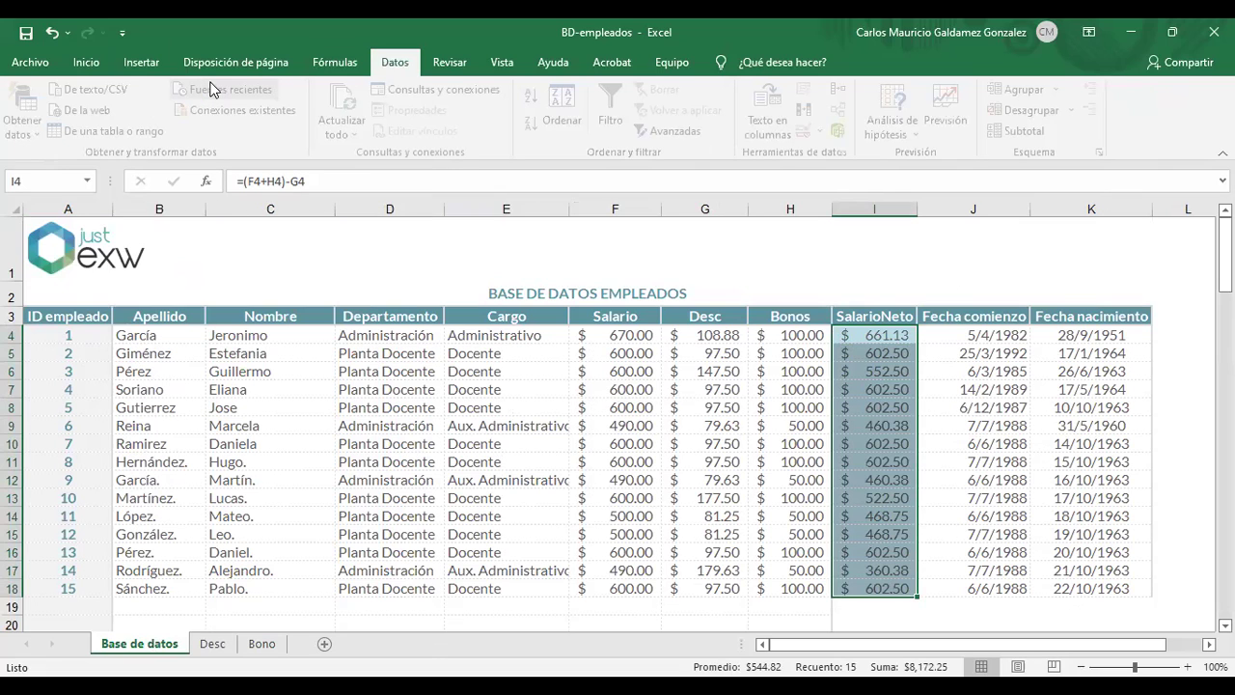
scroll(212, 89, "down", 1)
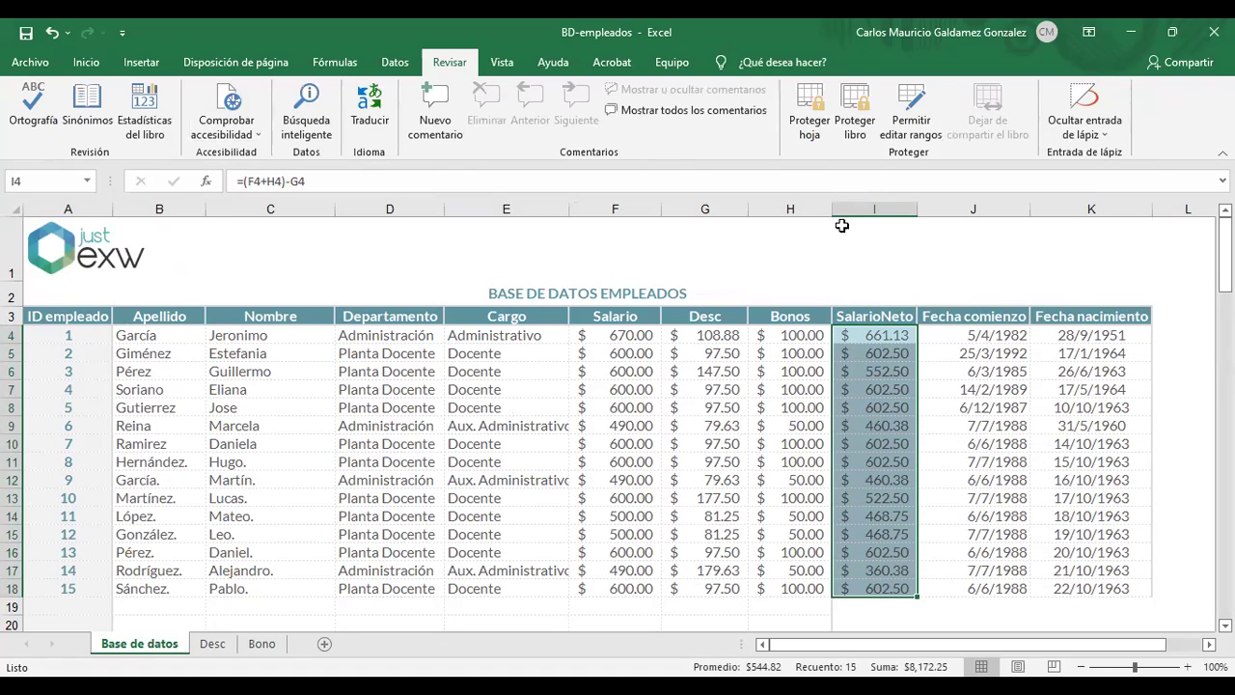
mouse_move(904, 414)
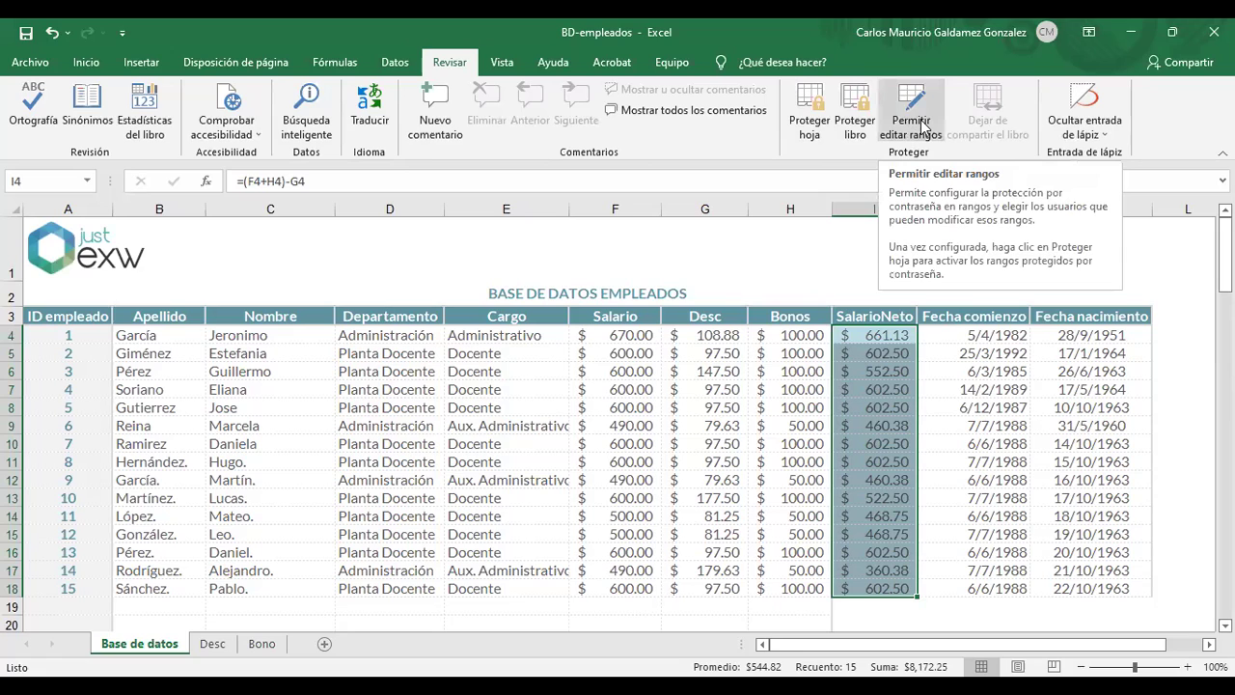
left_click(921, 126)
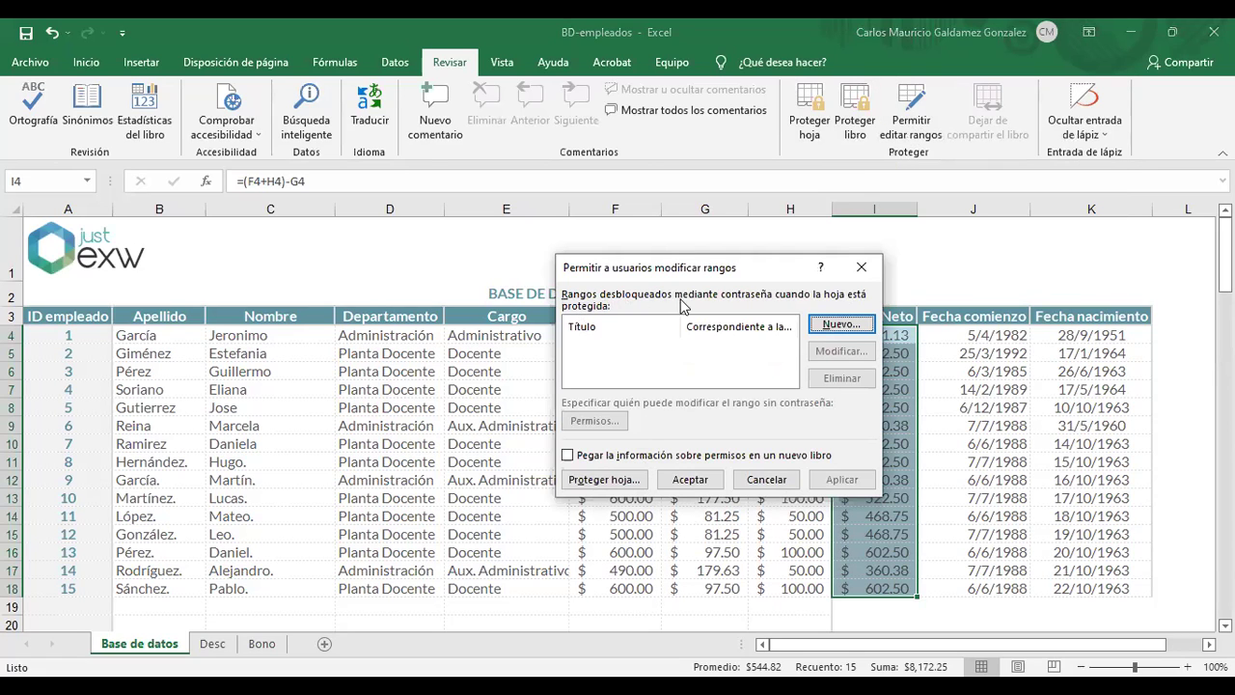
left_click(767, 481)
left_click_drag(605, 333, 622, 587)
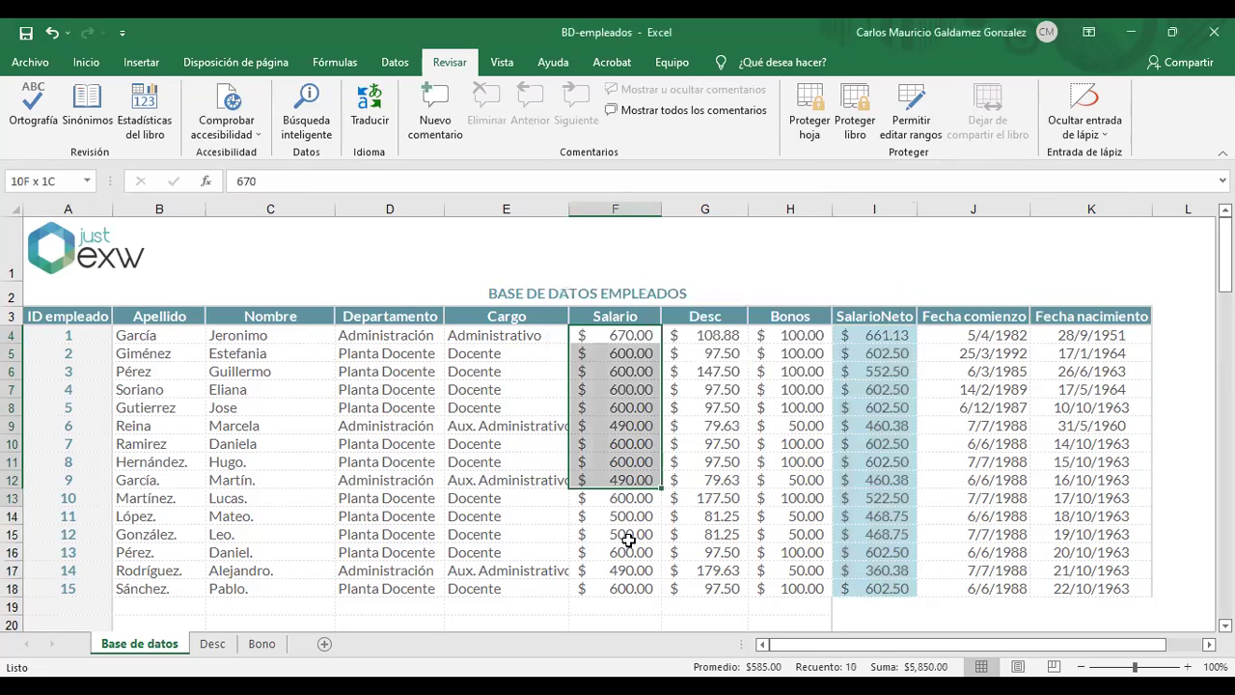
left_click_drag(961, 338, 1071, 587)
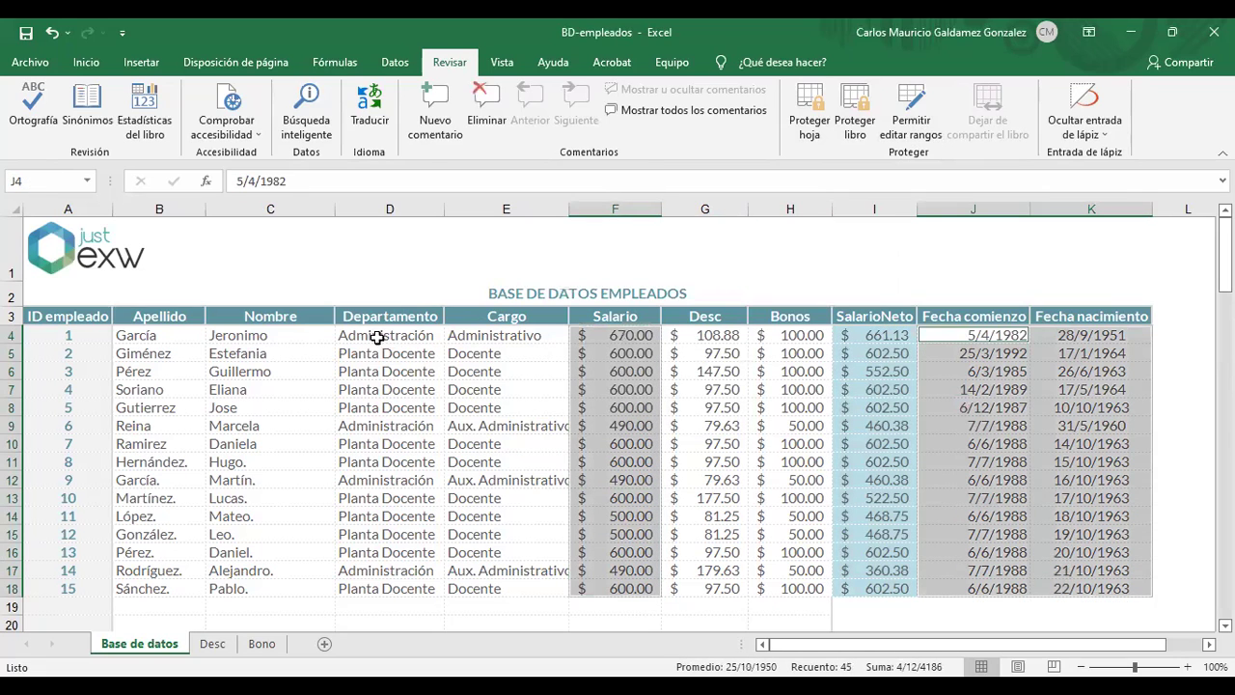
left_click_drag(135, 335, 484, 587)
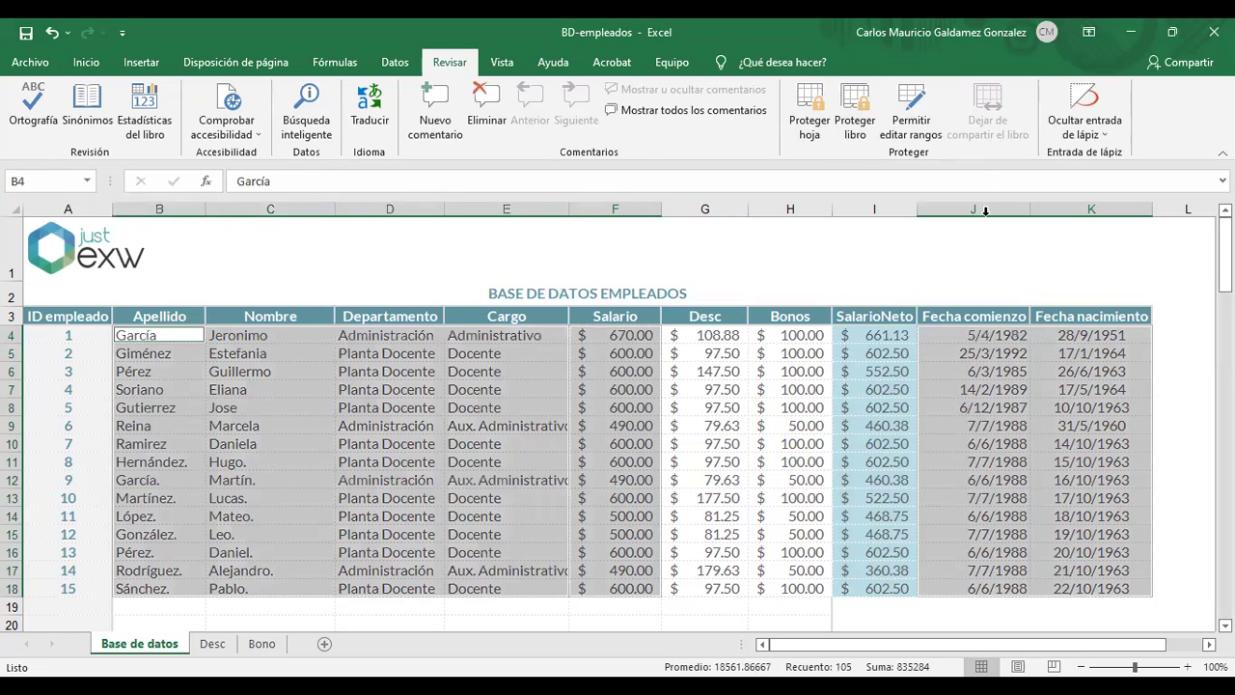
left_click(917, 121)
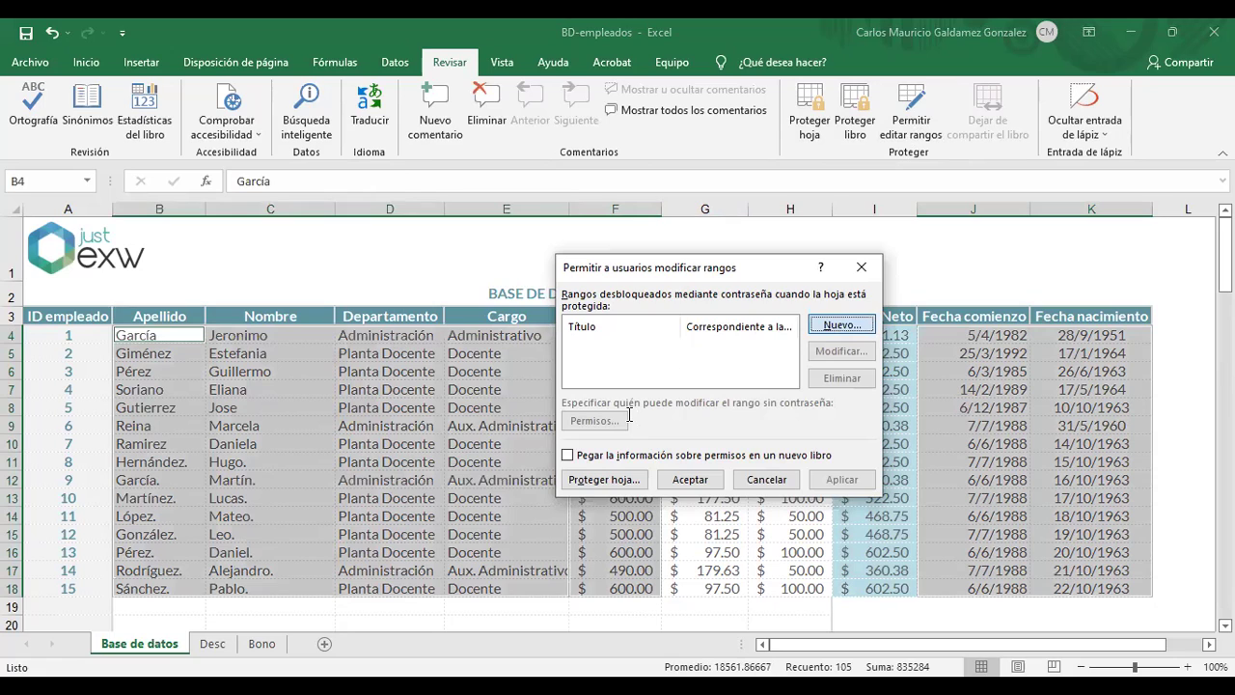
key("Return")
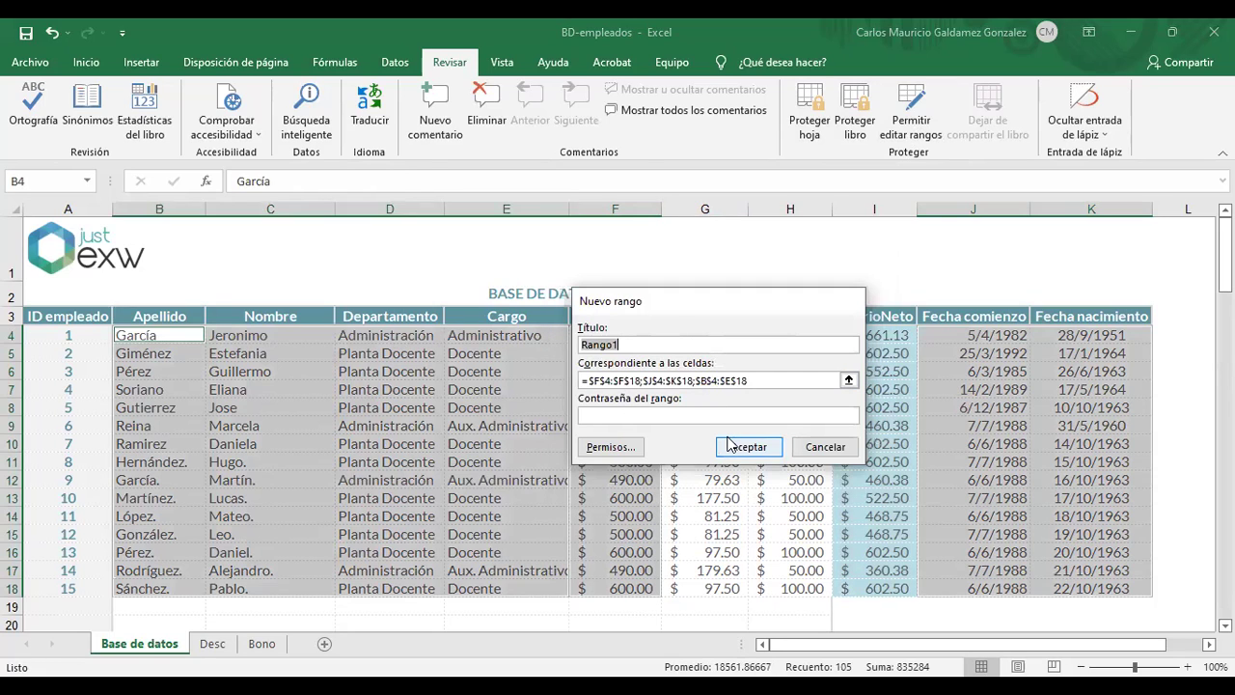
left_click(654, 417)
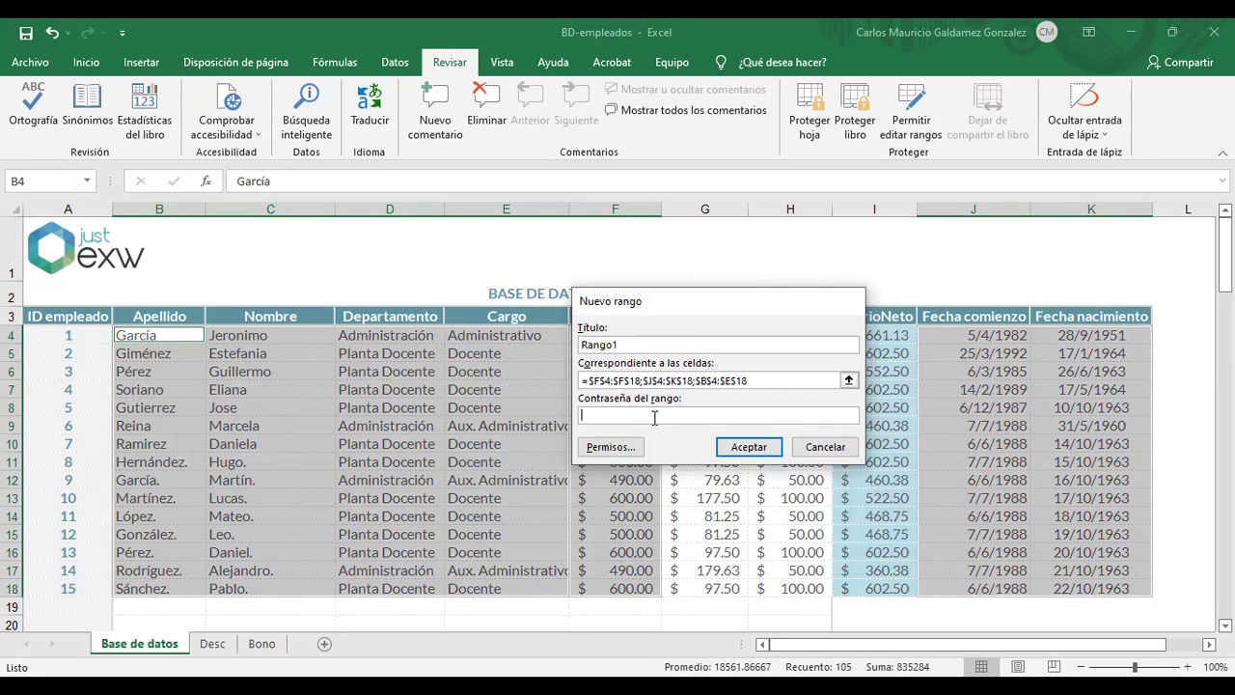
left_click(614, 448)
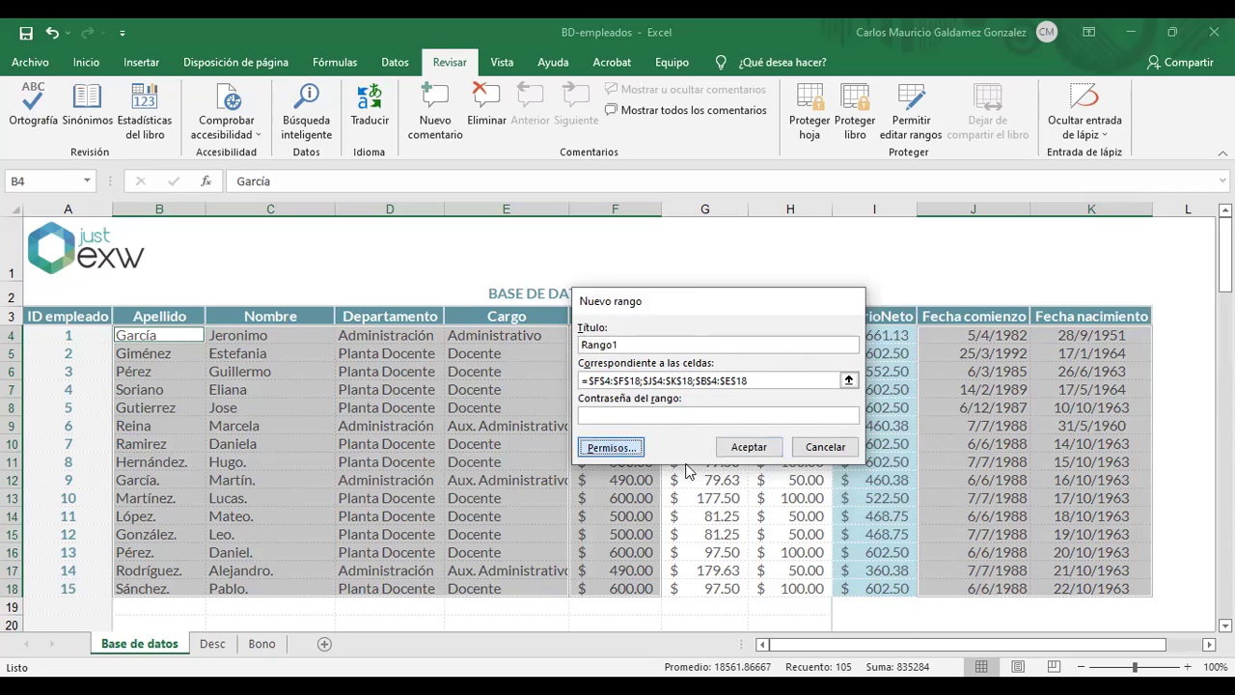
left_click(899, 273)
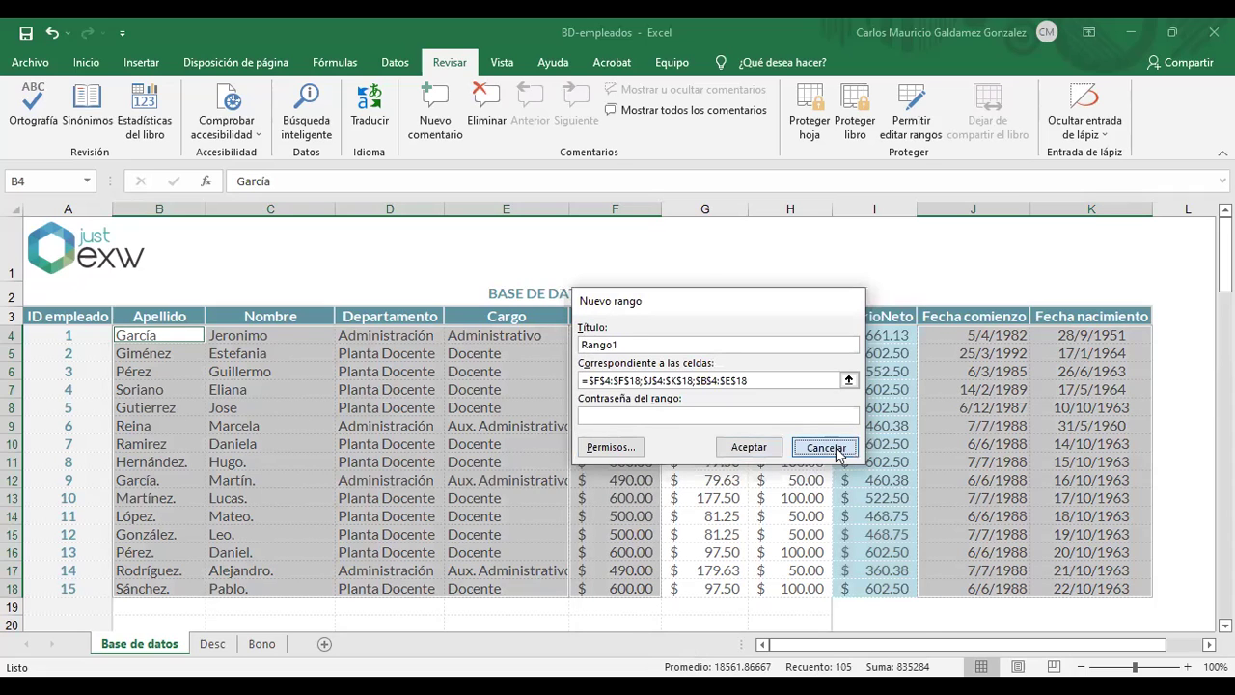
left_click(826, 447)
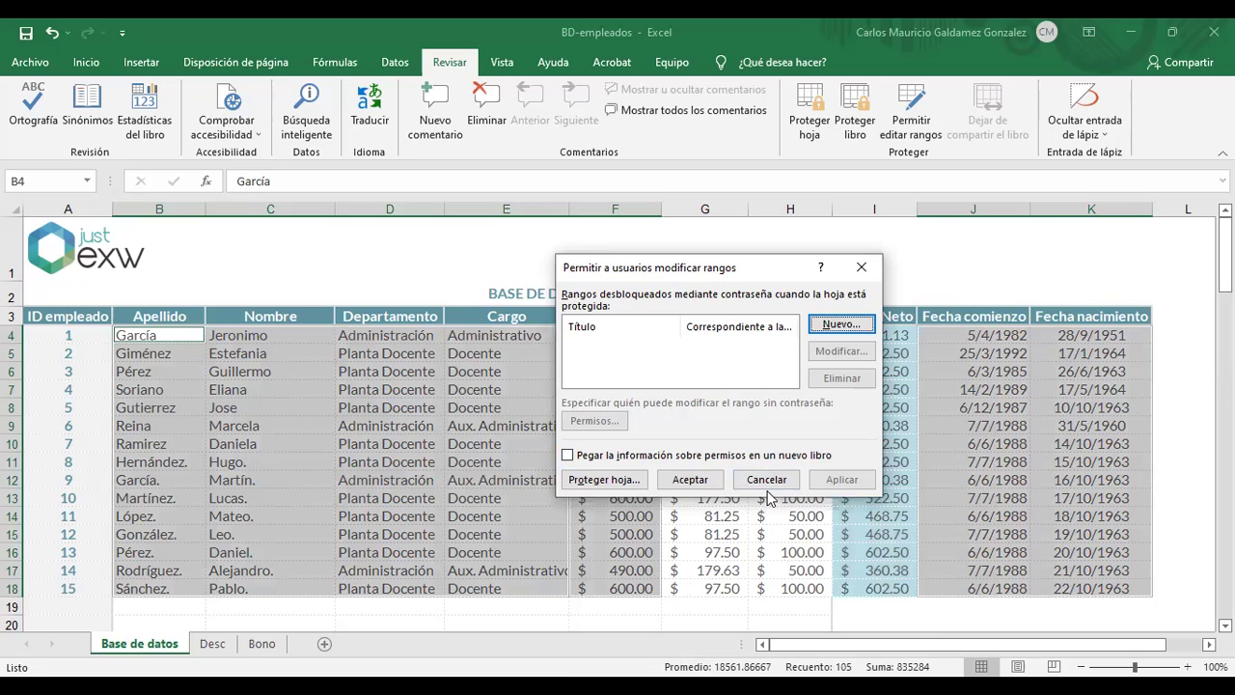
left_click(764, 480)
left_click(714, 407)
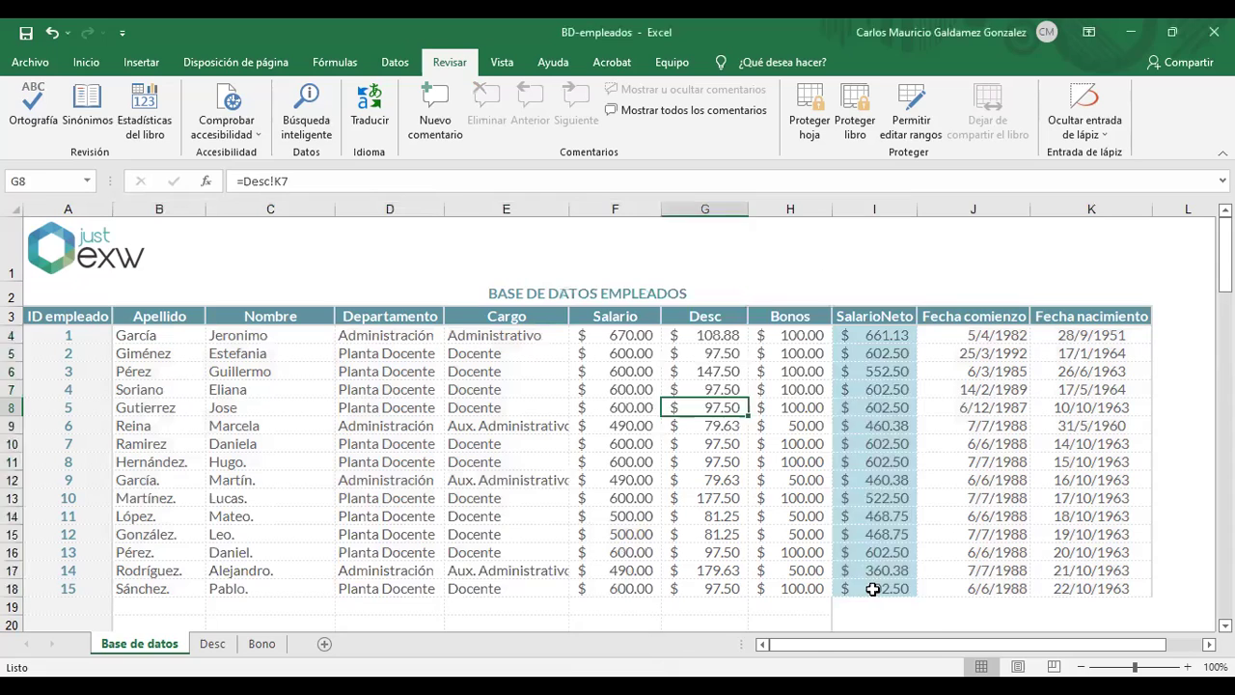
Step: Create editable range Rango1 over I4:I18, protected by a confirmed range password
left_click_drag(854, 339, 873, 589)
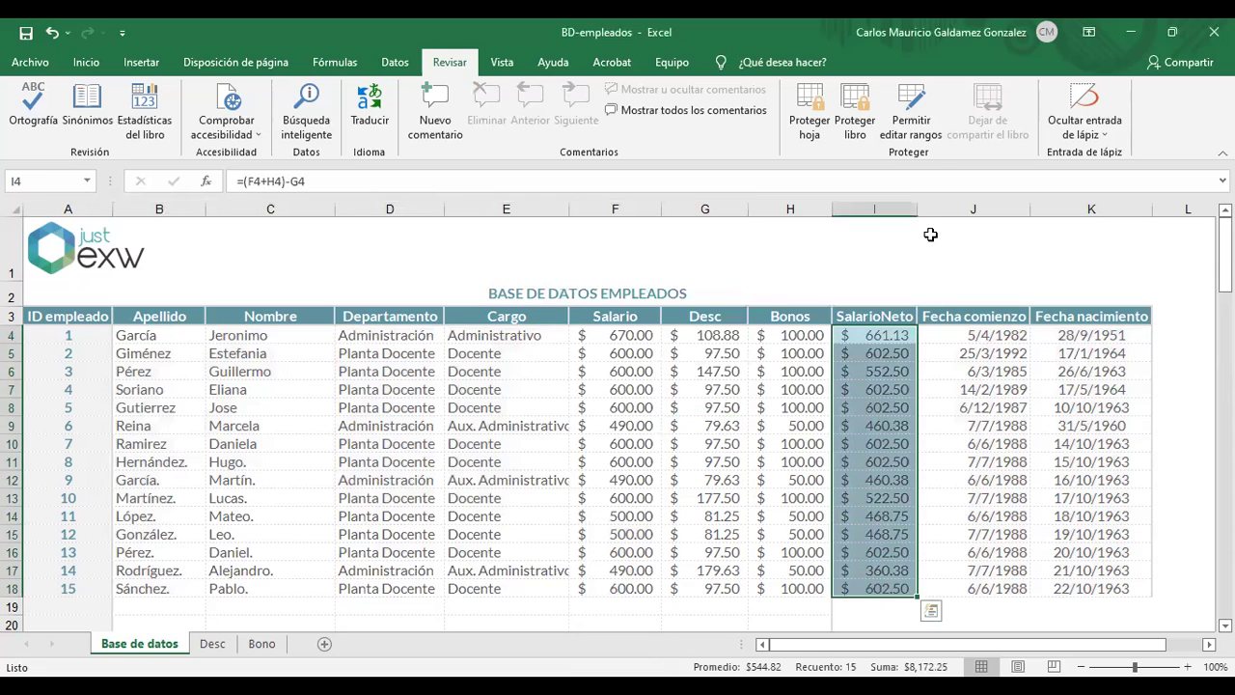
left_click(907, 132)
left_click(834, 327)
left_click(646, 415)
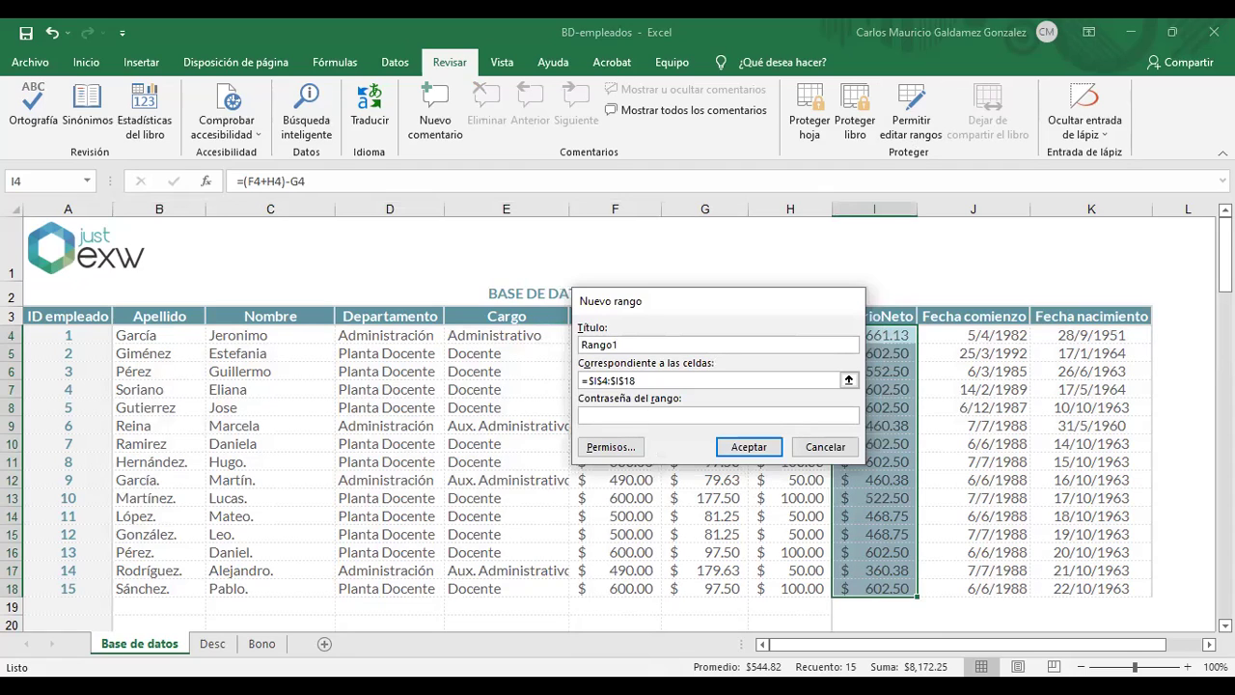
key("Return")
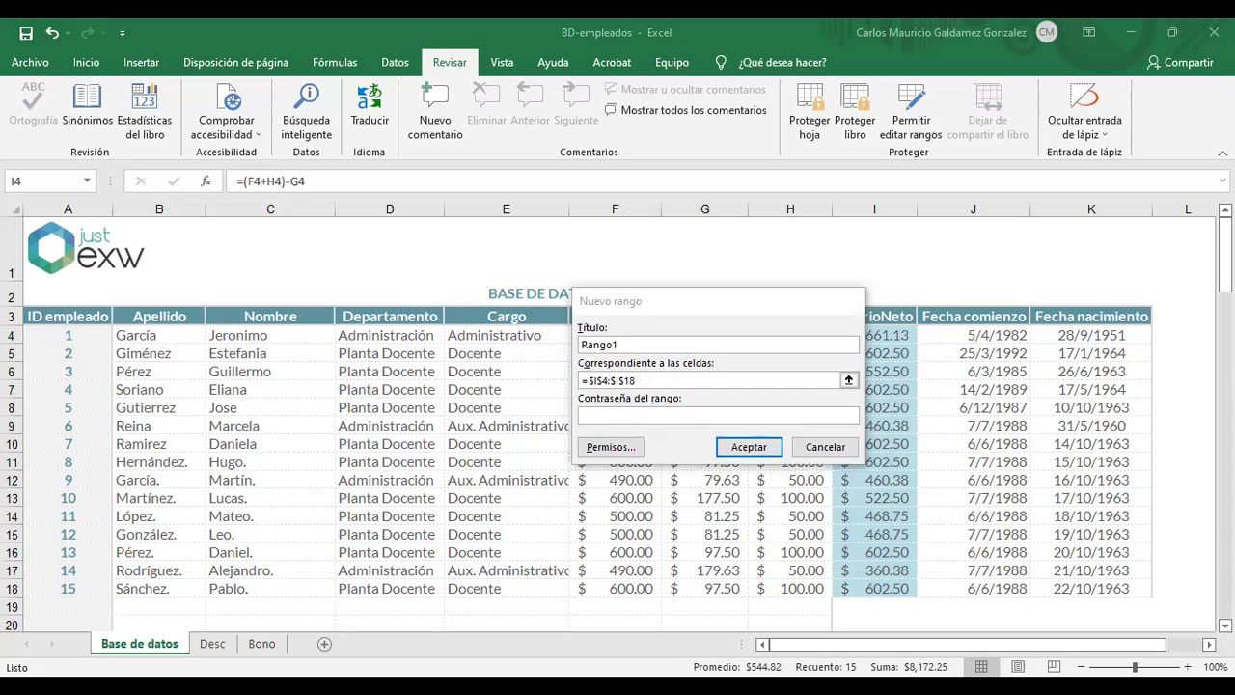
left_click(673, 439)
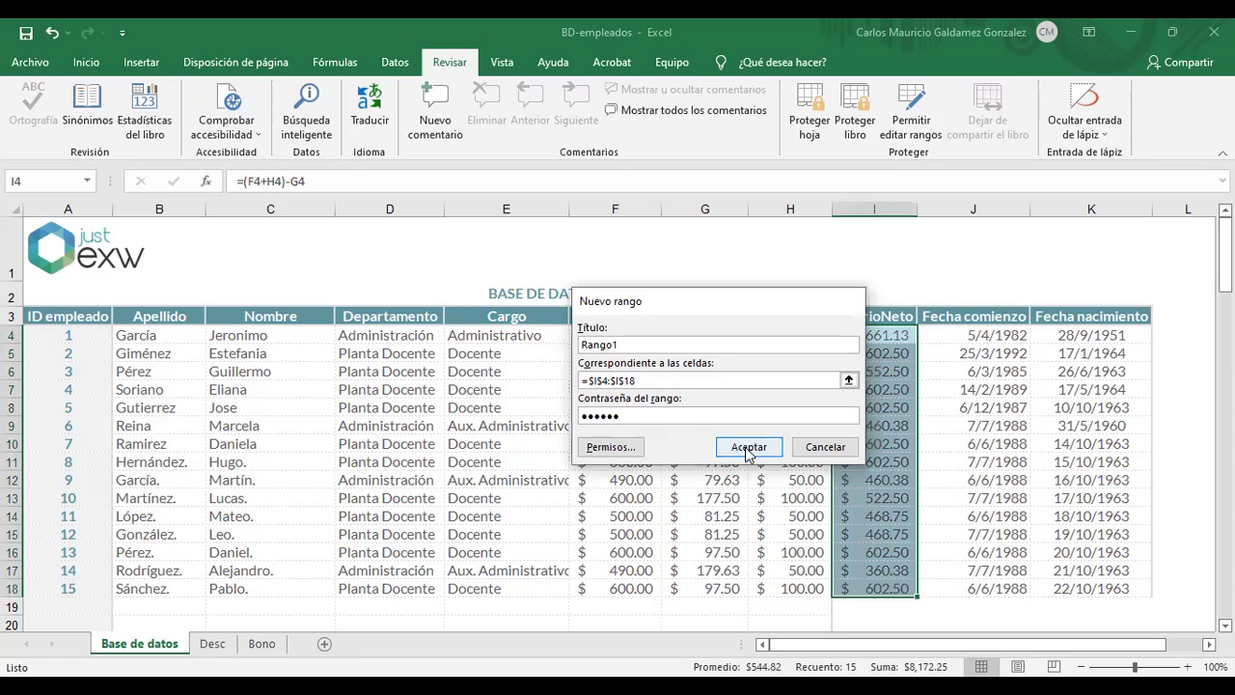
left_click(746, 450)
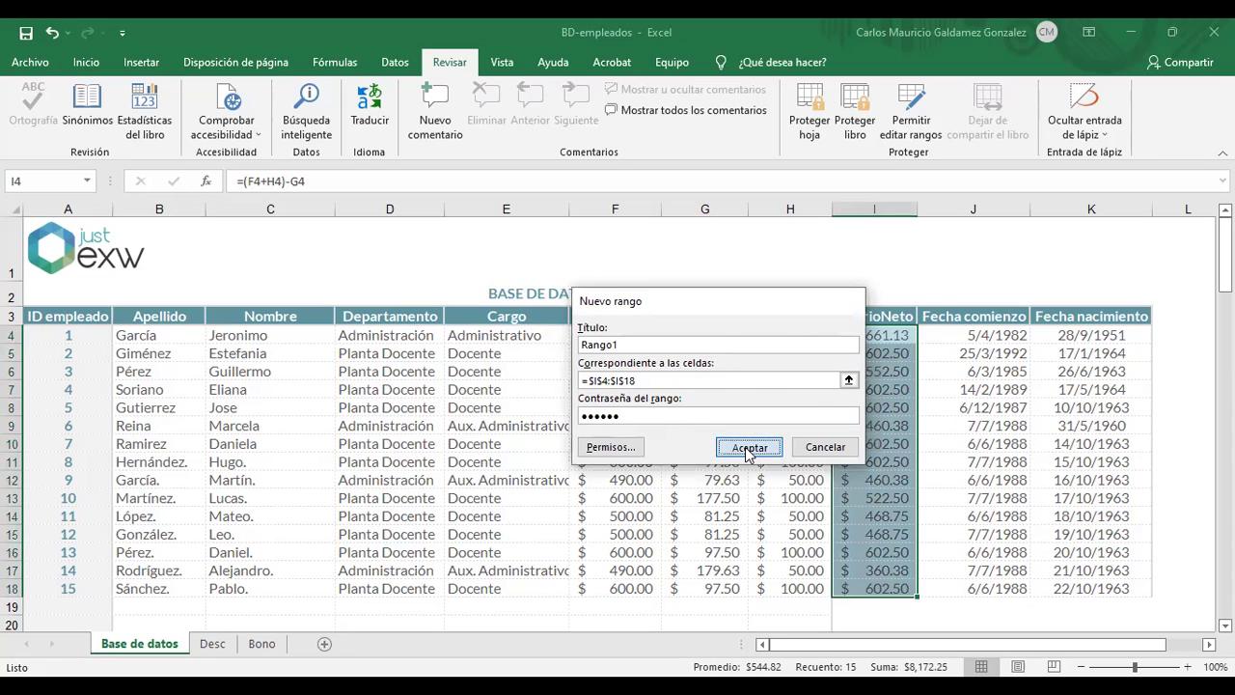
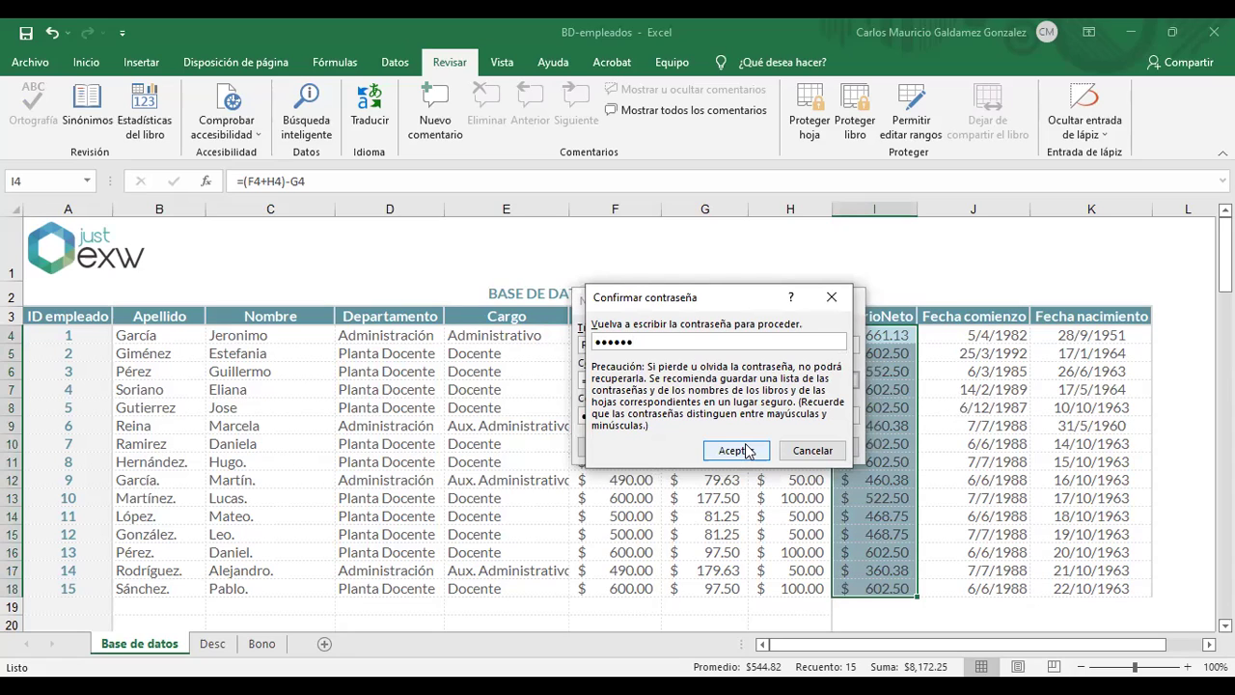
left_click(747, 451)
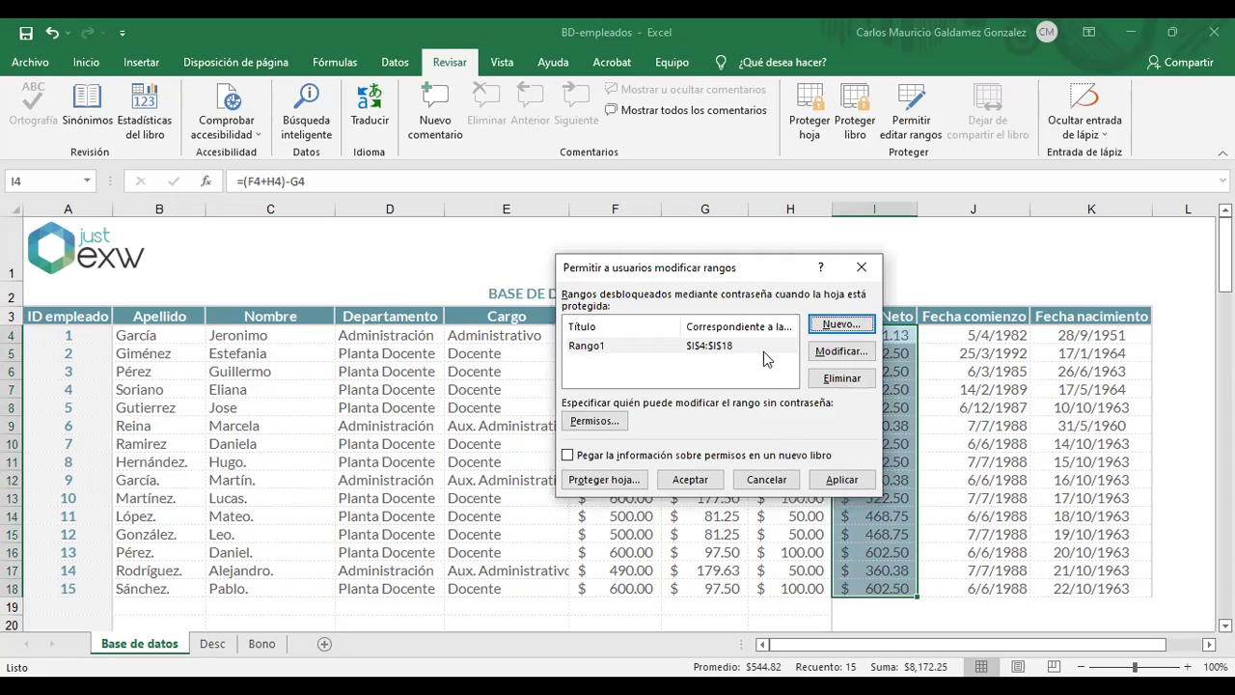
left_click(700, 478)
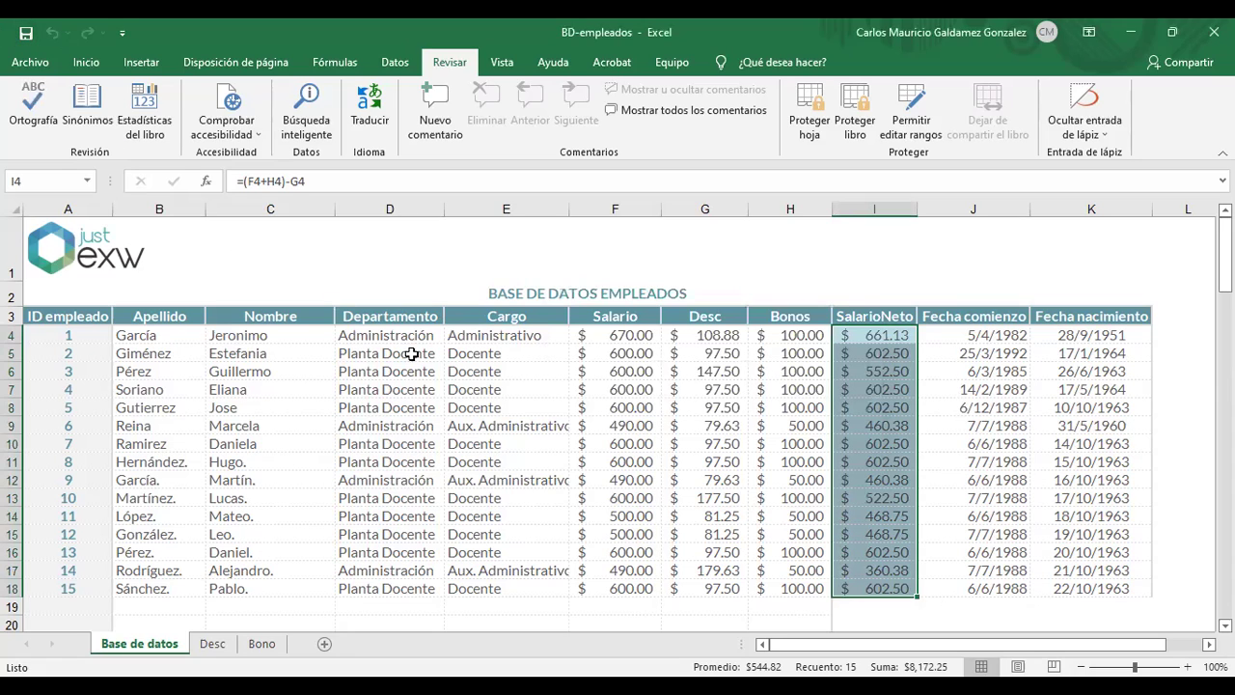
Step: Test-delete the values in H6 and I6, undoing each deletion
left_click(809, 371)
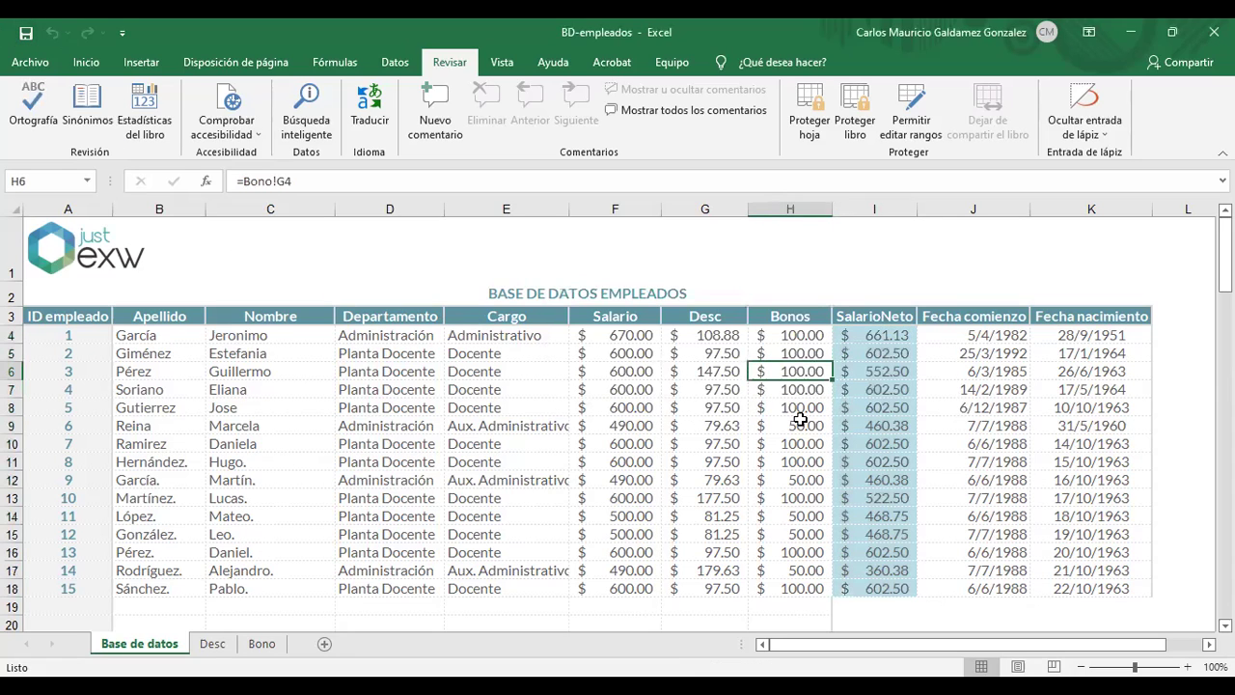
key("Delete")
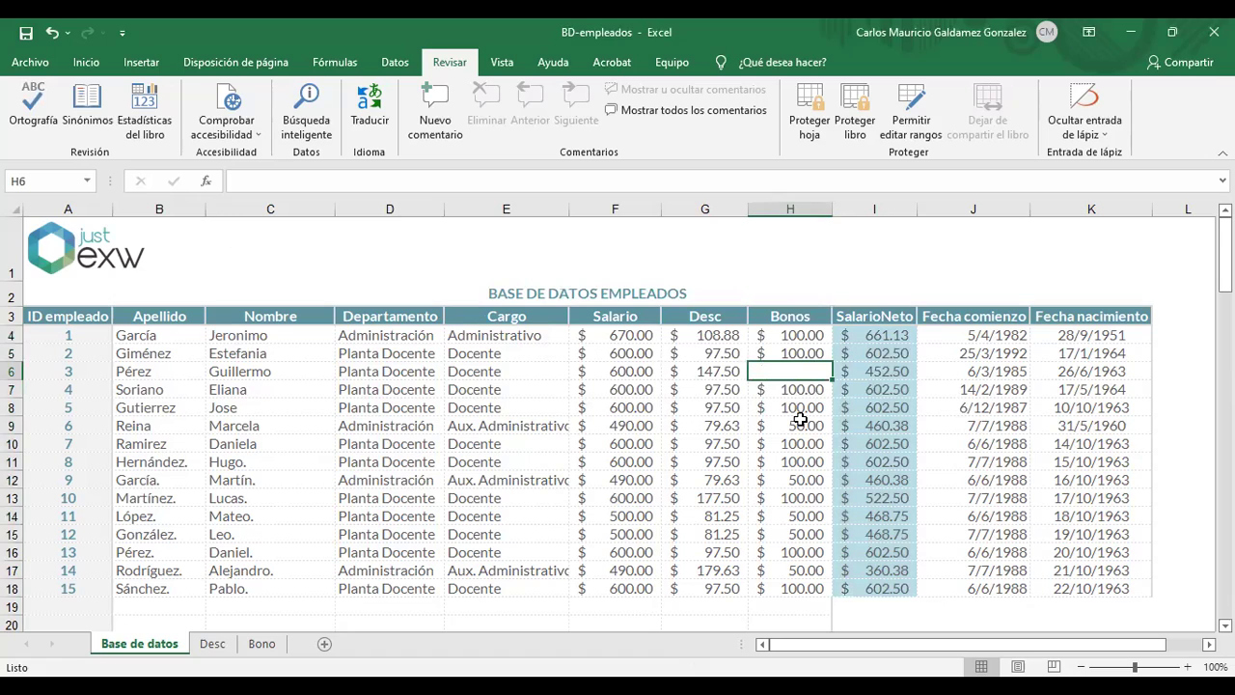
key("ctrl+z")
left_click(857, 371)
key("Delete")
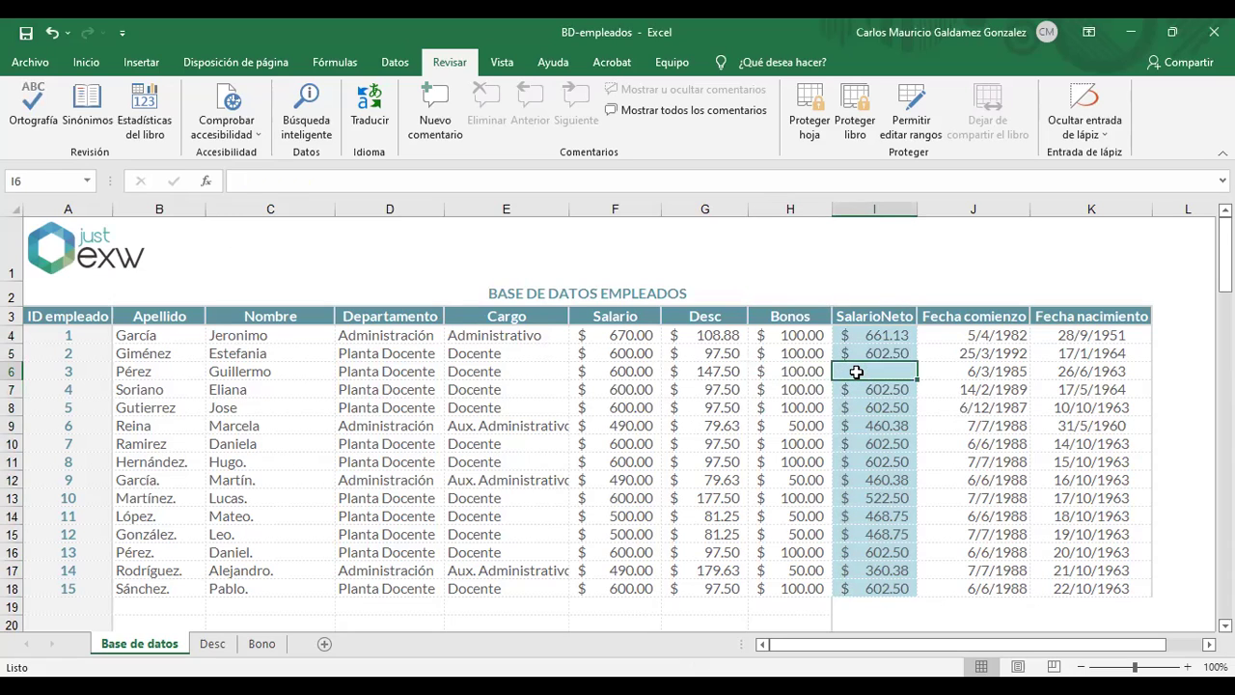
key("Down")
left_click(856, 371)
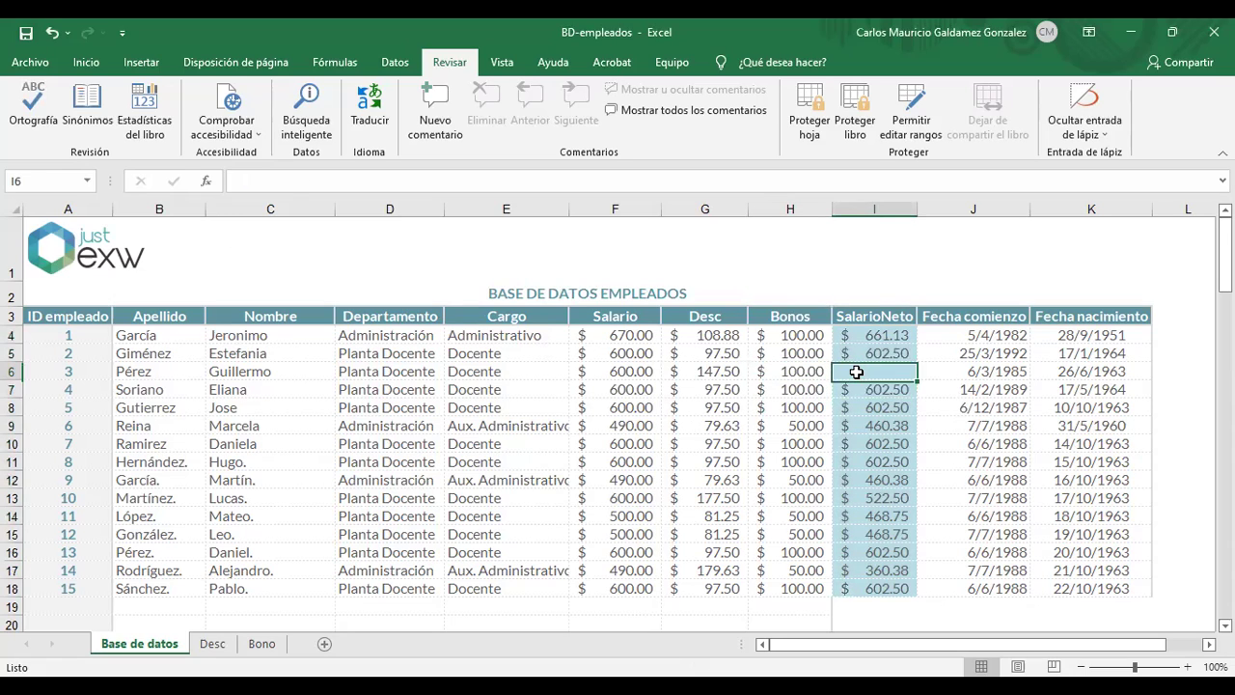
key("ctrl+z")
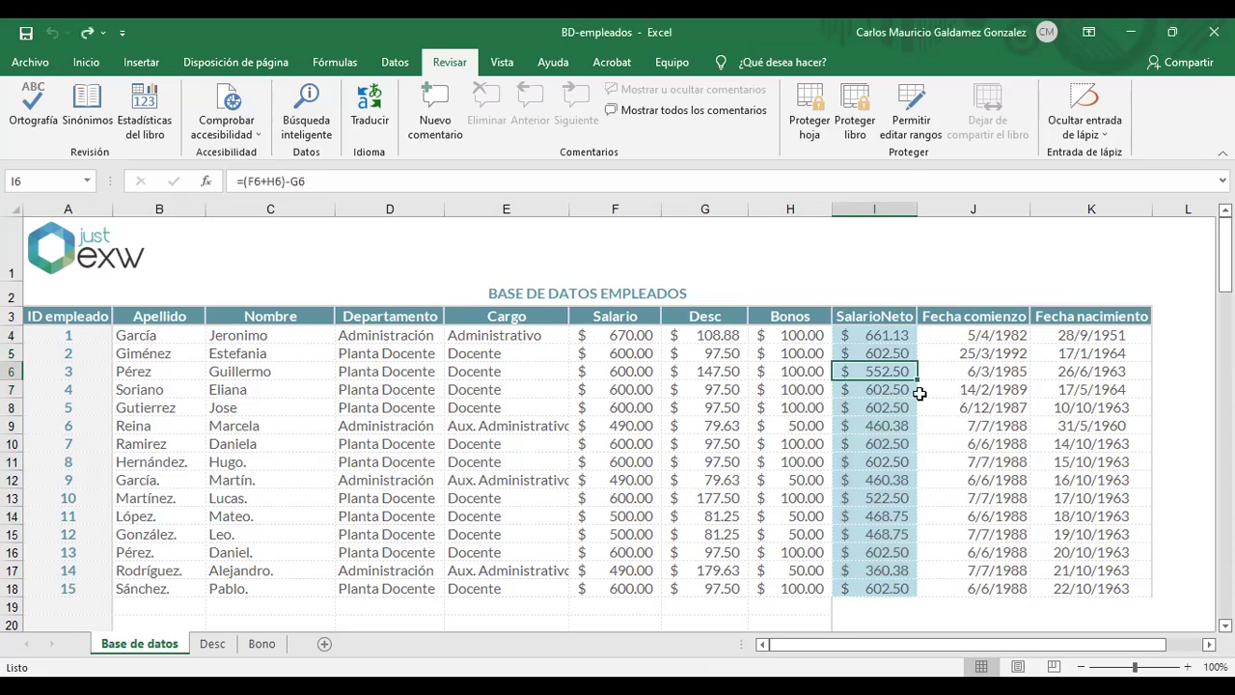
Step: Open Rango1's settings and inspect its user permissions
left_click(905, 142)
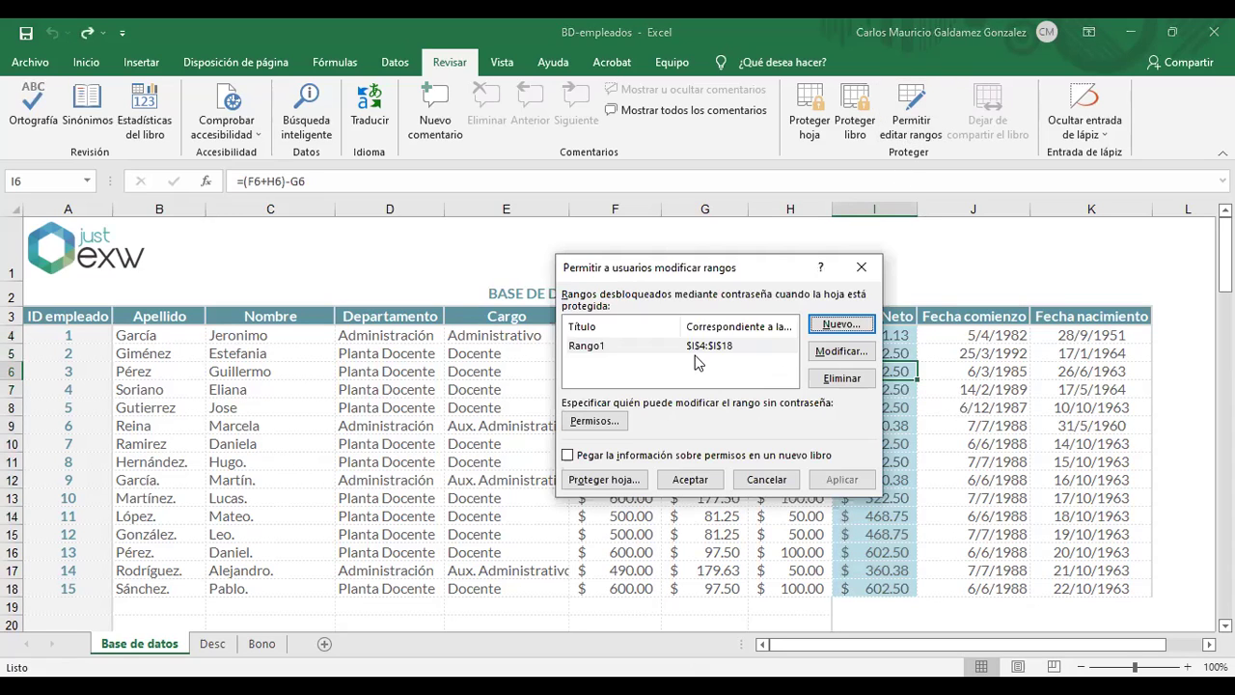
left_click(697, 350)
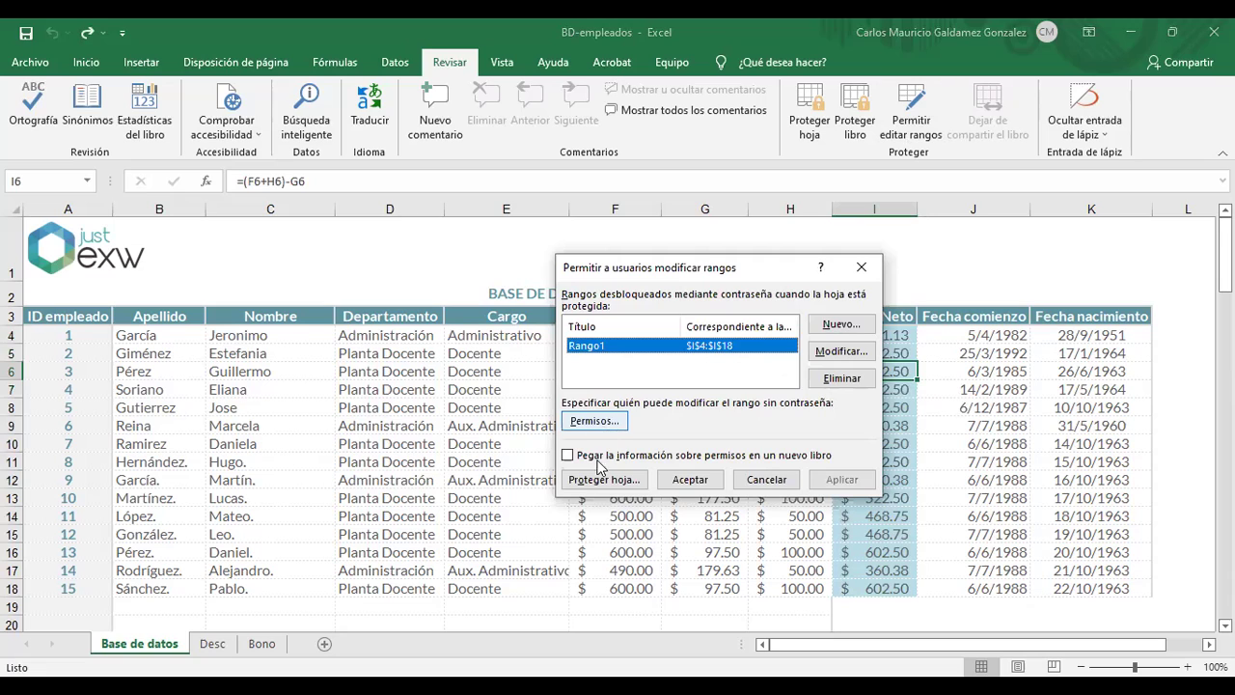
left_click(837, 352)
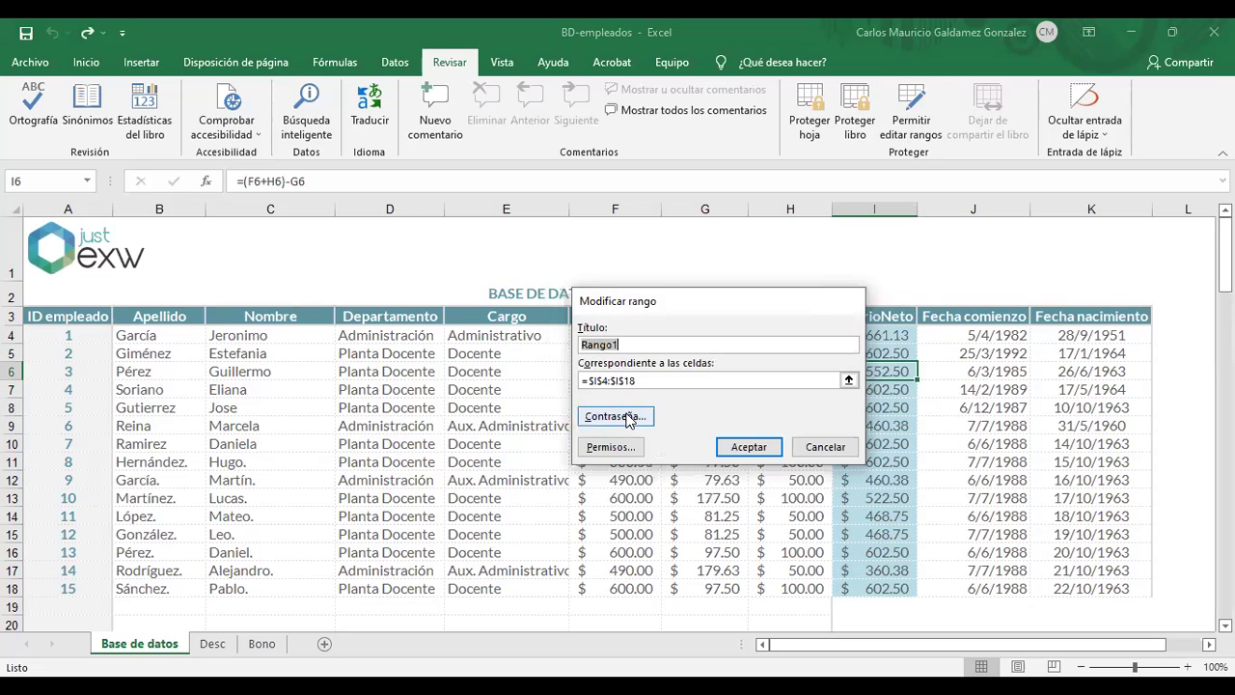
left_click(625, 446)
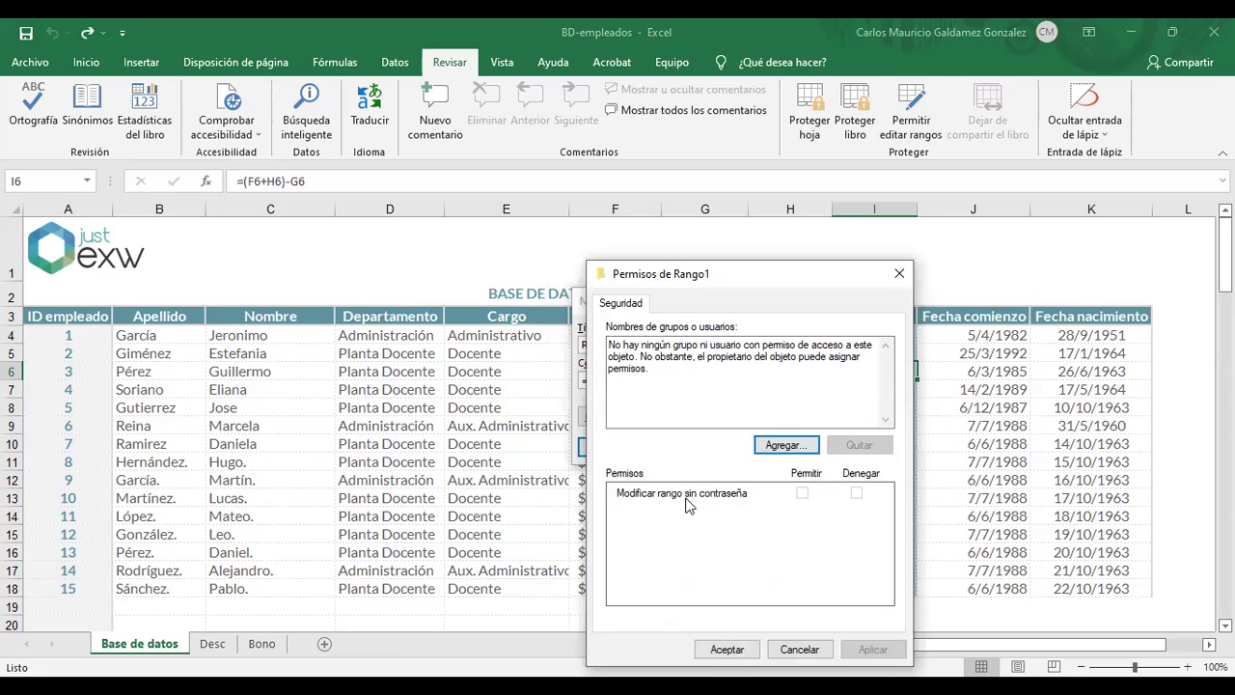
left_click(743, 496)
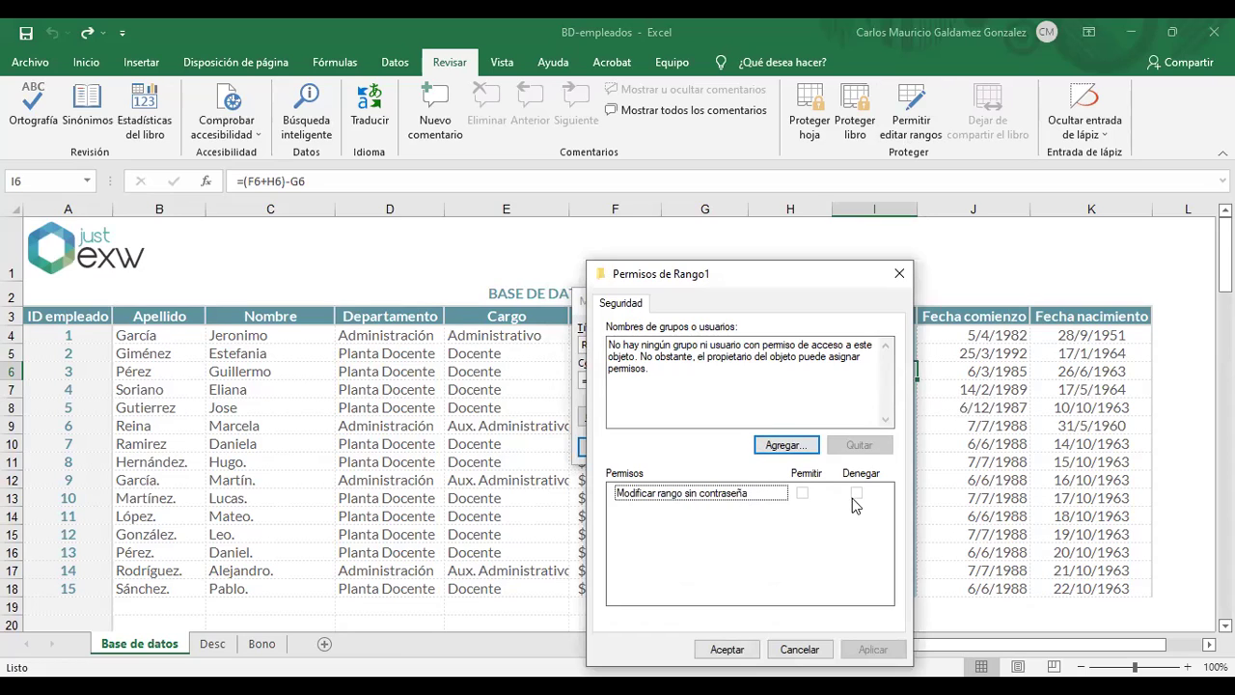
left_click(788, 445)
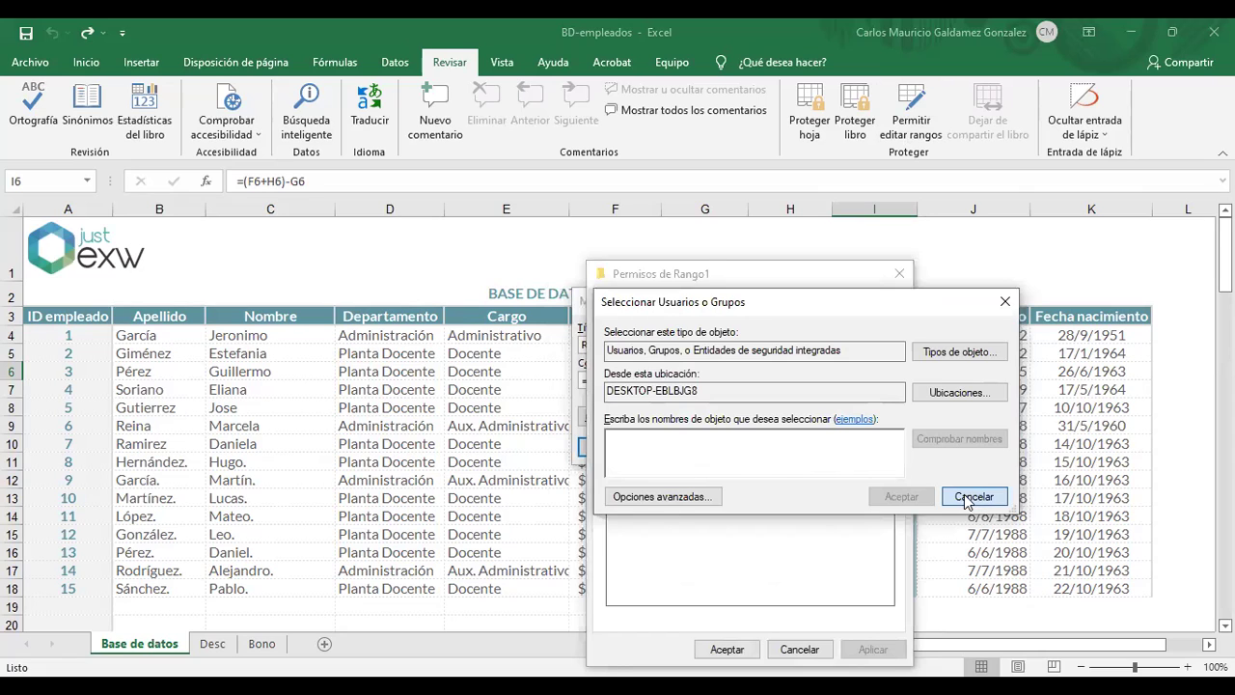
left_click(975, 496)
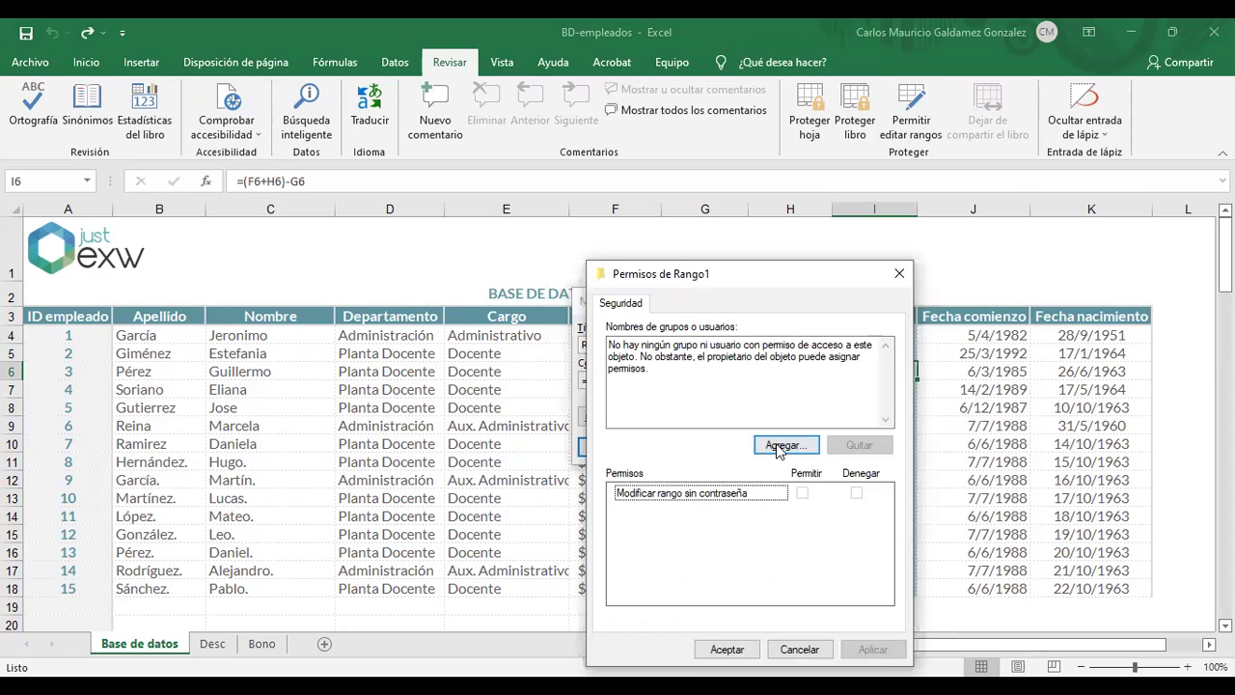
Step: Start adding a user or group to Rango1, then cancel and close permissions
left_click(618, 376)
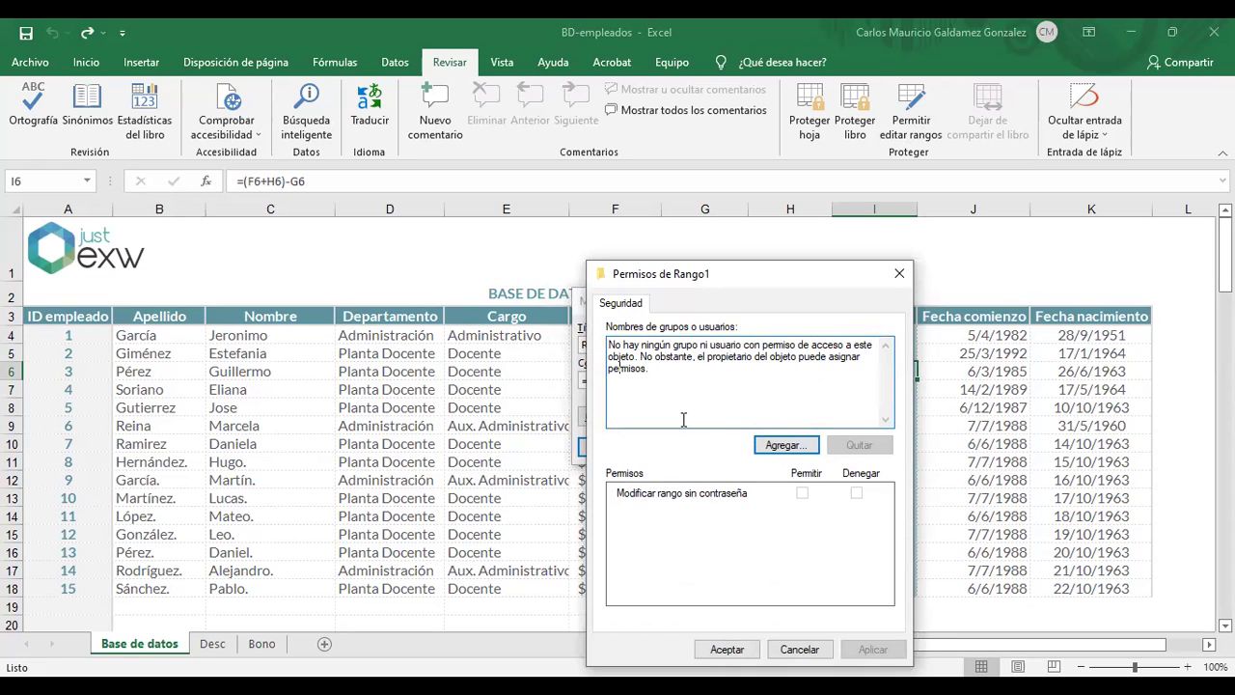
left_click(785, 447)
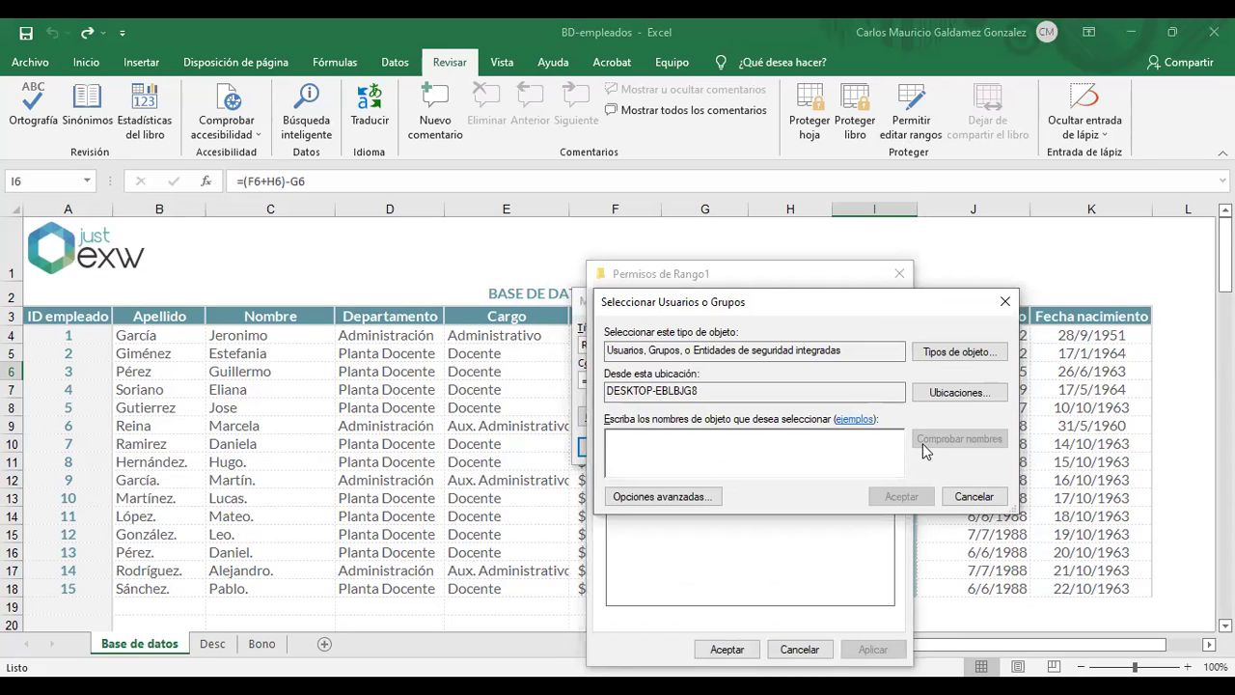
type("De")
key("BackSpace")
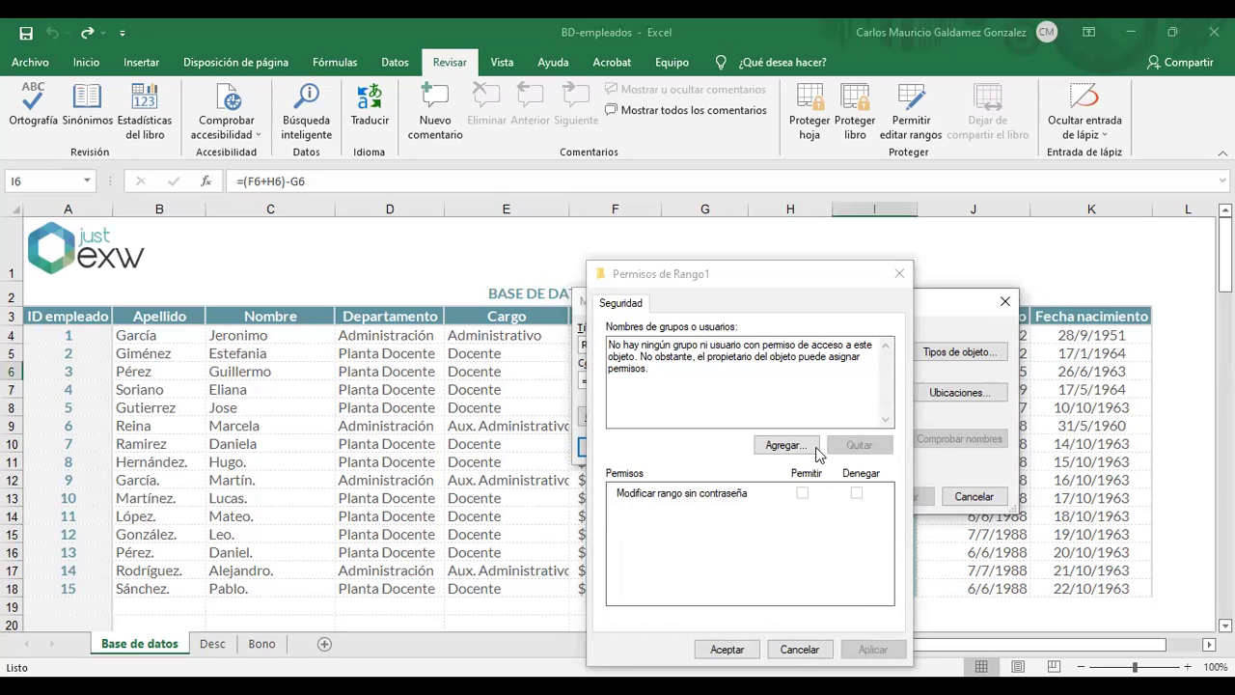
left_click(899, 275)
left_click(971, 498)
left_click(799, 649)
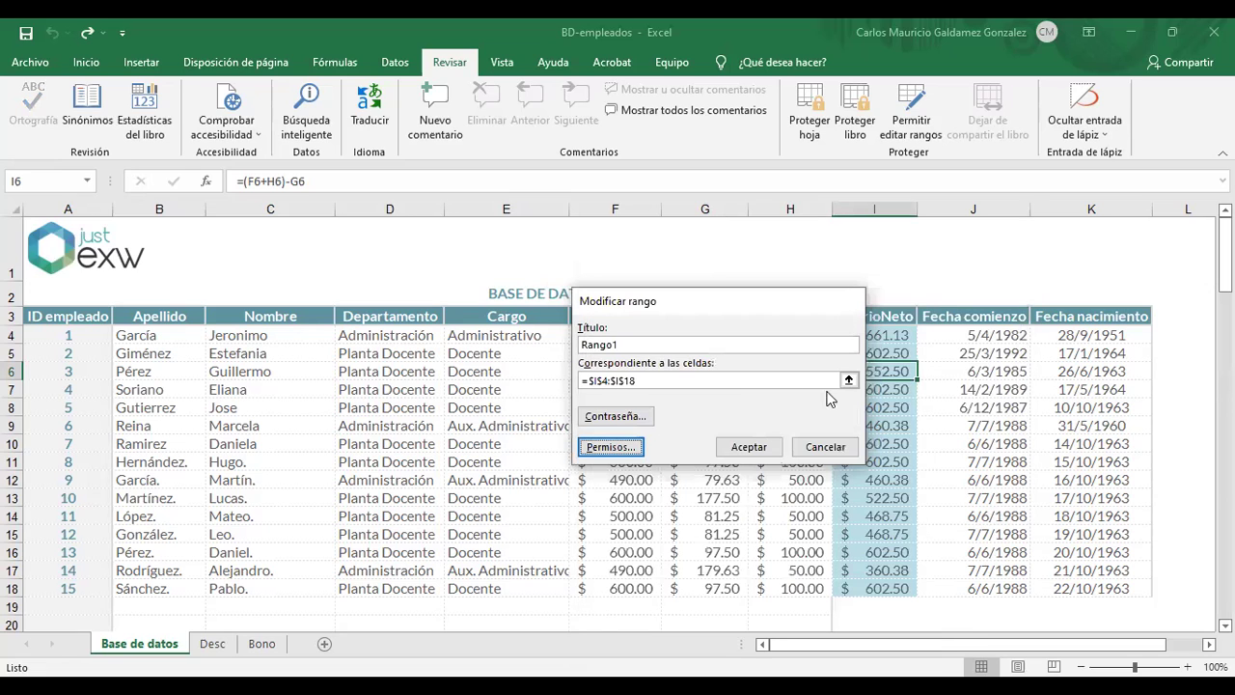
Step: View Rango1's password option, cancel it, and delete Rango1
left_click(613, 421)
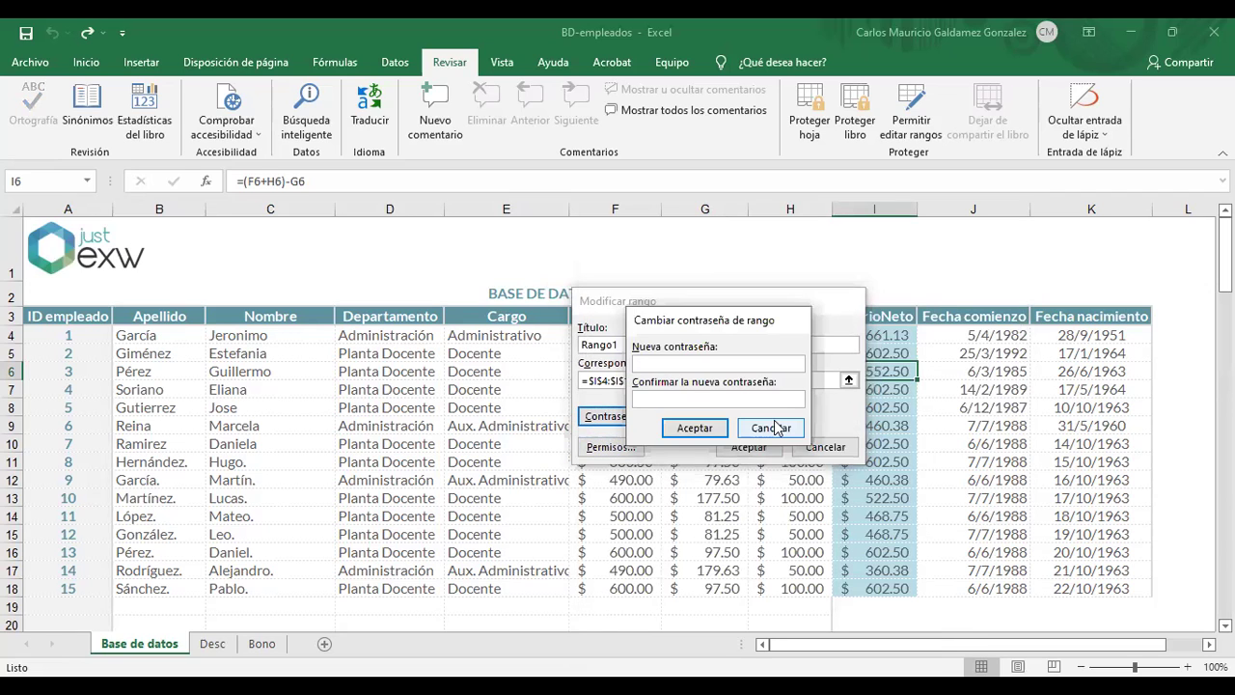
left_click(774, 435)
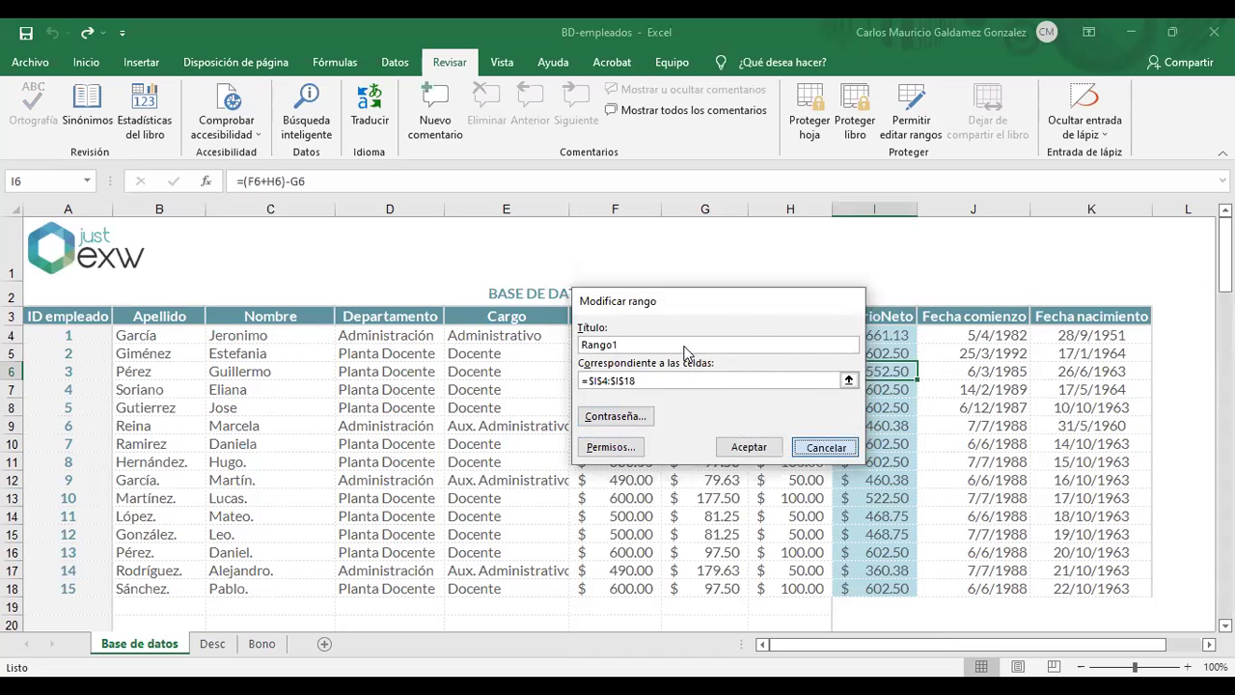
left_click(826, 447)
left_click(836, 379)
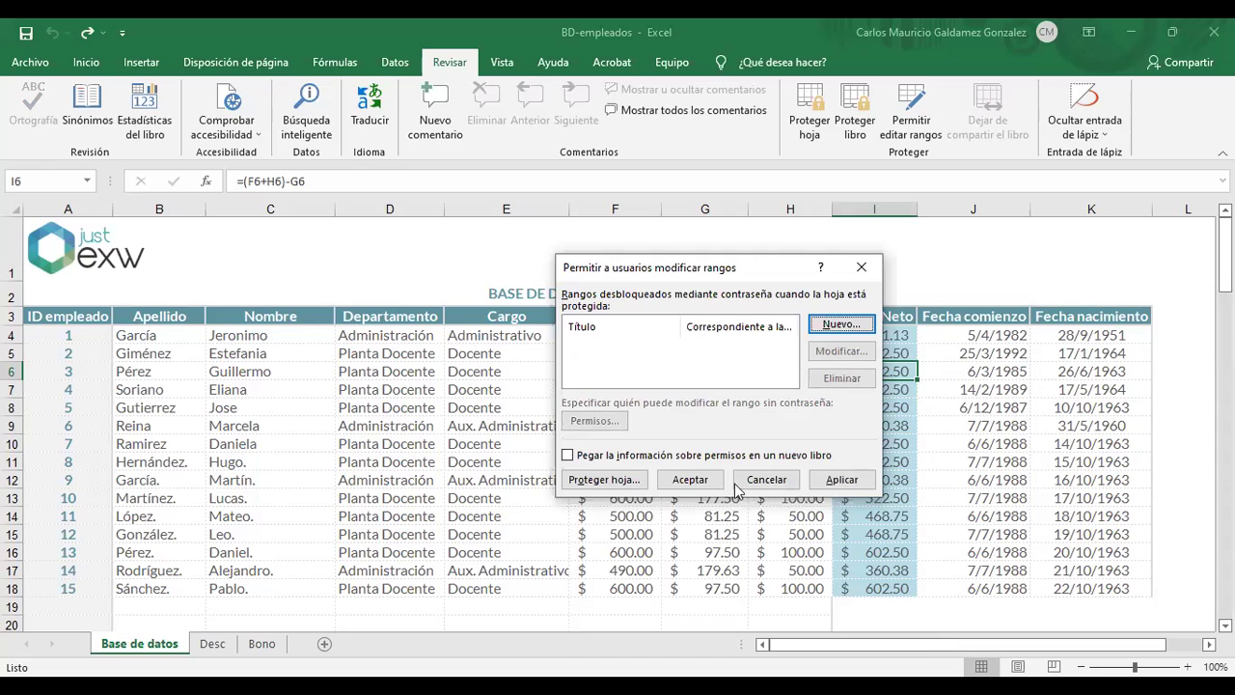
Step: Close the editable ranges list and select the net salary cells I4:I18
left_click(690, 479)
left_click(861, 335)
left_click(838, 287)
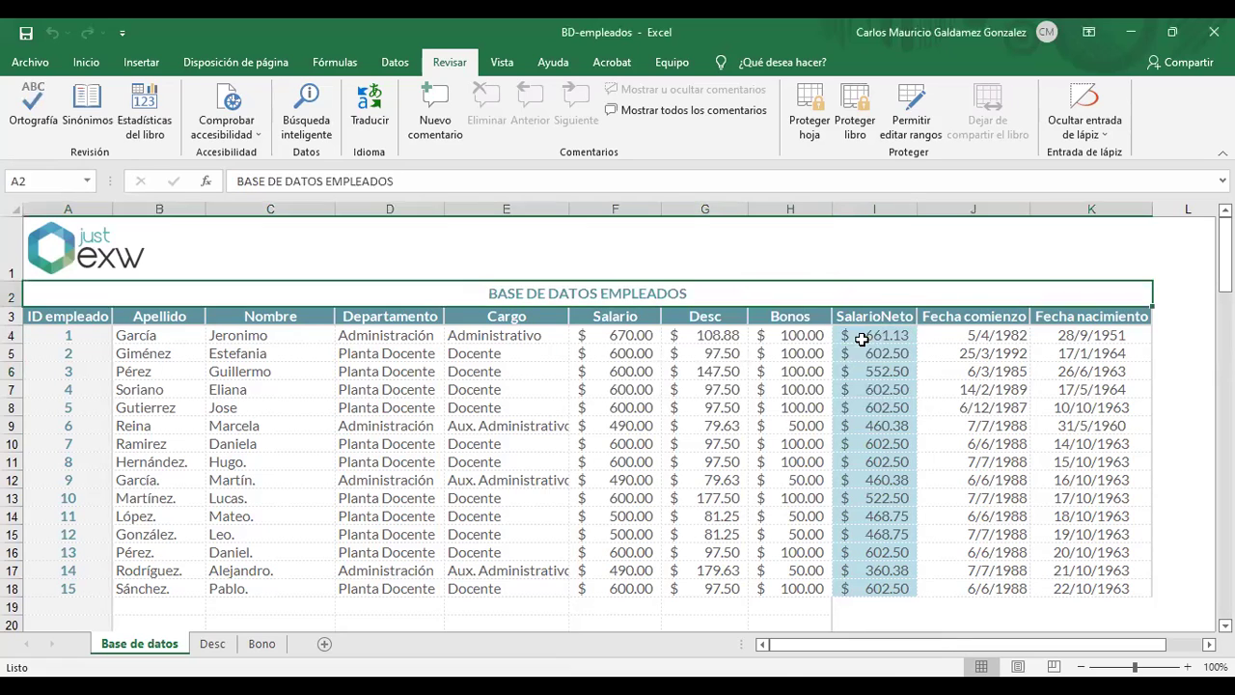
left_click_drag(867, 338, 874, 586)
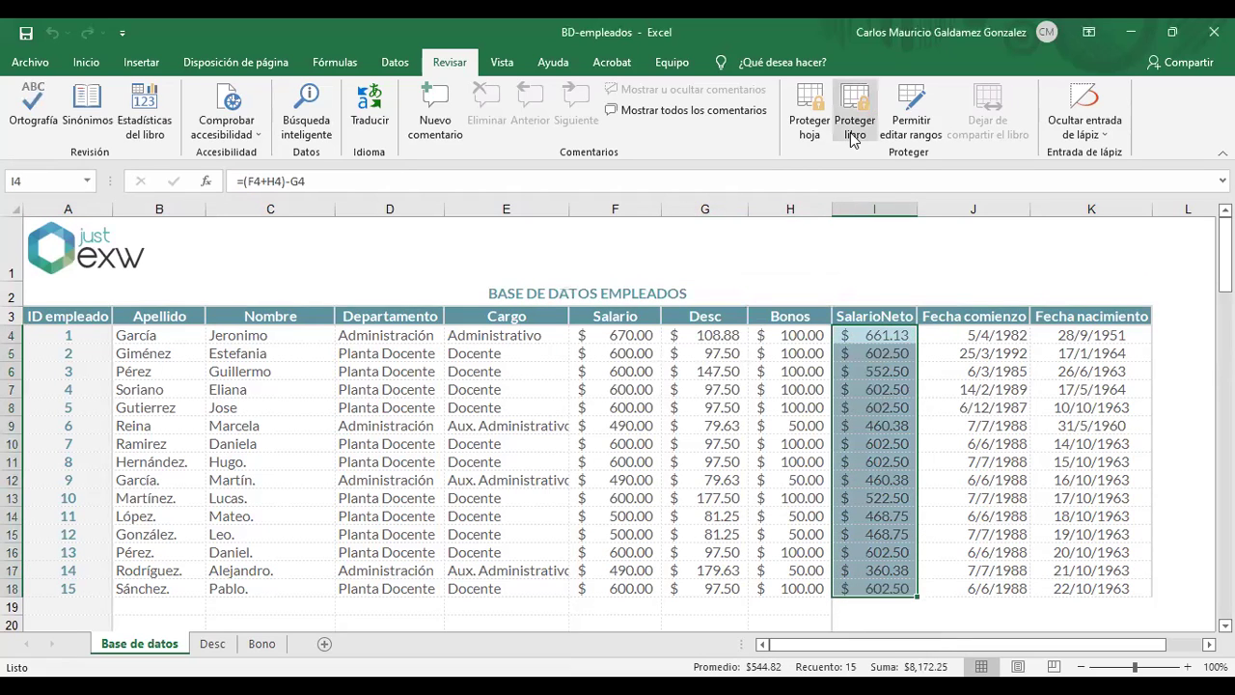
Step: Protect the sheet with a confirmed password, allowing selection of locked and unlocked cells
left_click(810, 130)
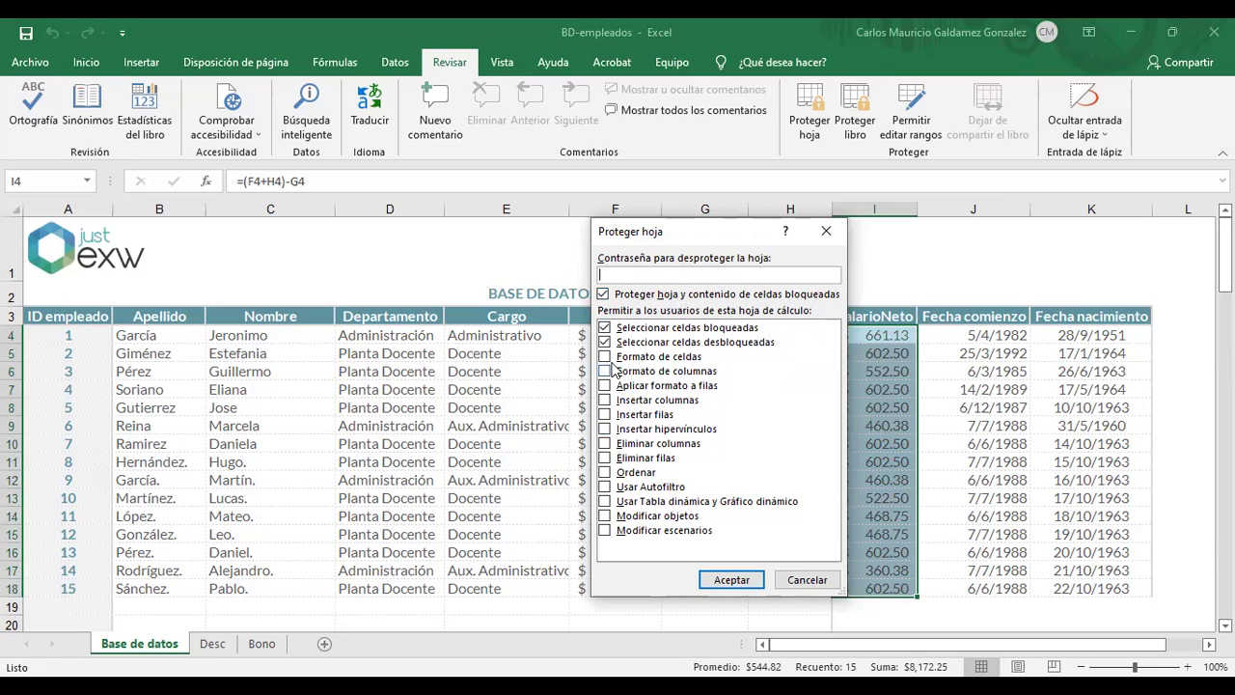
left_click(604, 344)
left_click(605, 328)
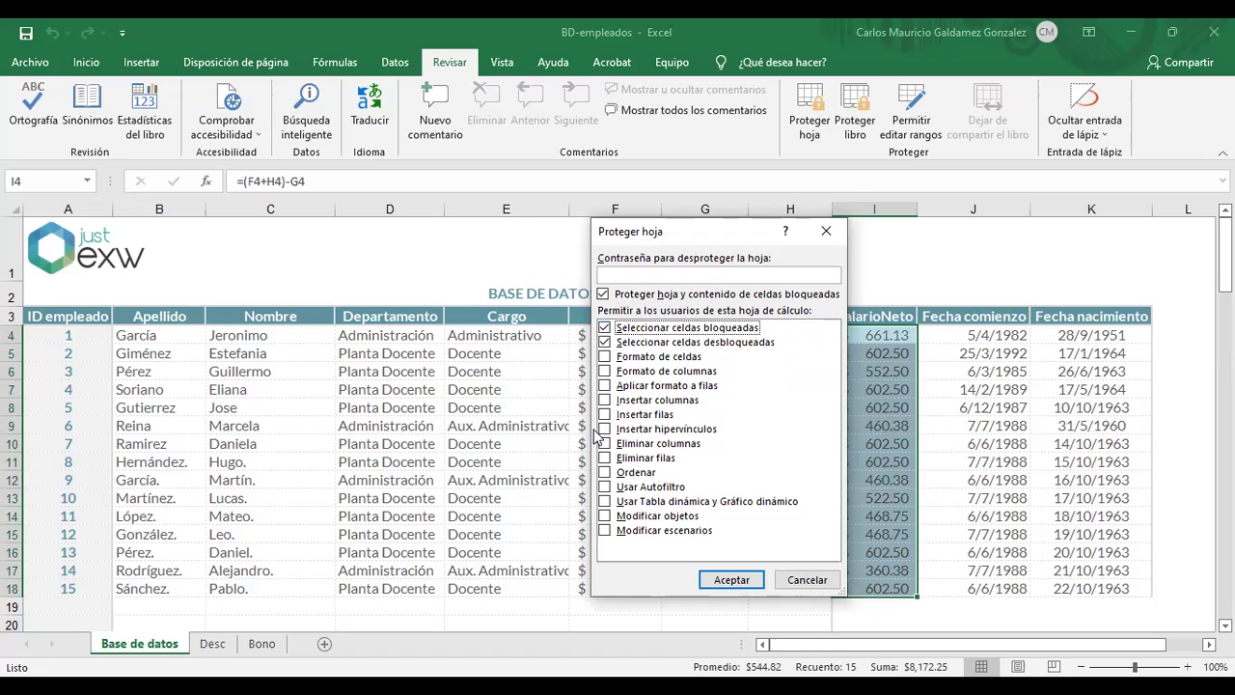
left_click(652, 274)
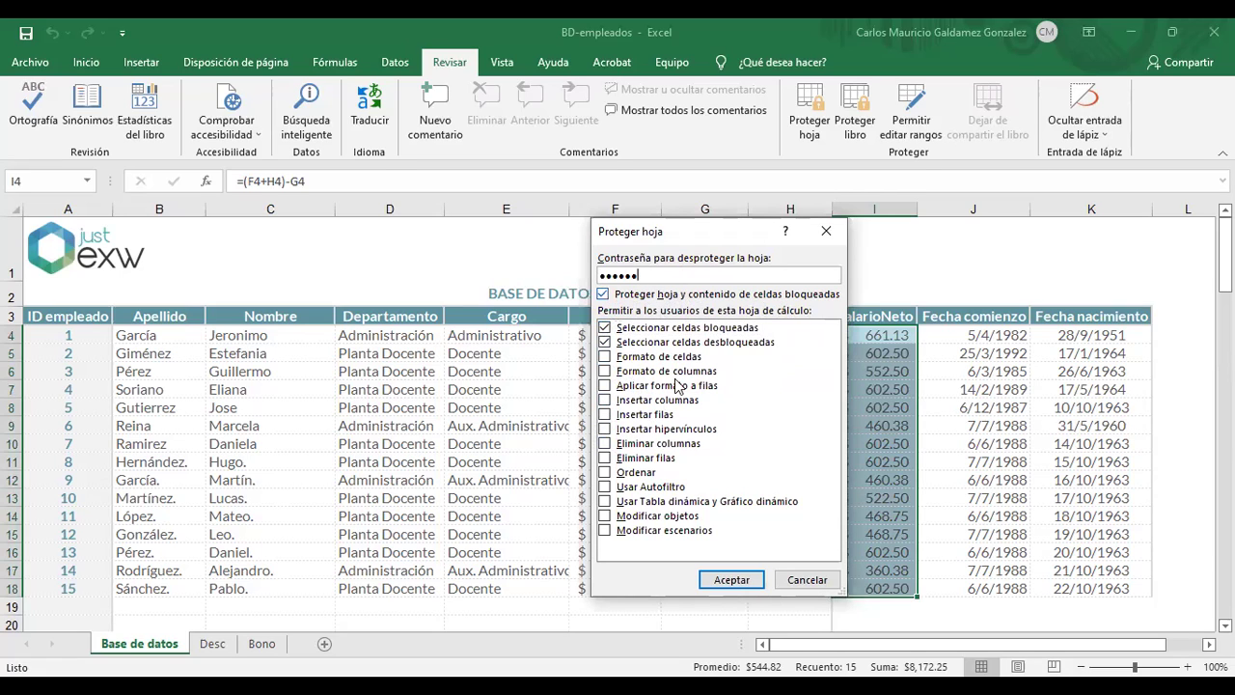
left_click(732, 579)
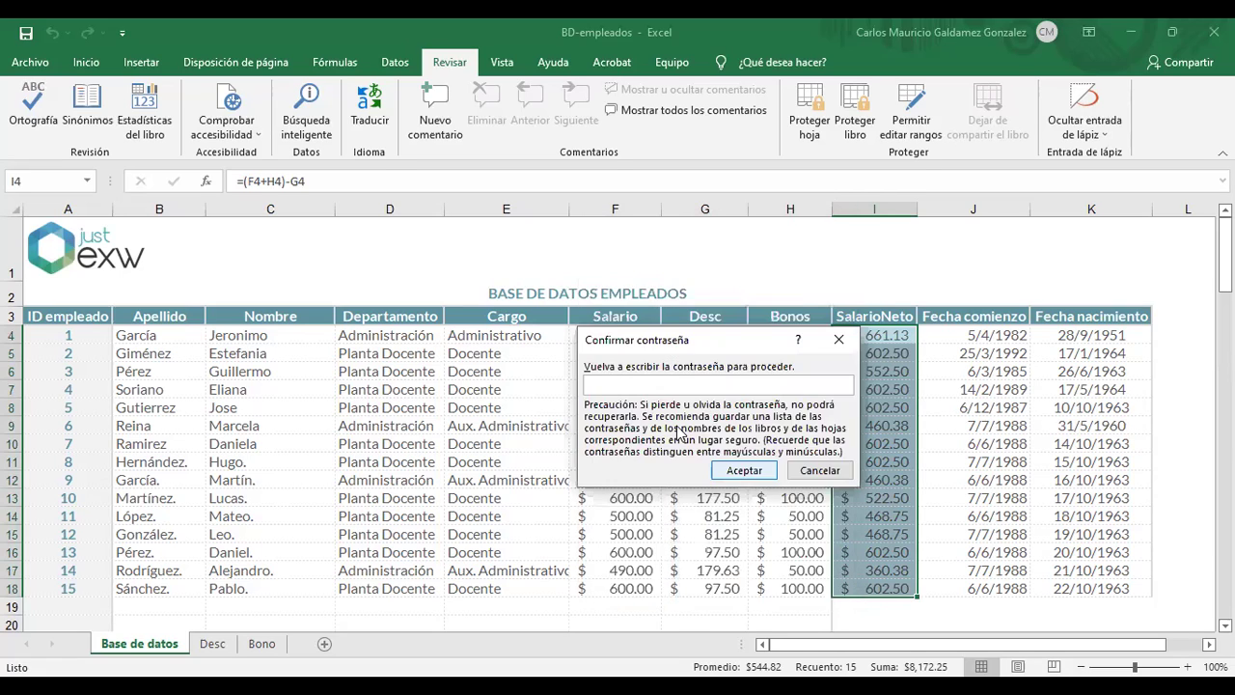
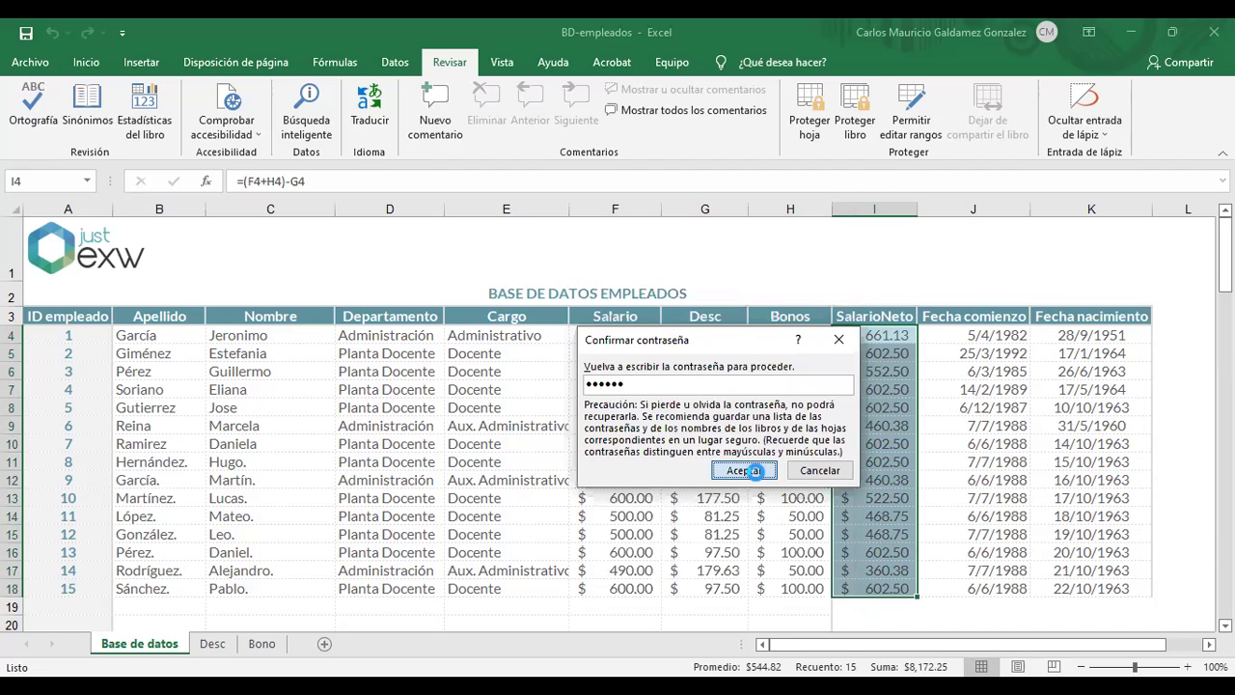
left_click(744, 470)
Step: Verify that editing Bonos, SalarioNeto and surname cells is blocked by protection
left_click(790, 406)
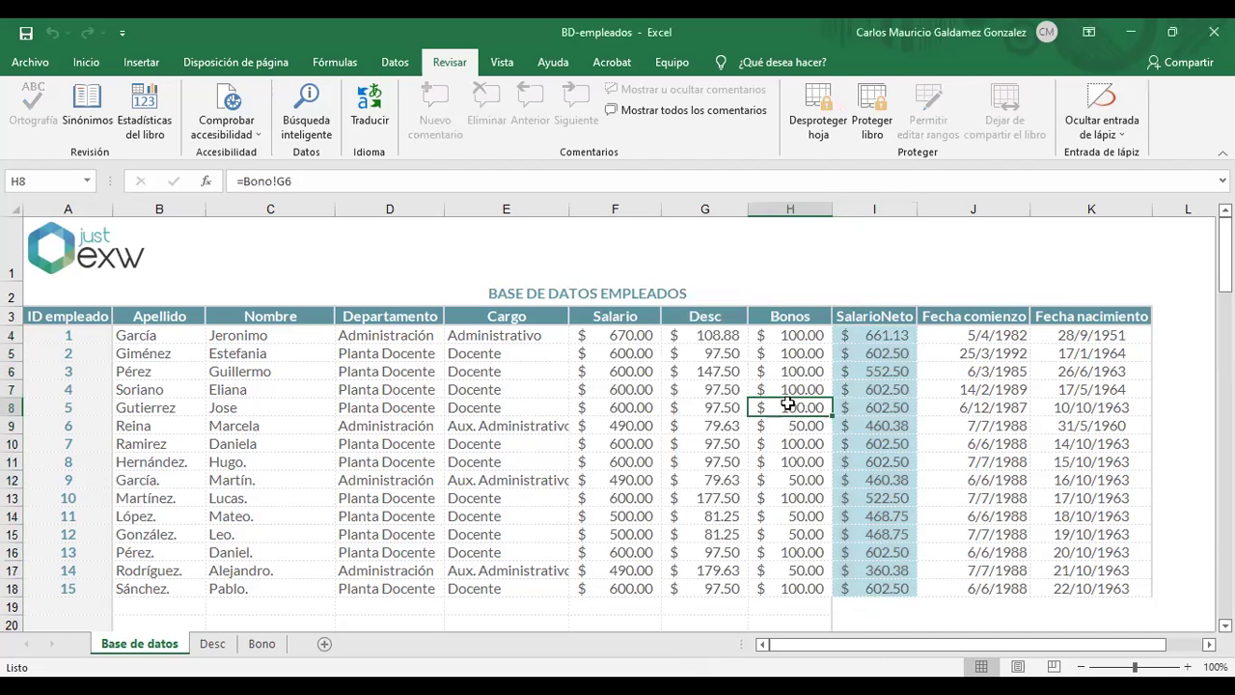
double_click(788, 404)
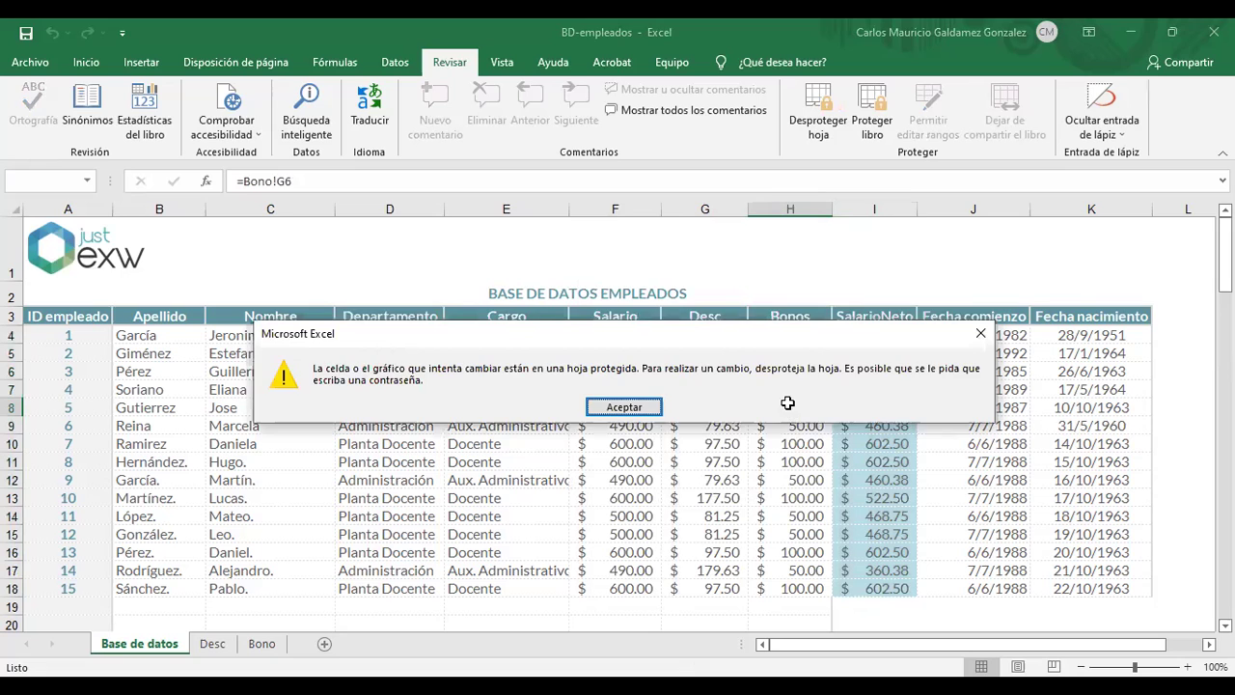
key("Return")
left_click(839, 407)
double_click(858, 413)
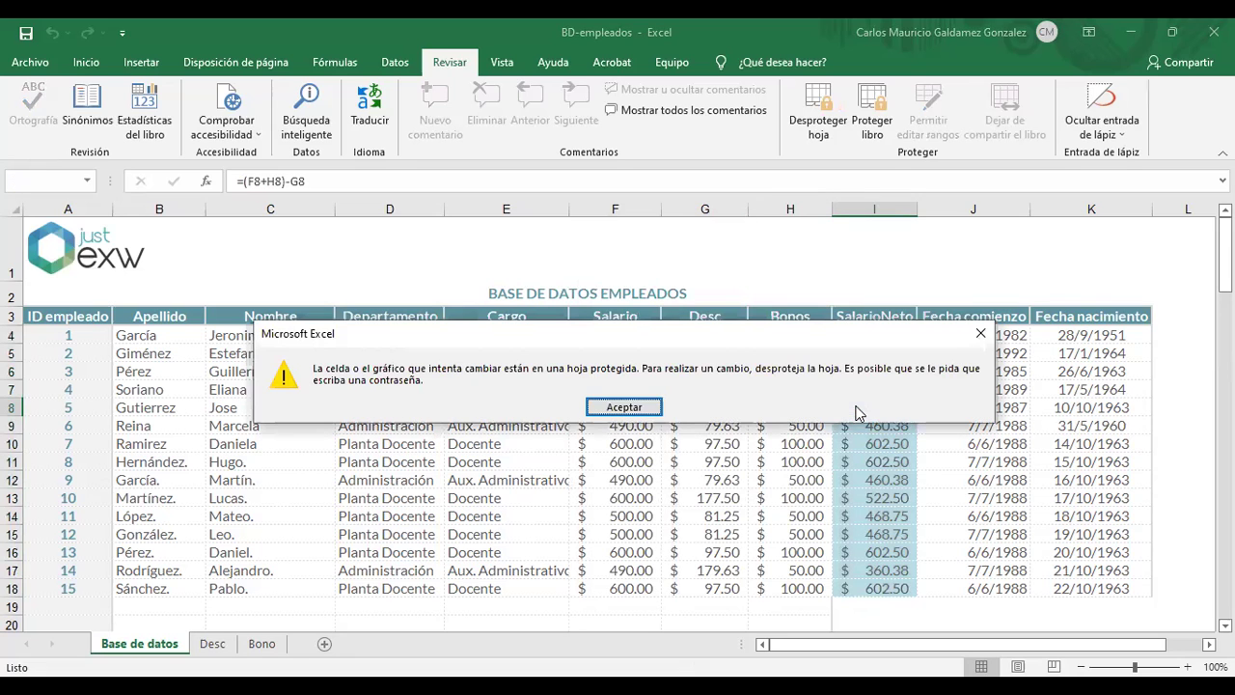
left_click(634, 406)
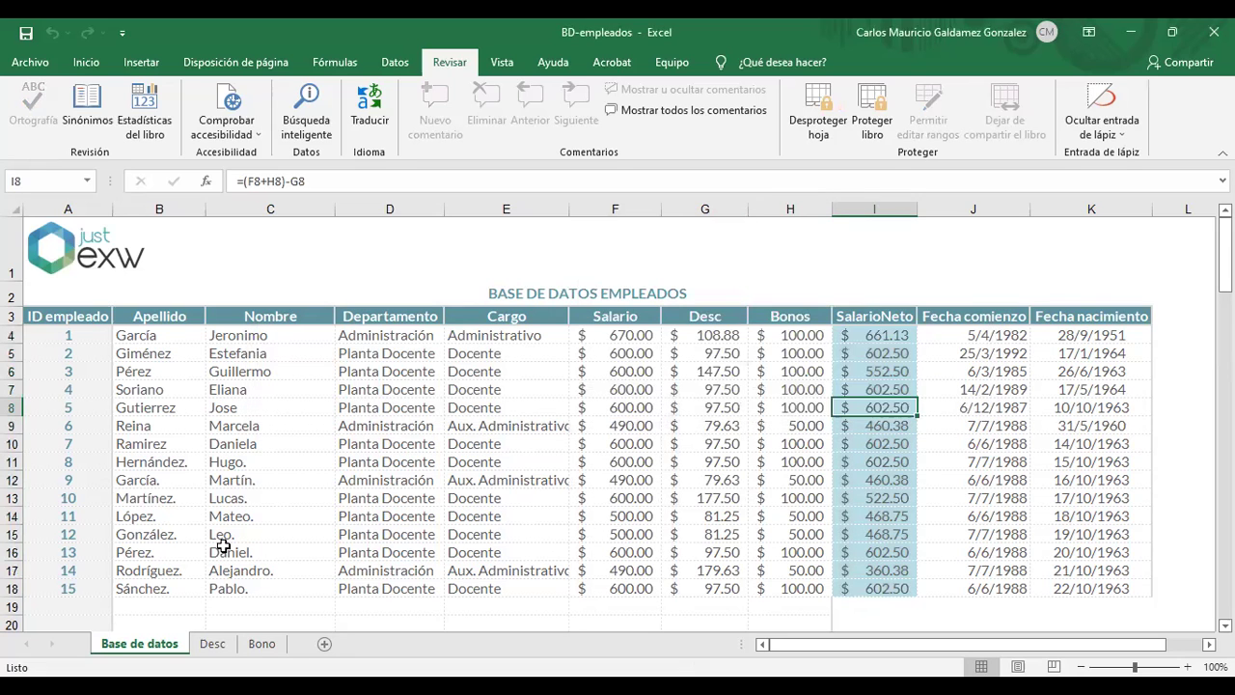
left_click(169, 496)
double_click(171, 500)
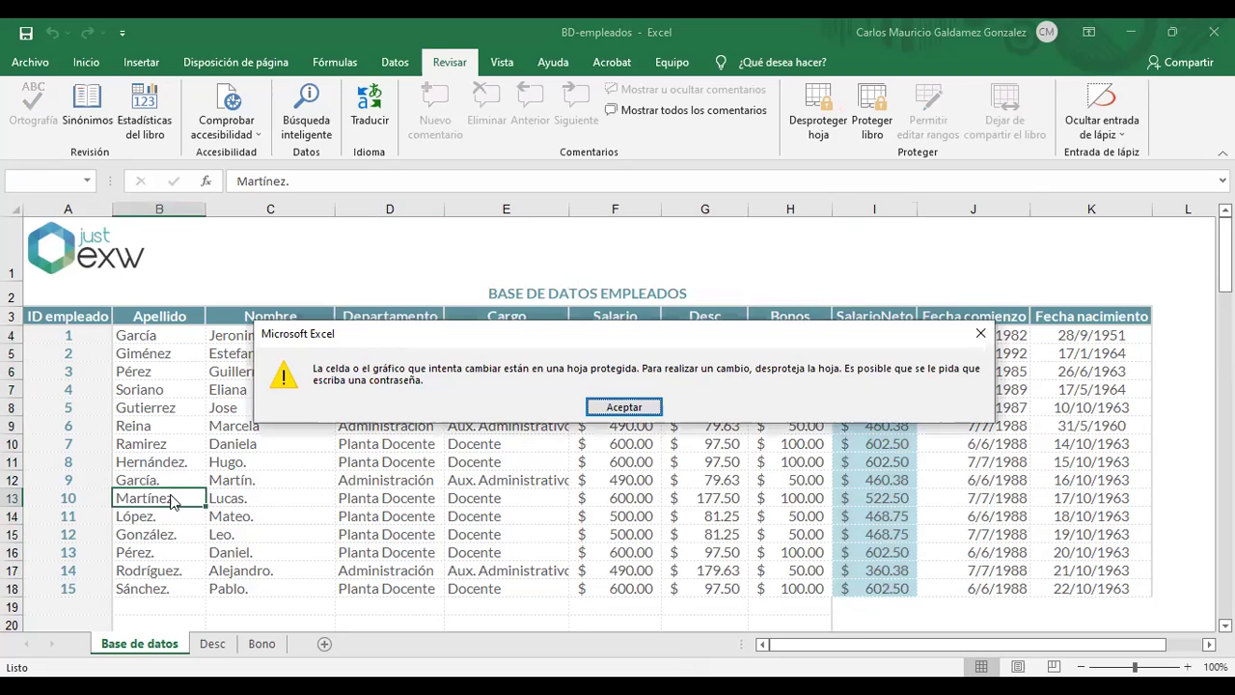
key("Return")
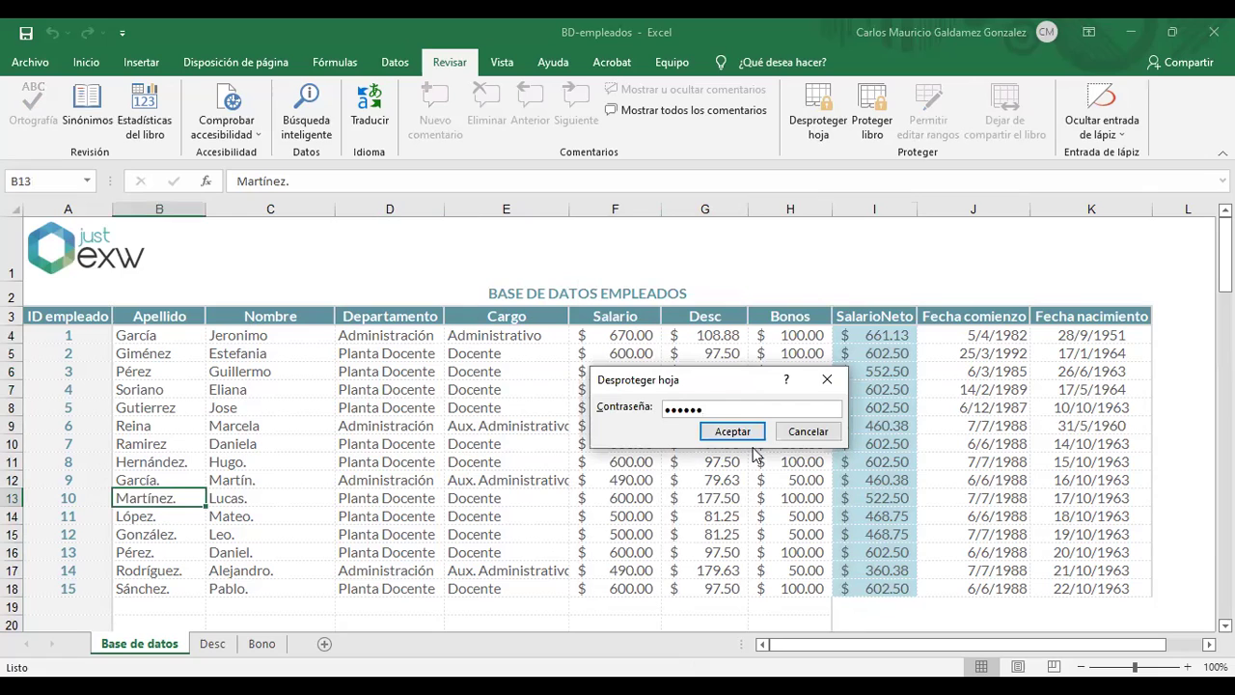
Step: Unprotect the sheet with its password, test-delete the row 10 bonus, and undo
left_click(749, 433)
left_click(752, 445)
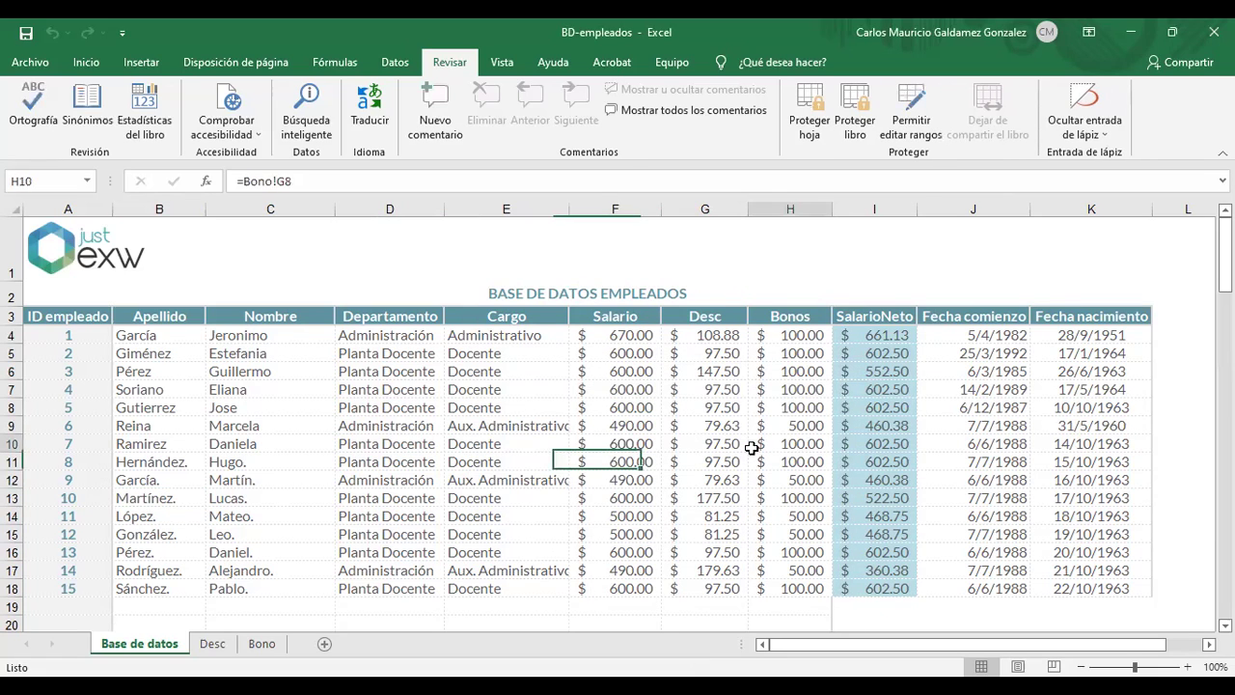
key("Delete")
key("ctrl+z")
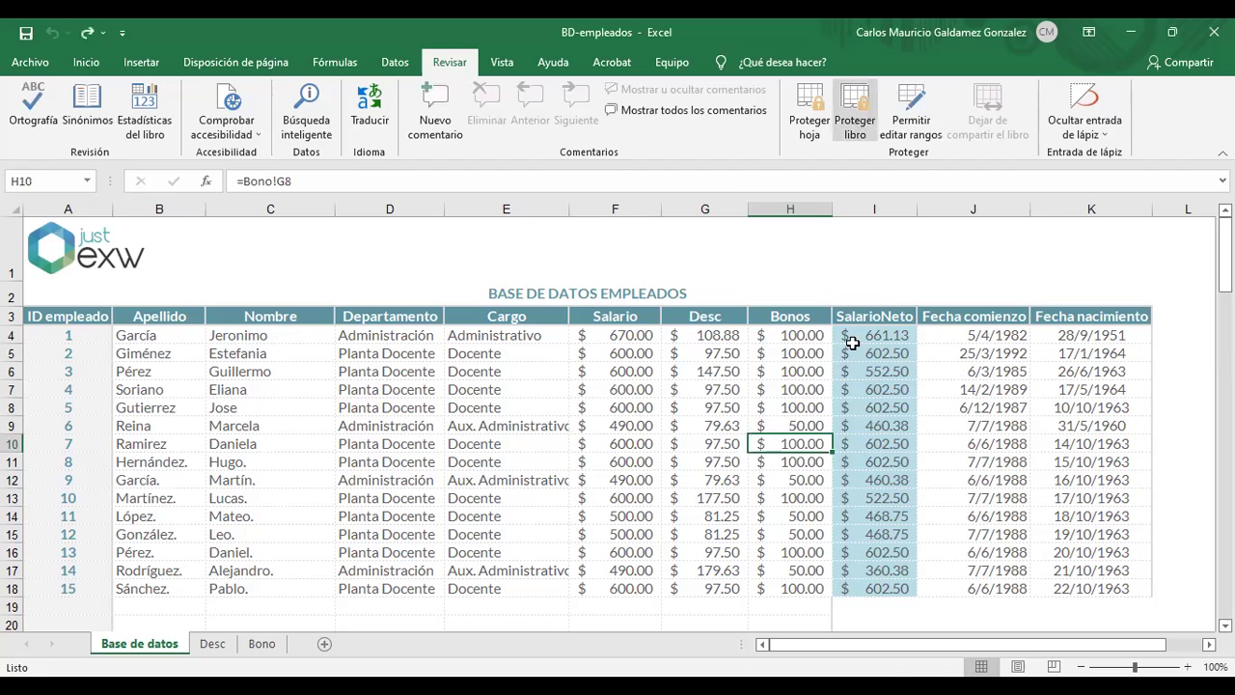
left_click_drag(849, 338, 874, 589)
Step: In Proteger hoja, allow selecting unlocked cells and formatting cells, columns and rows
left_click(808, 111)
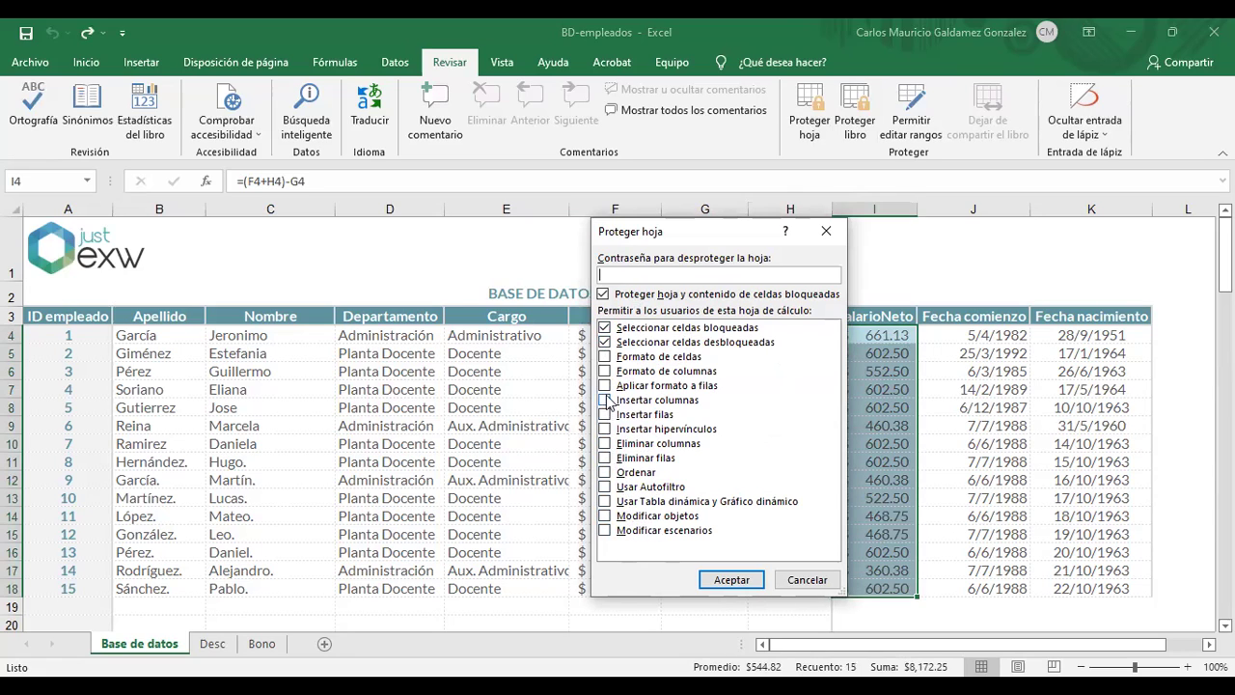
left_click(605, 342)
left_click(605, 356)
left_click(604, 370)
left_click(604, 399)
left_click(604, 399)
left_click(604, 385)
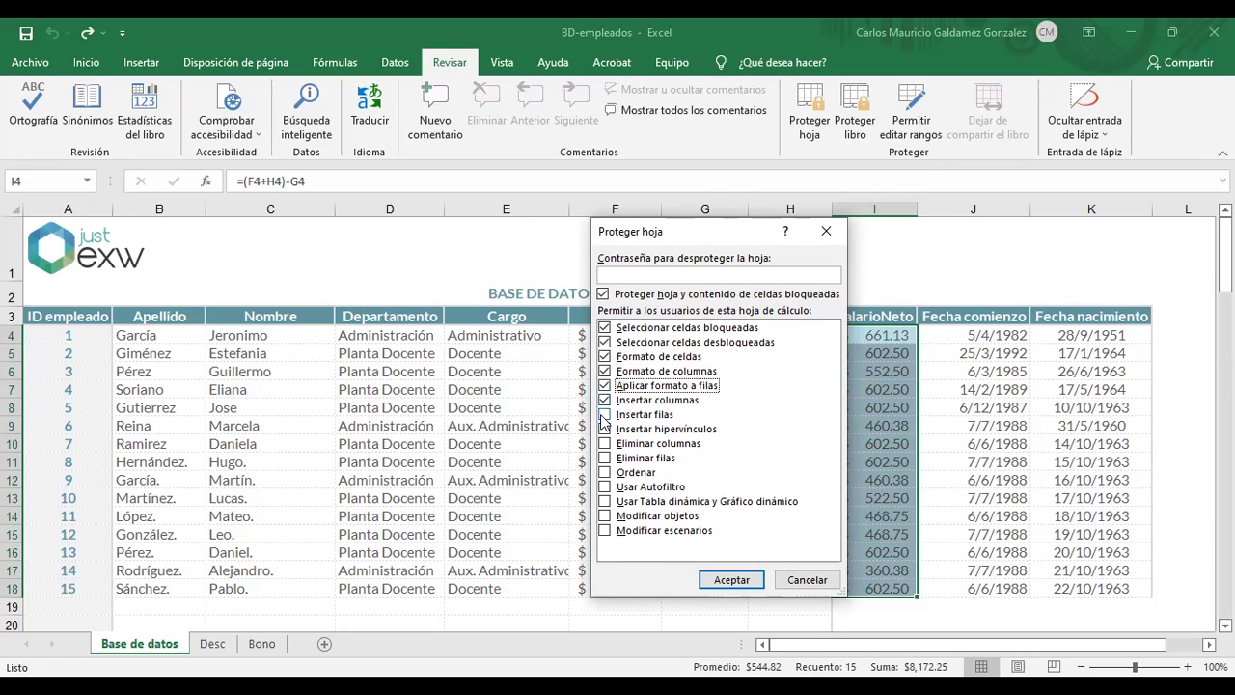
left_click(605, 399)
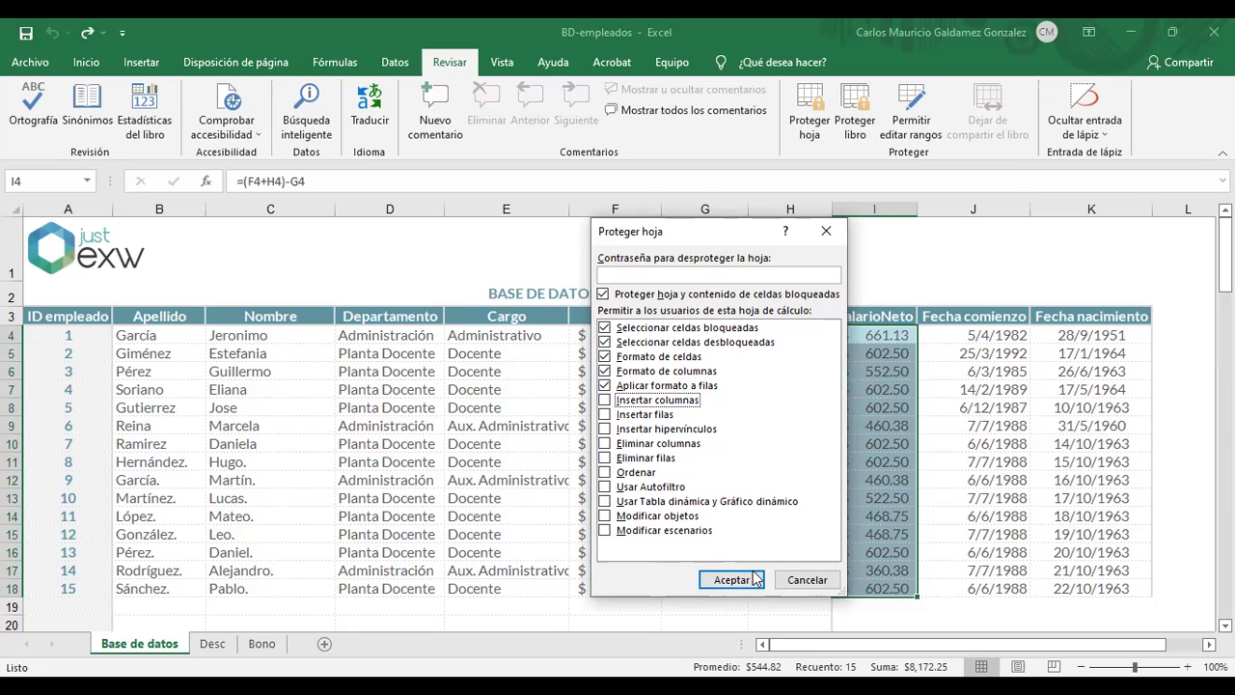
Step: Apply the protection with a confirmed password and check that editing Desc in row 9 is refused
left_click(654, 276)
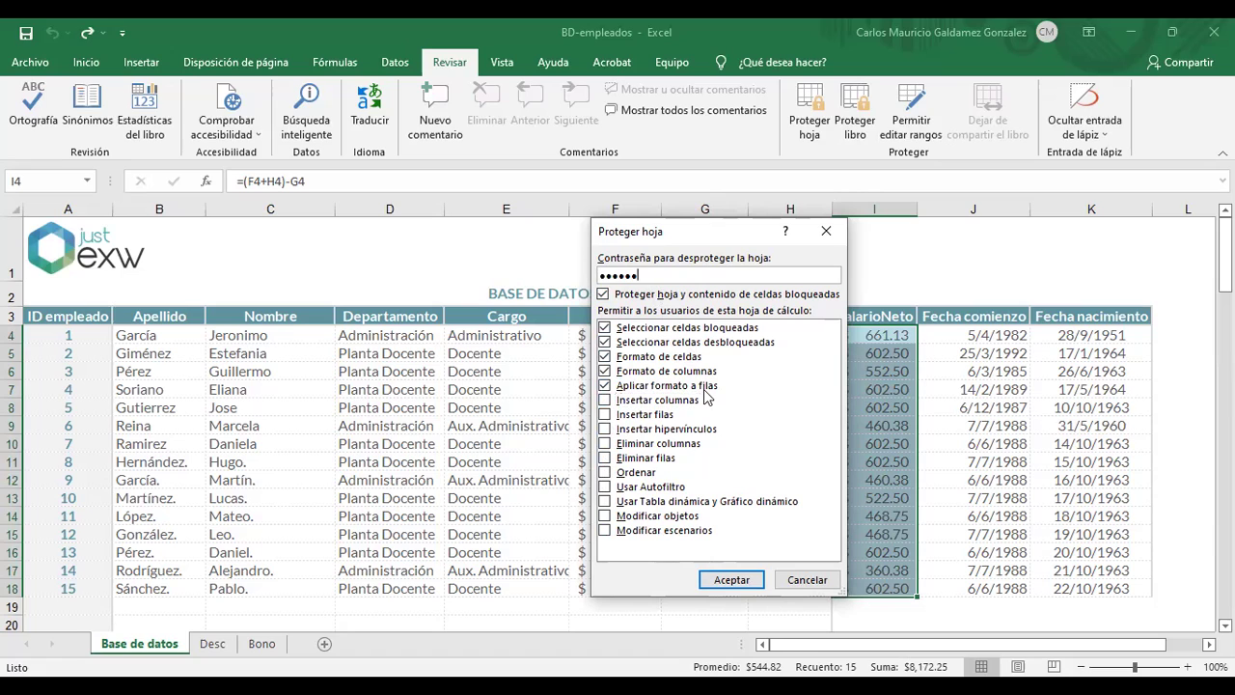
left_click(729, 584)
key("Return")
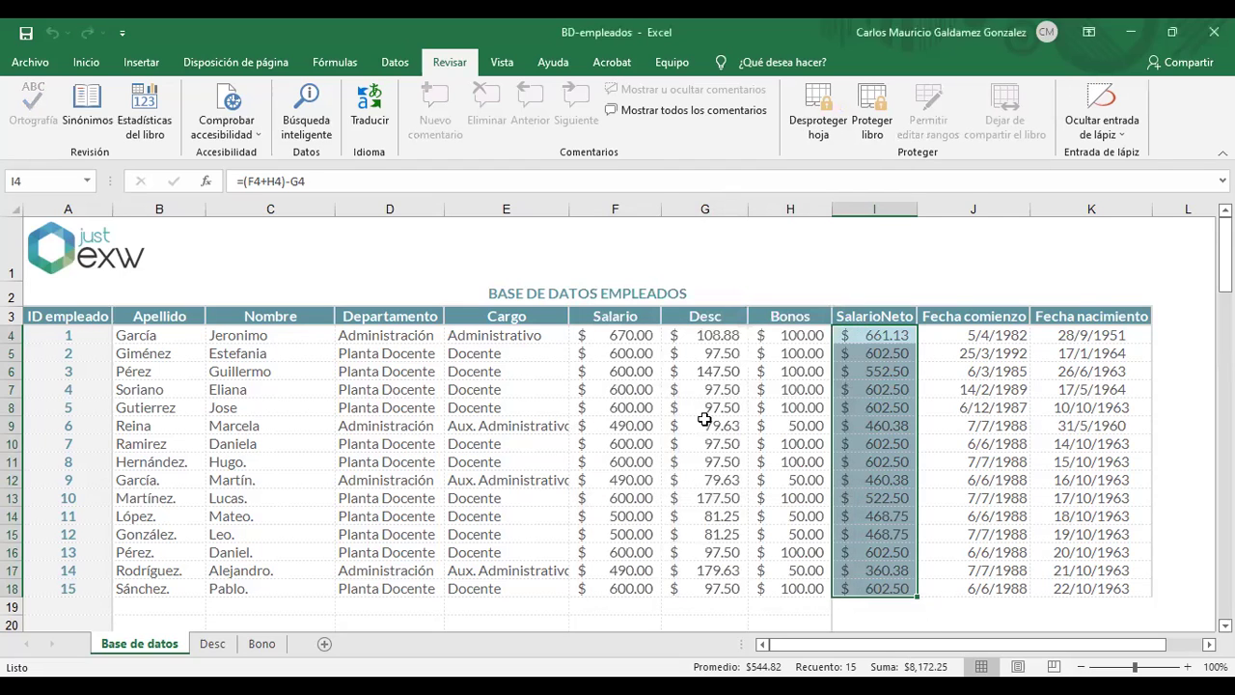
left_click(704, 419)
double_click(696, 425)
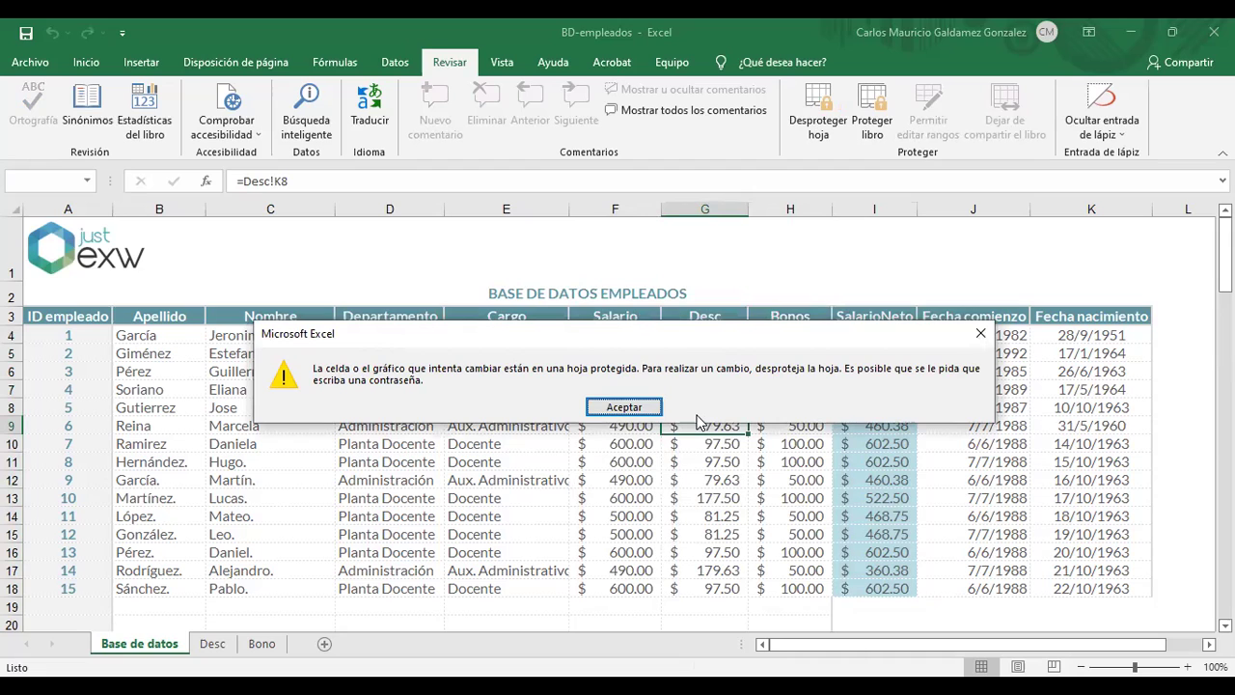
Step: Dismiss the protection warning and unprotect Base de datos with its password
key("Return")
left_click(832, 125)
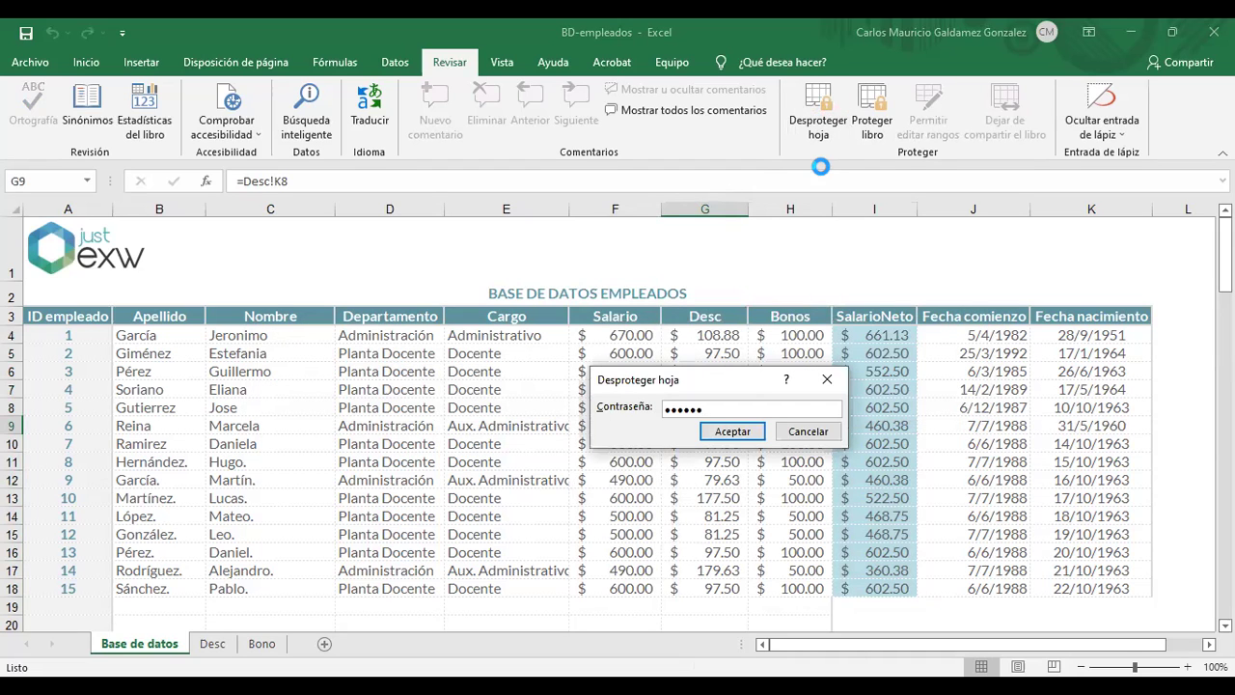
key("Return")
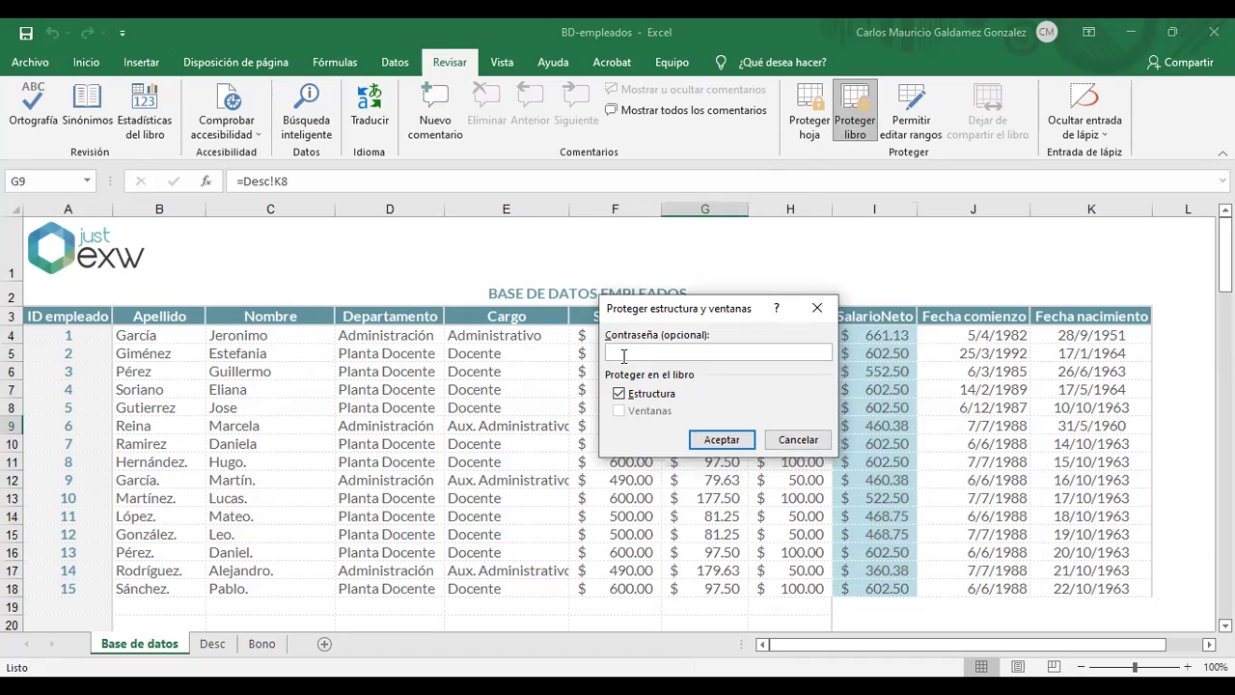
Step: Apply workbook structure protection and confirm the re-entered password
left_click(716, 442)
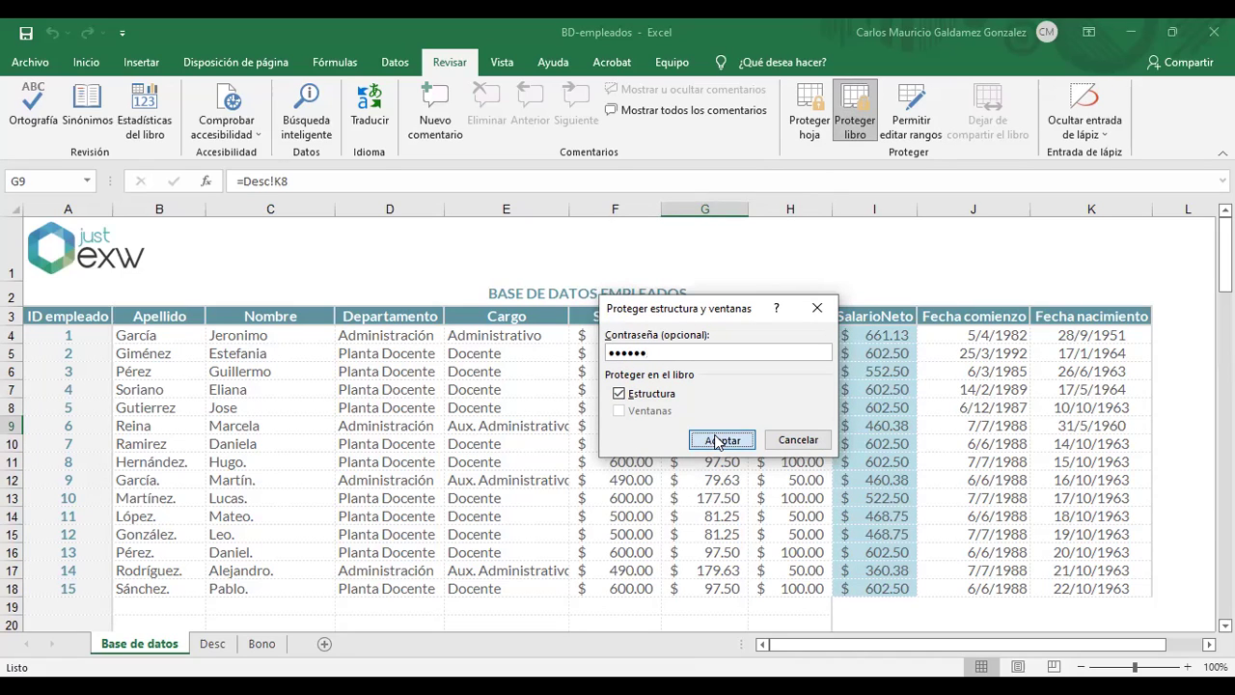
type("••••••")
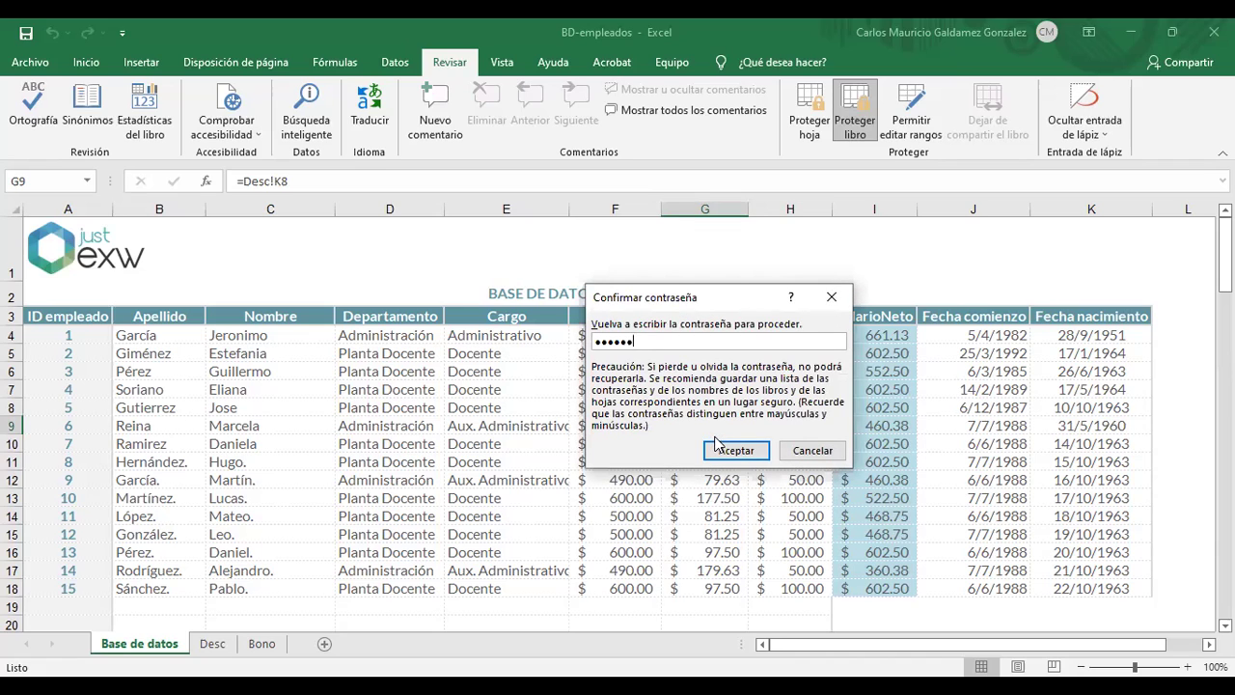
left_click(717, 442)
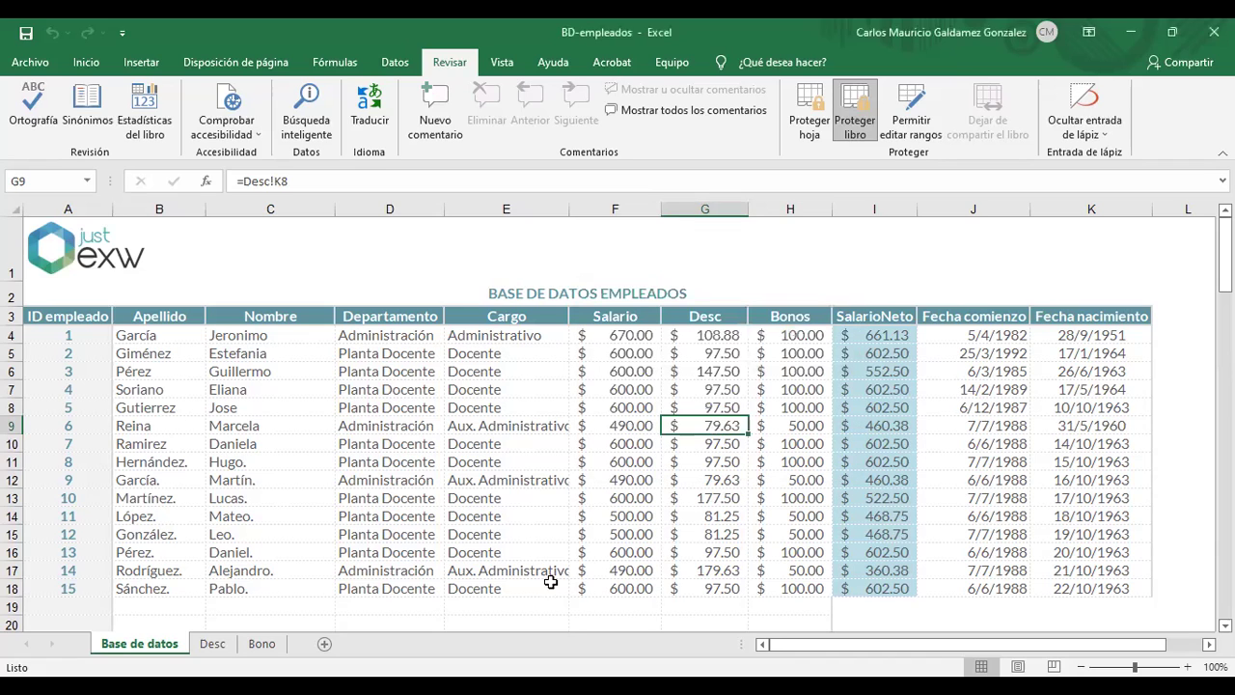
Step: Test cell editing by deleting the Cargo entry in row 12, then undo it
left_click(552, 476)
key("Delete")
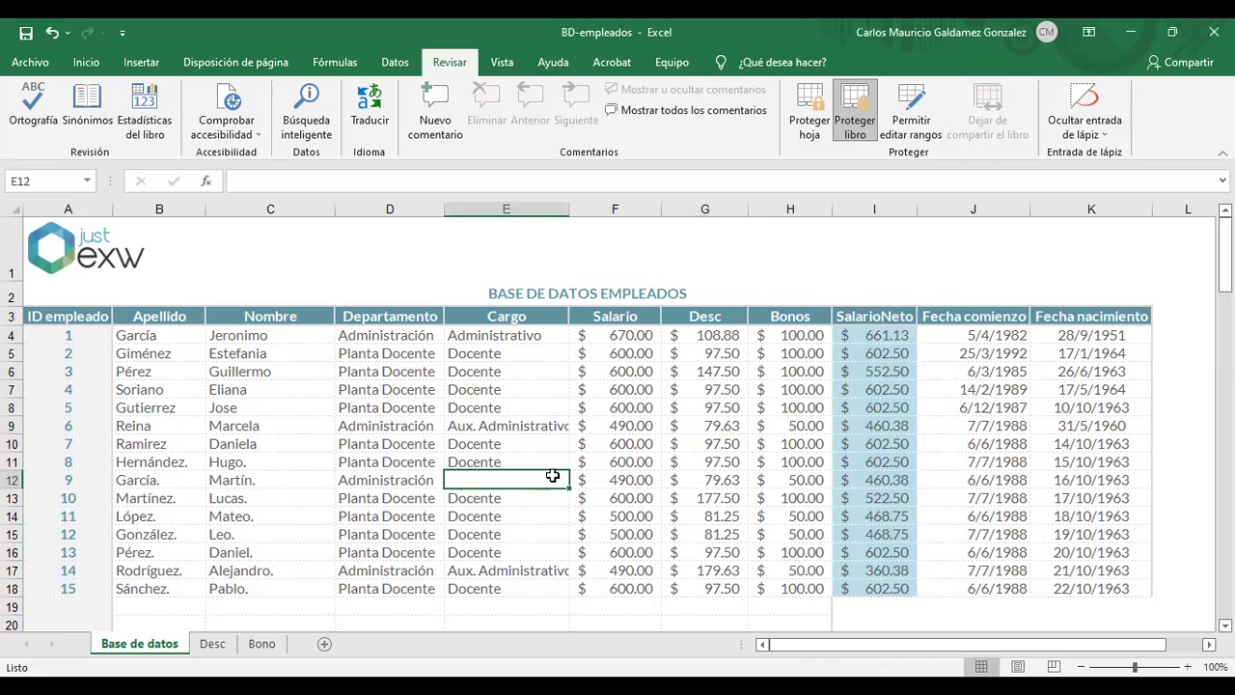
key("ctrl+z")
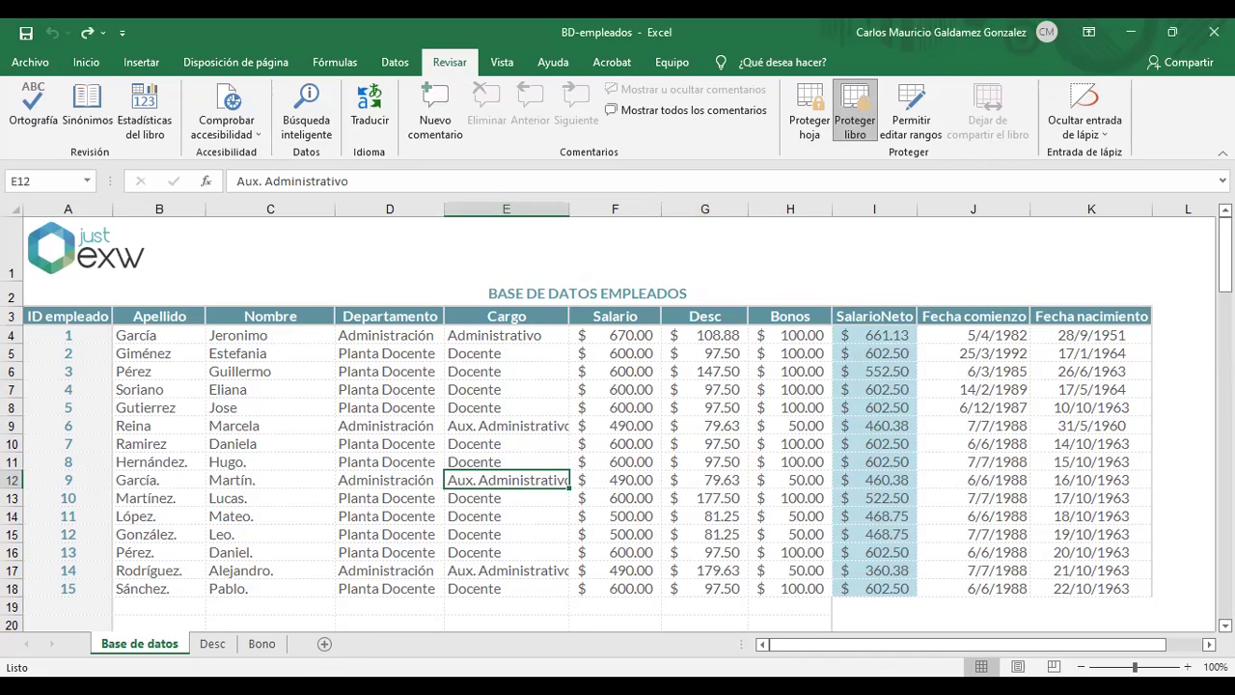
Step: Try moving and renaming the Bono sheet, get refused, then return to Base de datos
left_click(255, 647)
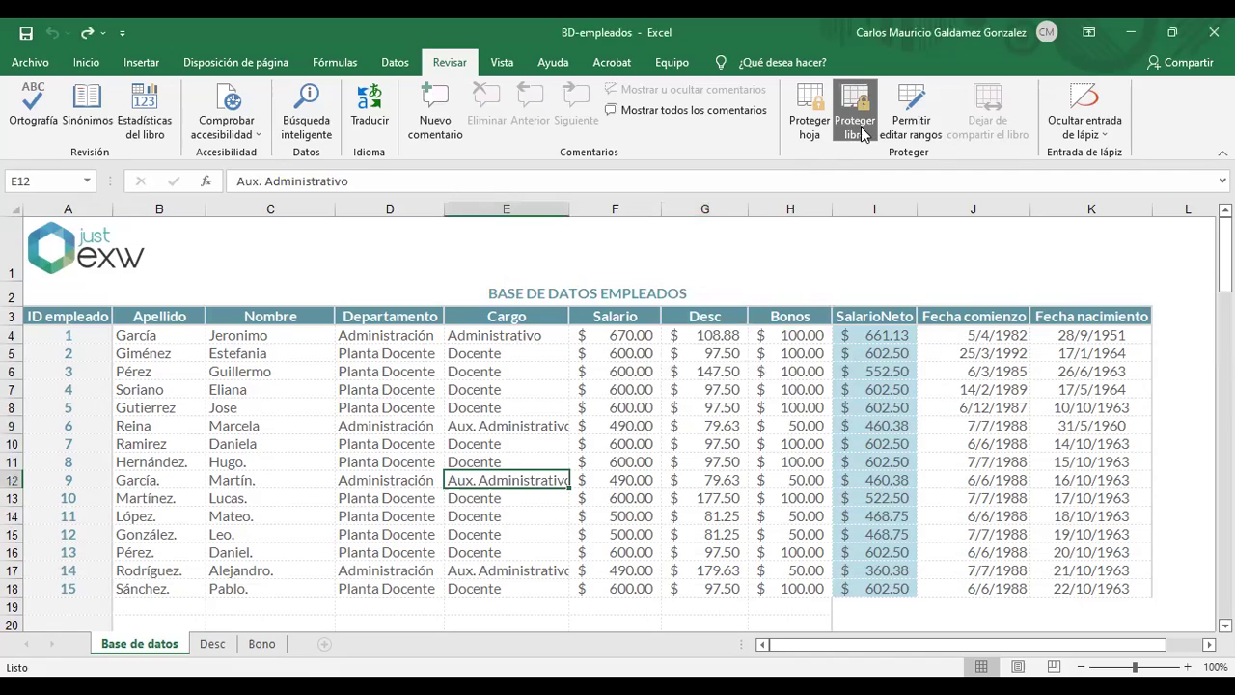
left_click(860, 126)
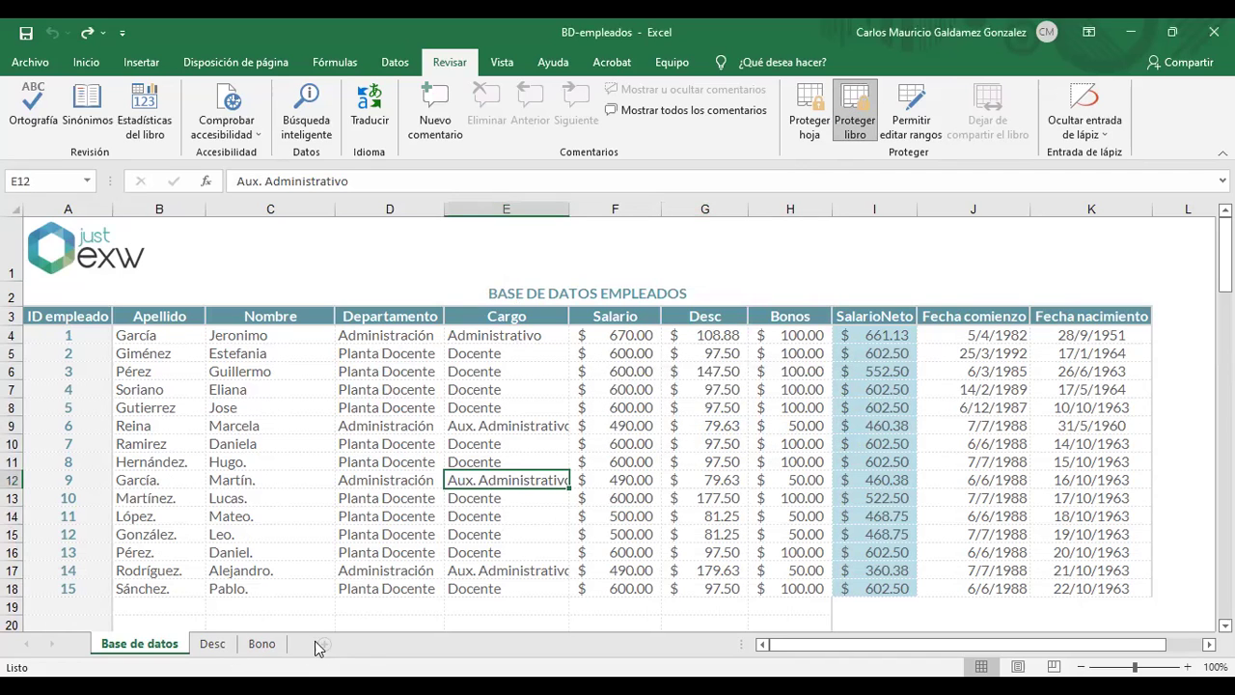
left_click(264, 645)
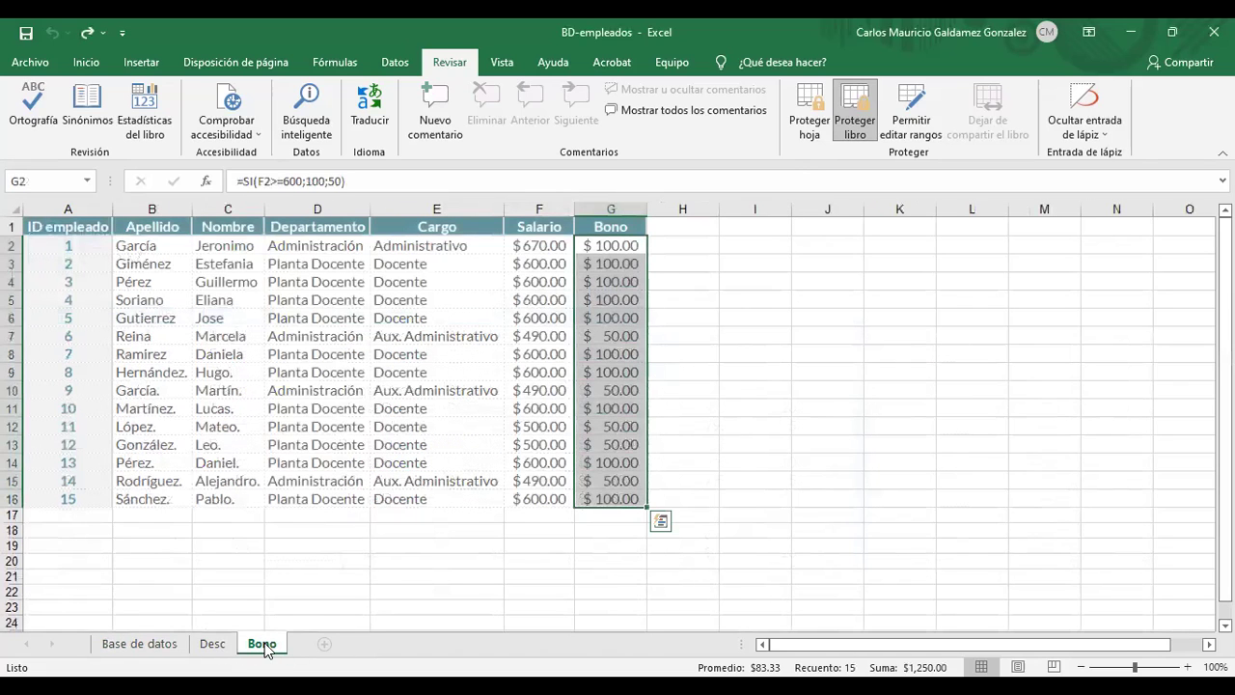
left_click_drag(266, 648, 145, 632)
left_click_drag(145, 632, 259, 648)
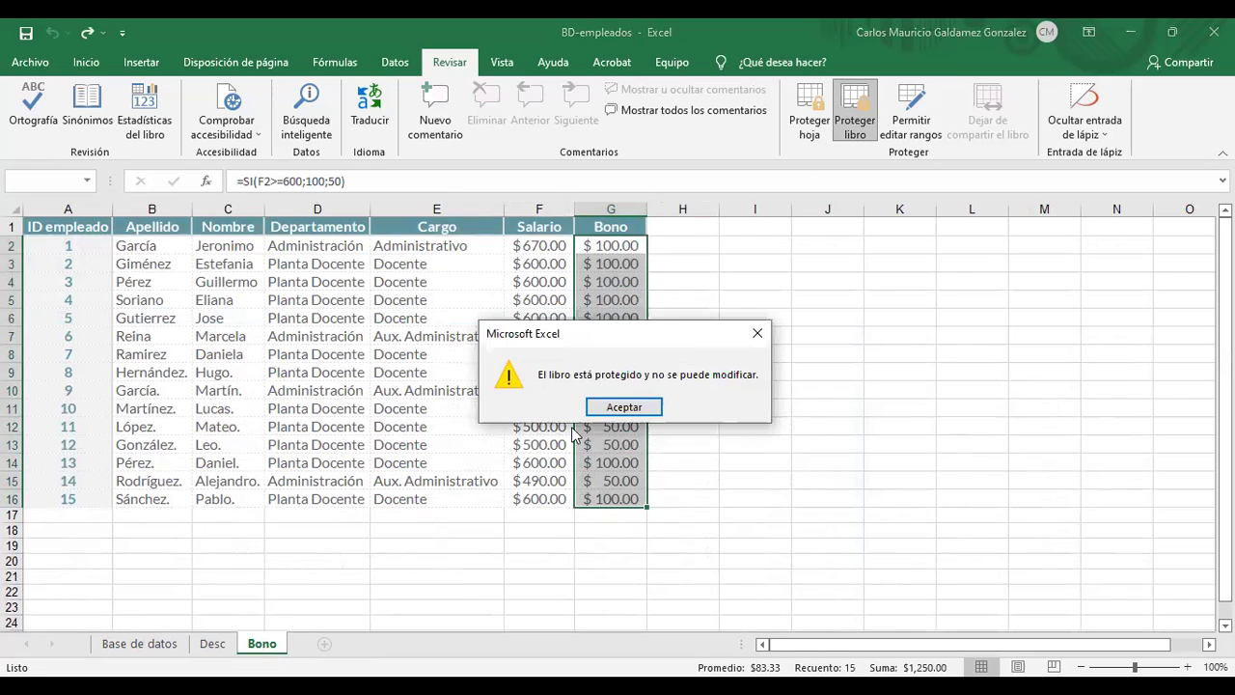
left_click(624, 407)
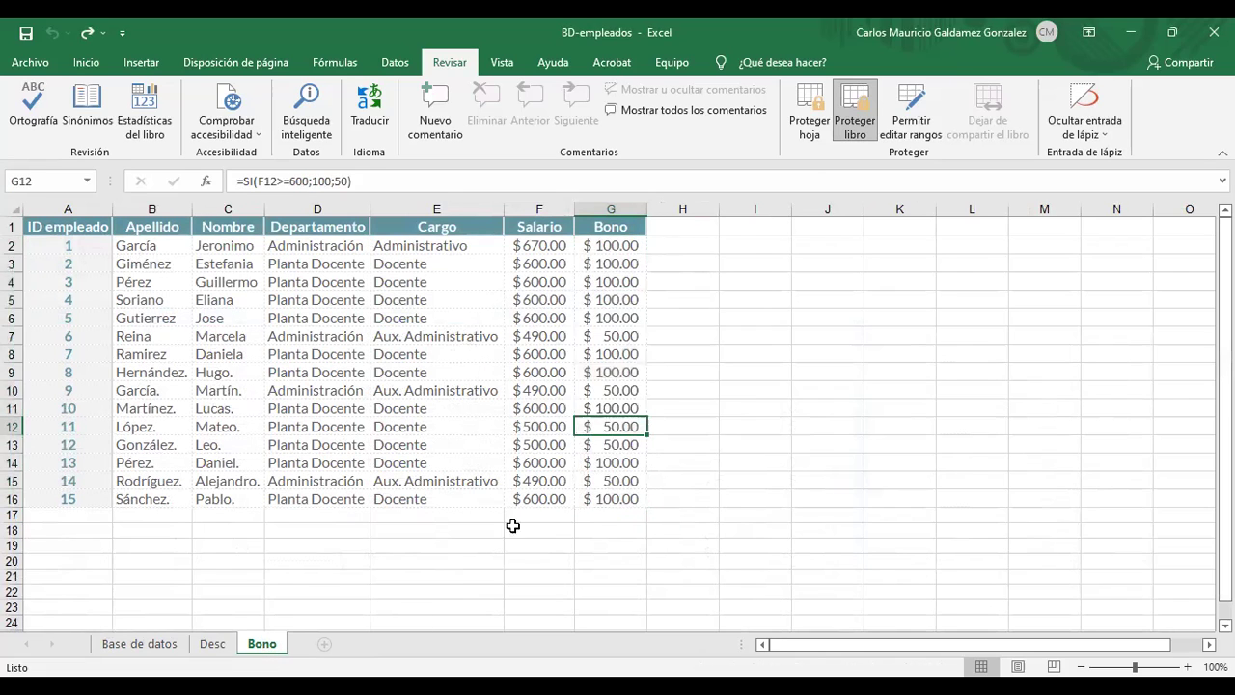
double_click(261, 649)
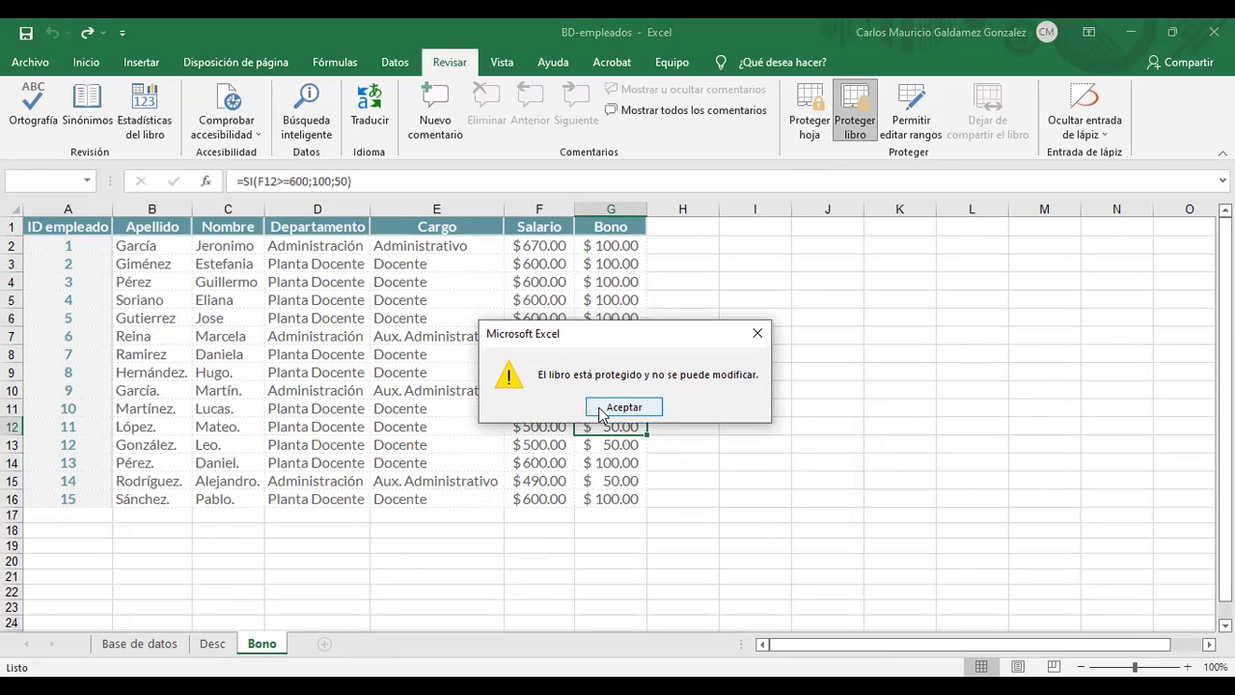
left_click(592, 406)
left_click(214, 645)
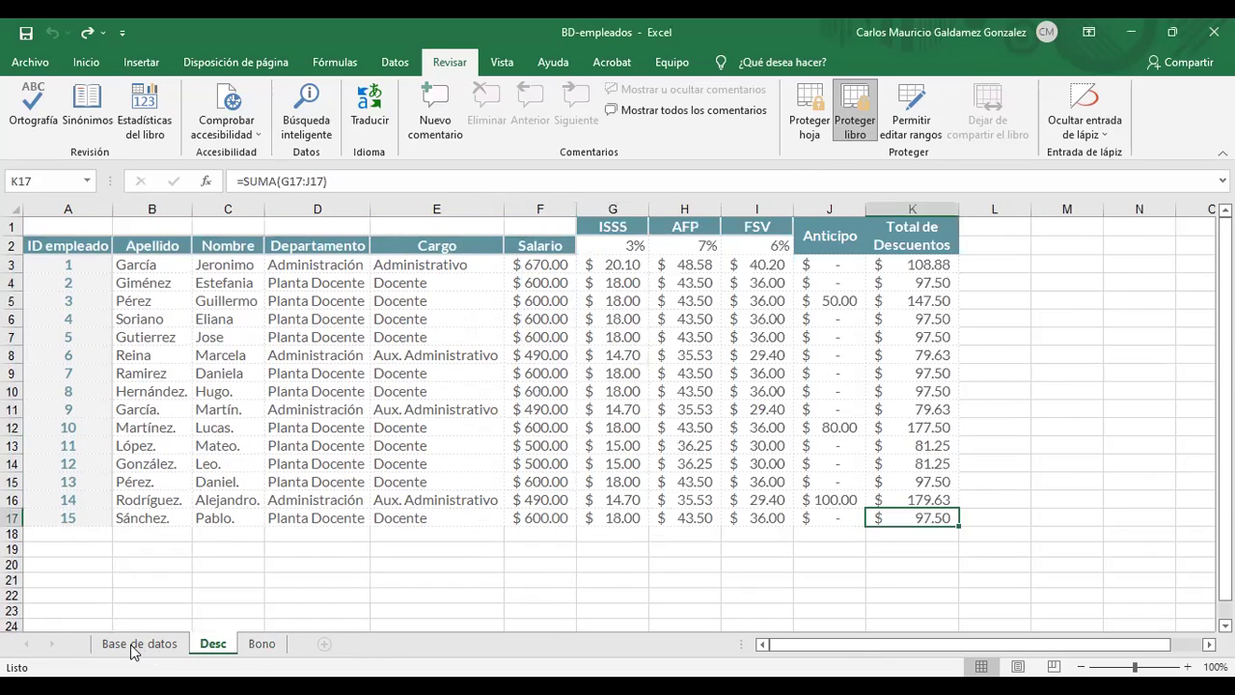
left_click(135, 649)
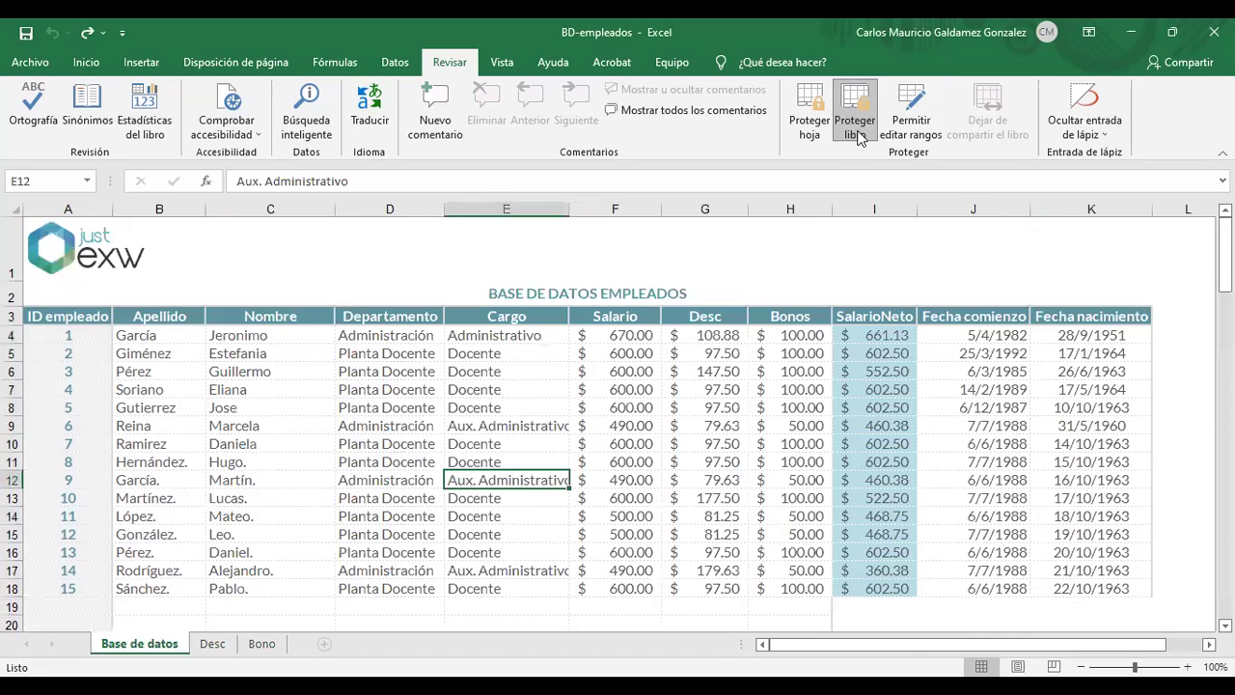
left_click(859, 138)
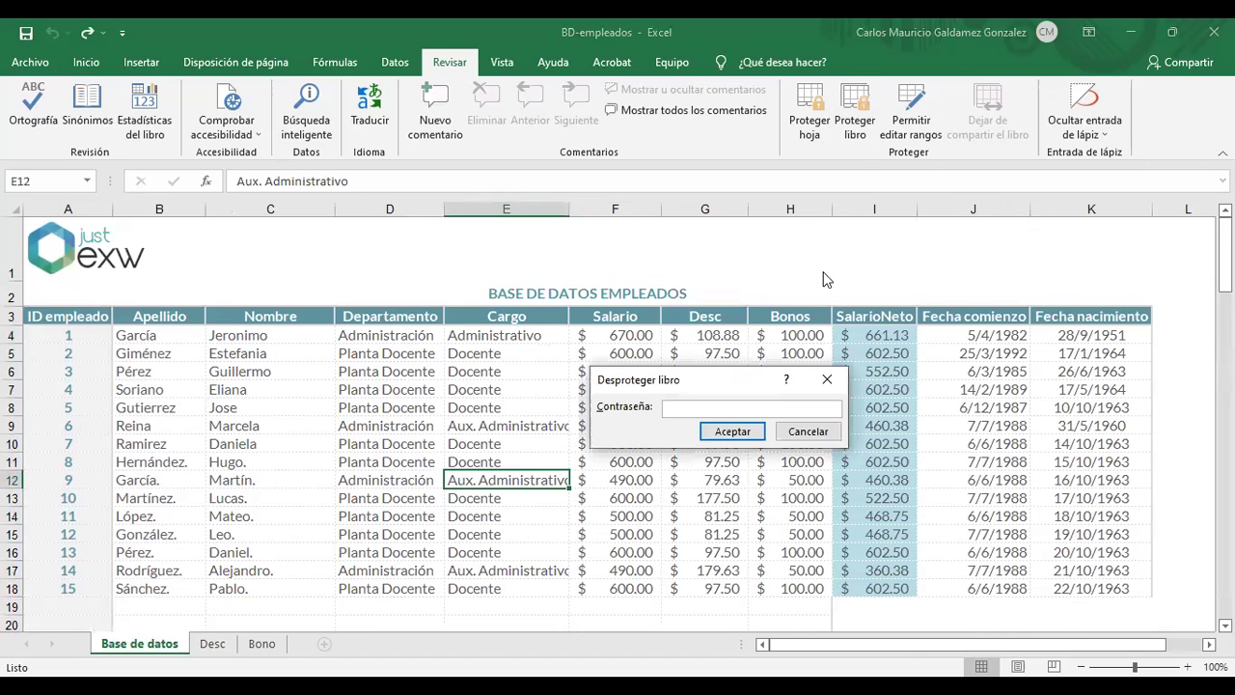
key("Return")
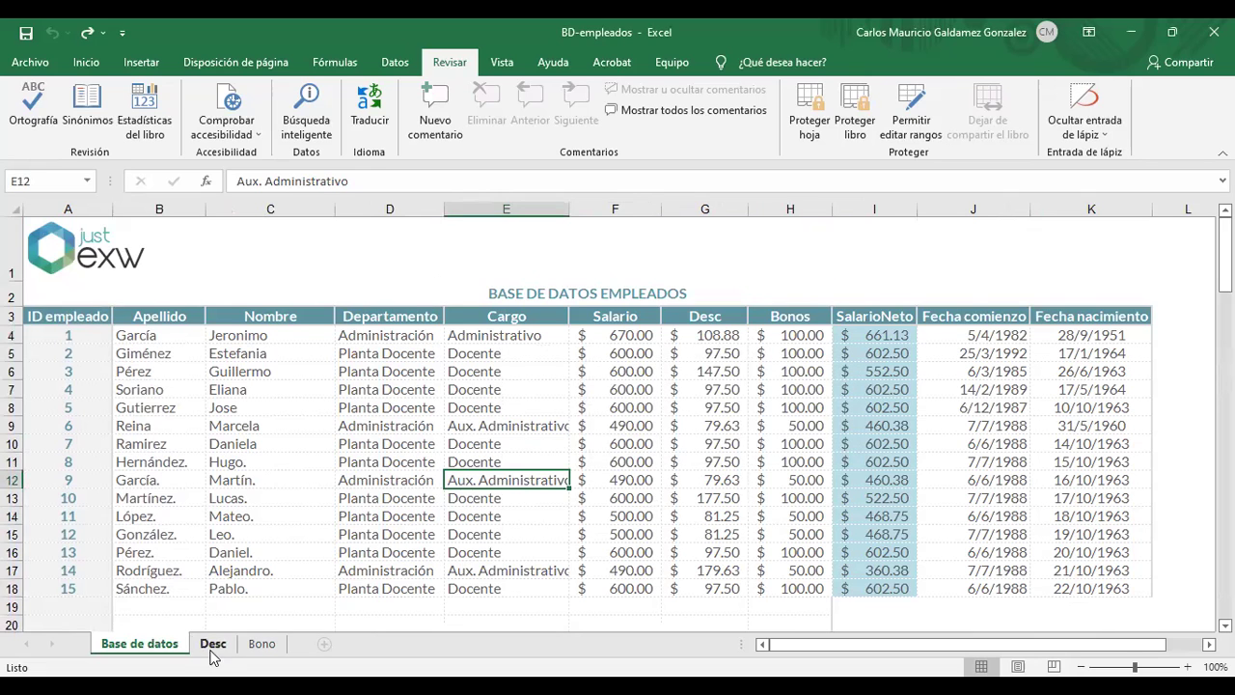
left_click_drag(211, 650, 218, 646)
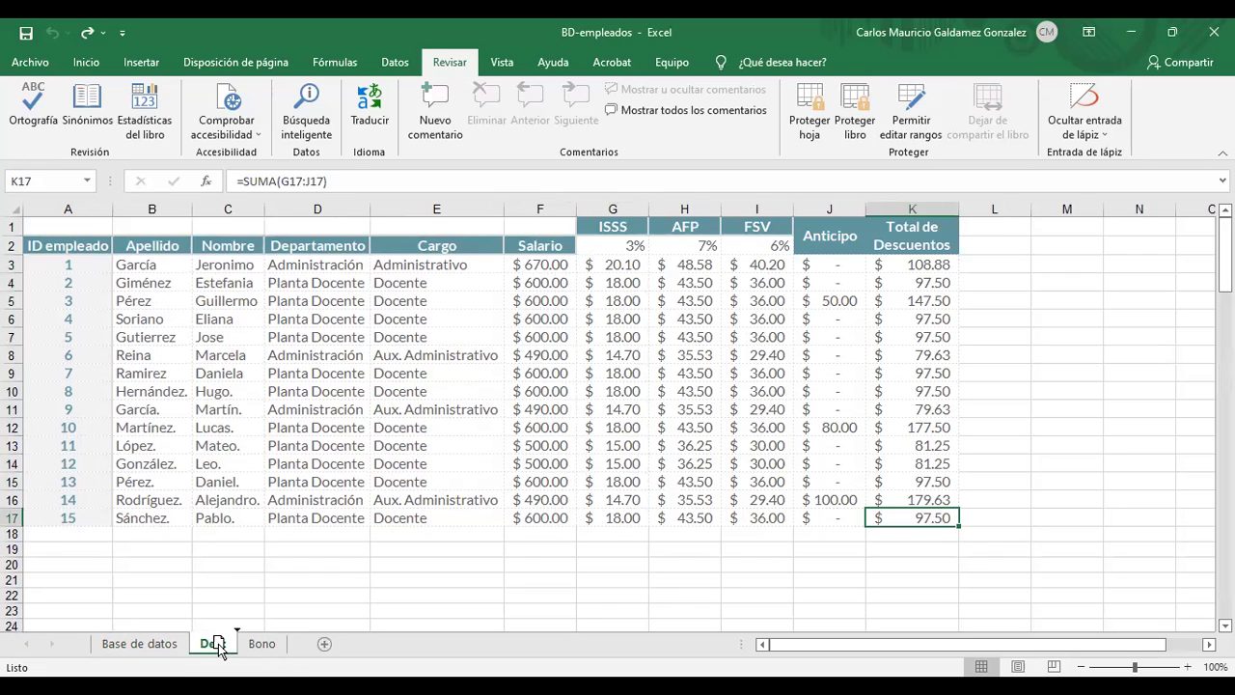
left_click(142, 646)
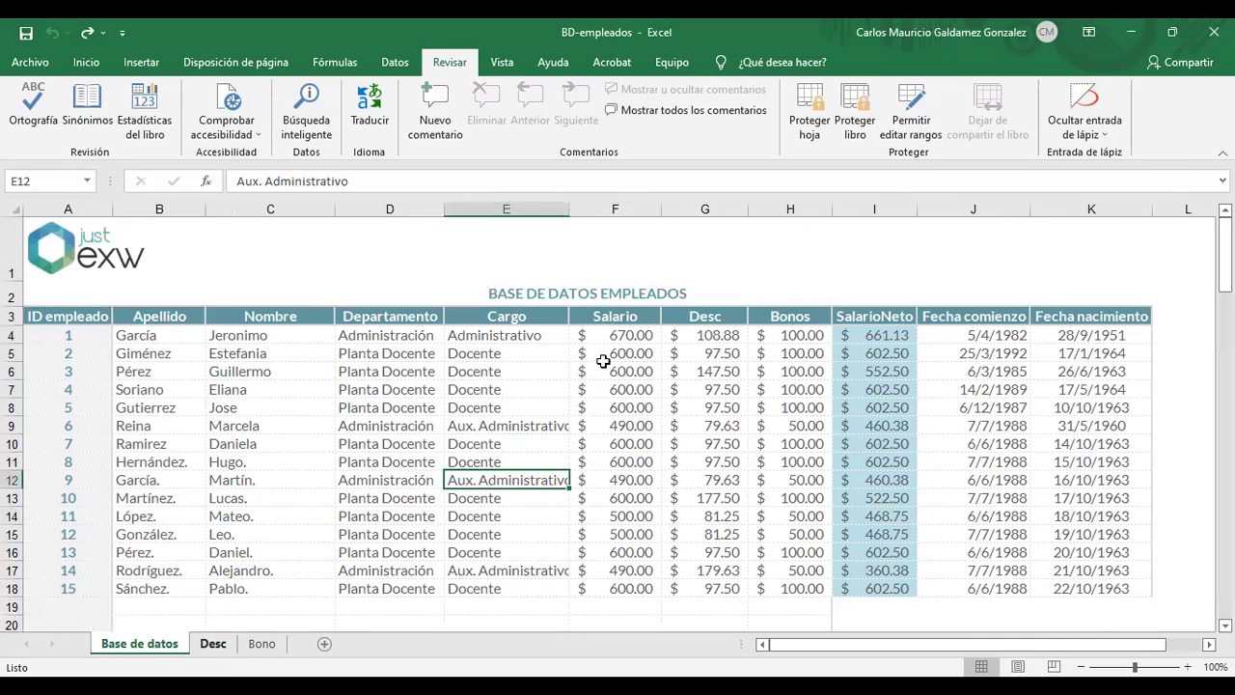
left_click(636, 462)
left_click_drag(68, 318, 1090, 587)
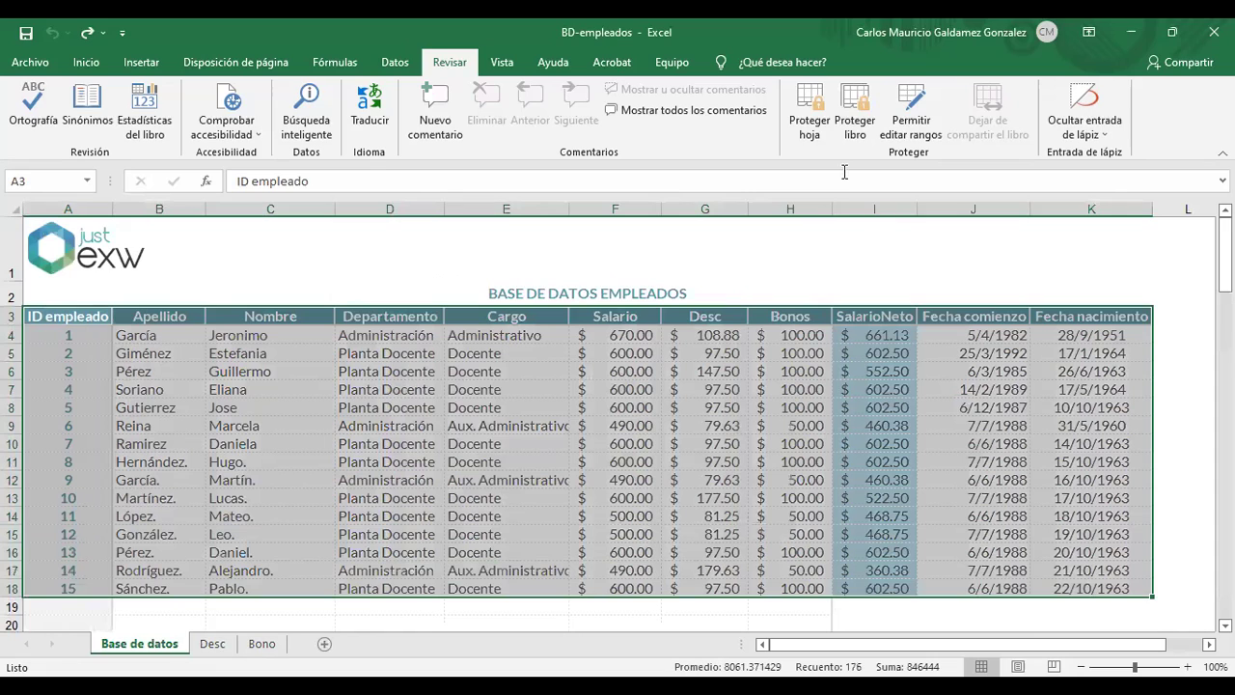
left_click(813, 140)
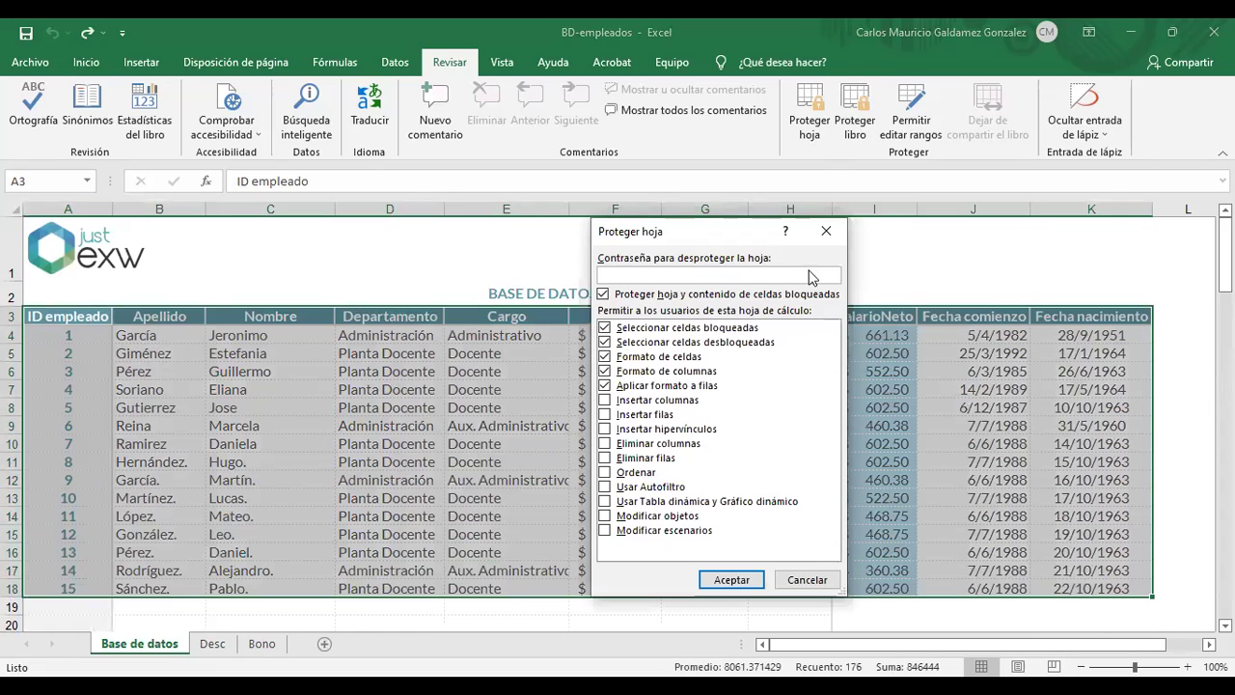
left_click(605, 356)
left_click(605, 370)
left_click(605, 385)
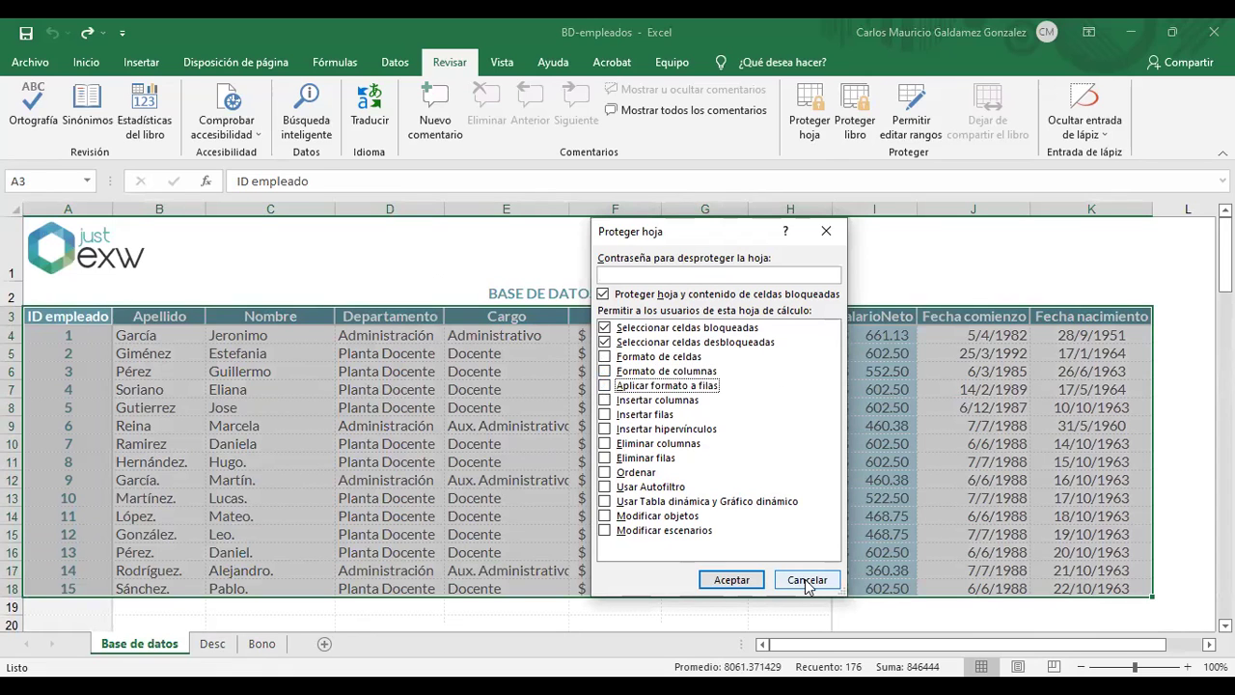
key("Escape")
left_click(859, 335)
left_click(858, 374)
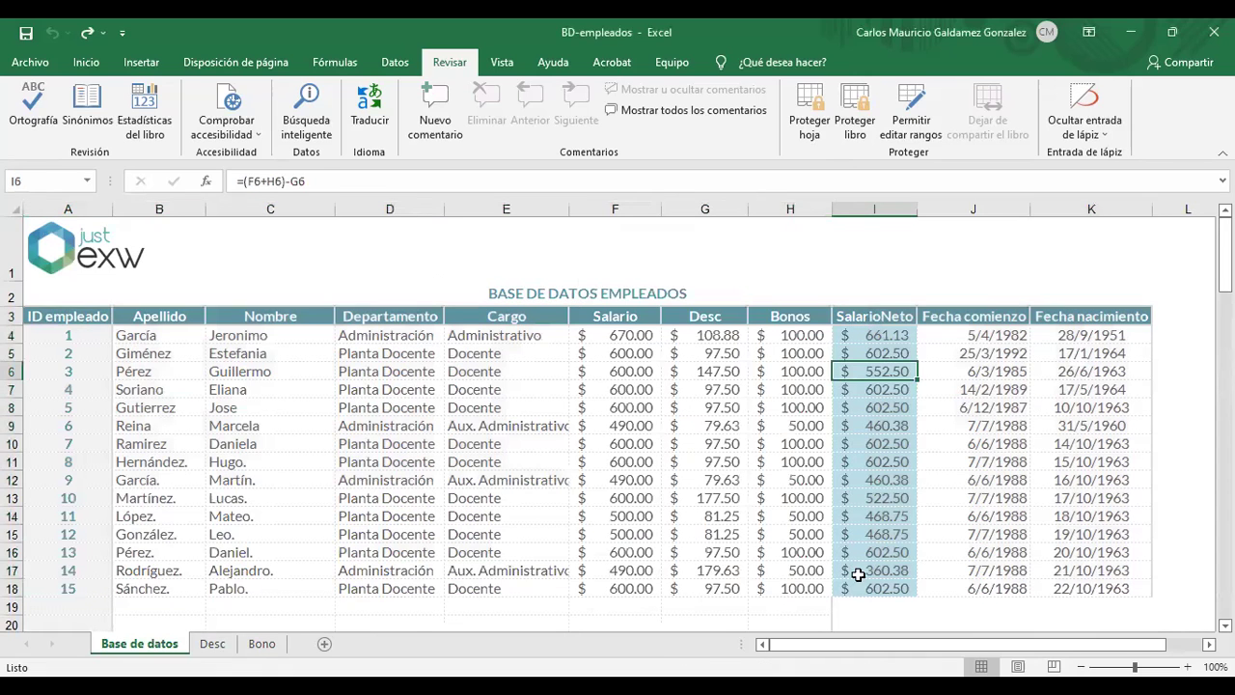
left_click_drag(861, 588, 862, 335)
left_click(796, 129)
left_click(631, 356)
left_click(638, 371)
left_click(644, 385)
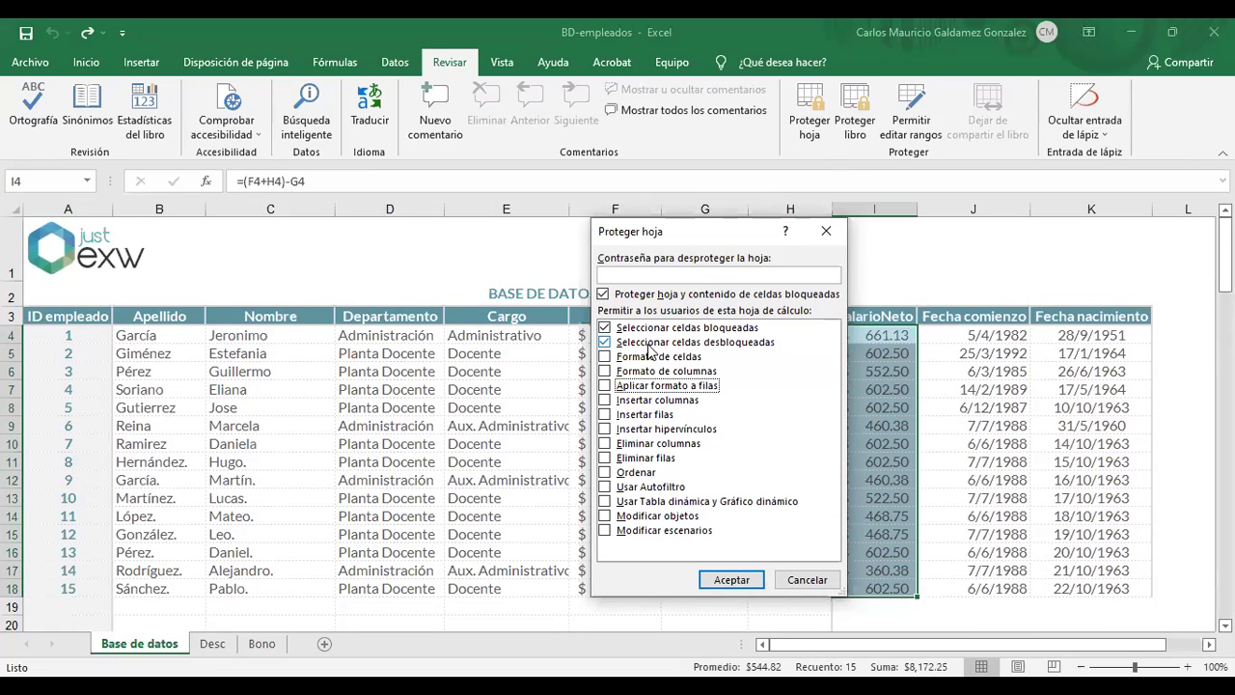
left_click(656, 344)
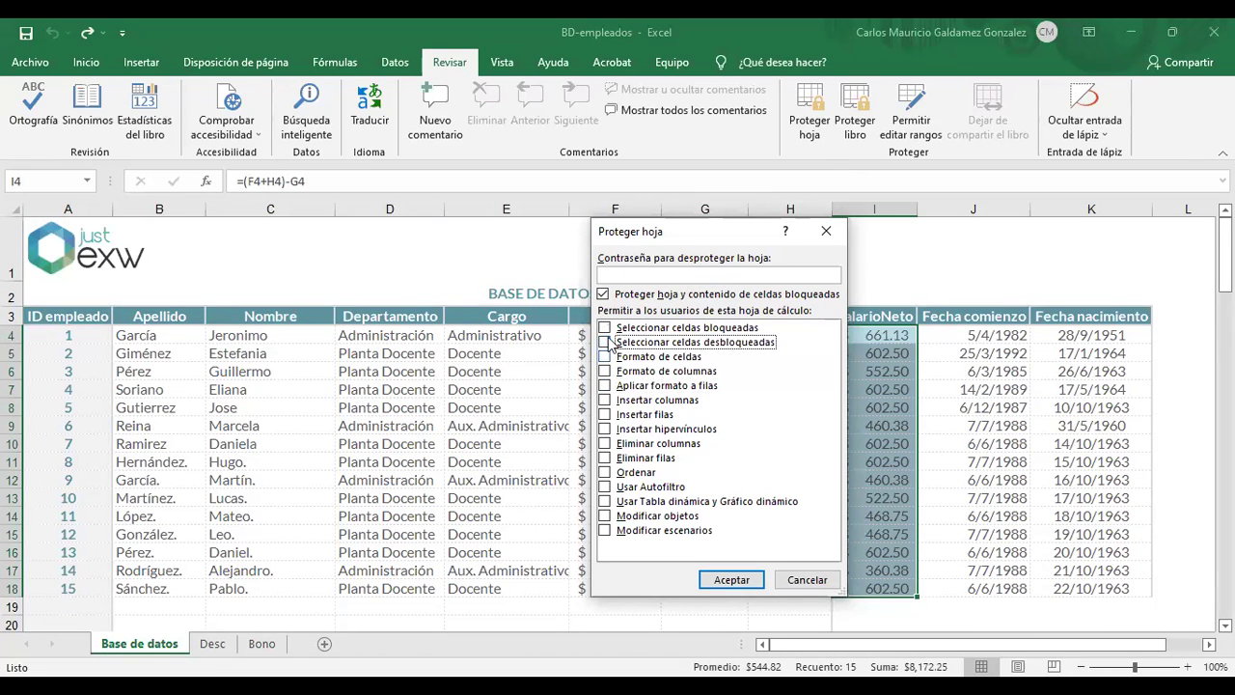
double_click(603, 329)
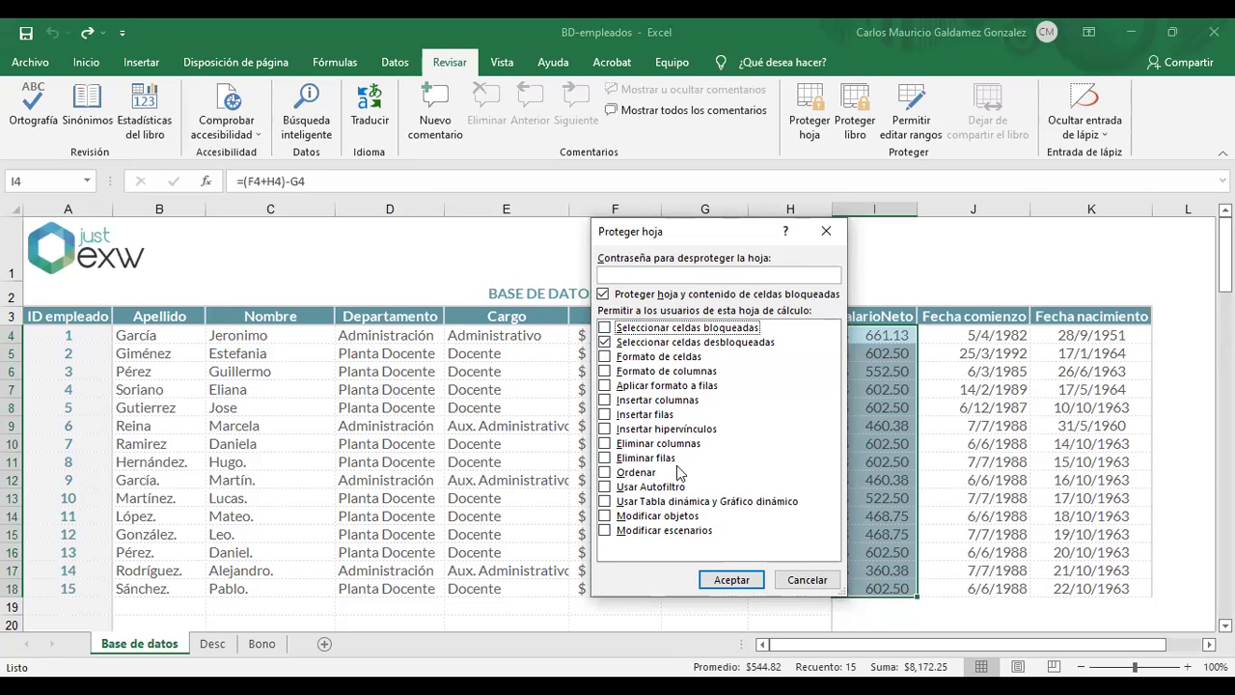
left_click(806, 580)
left_click(70, 371)
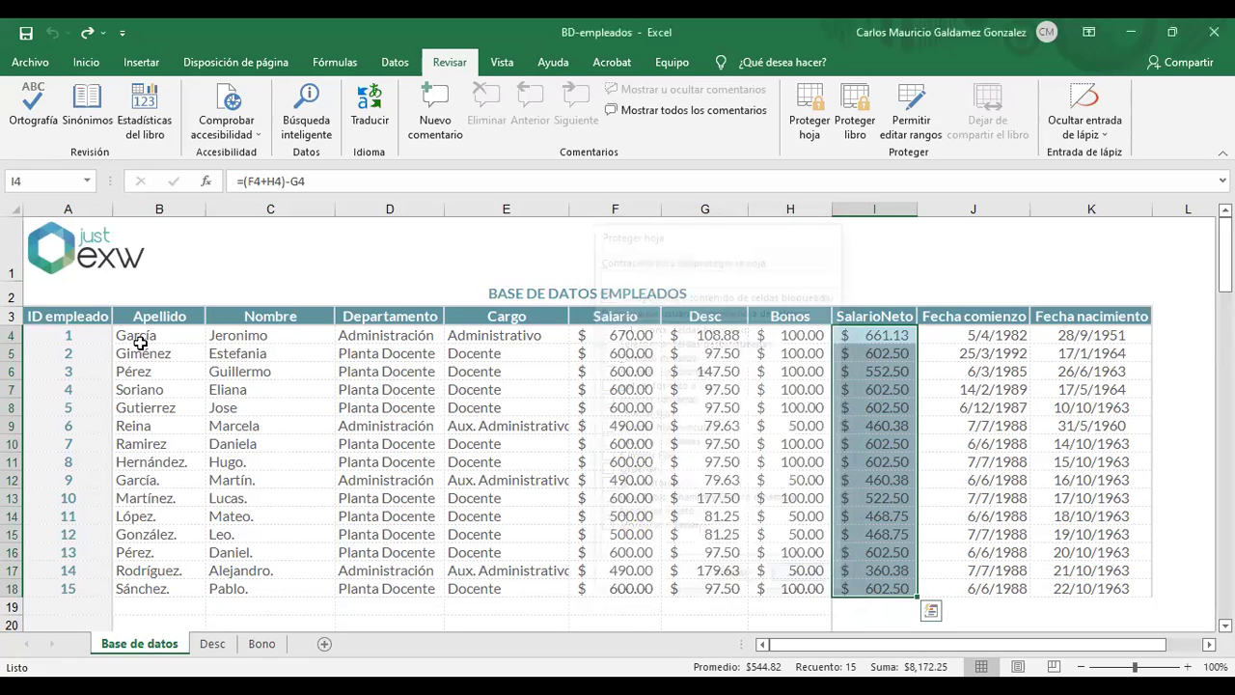
Step: Select the ranges B4:F18 and J4:K18 on the Base de datos sheet
mouse_move(145, 335)
left_mouse_down()
mouse_move(659, 589)
mouse_move(642, 588)
left_mouse_up()
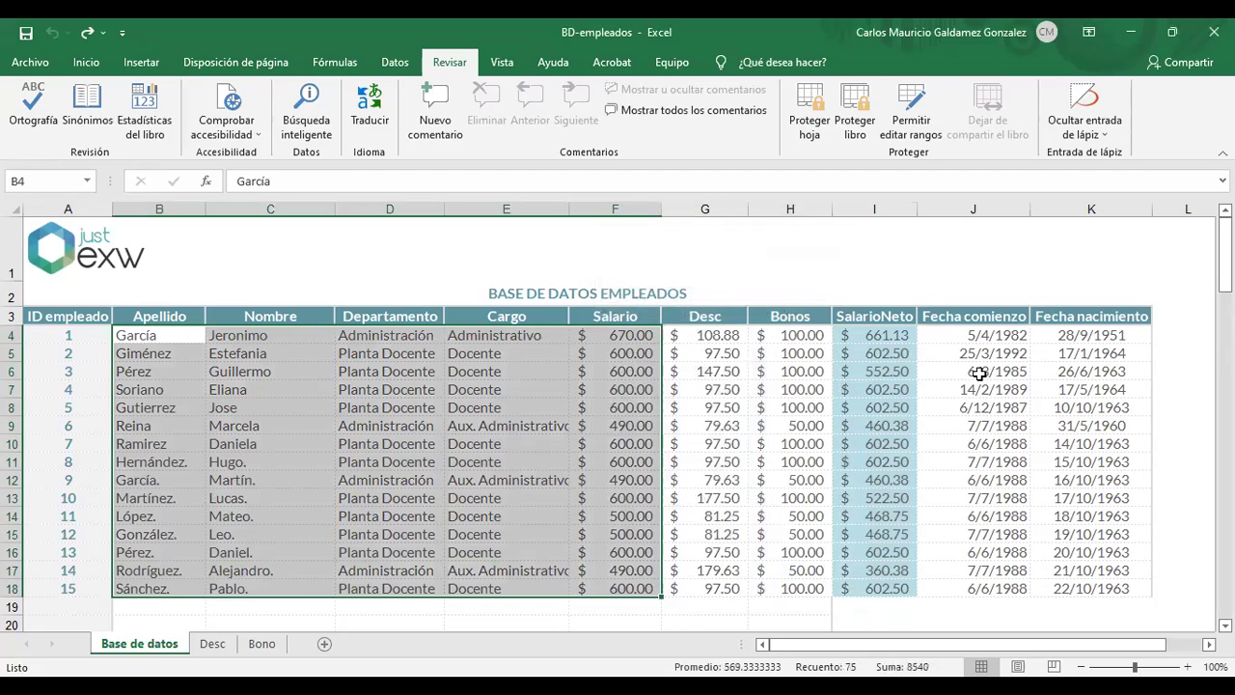
left_click_drag(950, 334, 974, 407, "ctrl")
left_click_drag(1079, 585, 1076, 583, "ctrl")
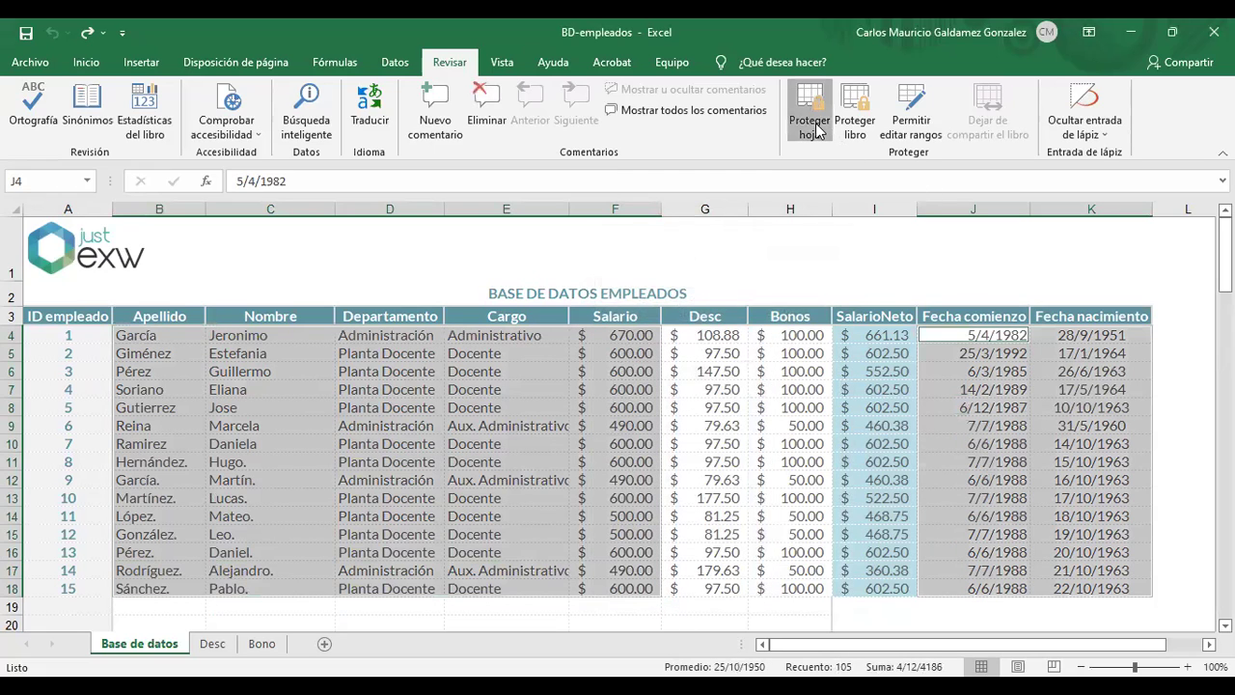
Step: Protect the sheet with a password, disallowing column/row formatting and selecting locked cells
left_click(604, 356)
left_click(604, 370)
left_click(604, 385)
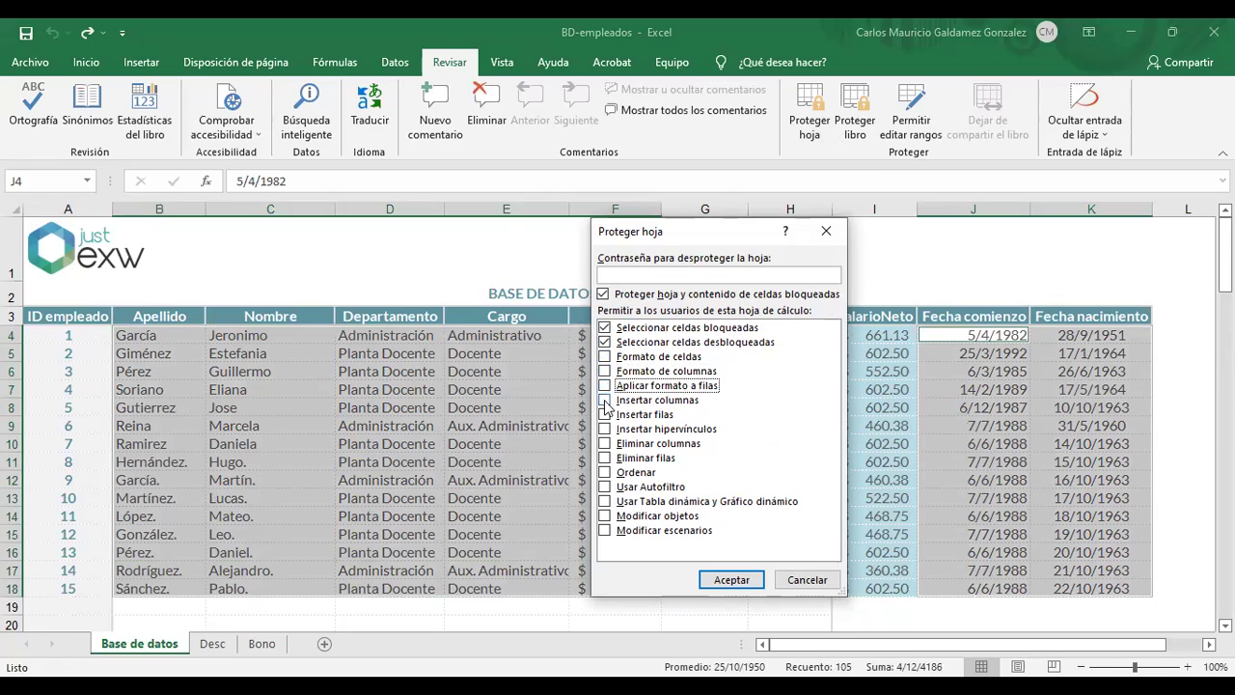
left_click(605, 328)
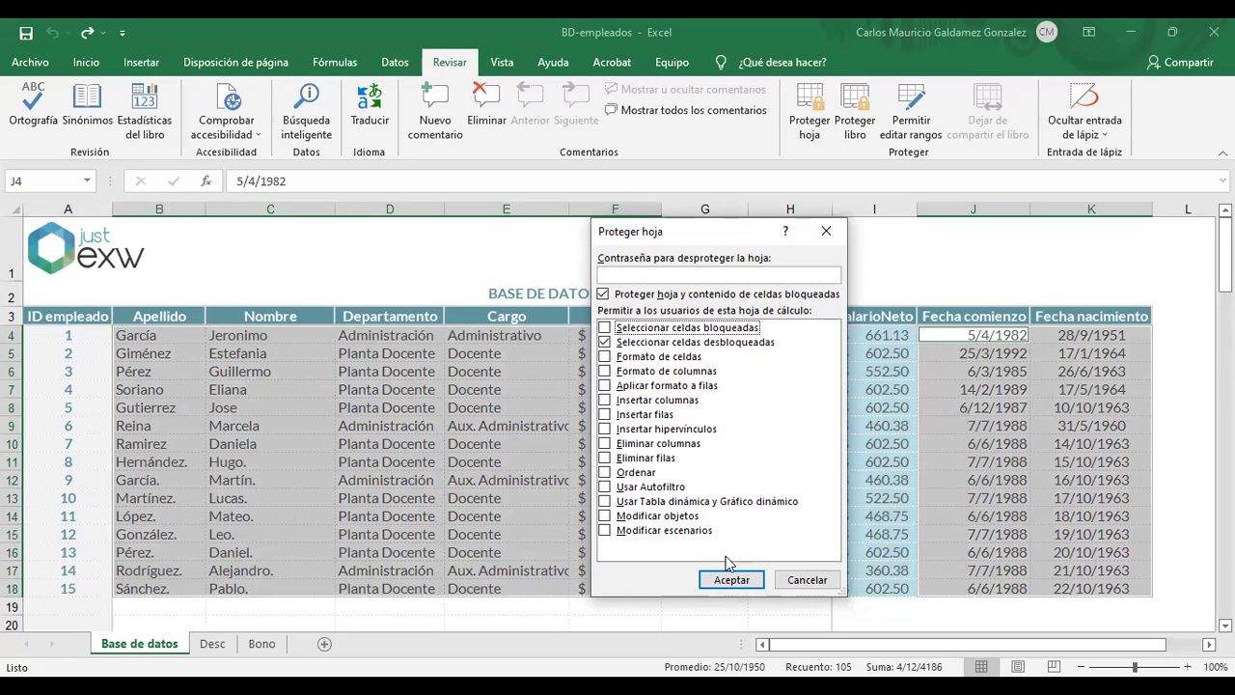
left_click(639, 279)
left_click(739, 585)
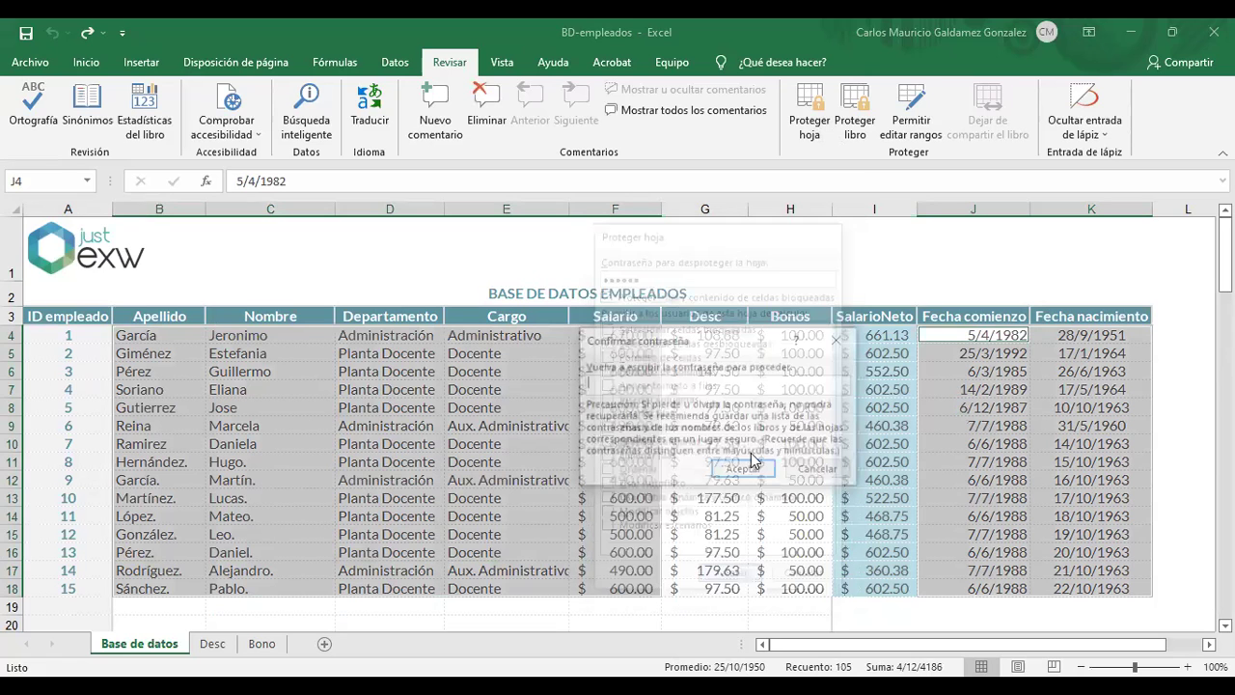
left_click(748, 470)
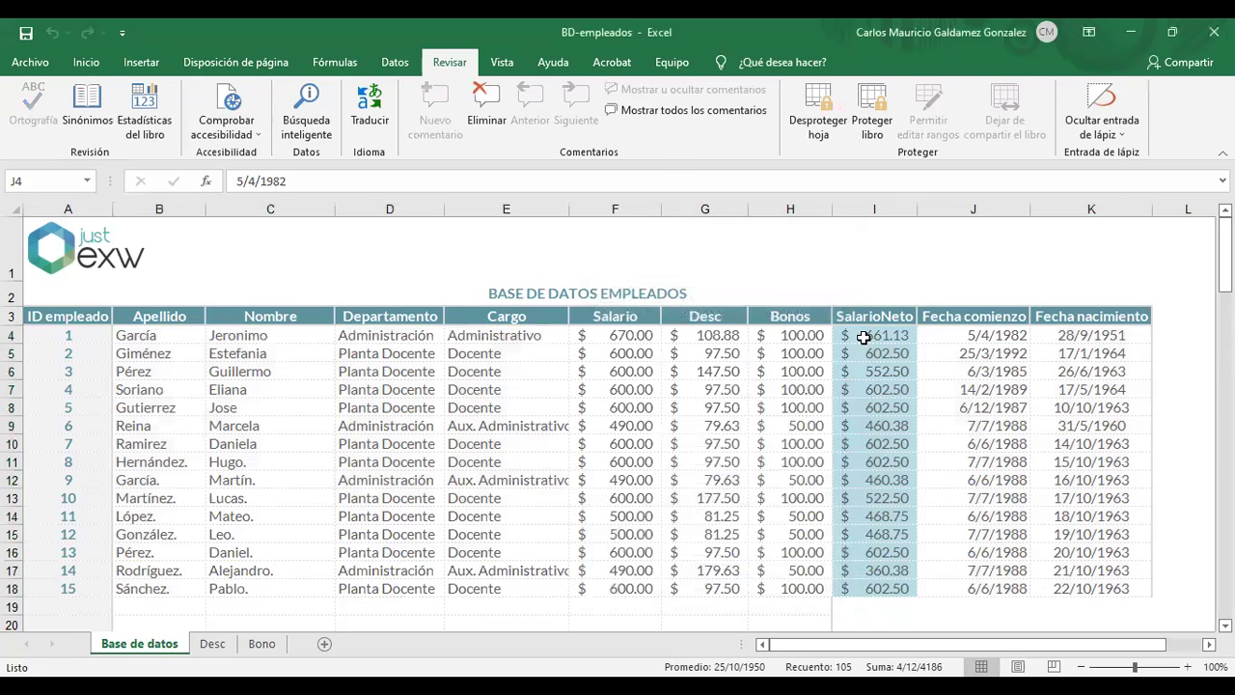
Step: Confirm editing G10 is refused, then unprotect the Base de datos sheet with its password
double_click(710, 437)
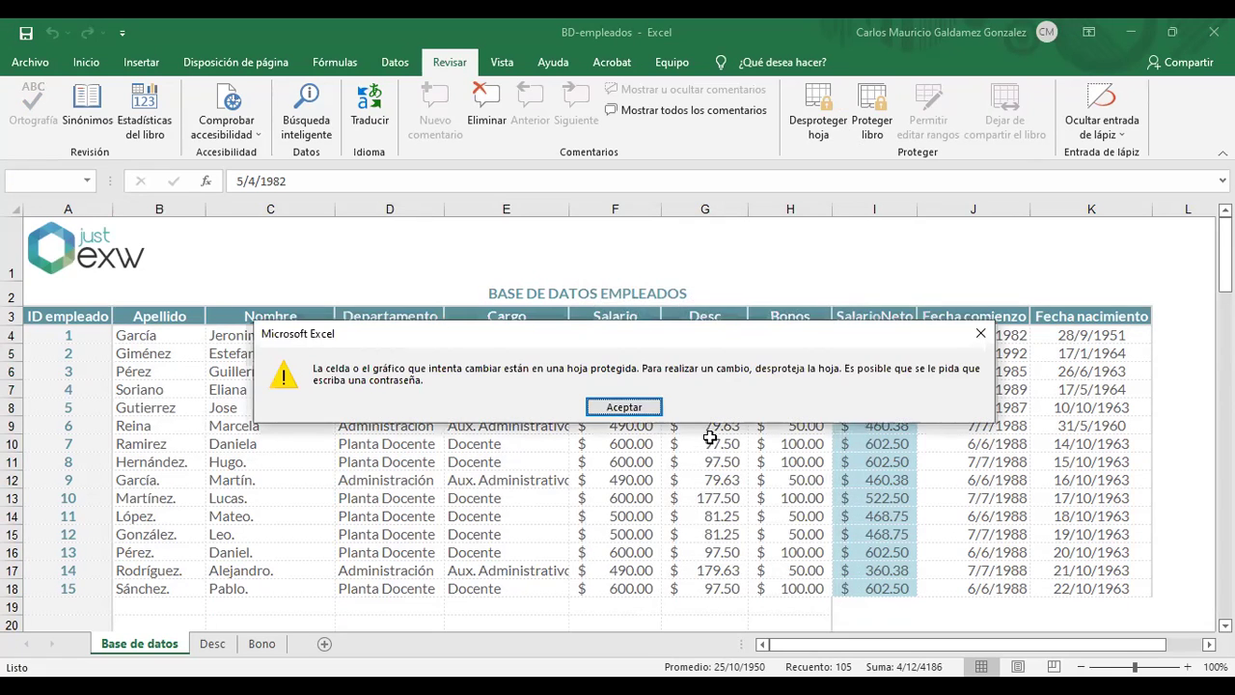
key("Return")
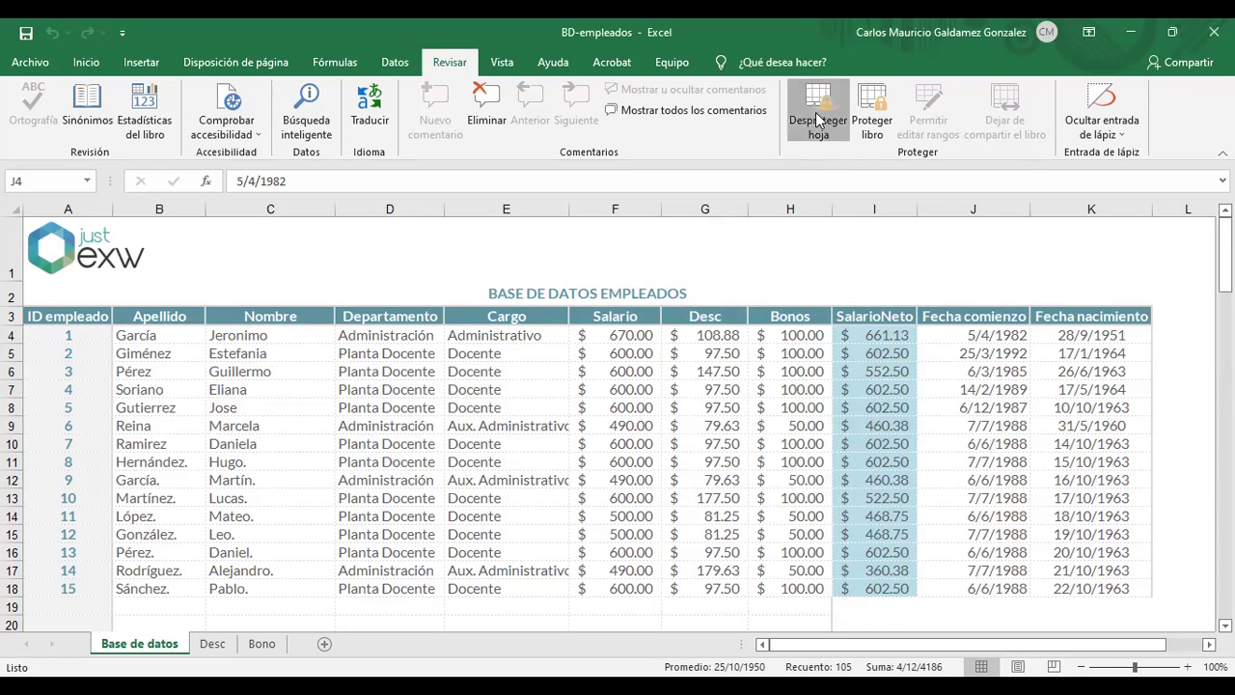
left_click(817, 117)
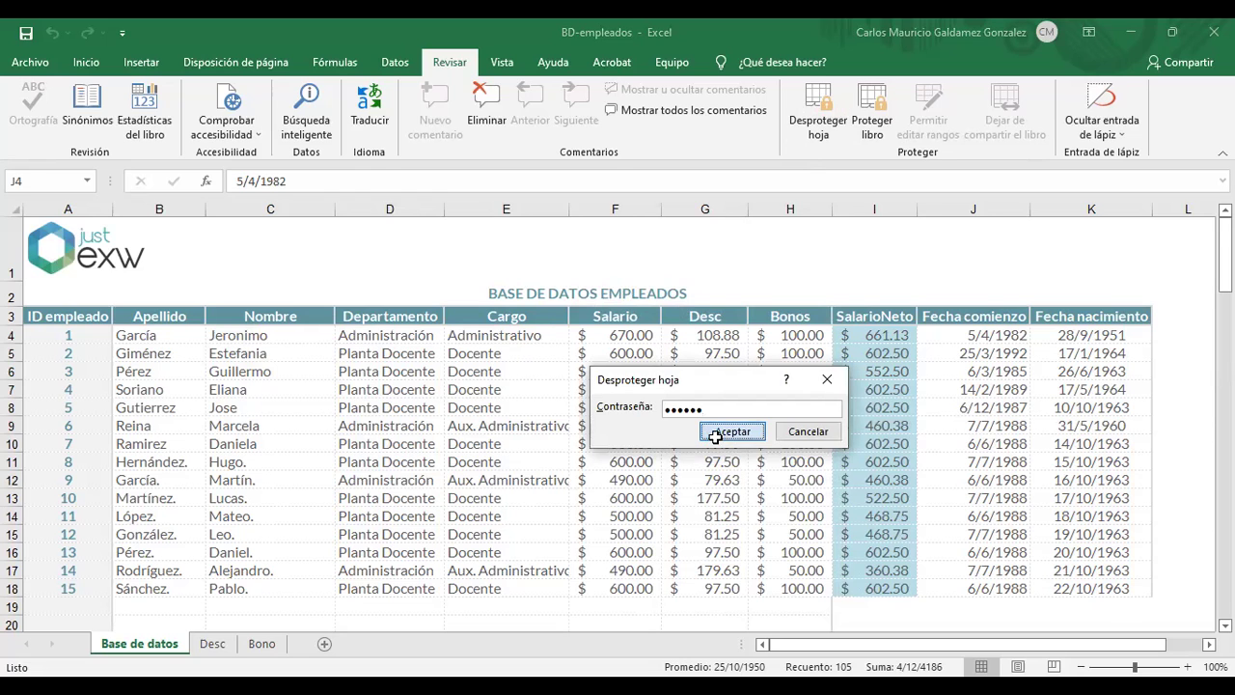
left_click(714, 435)
left_click(715, 435)
left_click(799, 379)
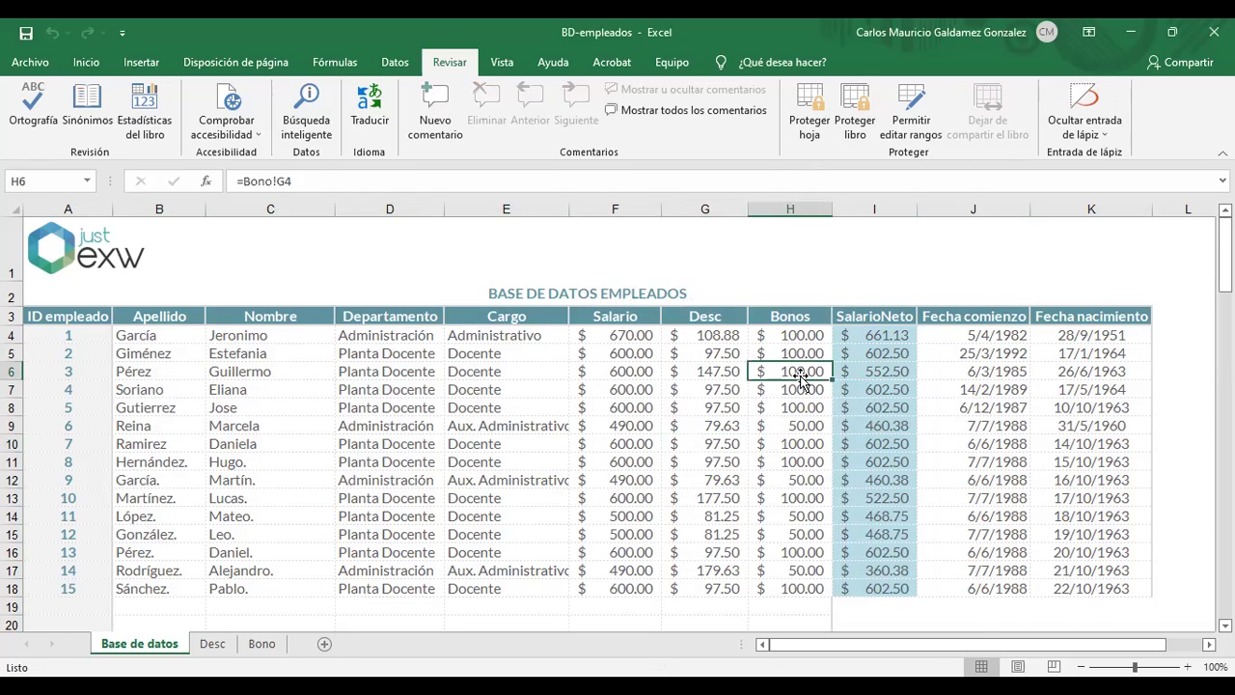
Step: Select B4:F18 together with the date columns J4:K18
left_click(911, 140)
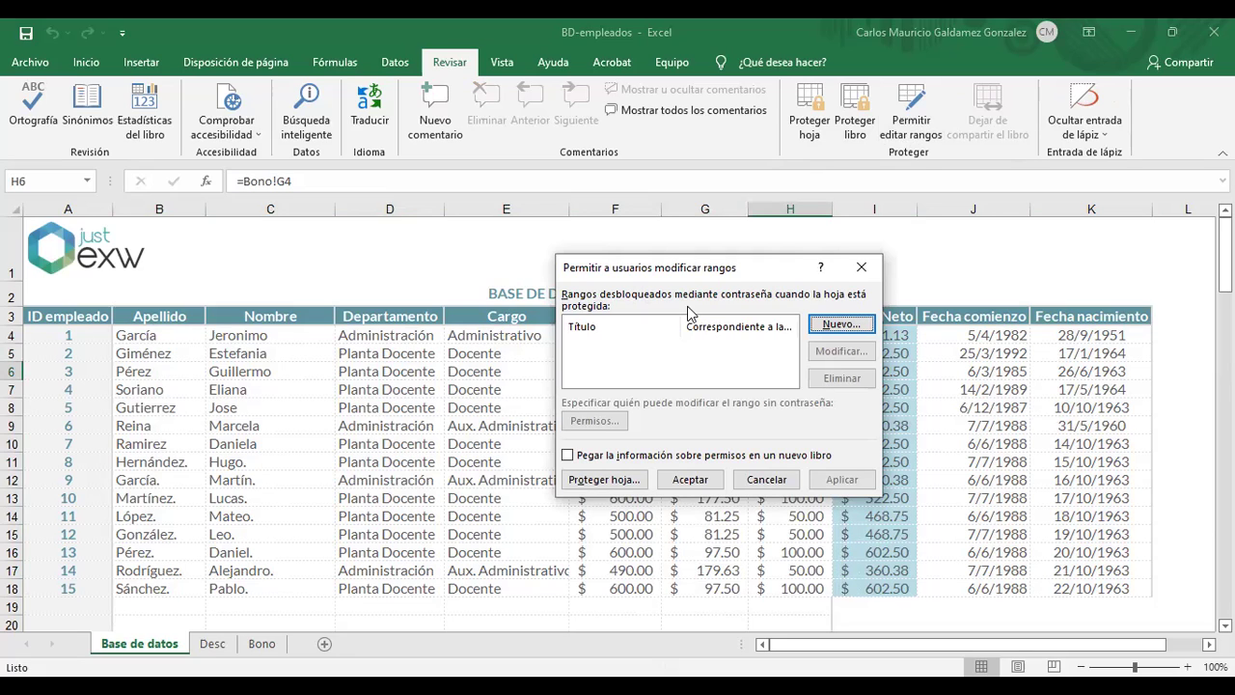
left_click(862, 270)
left_click_drag(145, 335, 604, 596)
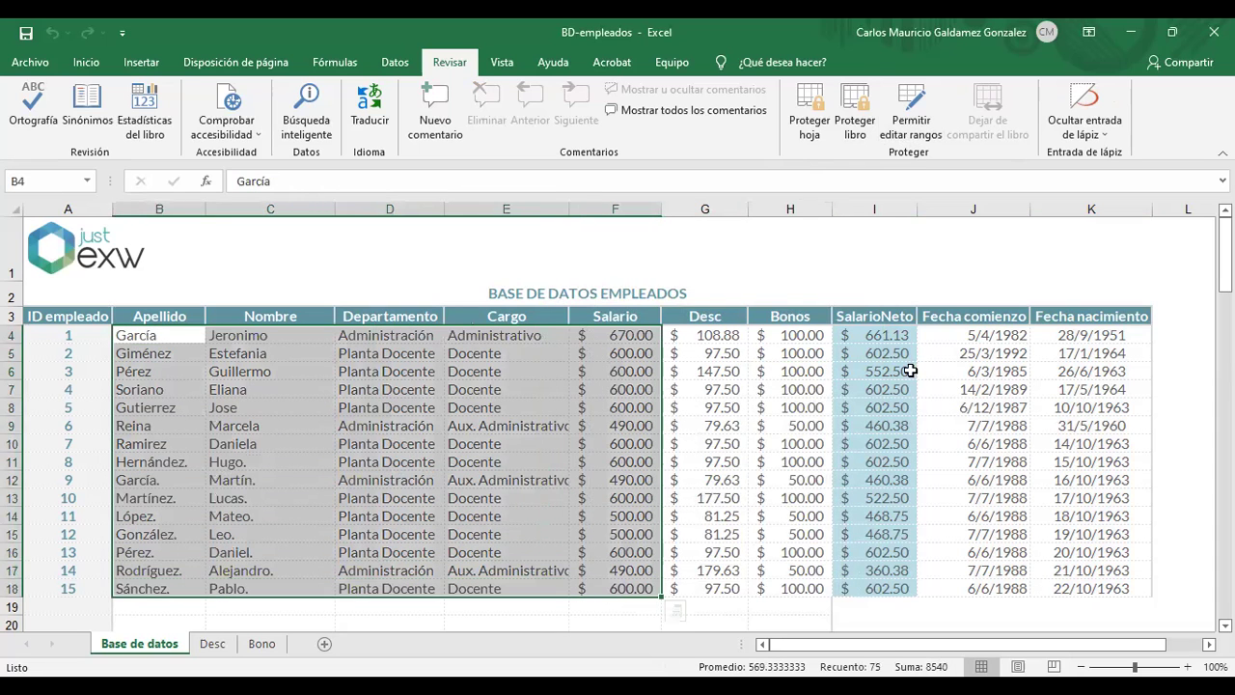
left_click(955, 335, "ctrl")
left_click_drag(1054, 497, 1082, 581)
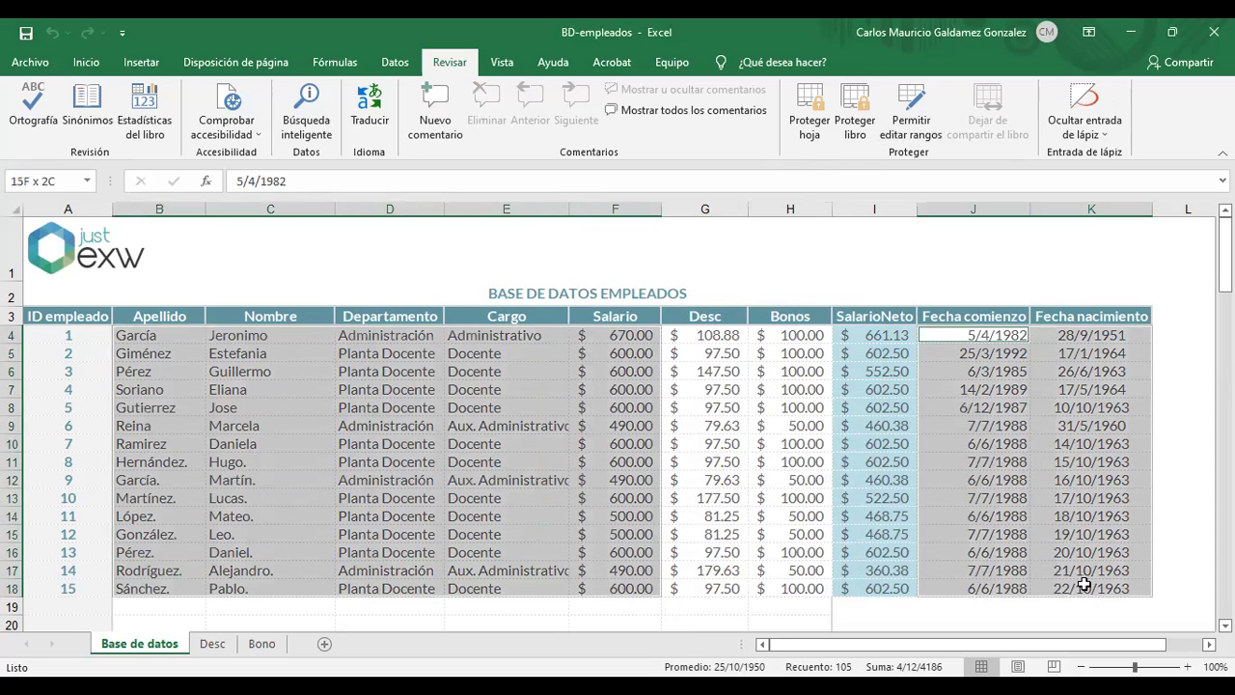
Step: Create password-protected editable range Rango1, apply it, and test by clearing and restoring F10
left_click(911, 135)
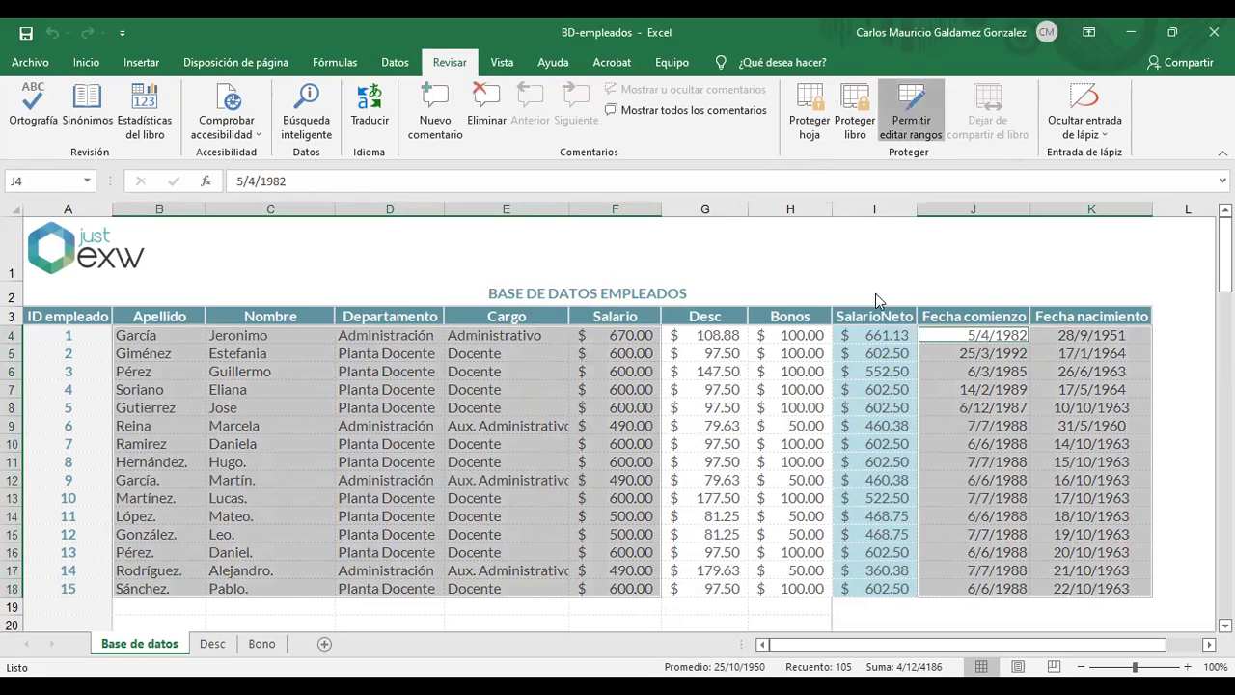
left_click(841, 325)
left_click(683, 414)
left_click(741, 448)
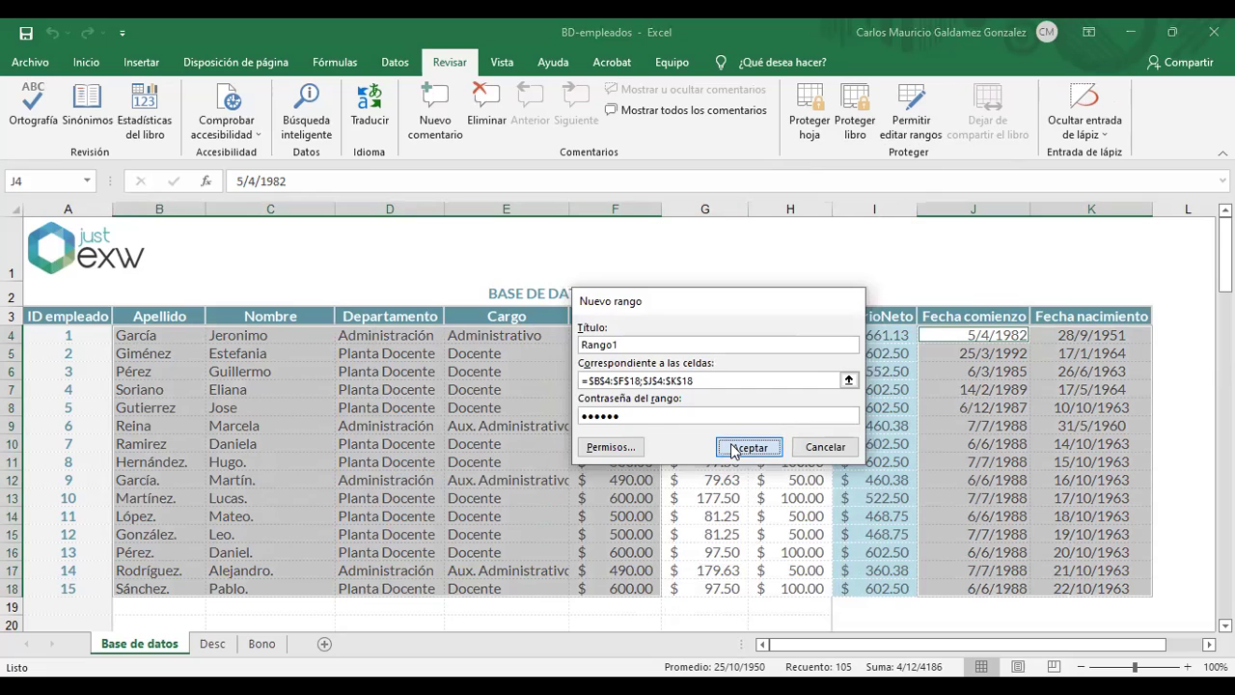
left_click(733, 449)
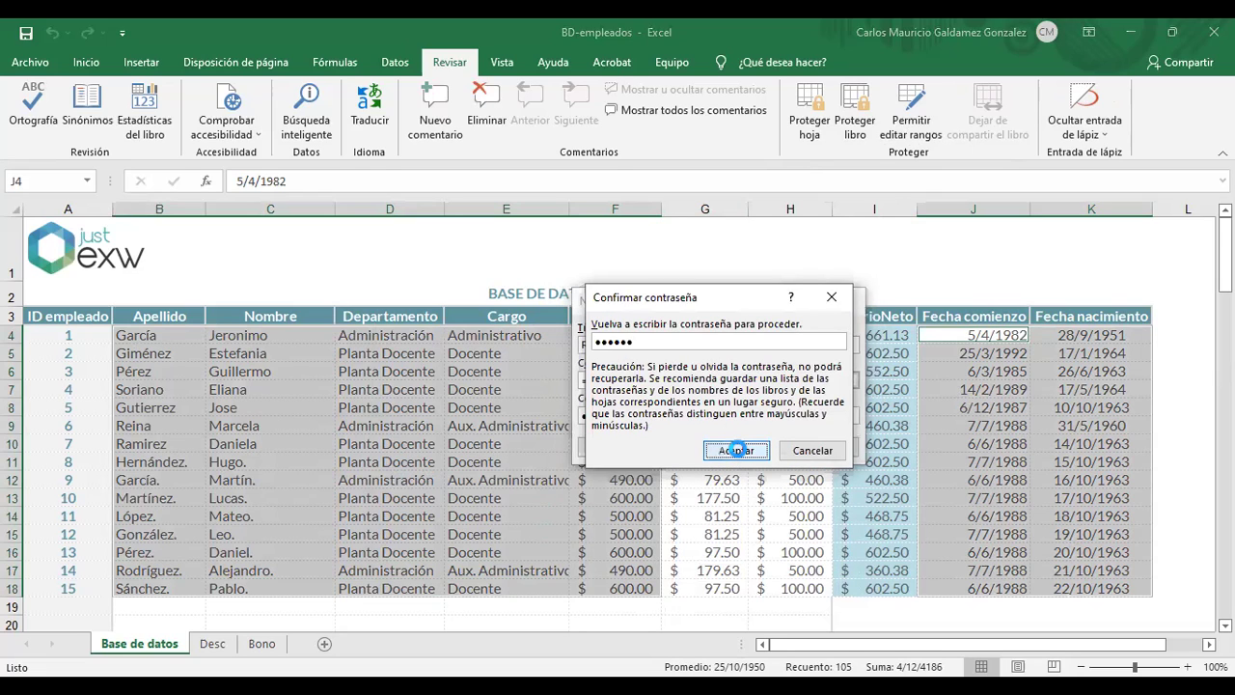
left_click(840, 480)
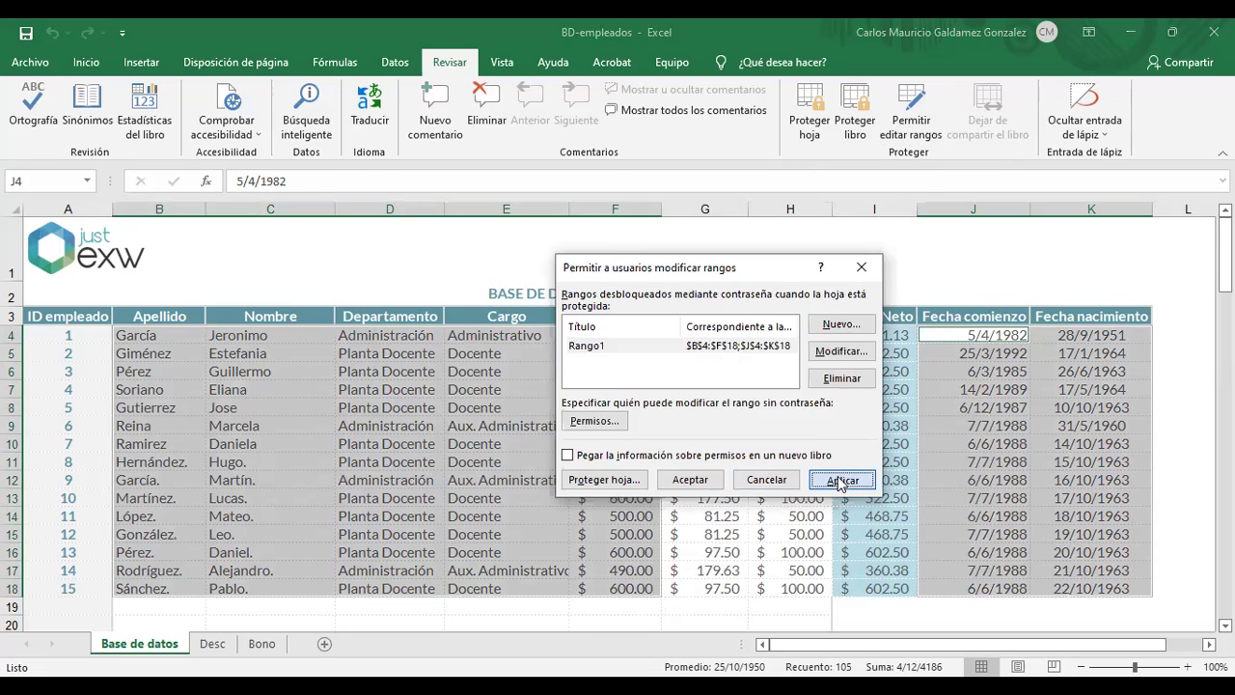
left_click(709, 478)
key("Delete")
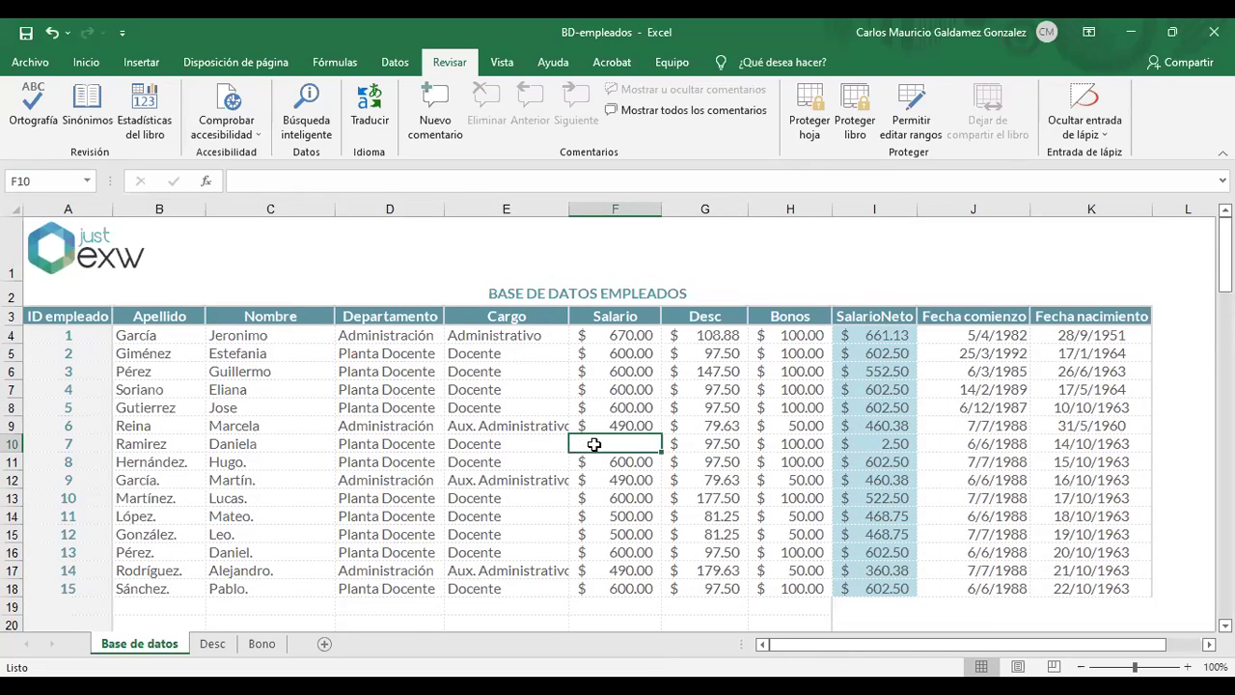
key("ctrl+z")
Step: Open Rango1's Permisos in the editable ranges list and choose Agregar to add a user
left_click(801, 444)
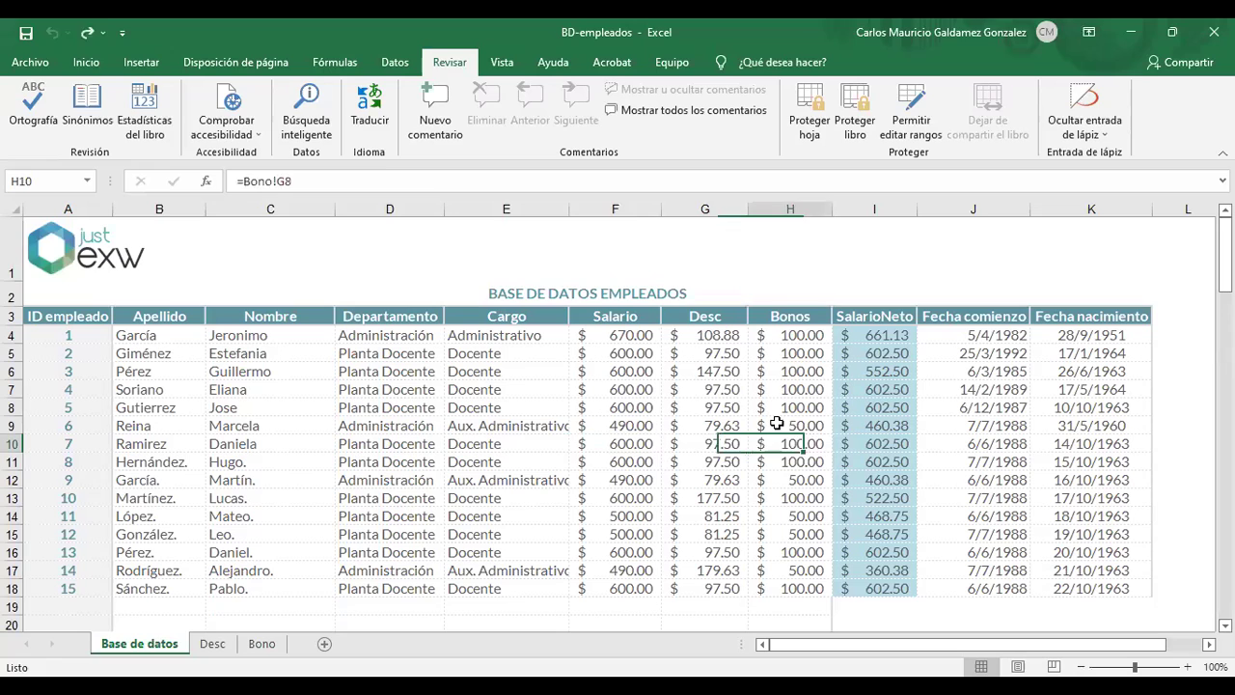
left_click(789, 461)
left_click(763, 450)
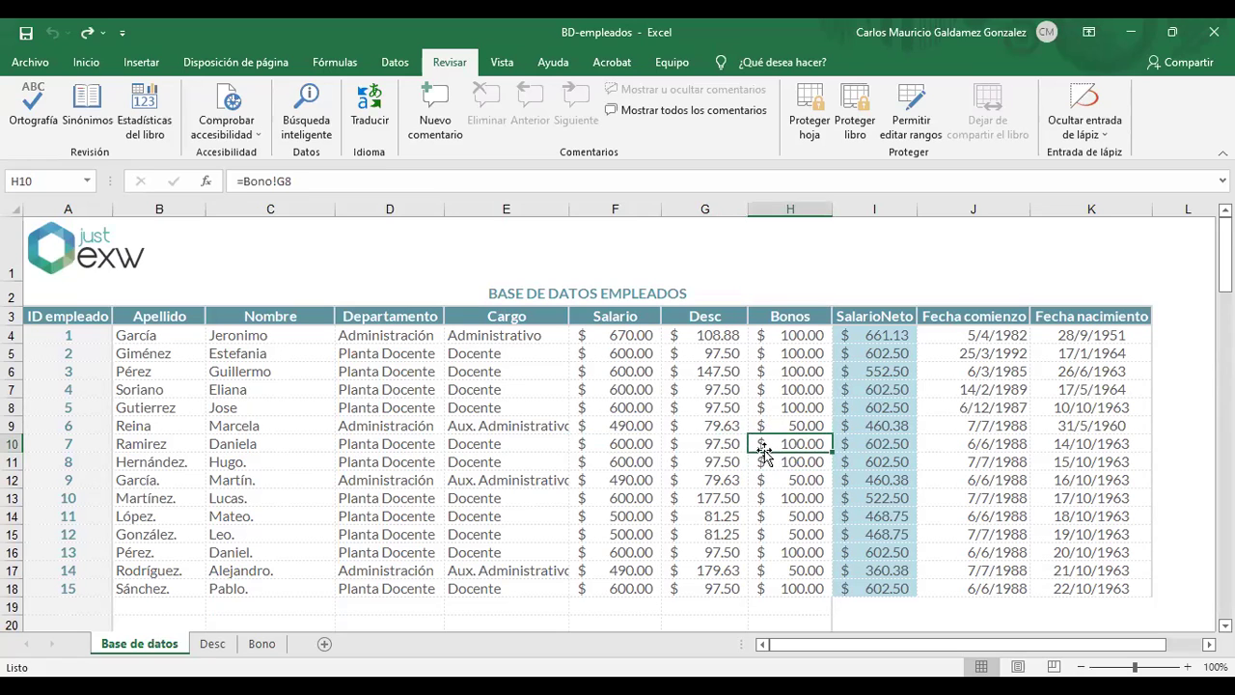
left_click(928, 138)
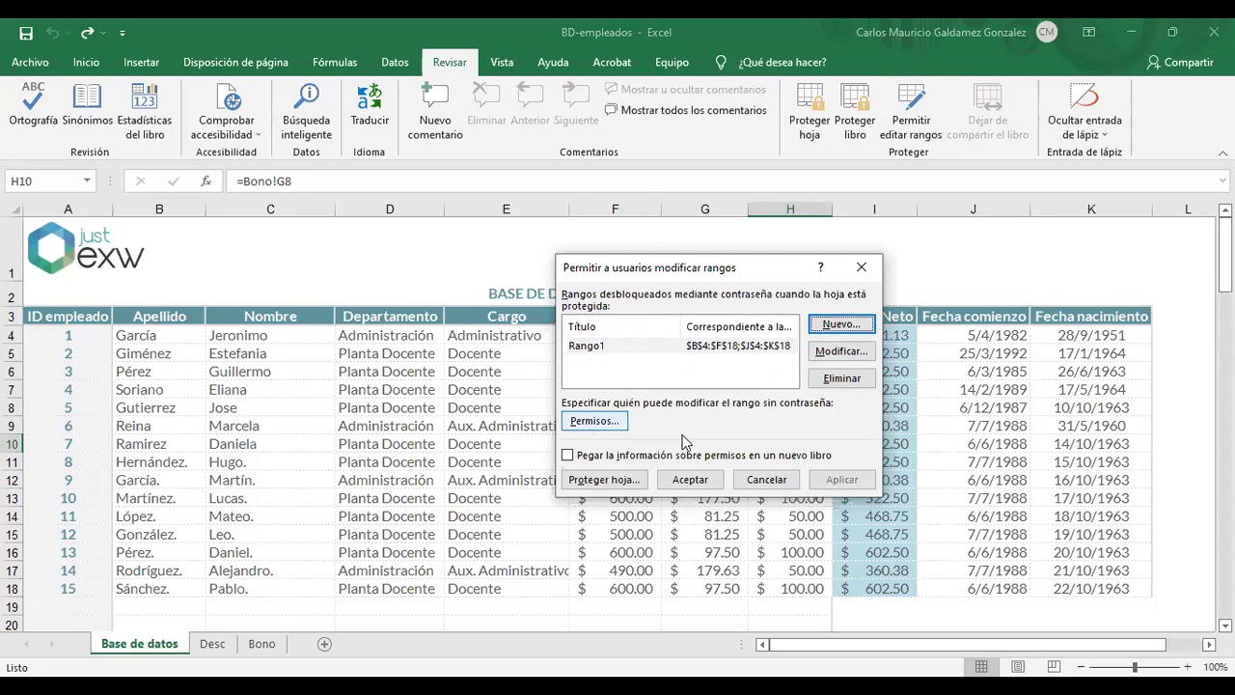
left_click(623, 424)
left_click(608, 422)
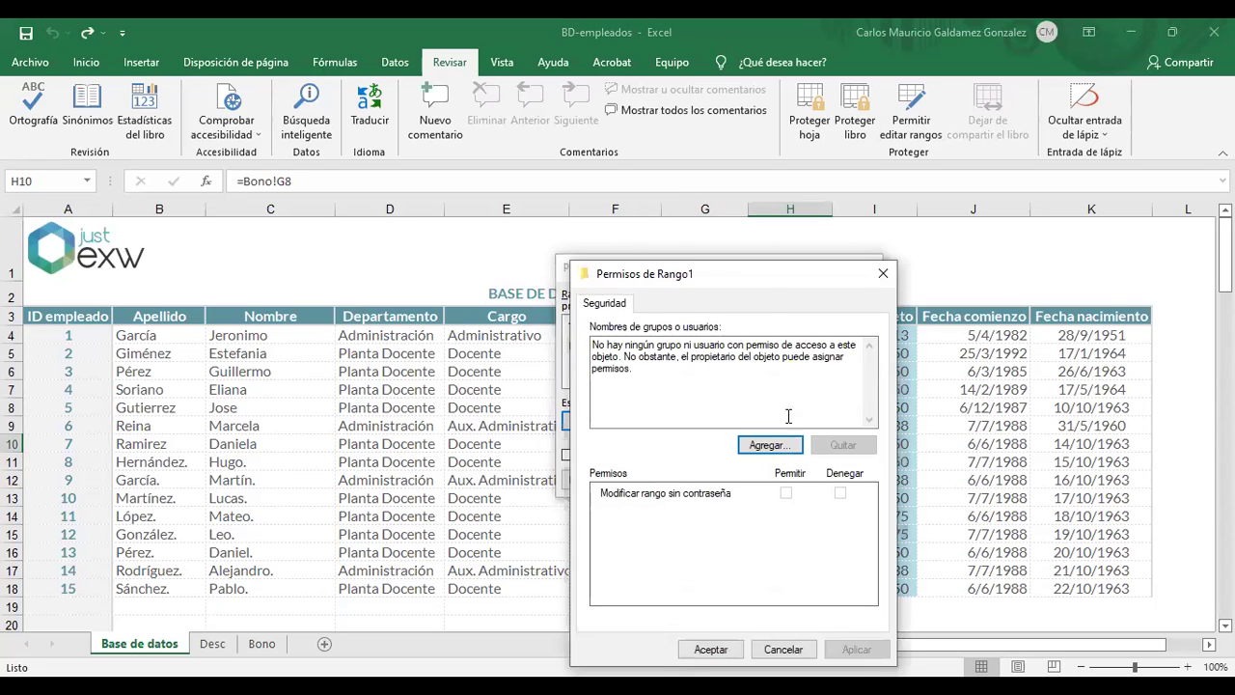
left_click(897, 361)
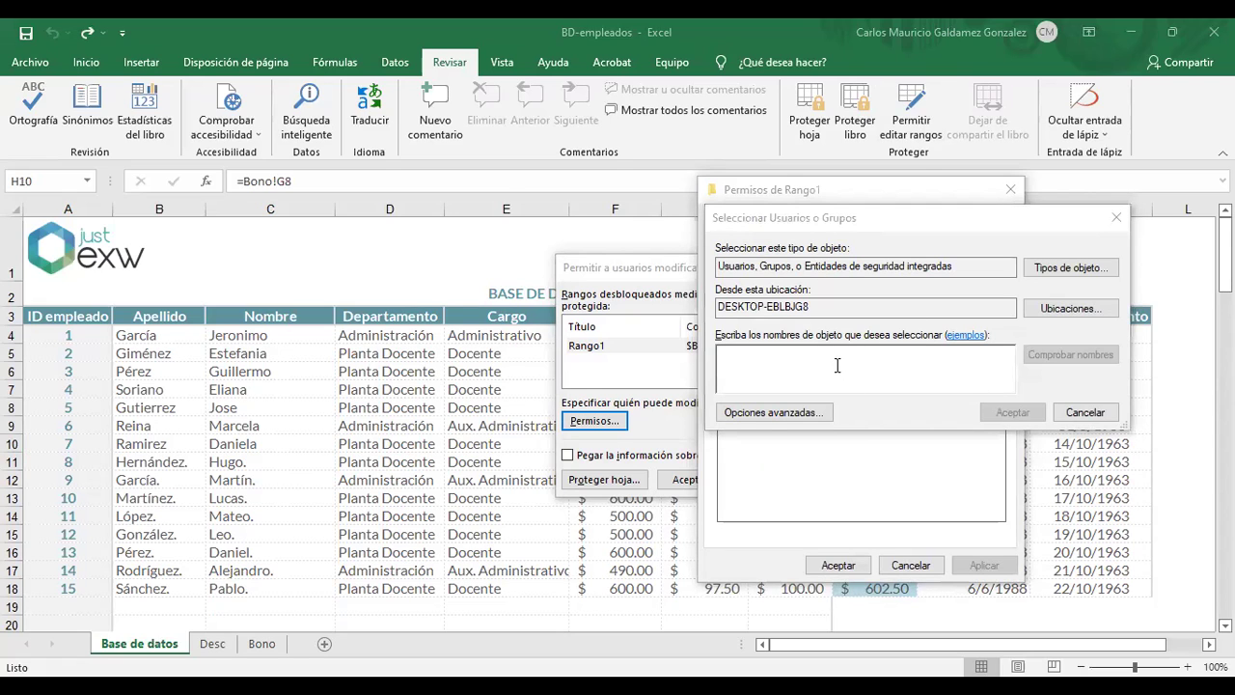
Step: Enter the user's full name in the picker and run Comprobar nombres
left_click(789, 370)
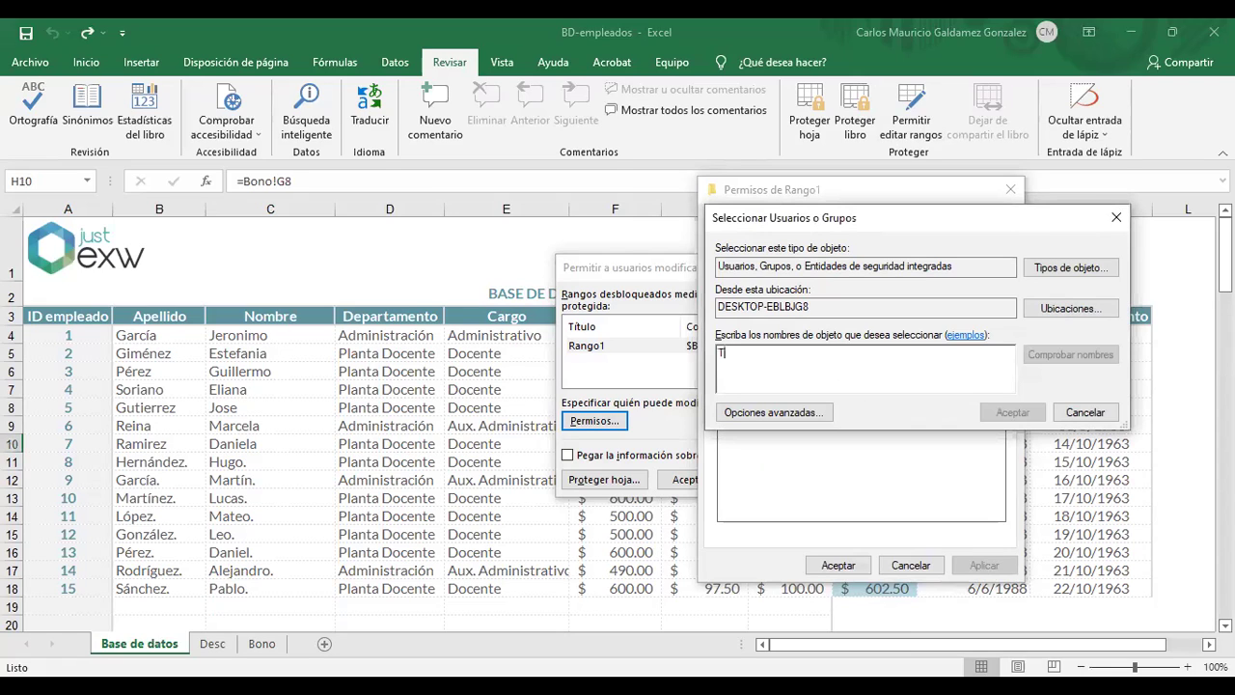
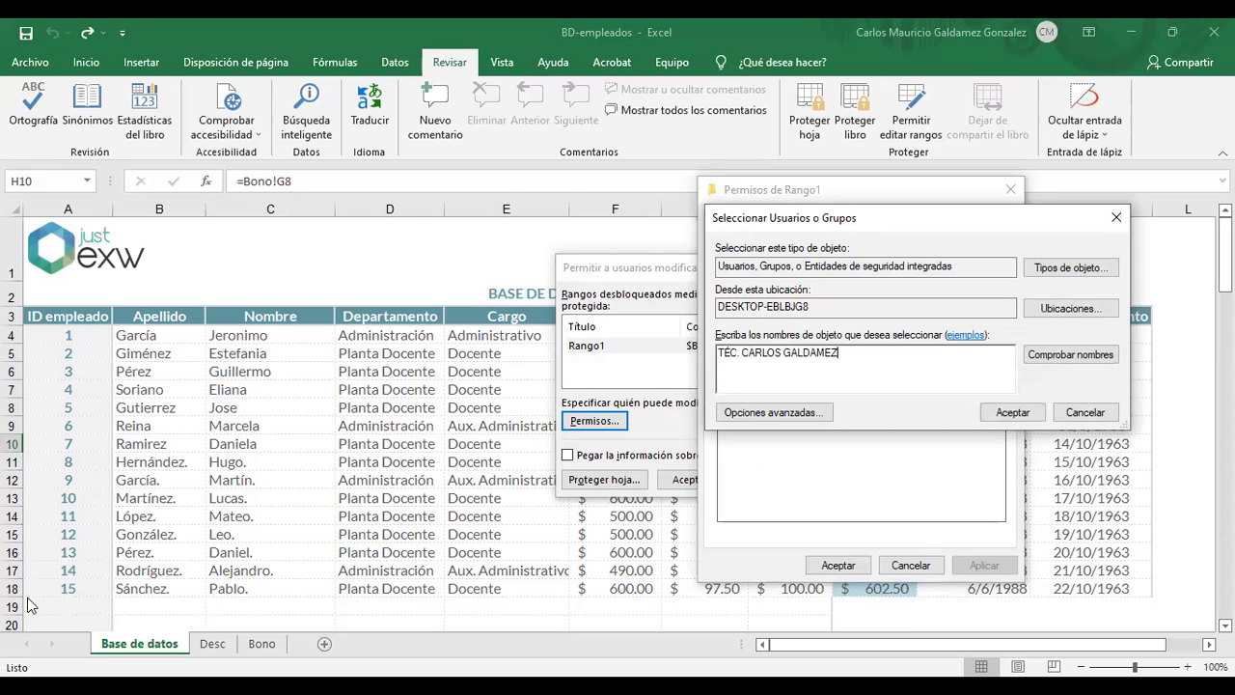
left_click(27, 603)
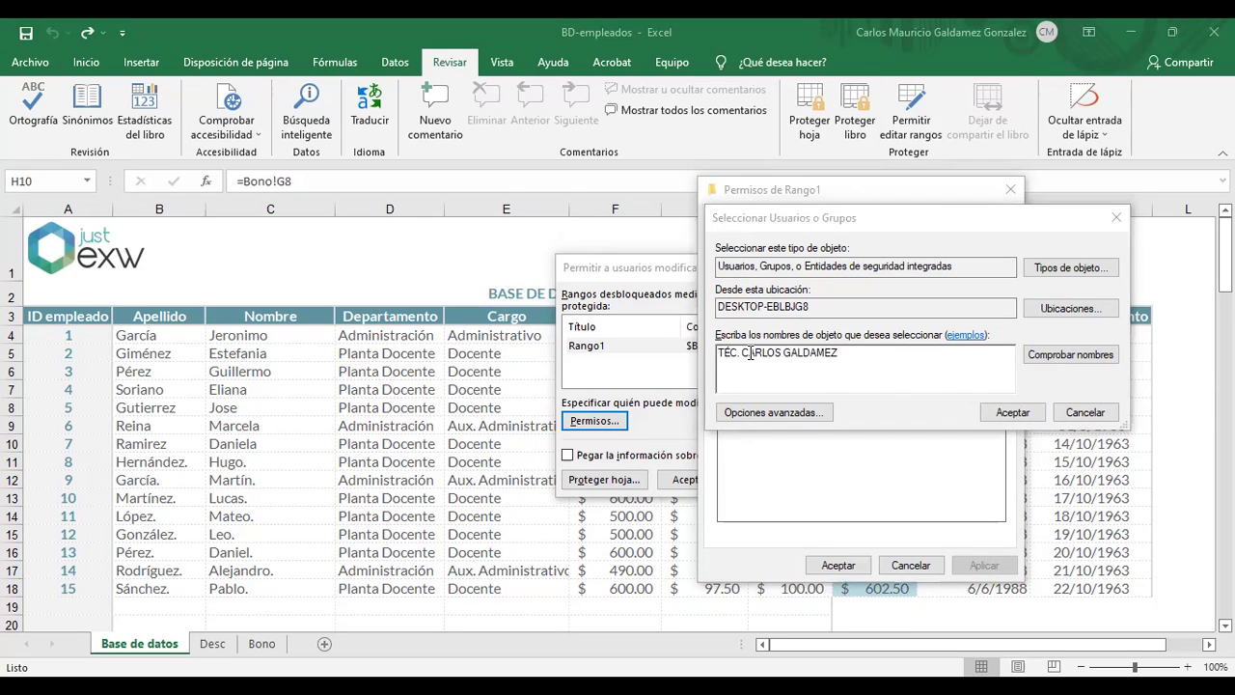
left_click_drag(892, 363, 754, 353)
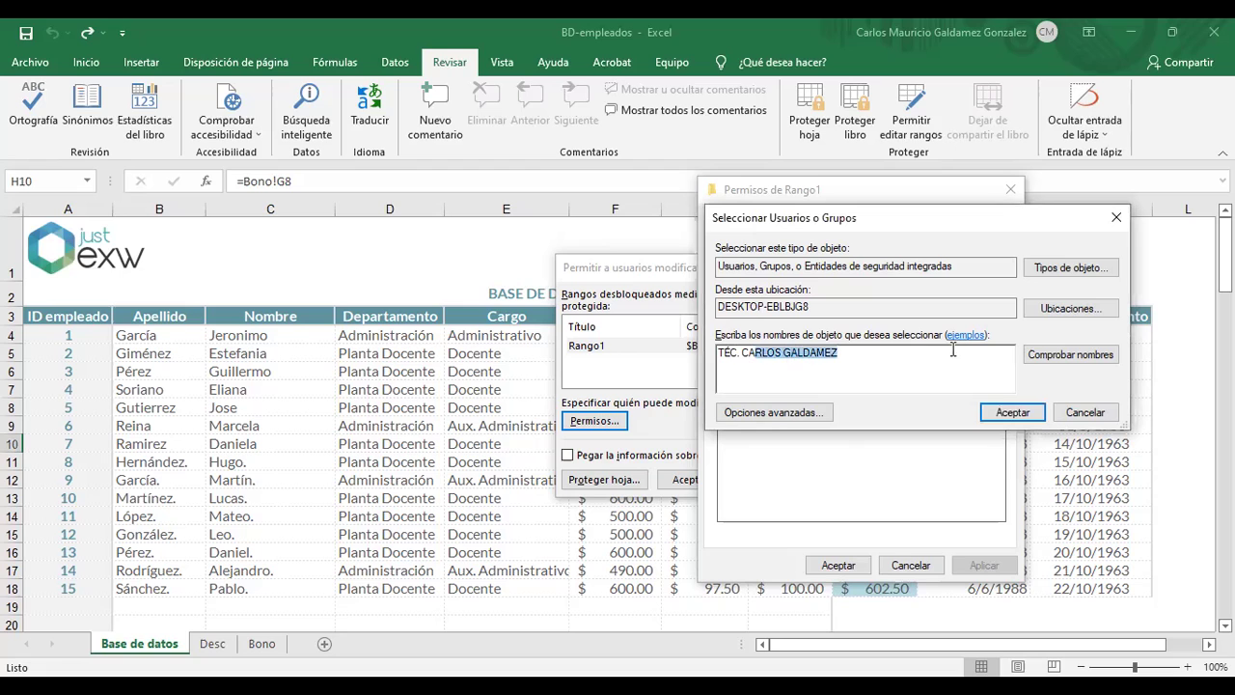
left_click(1047, 354)
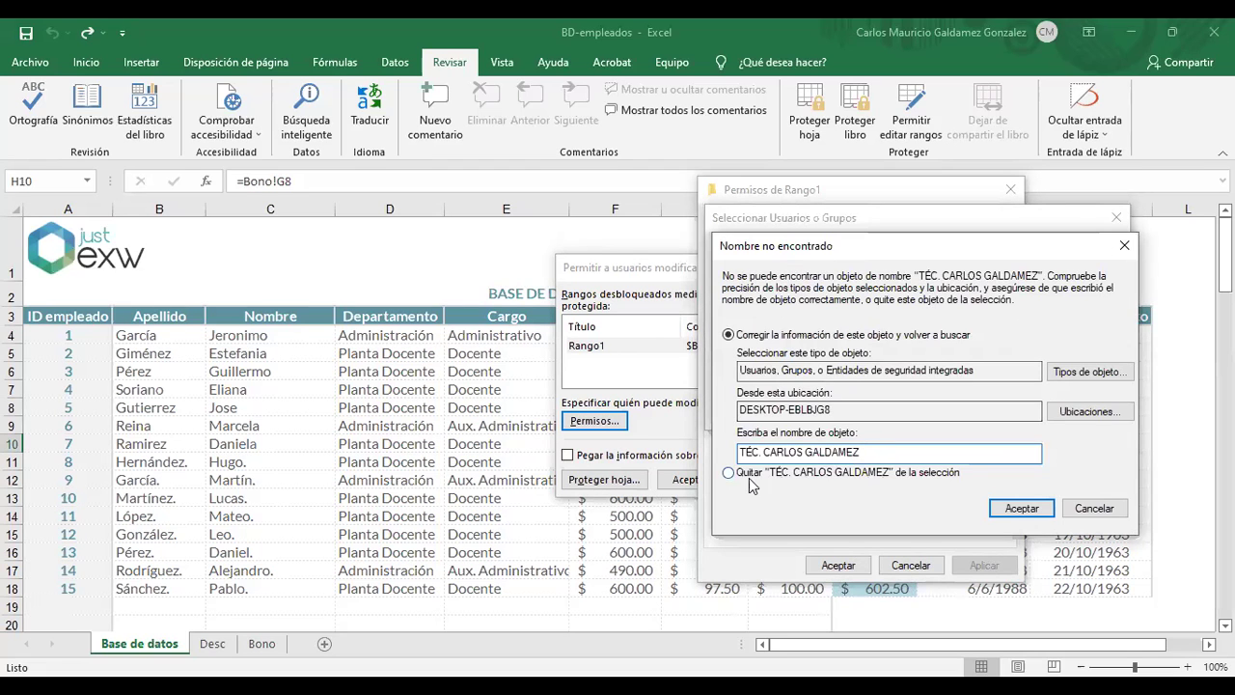
Step: Retype the name in mixed case, search again, then cancel after it isn't found
key("shift+Left")
key("shift+Left")
key("shift+Left")
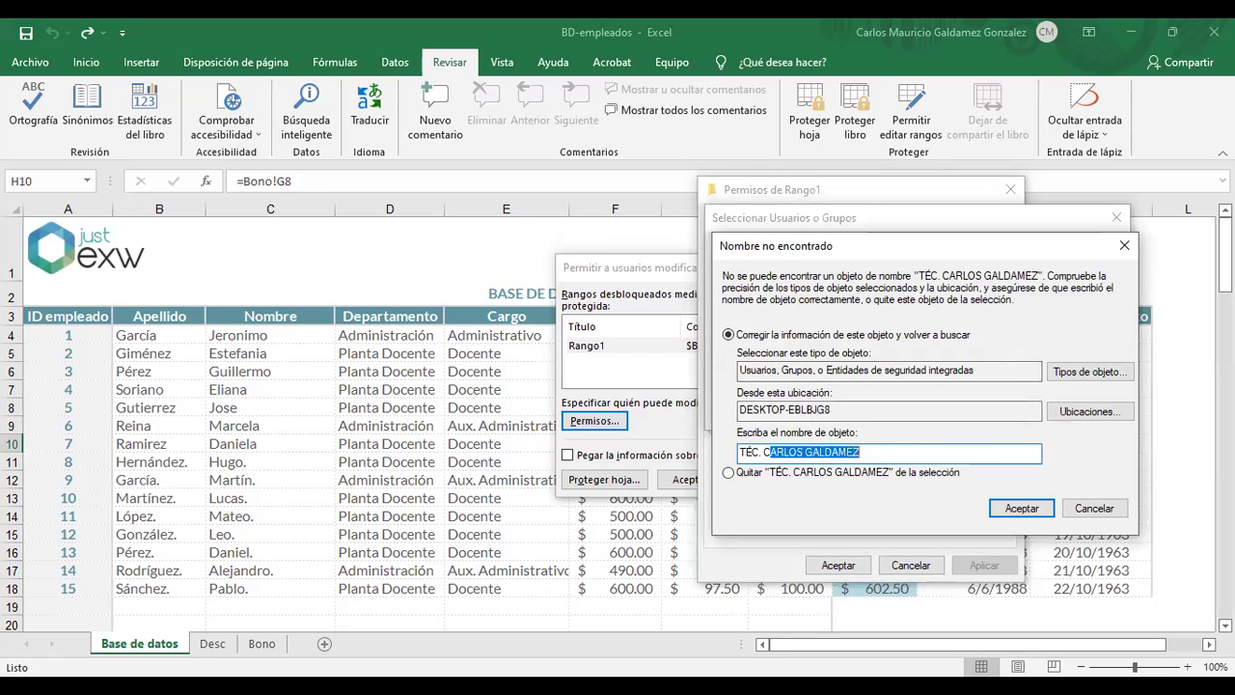
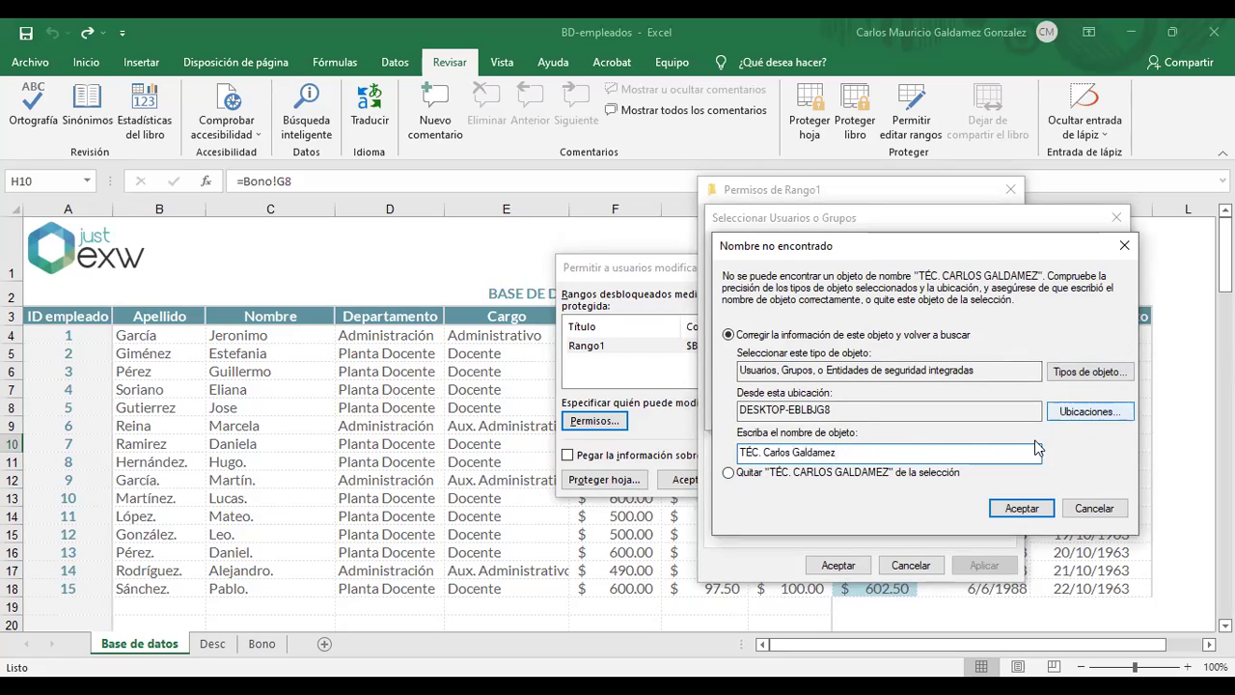
left_click(1019, 513)
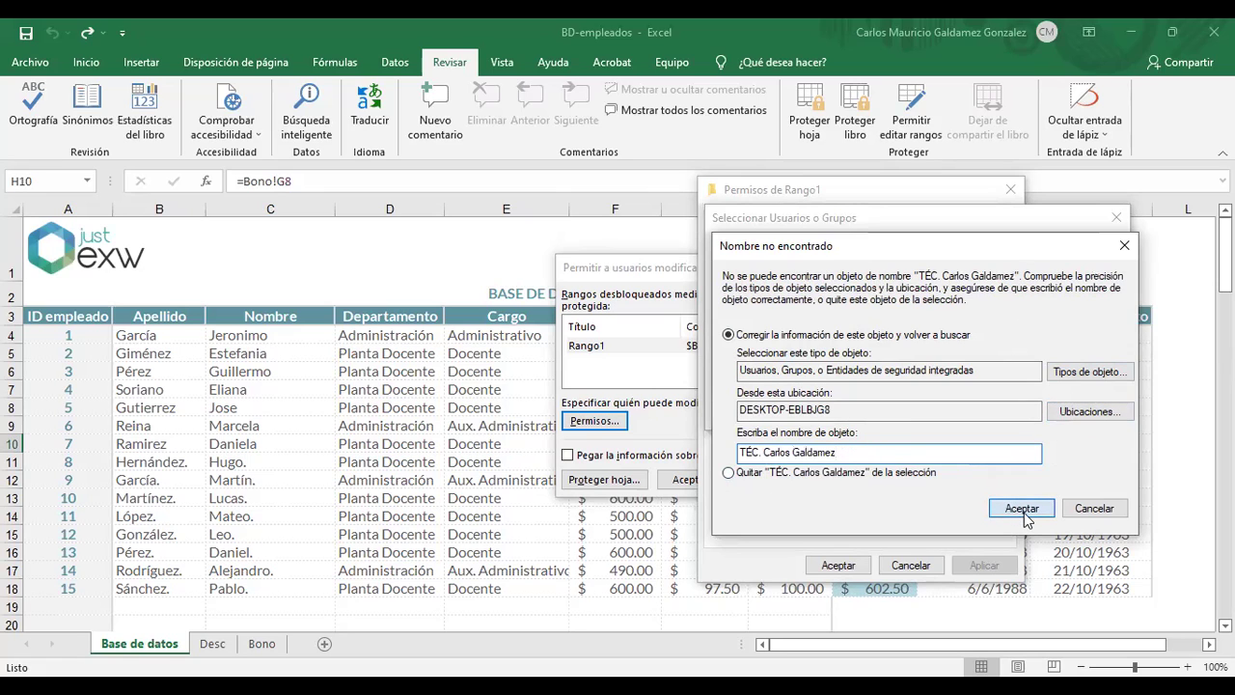
left_click(1096, 509)
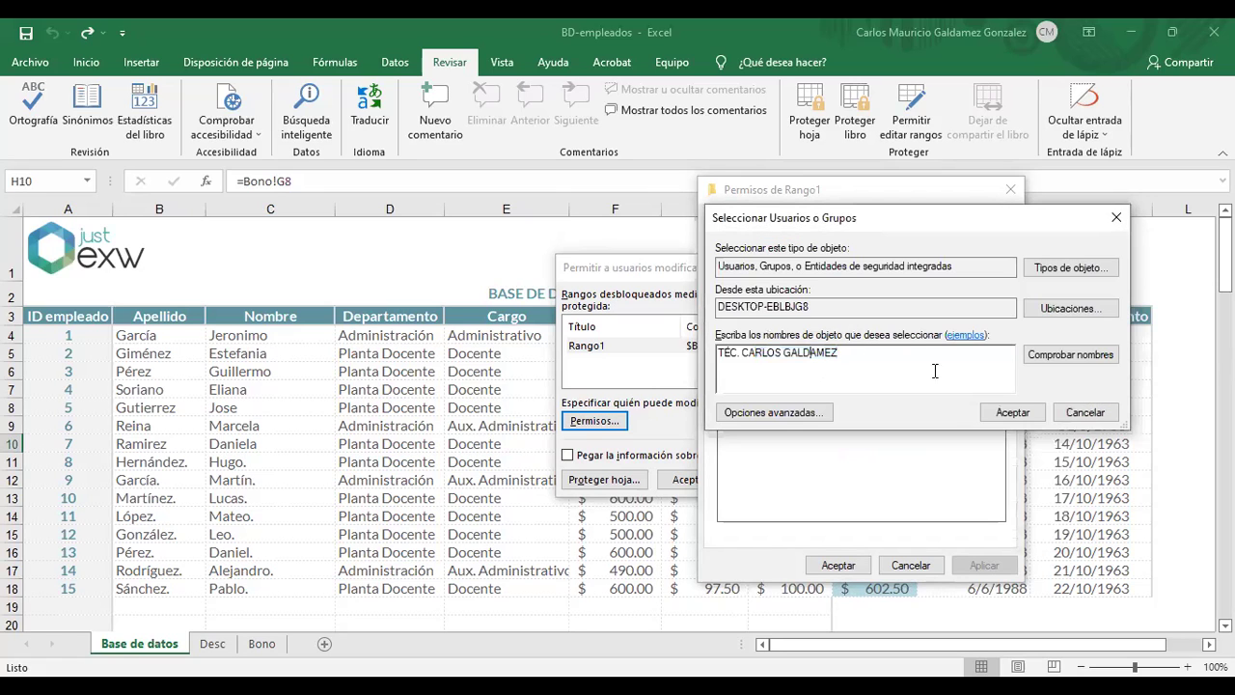
left_click(1078, 414)
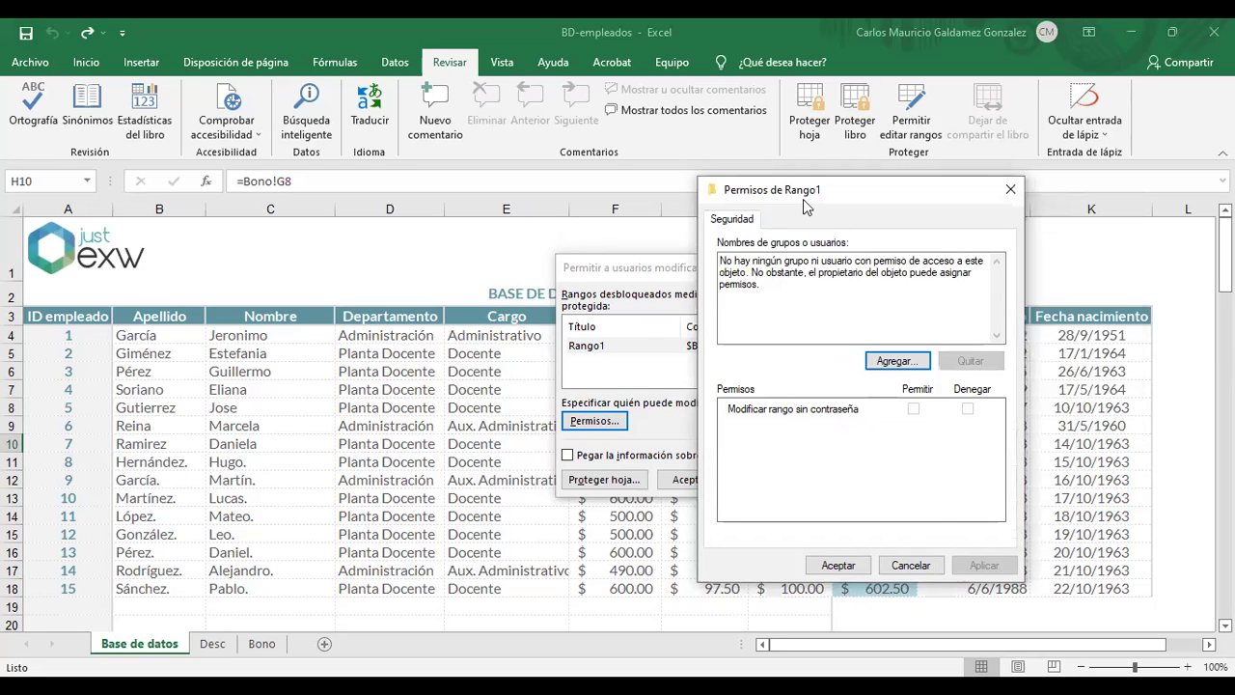
Step: Protect the sheet with a password, disallowing selection of locked and unlocked cells
left_click(889, 569)
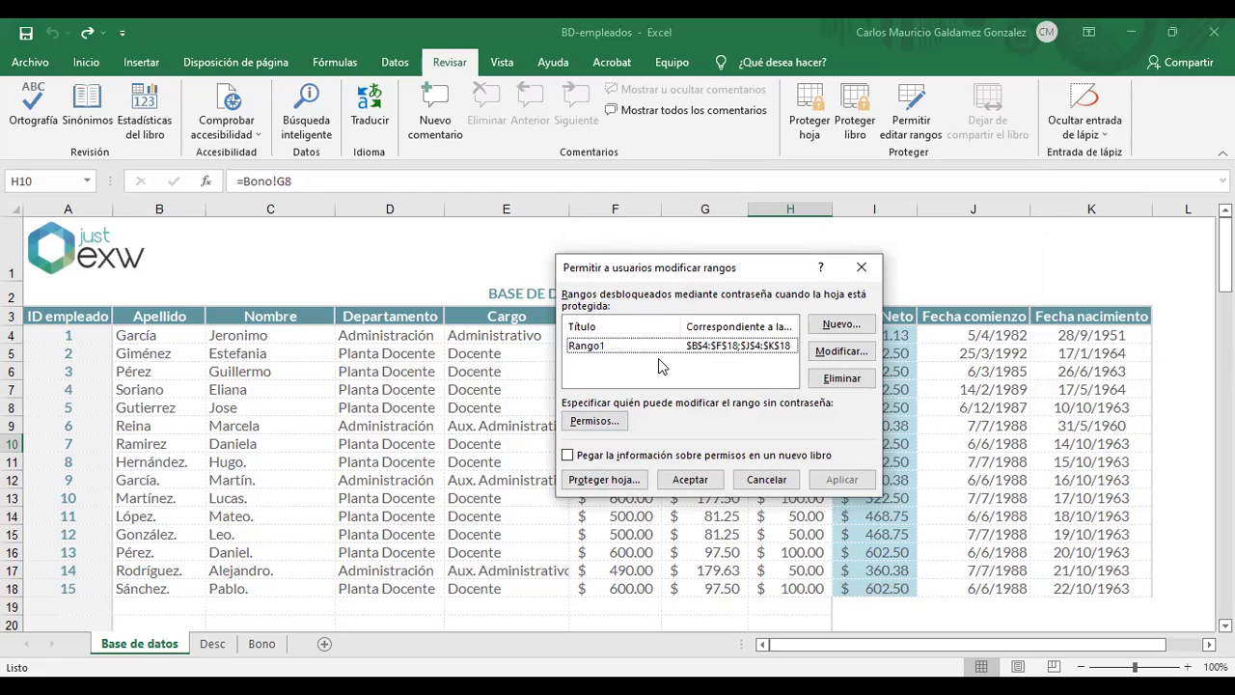
left_click(604, 479)
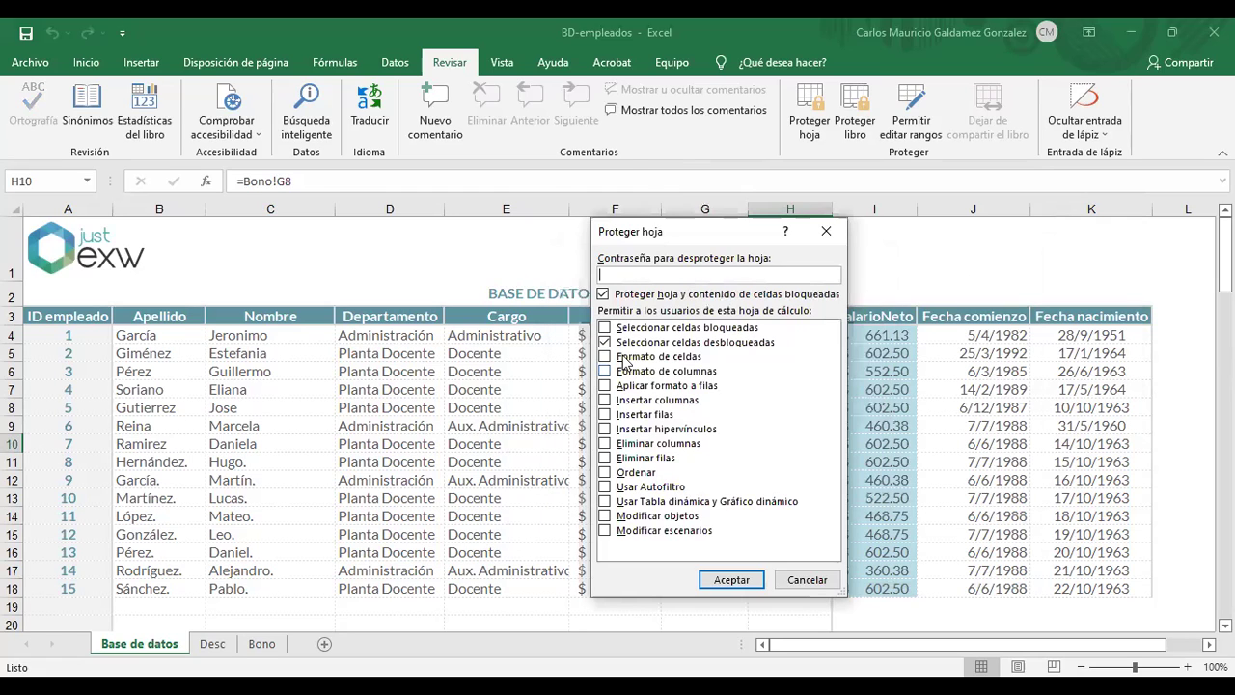
left_click(607, 329)
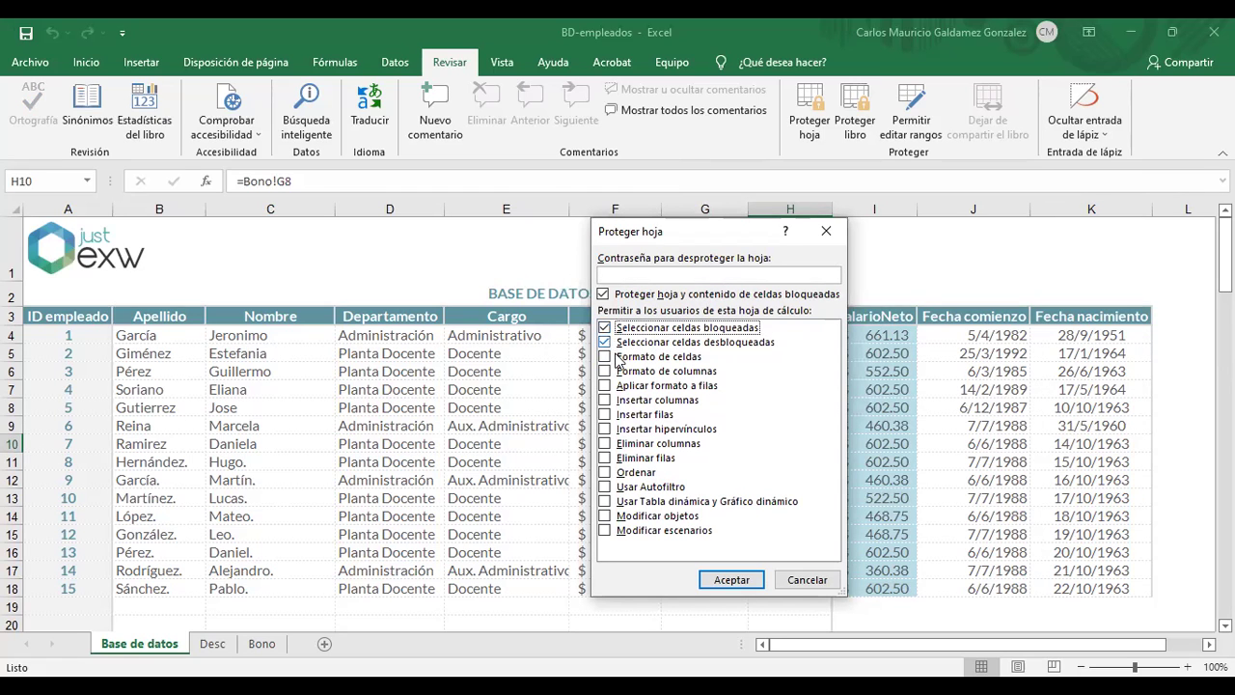
left_click(603, 279)
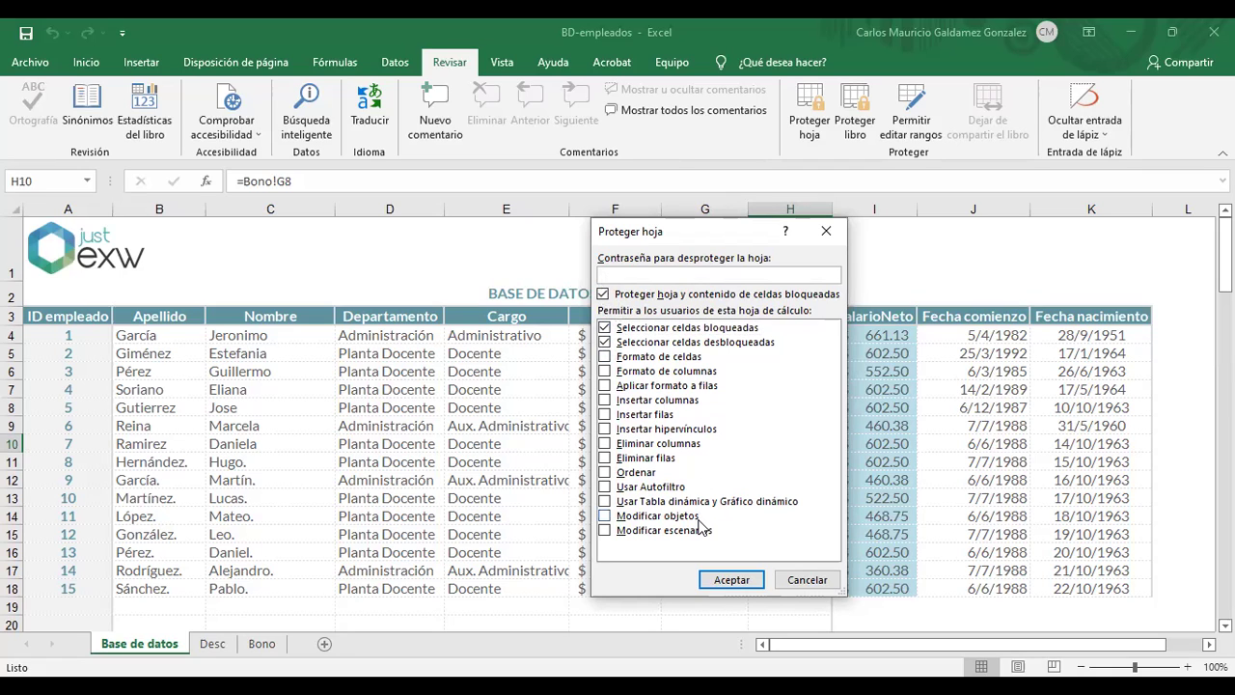
left_click(604, 327)
left_click(604, 341)
left_click(638, 276)
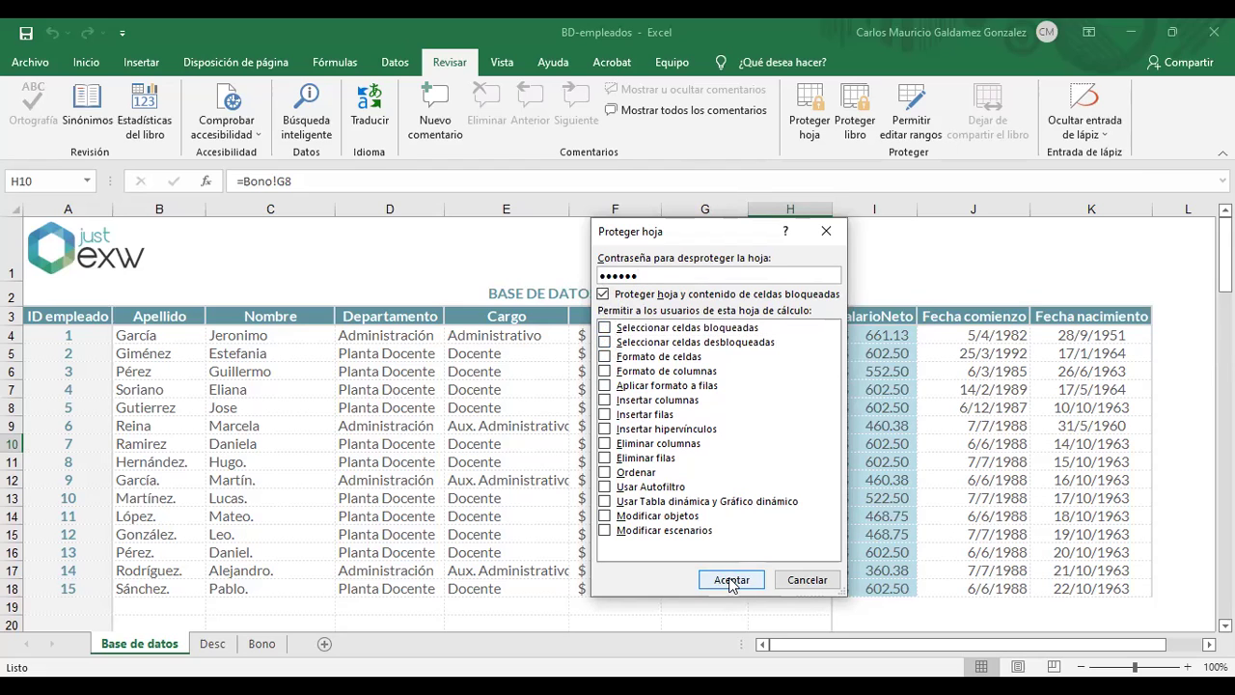
left_click(731, 580)
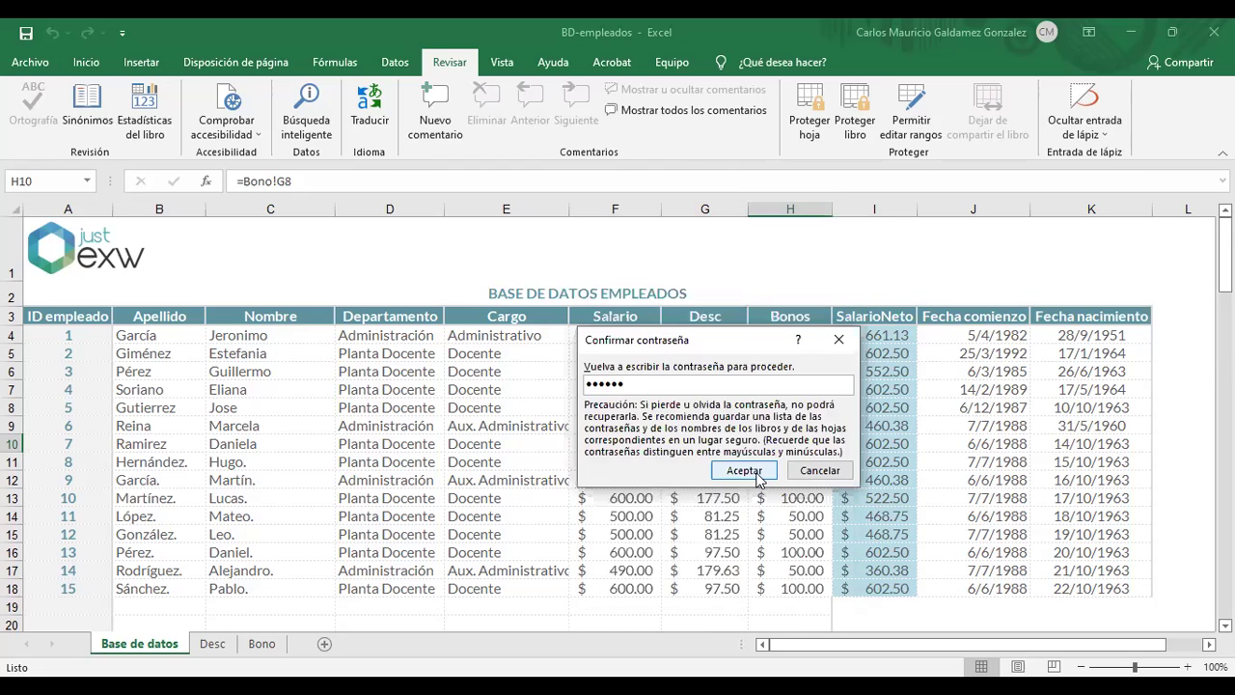
left_click(743, 471)
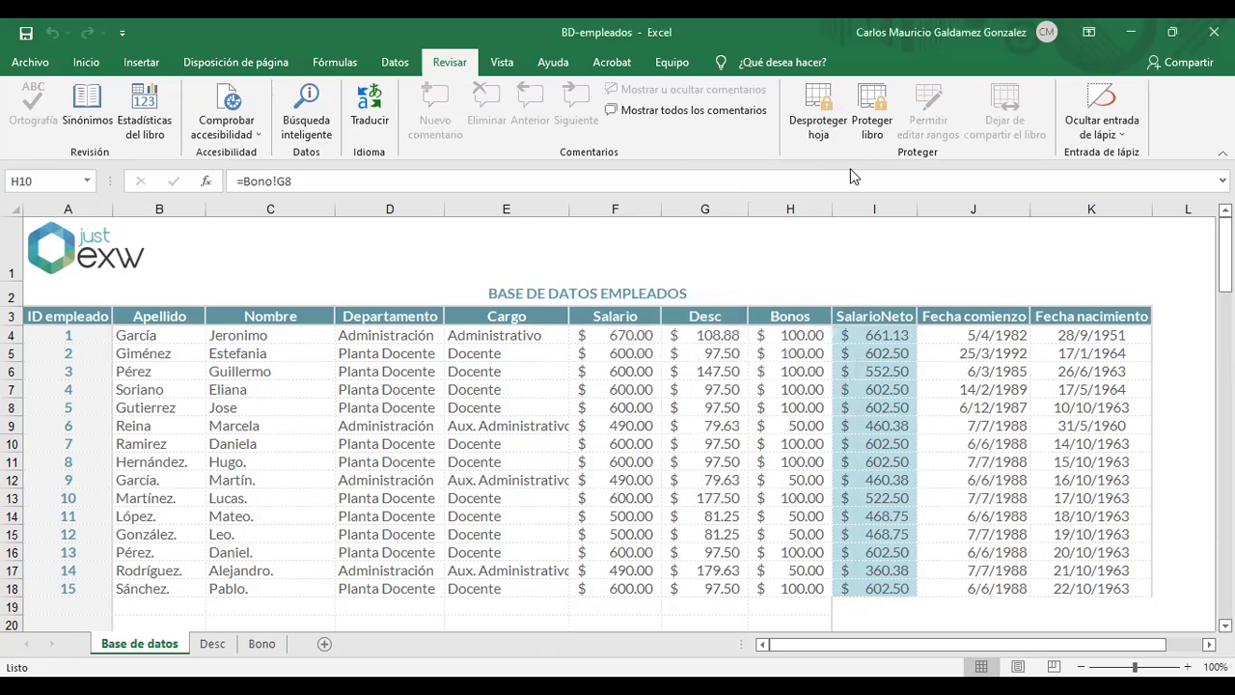
Step: Unprotect the Base de datos sheet using its password
left_click(818, 141)
key("Return")
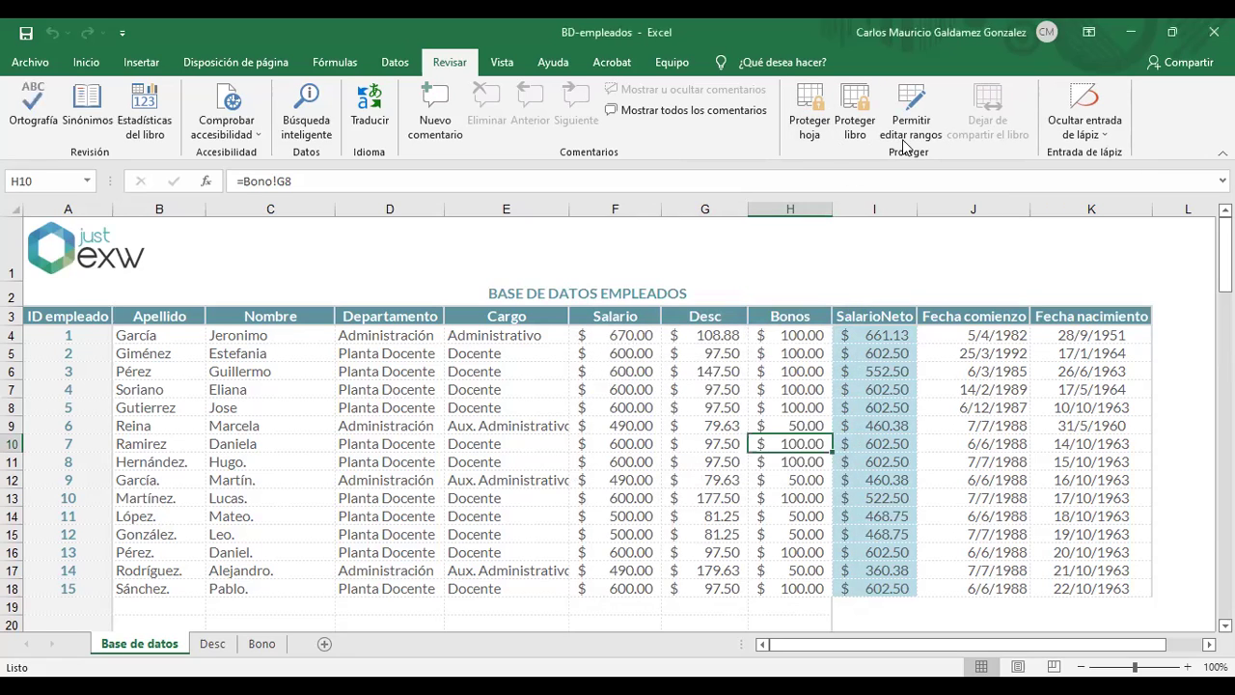
Step: Delete the Rango1 editable range and apply the change
left_click(905, 145)
left_click(756, 347)
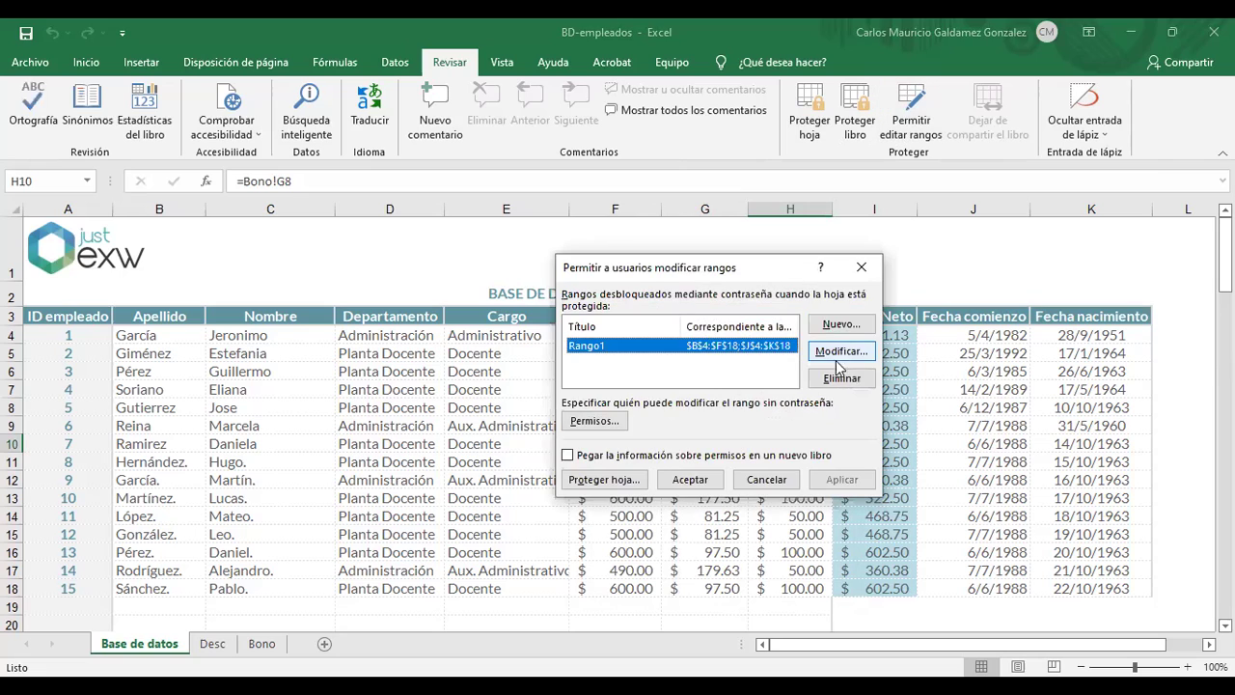
left_click(840, 378)
left_click(840, 479)
key("Return")
left_click(560, 429)
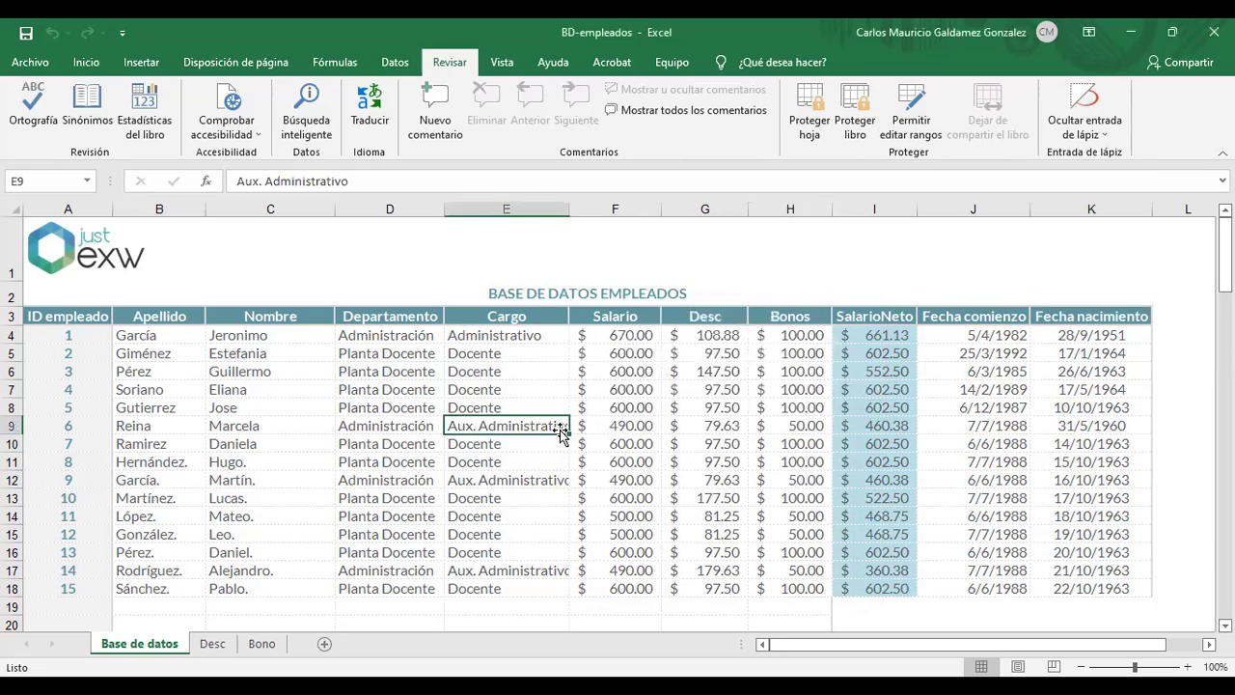
left_click(617, 447)
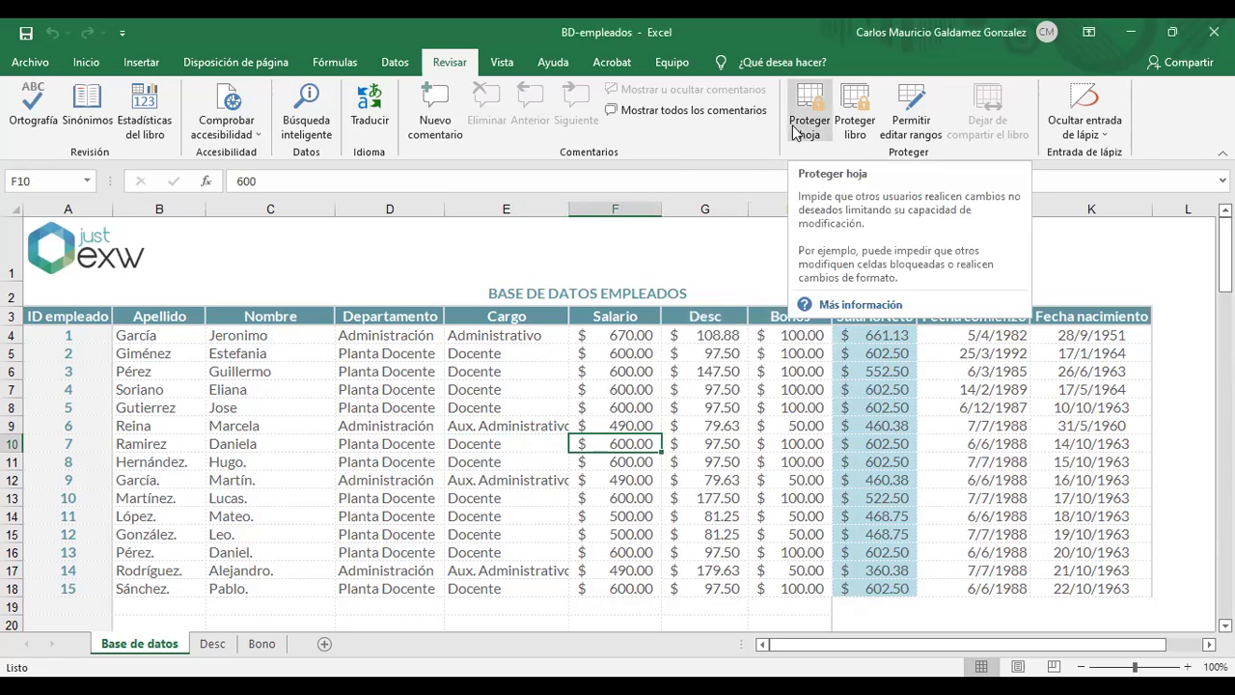
left_click(796, 132)
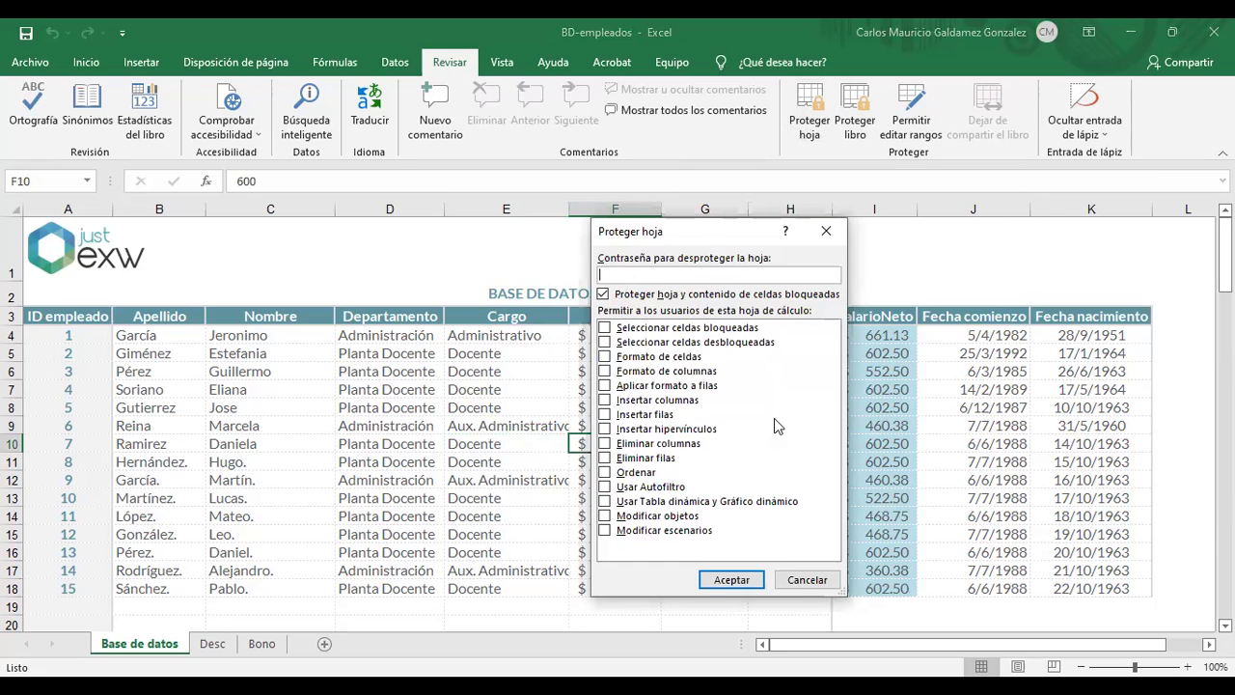
left_click(803, 581)
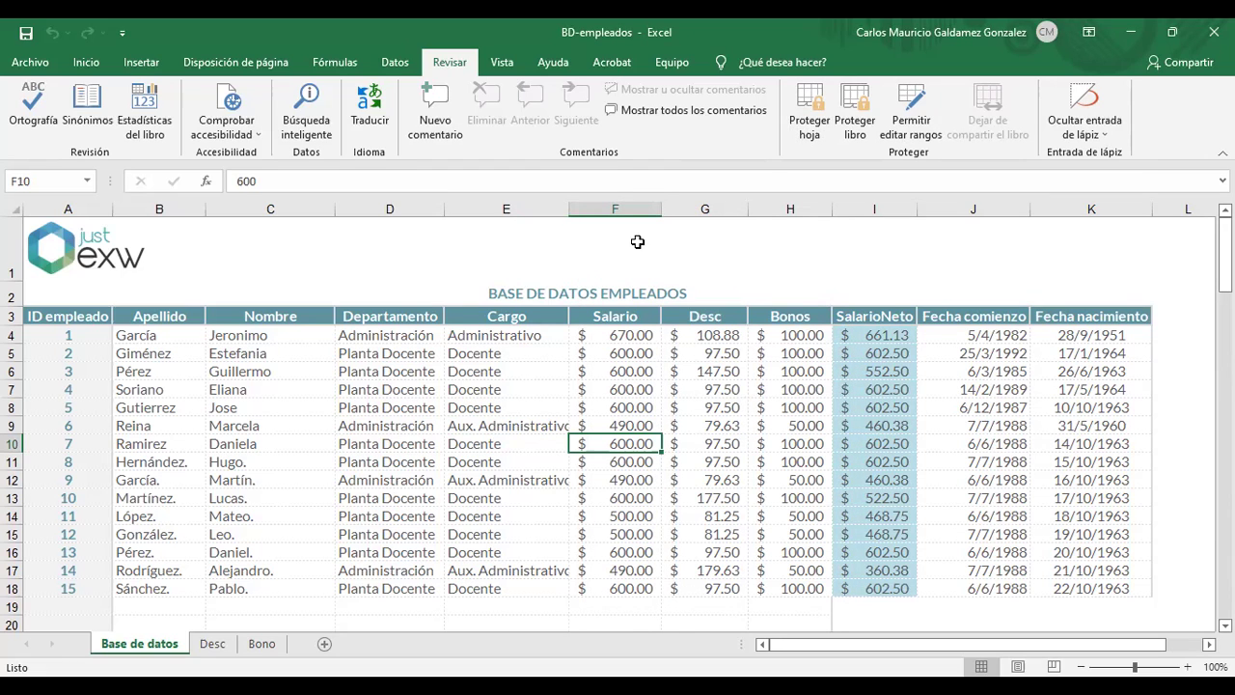
left_click(815, 138)
left_click(604, 342)
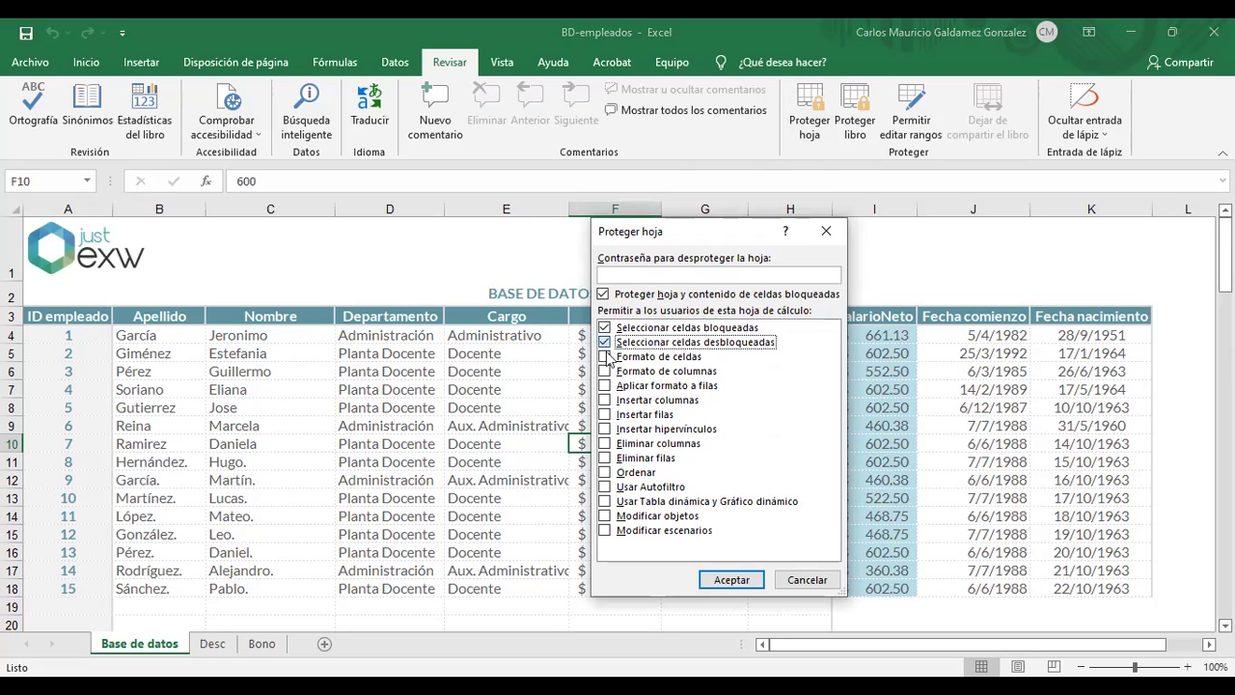
left_click(604, 329)
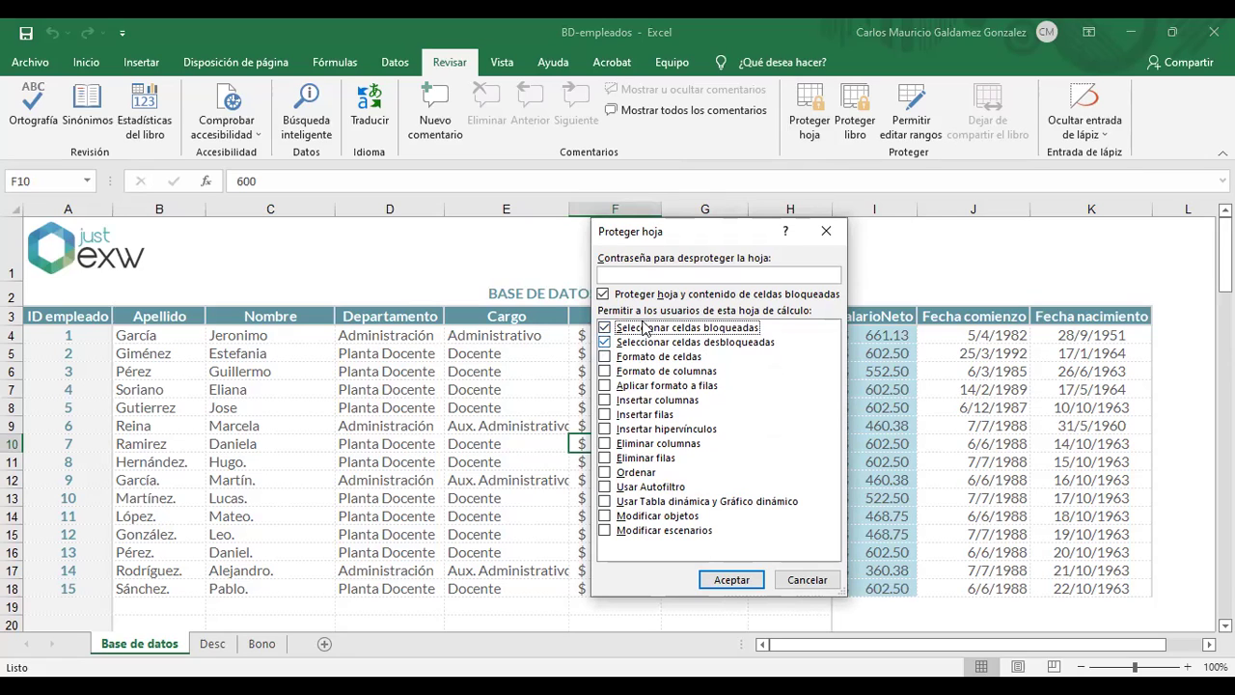
left_click(801, 581)
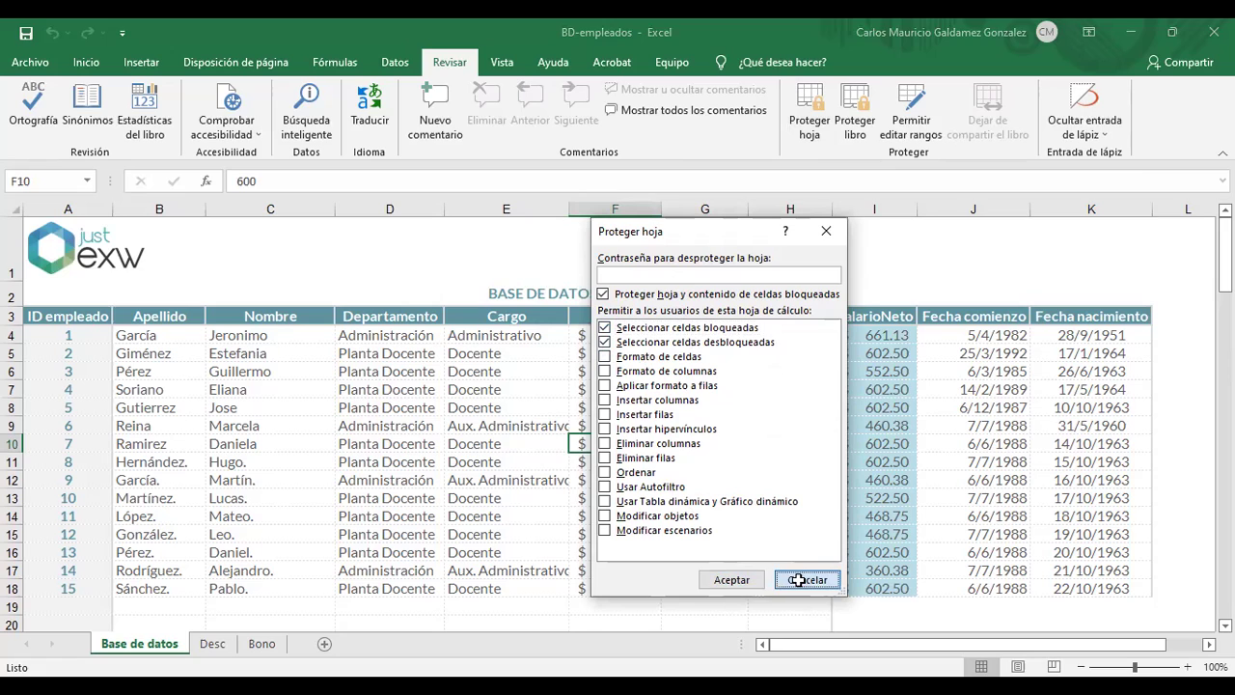
Step: Check Estructura in Proteger libro, then cancel without protecting the workbook
left_click(864, 123)
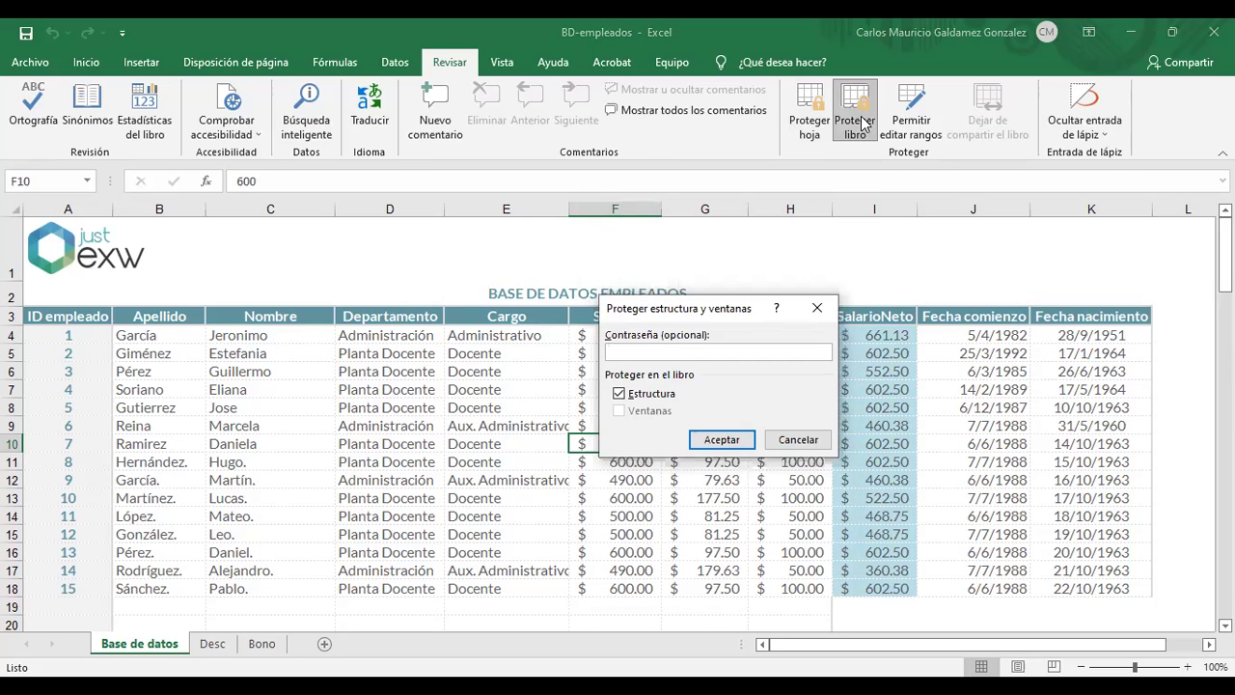
left_click(619, 392)
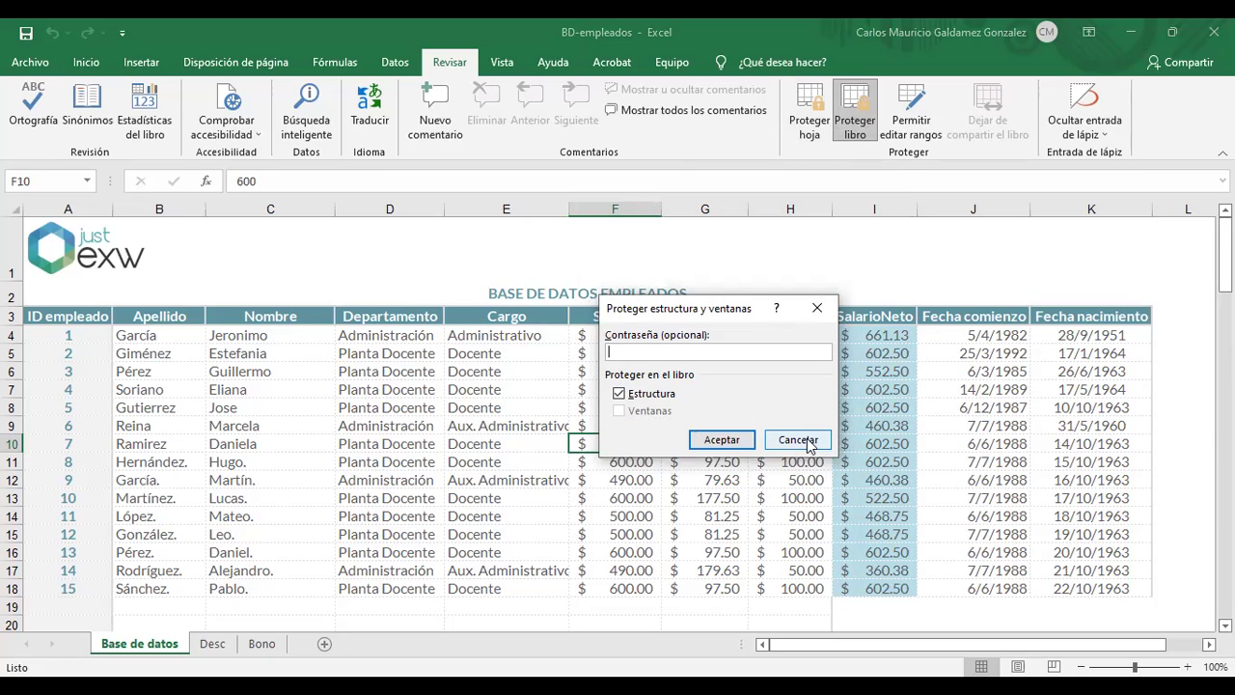
left_click(808, 445)
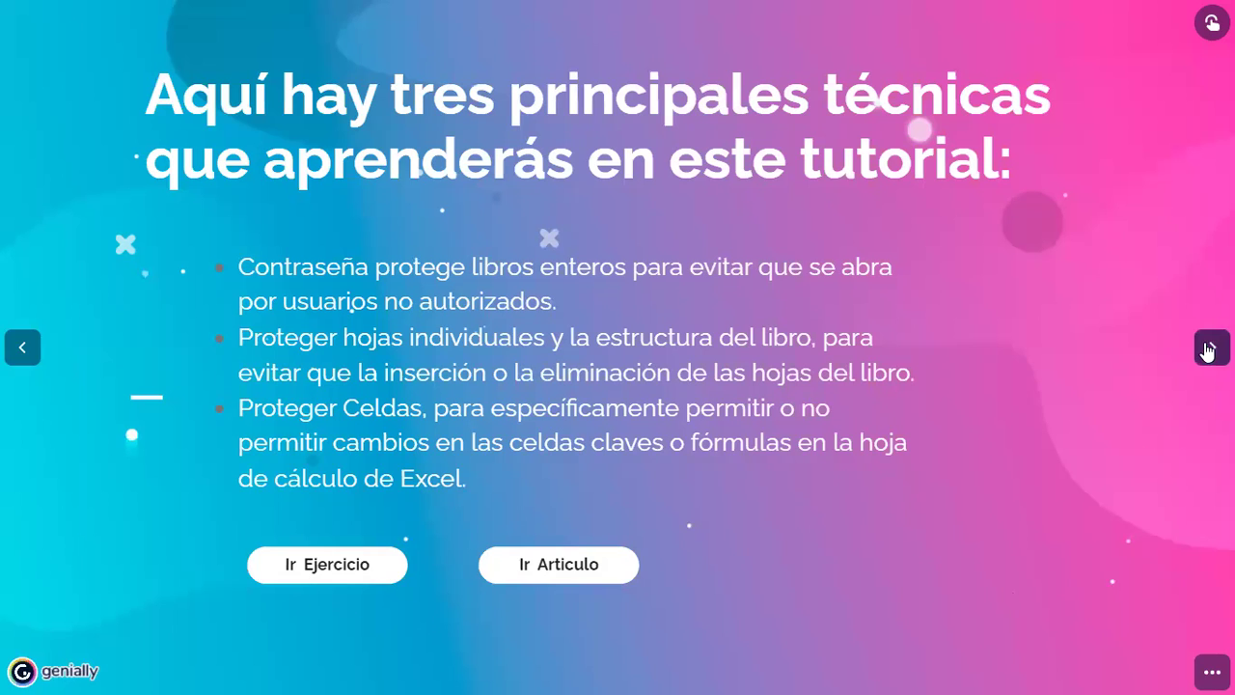
Step: Jump to the Ejercicio slide, return to fullscreen, and advance to the workbook-protection slide
scroll(617, 348, "down", 2)
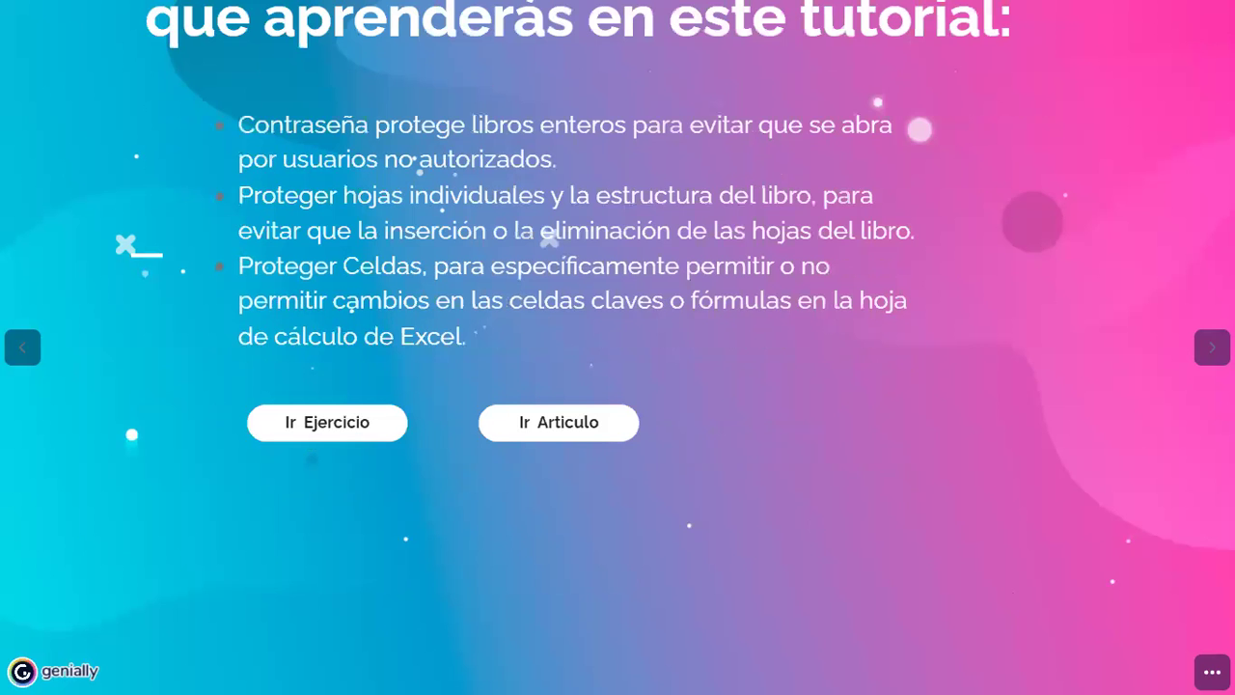
left_click(327, 421)
key("Escape")
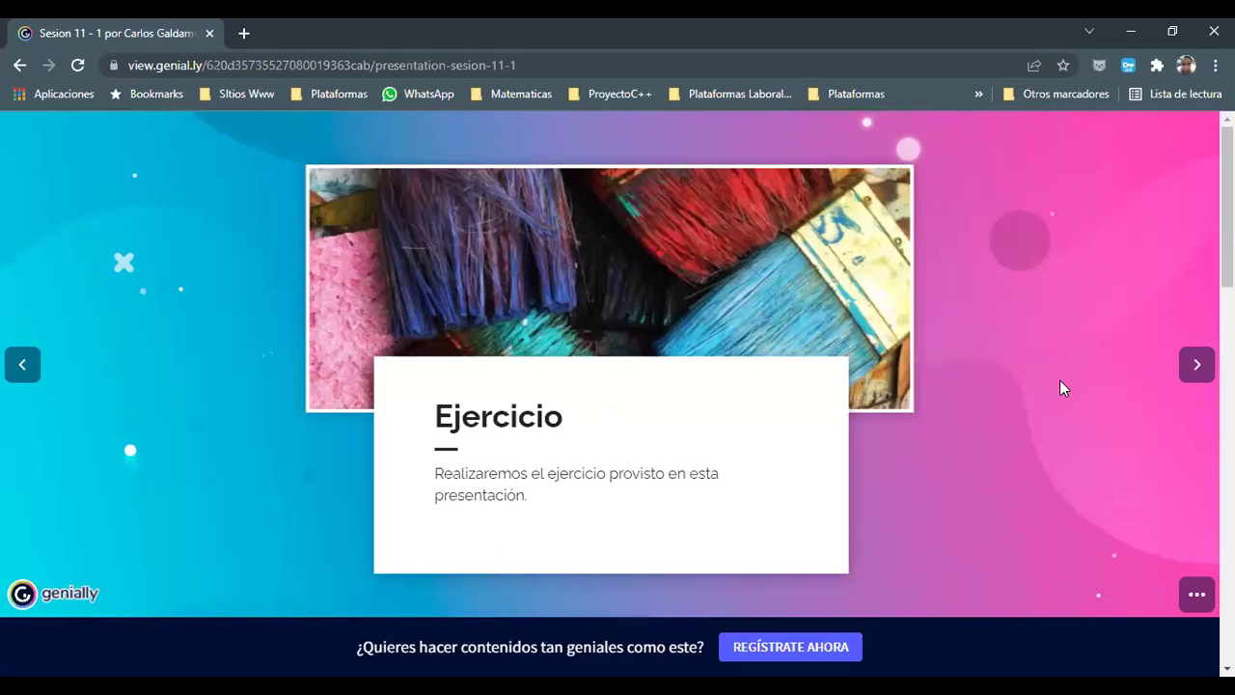
left_click(1195, 592)
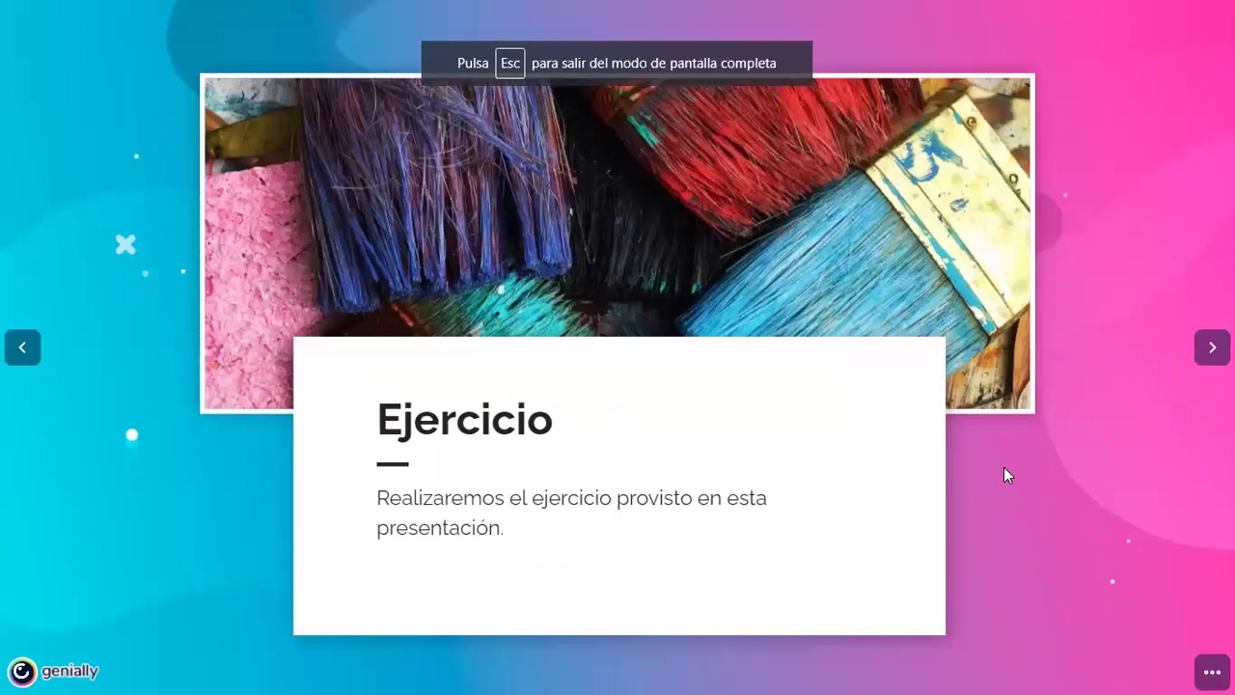
key("Right")
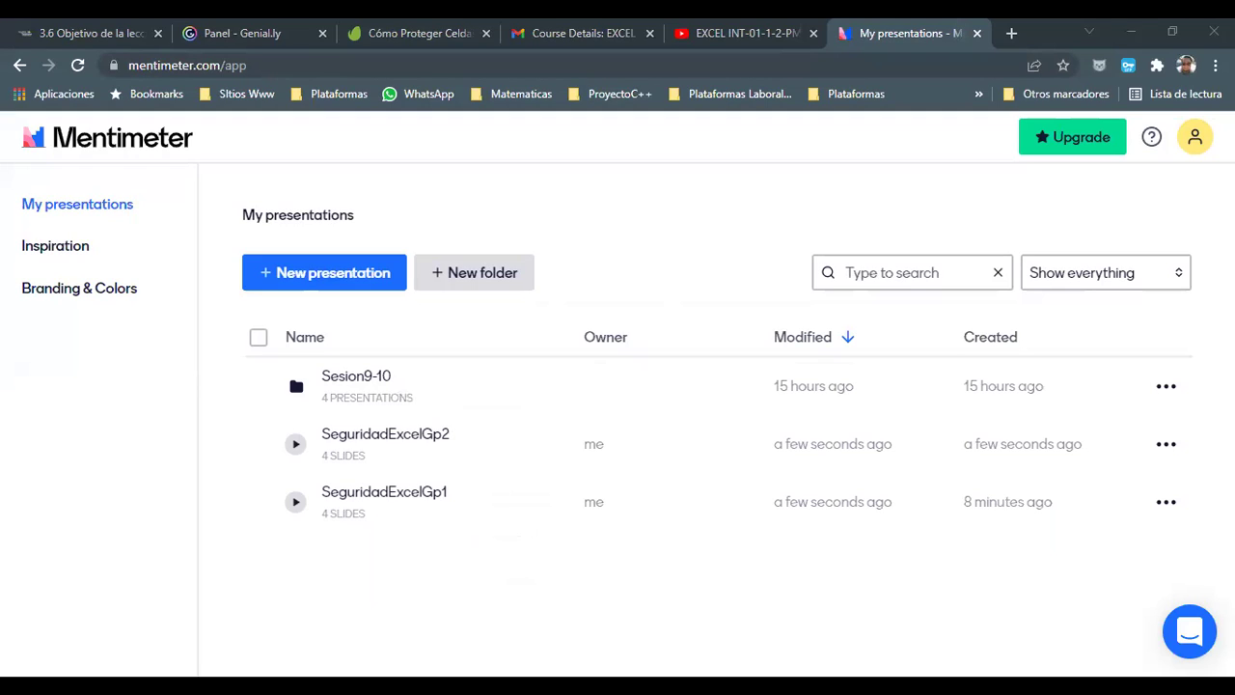
Step: Cycle back through the YouTube, tutorial and Gmail tabs, then open WhatsApp Web in a new tab
key("ctrl+shift+Tab")
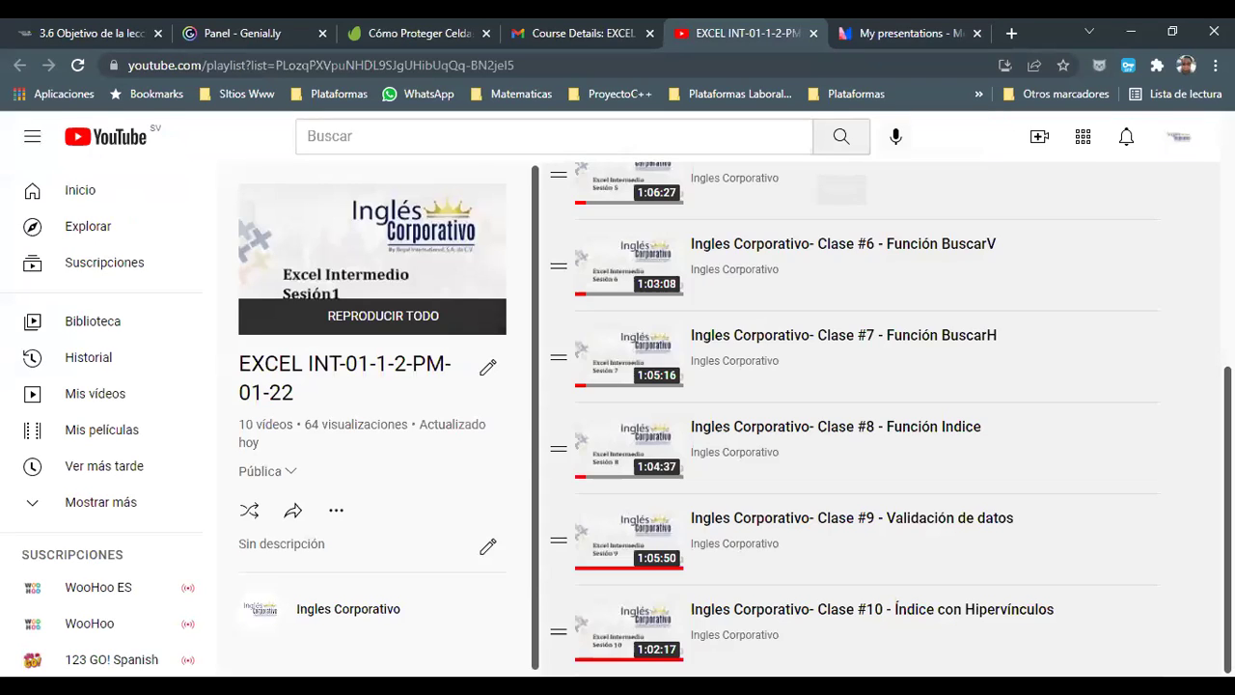
key("ctrl+shift+Tab")
key("ctrl+shift+Tab")
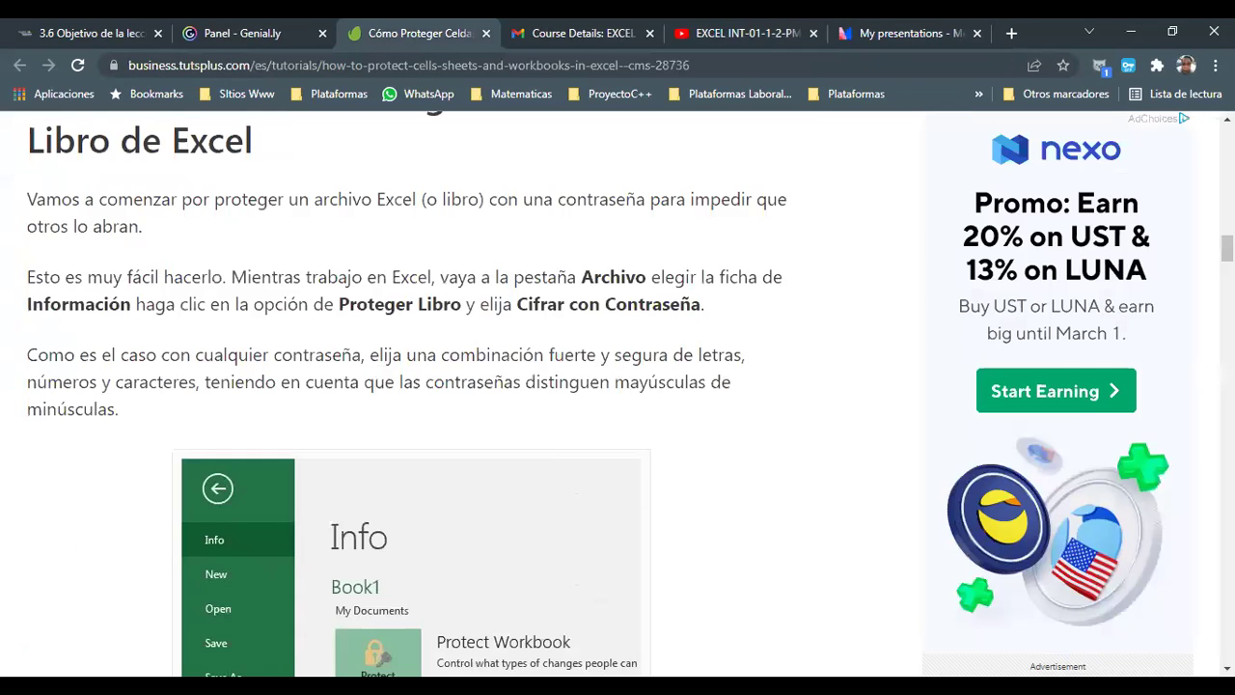
key("ctrl+shift+Tab")
key("ctrl+shift+Tab")
key("ctrl+shift+Tab")
key("ctrl+shift+Tab")
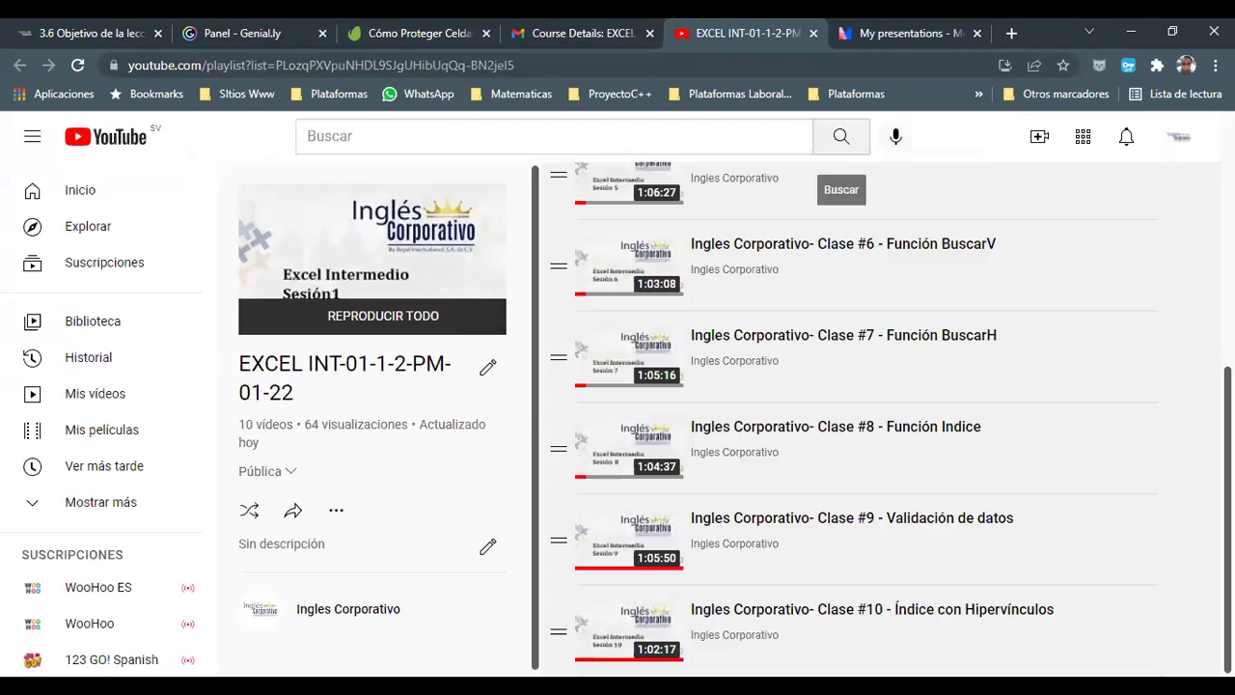
key("ctrl+shift+Tab")
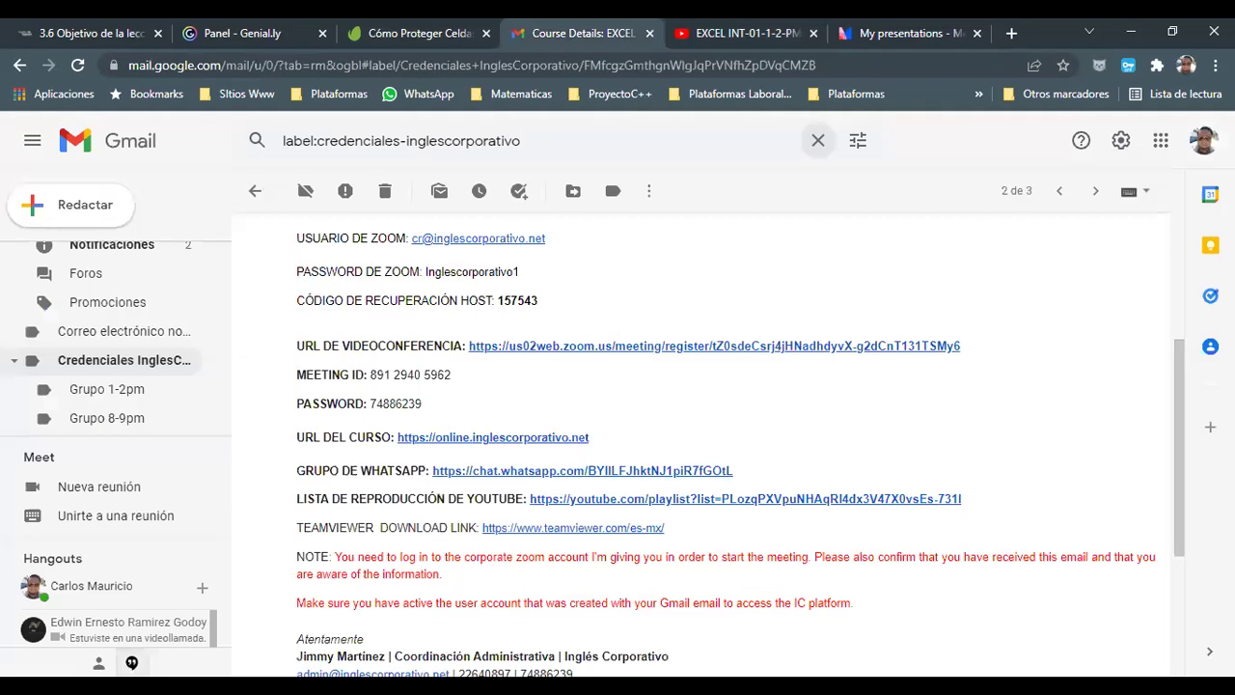
key("ctrl+t")
left_click(422, 94)
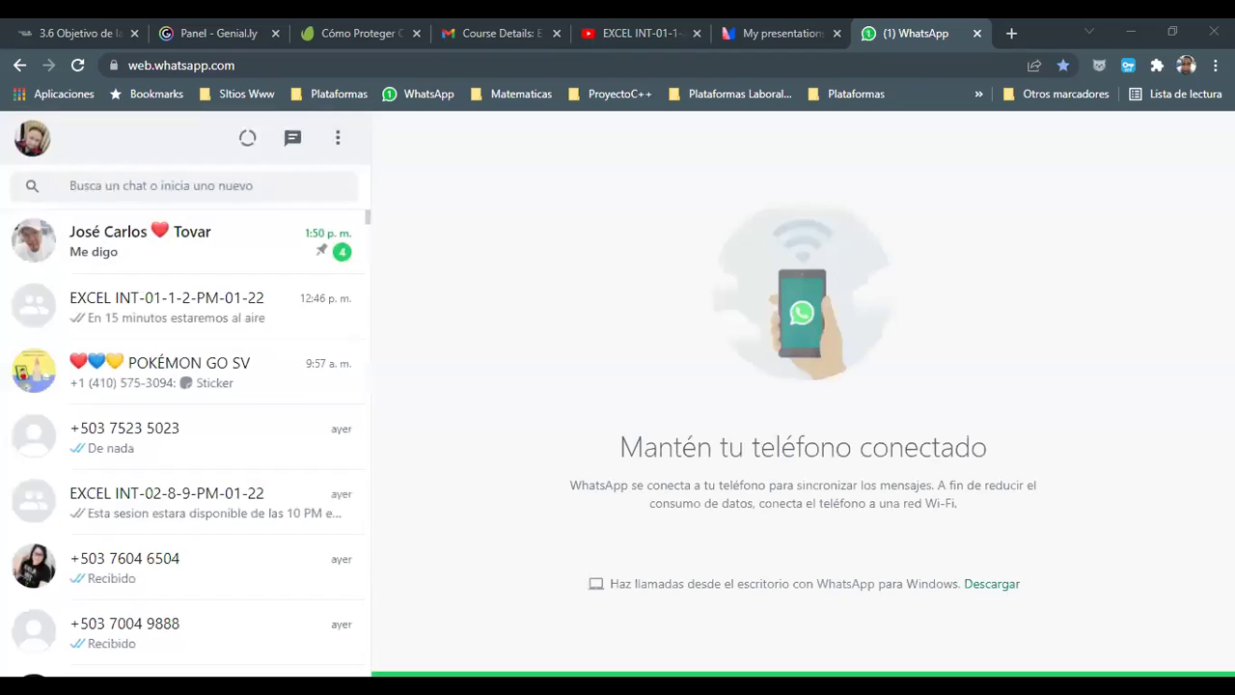
Step: Send the Genially link and GUIA DE MACRO EN EXCEL.pdf to the EXCEL INT-01-1-2-PM-01-22 group
left_click(174, 307)
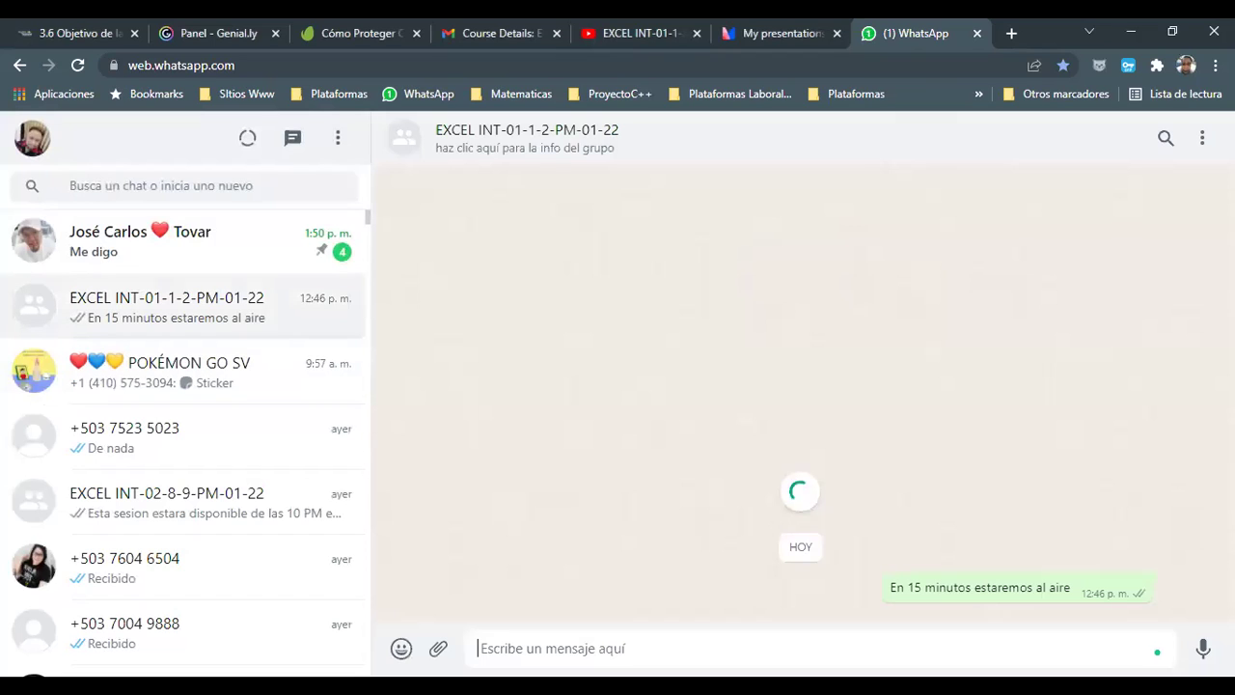
key("ctrl+v")
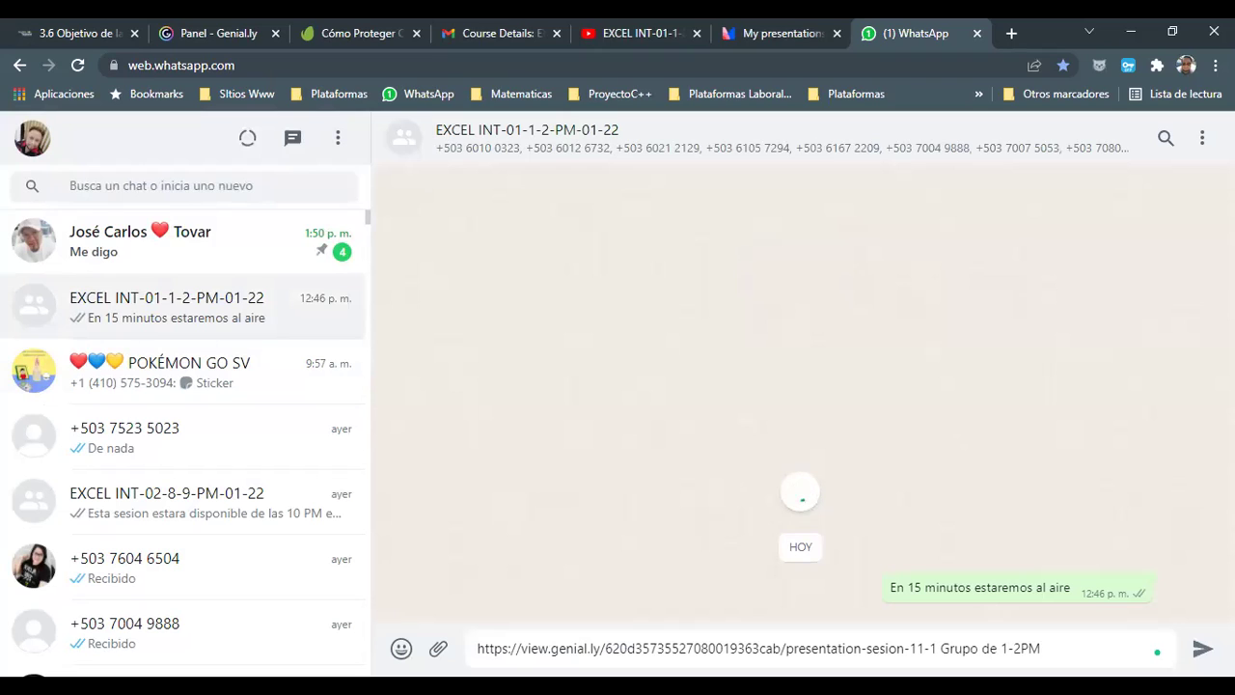
key("Return")
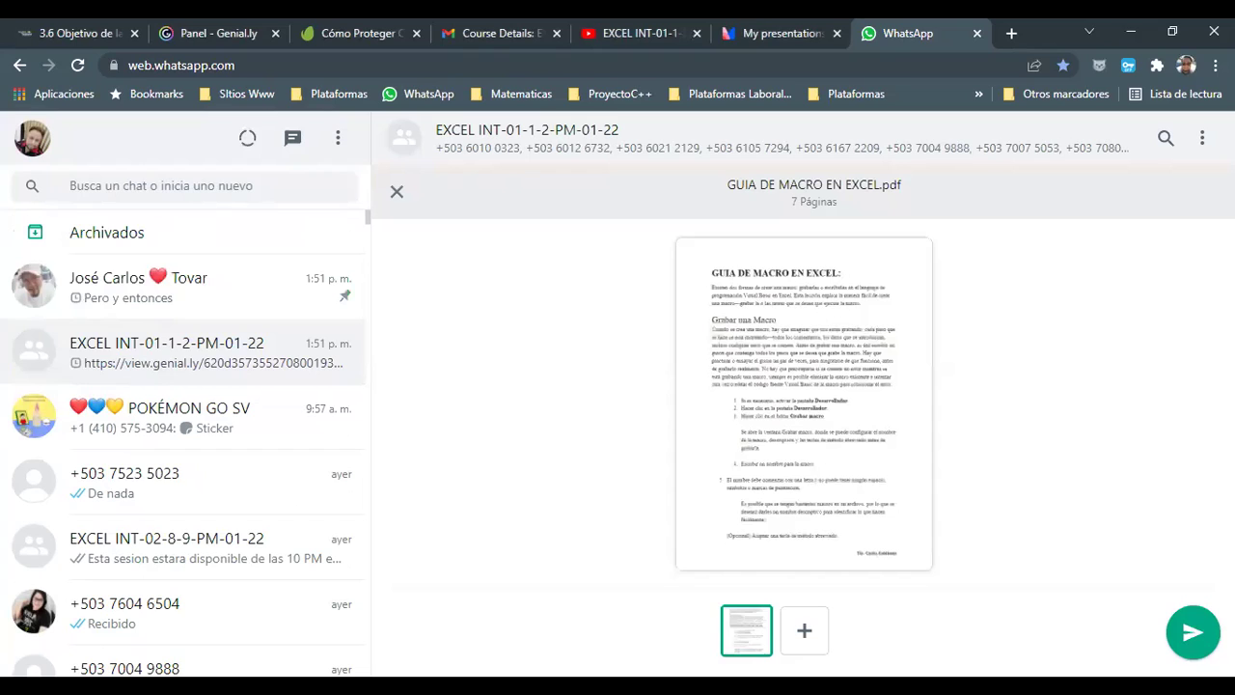
key("Return")
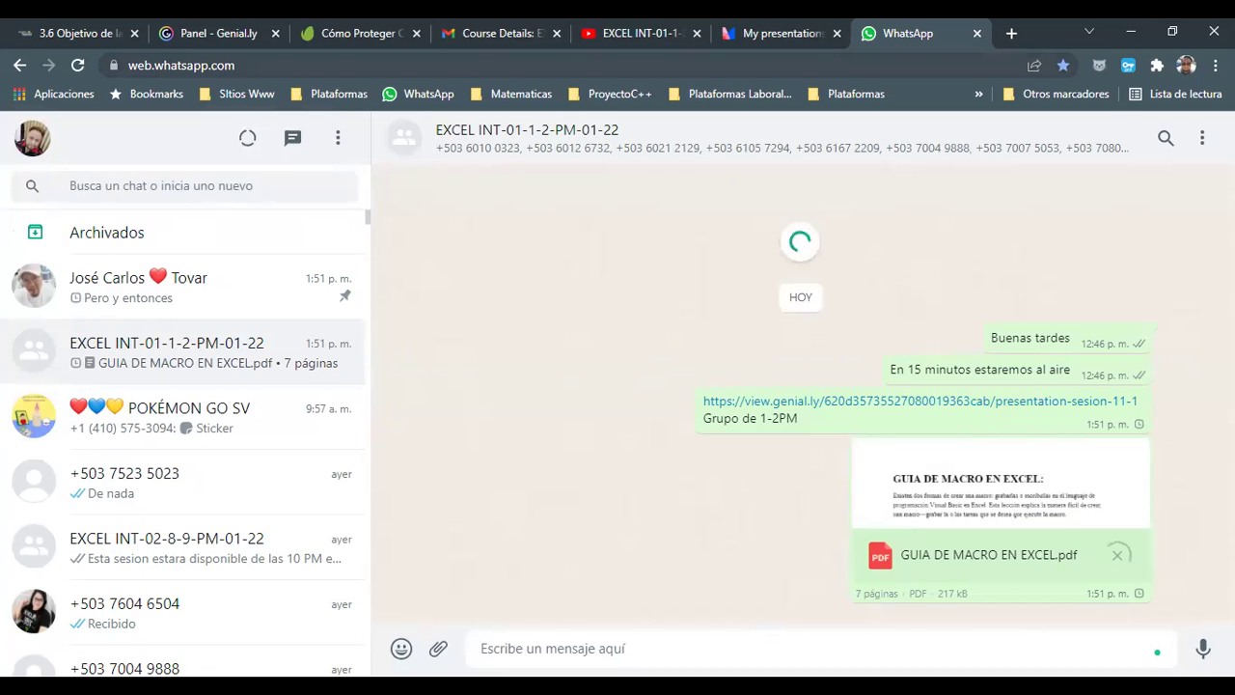
key("ctrl+shift+Tab")
key("ctrl+shift+Tab")
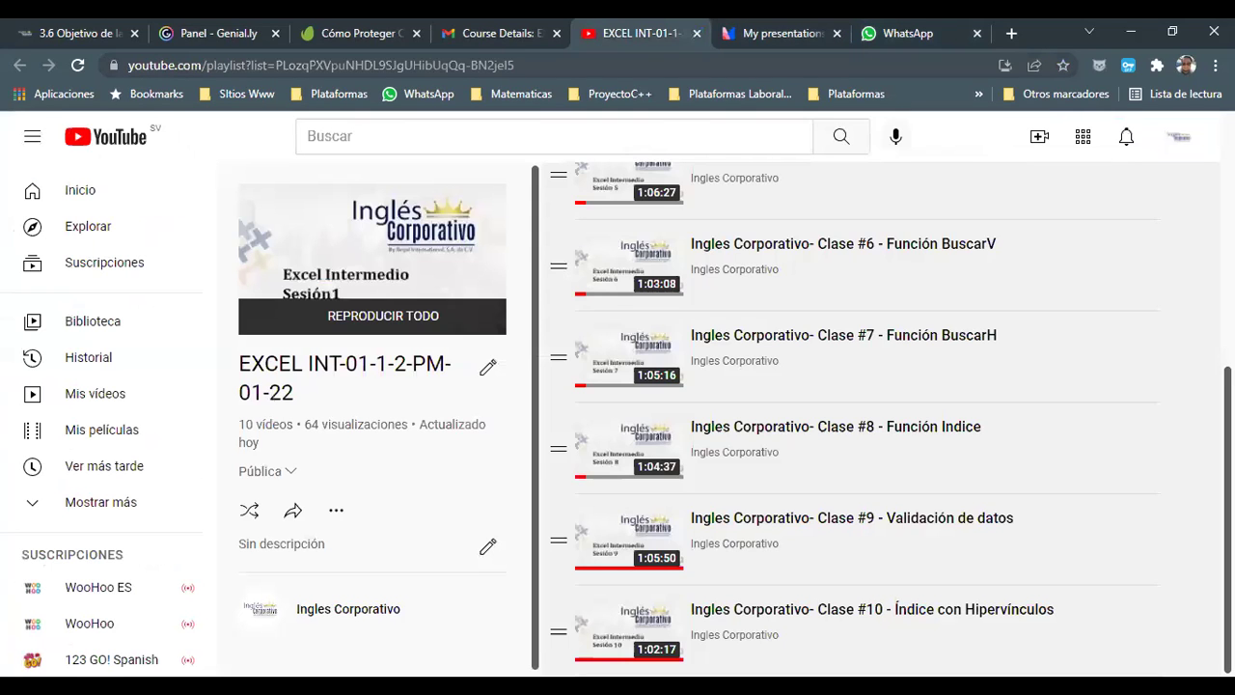
Step: Move from the cell protection tutorial tab to the Mentimeter presentations list
key("ctrl+shift+Tab")
key("ctrl+shift+Tab")
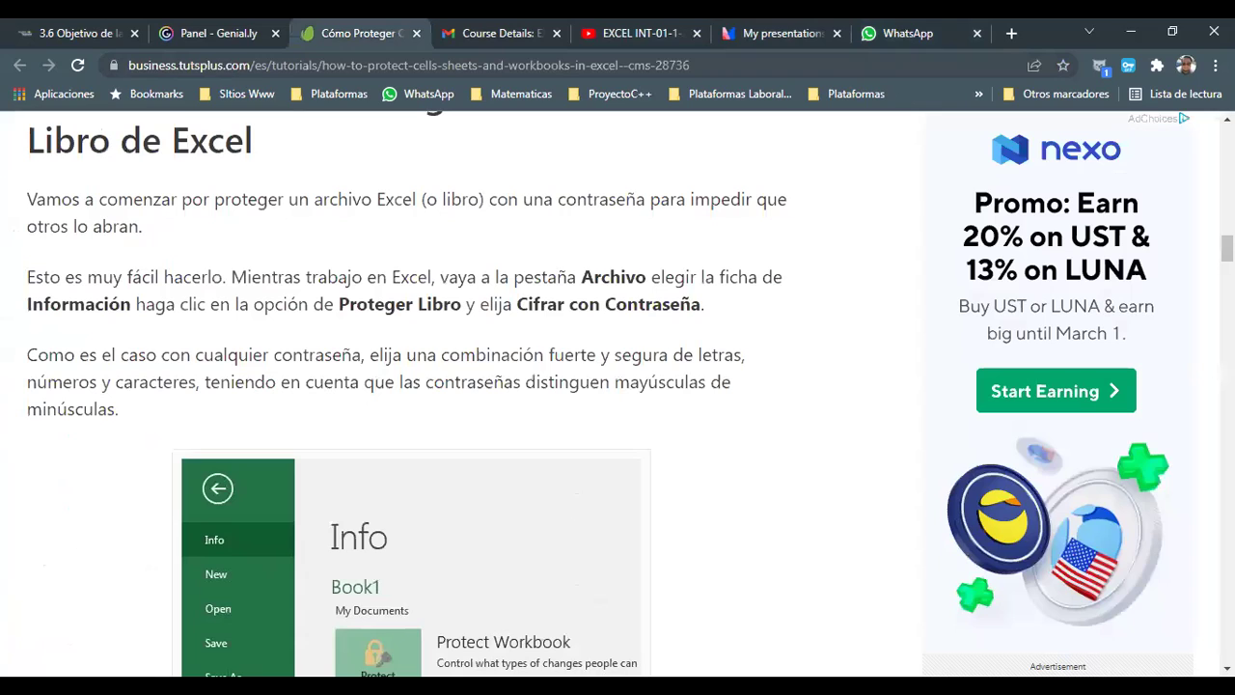
key("ctrl+shift+Tab")
key("ctrl+shift+Tab")
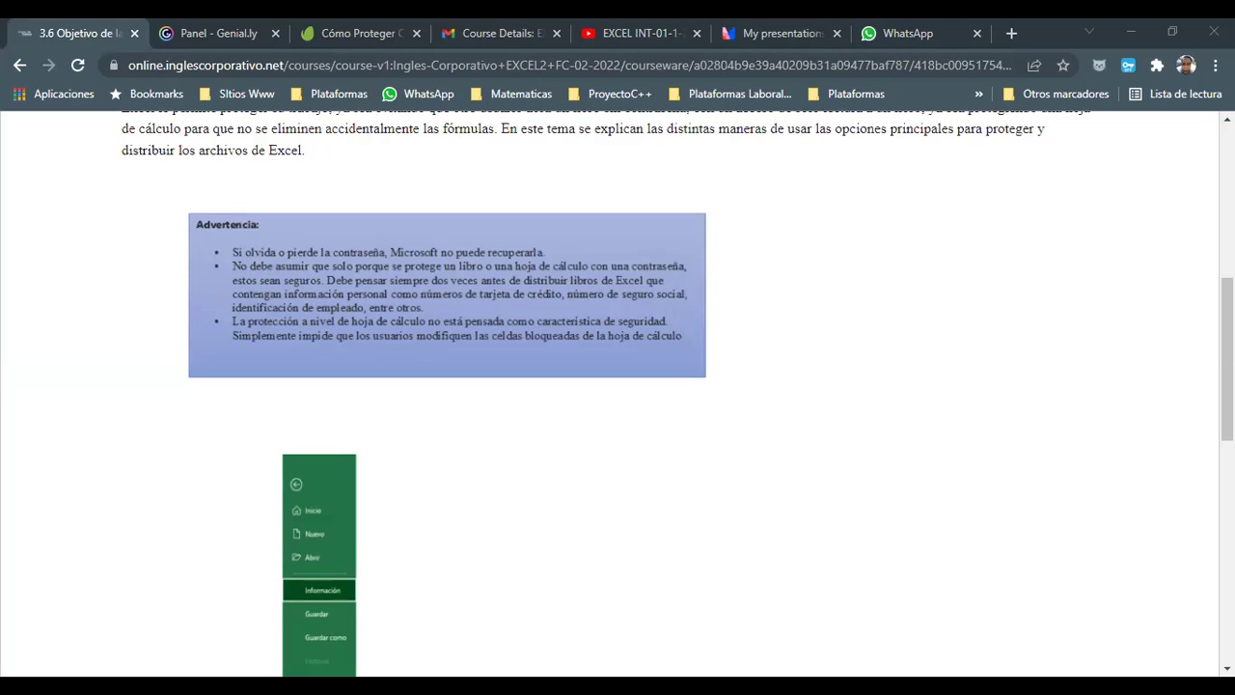
left_click(850, 52)
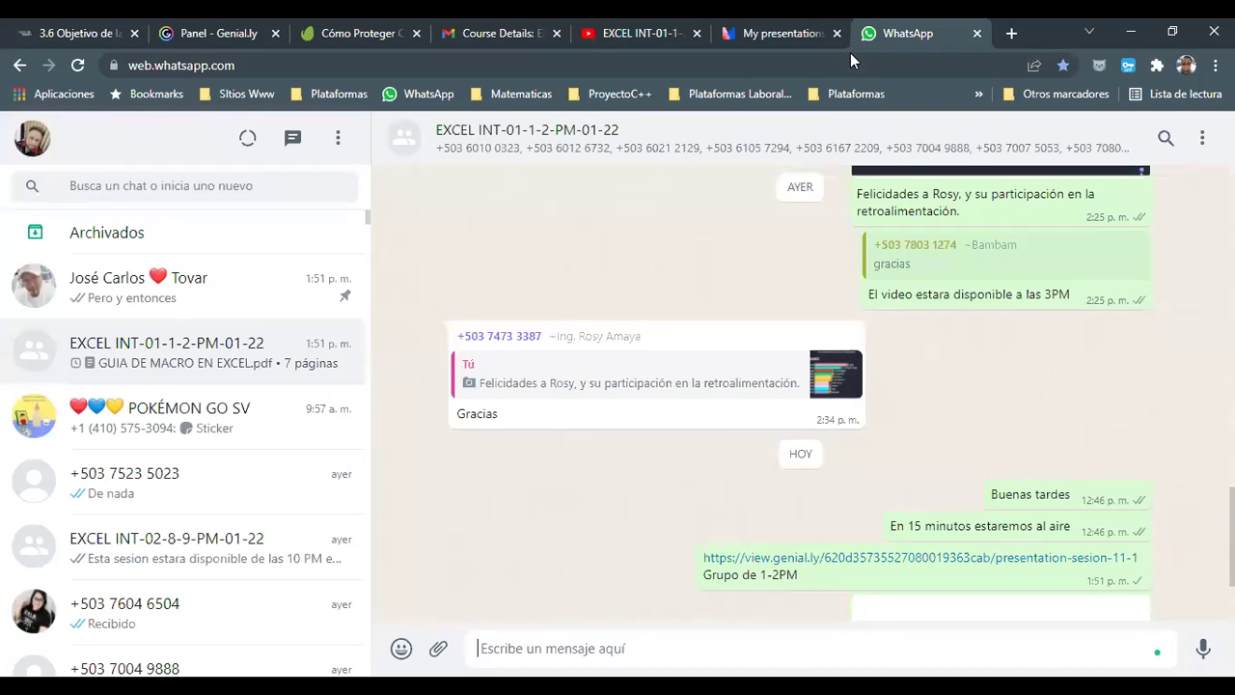
left_click(835, 48)
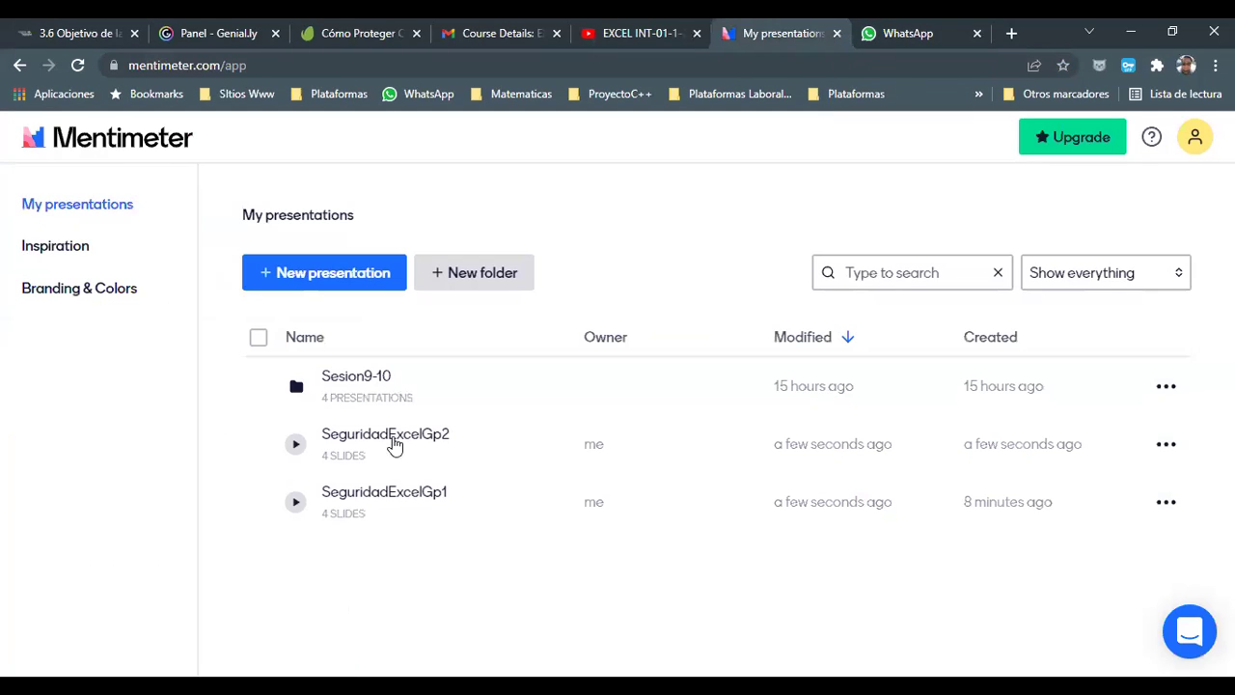
Step: Launch the SeguridadExcelGp1 quiz, copy its join link and exit fullscreen
left_click(405, 502)
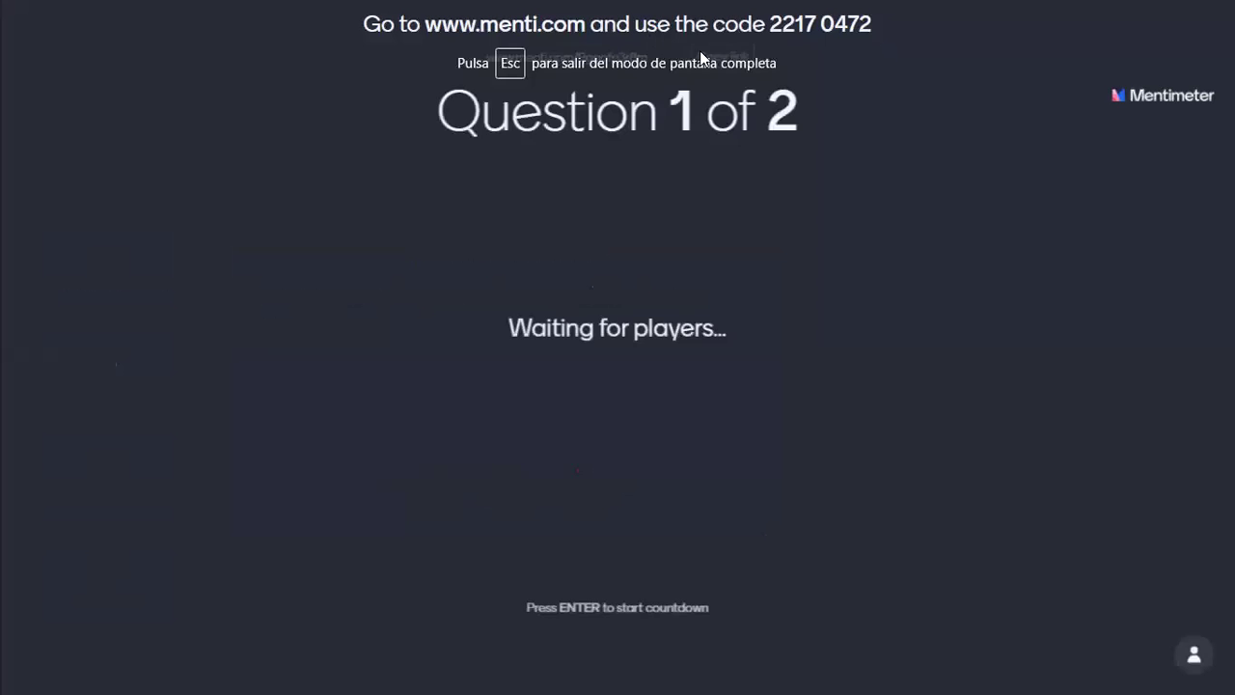
left_click(719, 50)
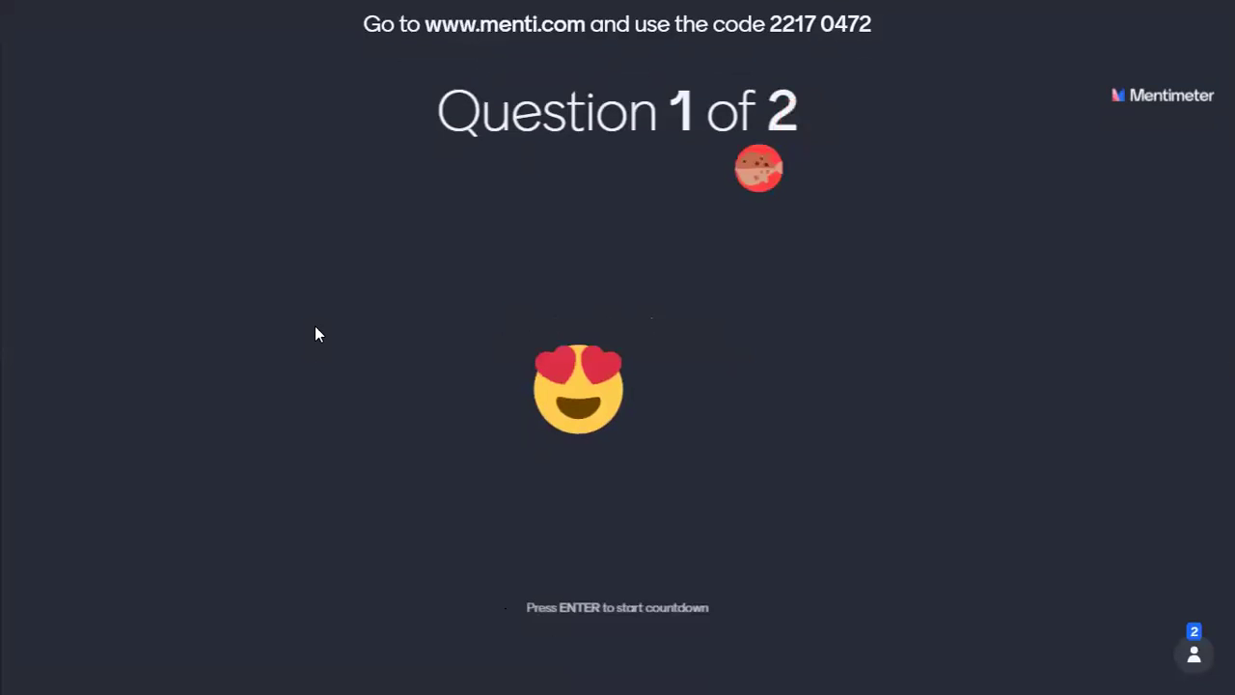
key("Escape")
key("ctrl+Tab")
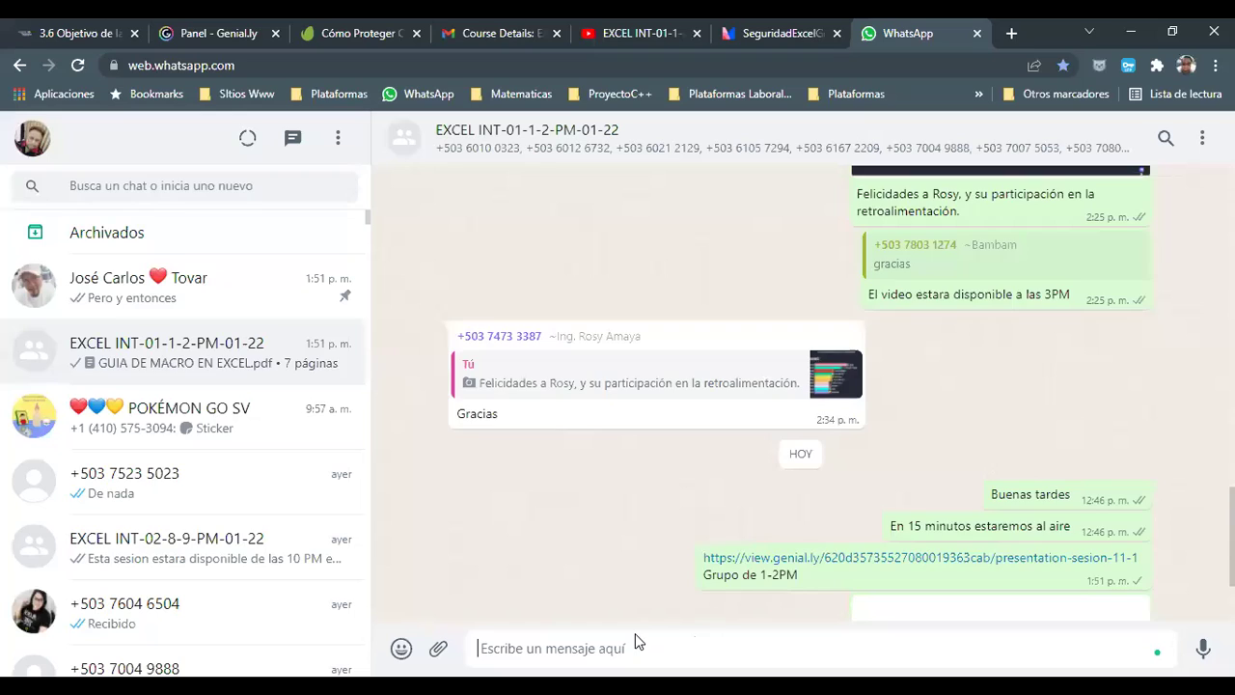
Step: Post the copied menti.com join link in the EXCEL INT-01-1-2-PM-01-22 group chat
type("https://www.menti.com/9ggofo3r8m")
key("Return")
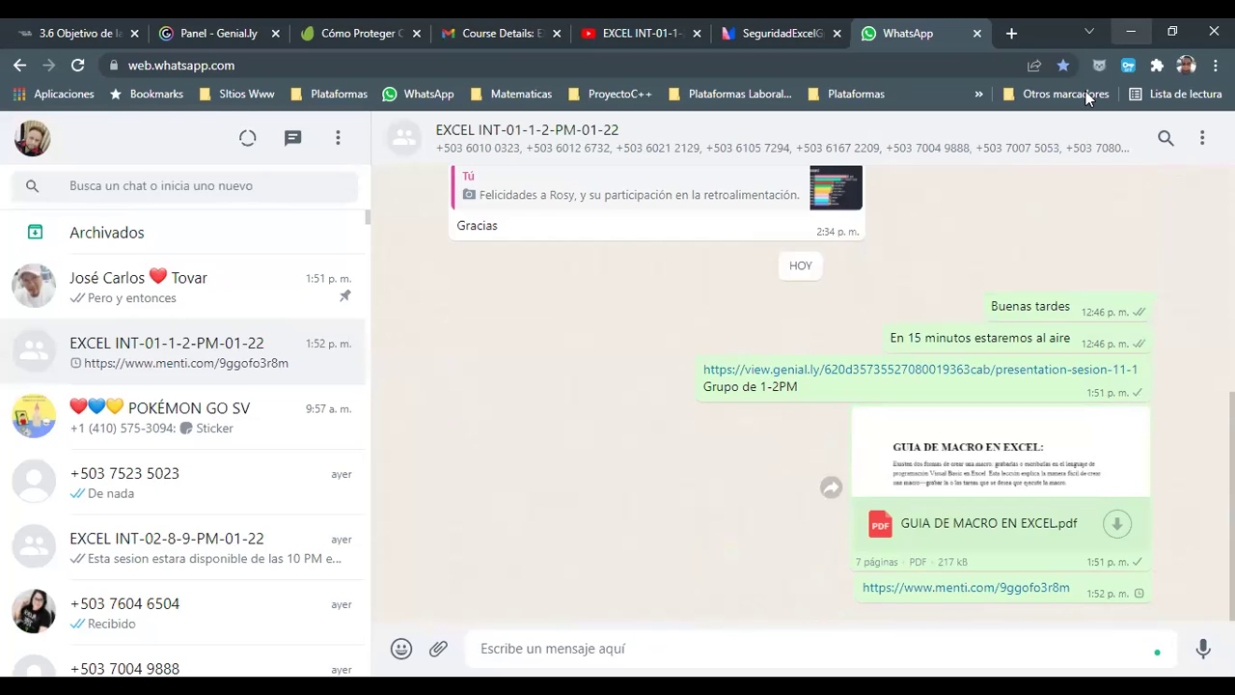
key("ctrl+shift+Tab")
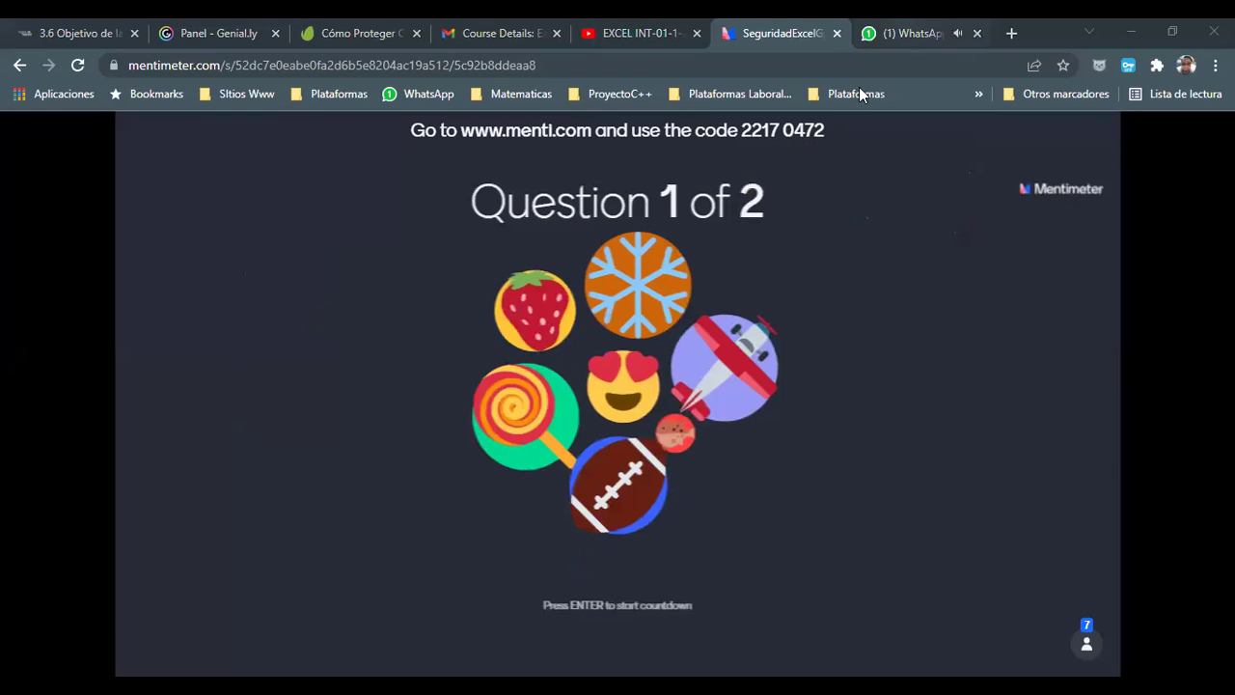
Step: Give the SeguridadExcelGp1 lobby its own window and wait until 14 players join
key("ctrl+Tab")
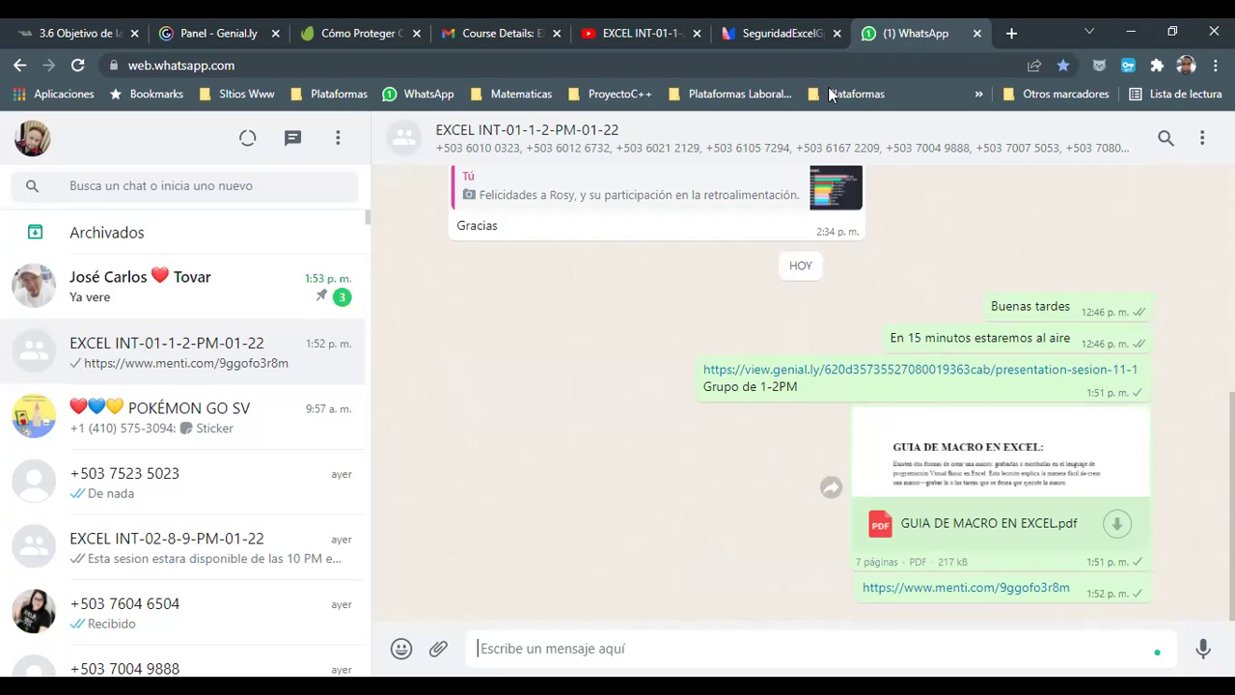
left_click(783, 37)
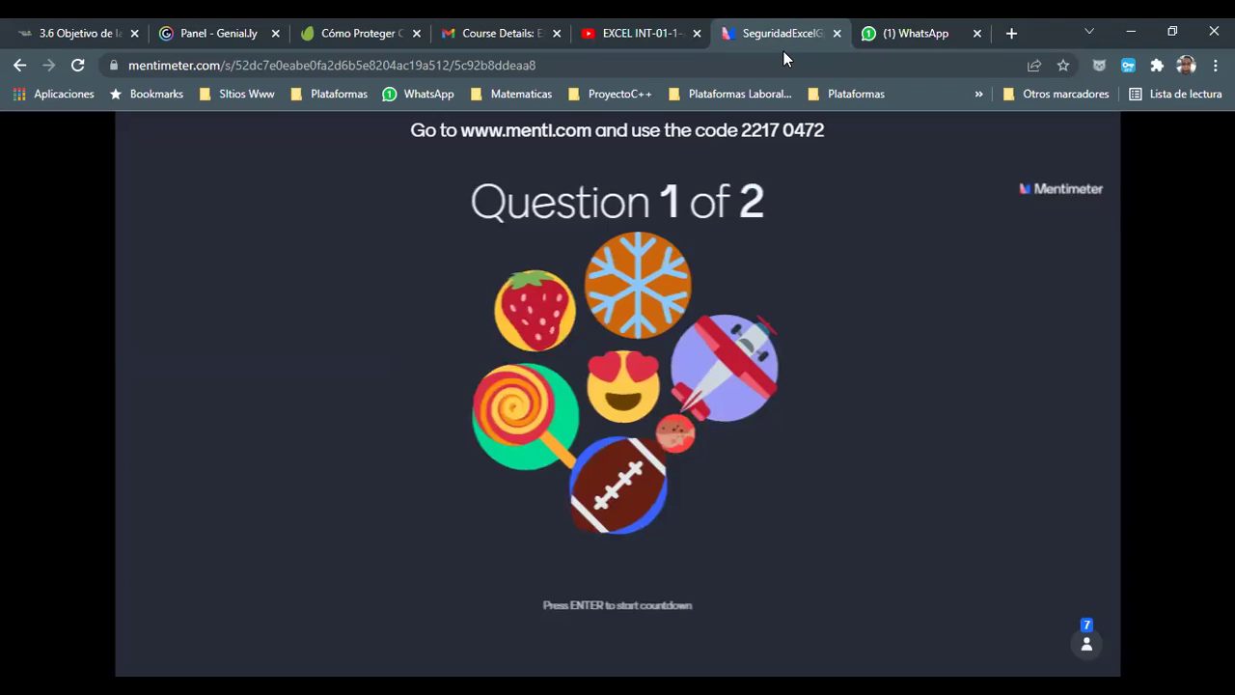
key("ctrl+w")
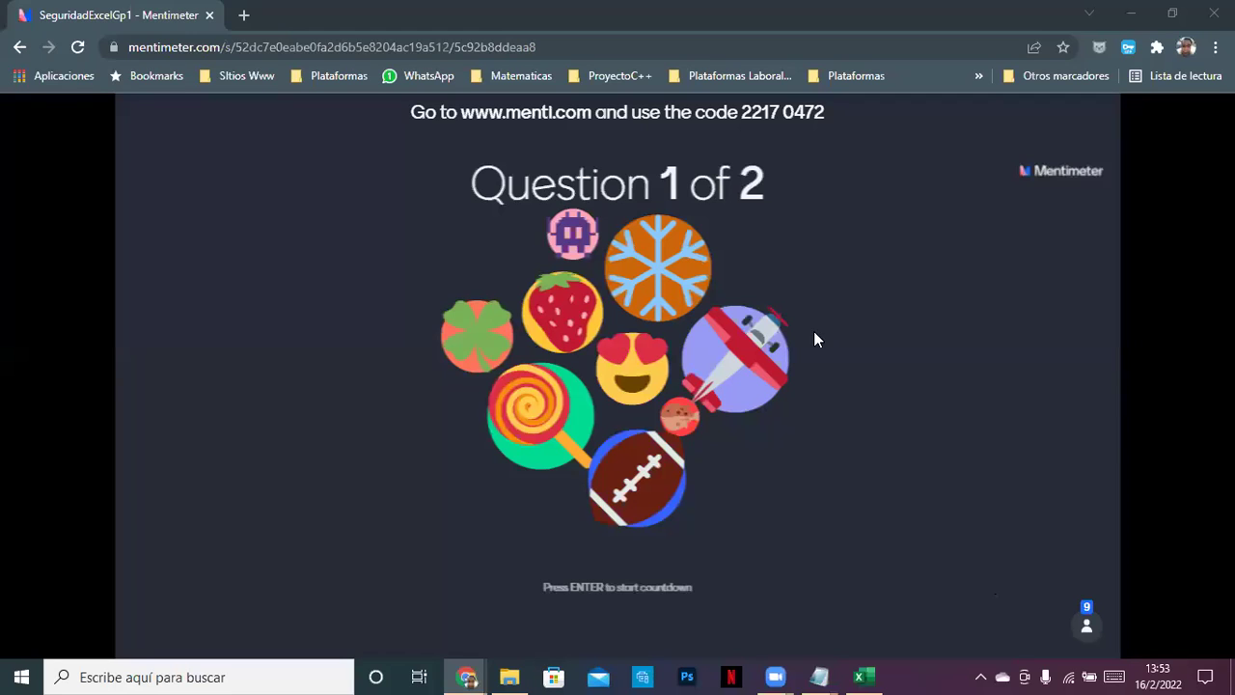
mouse_move(673, 137)
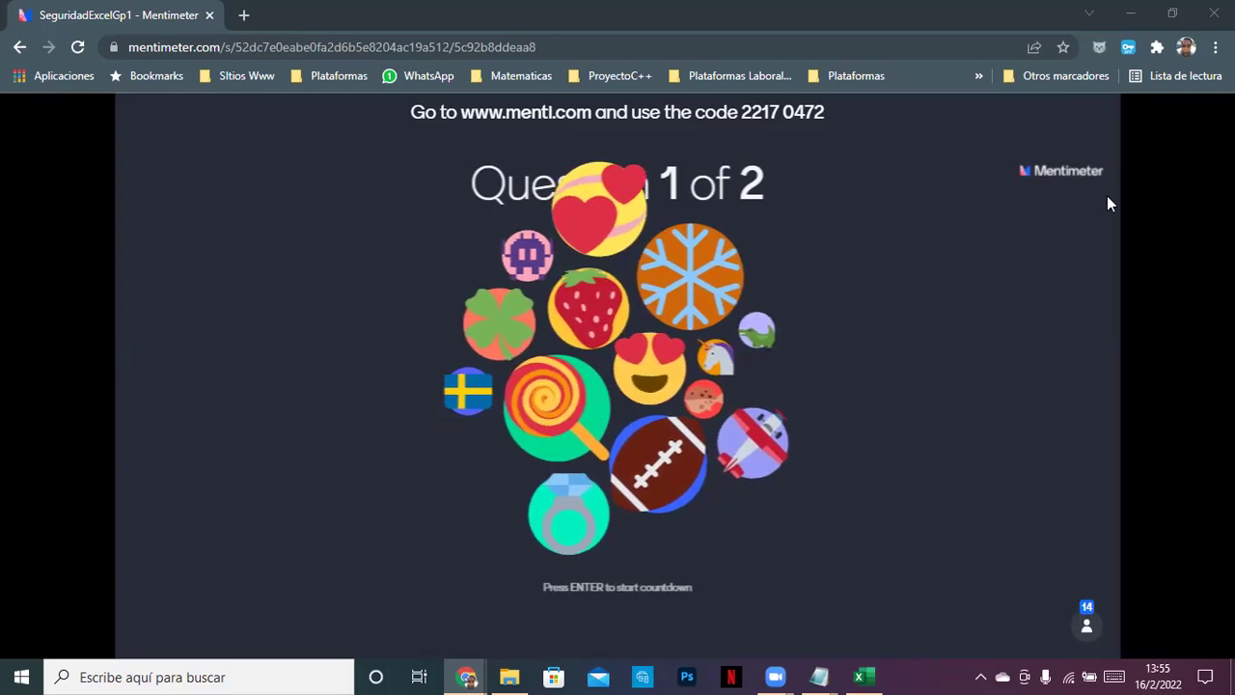
mouse_move(646, 139)
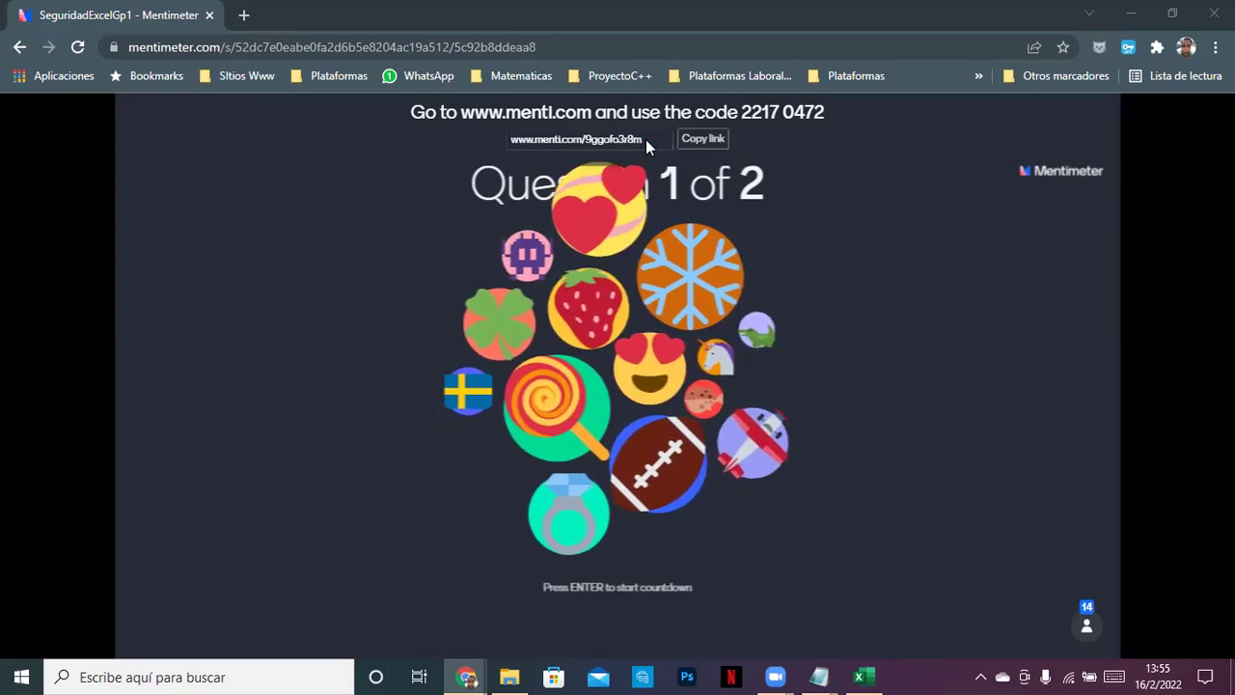
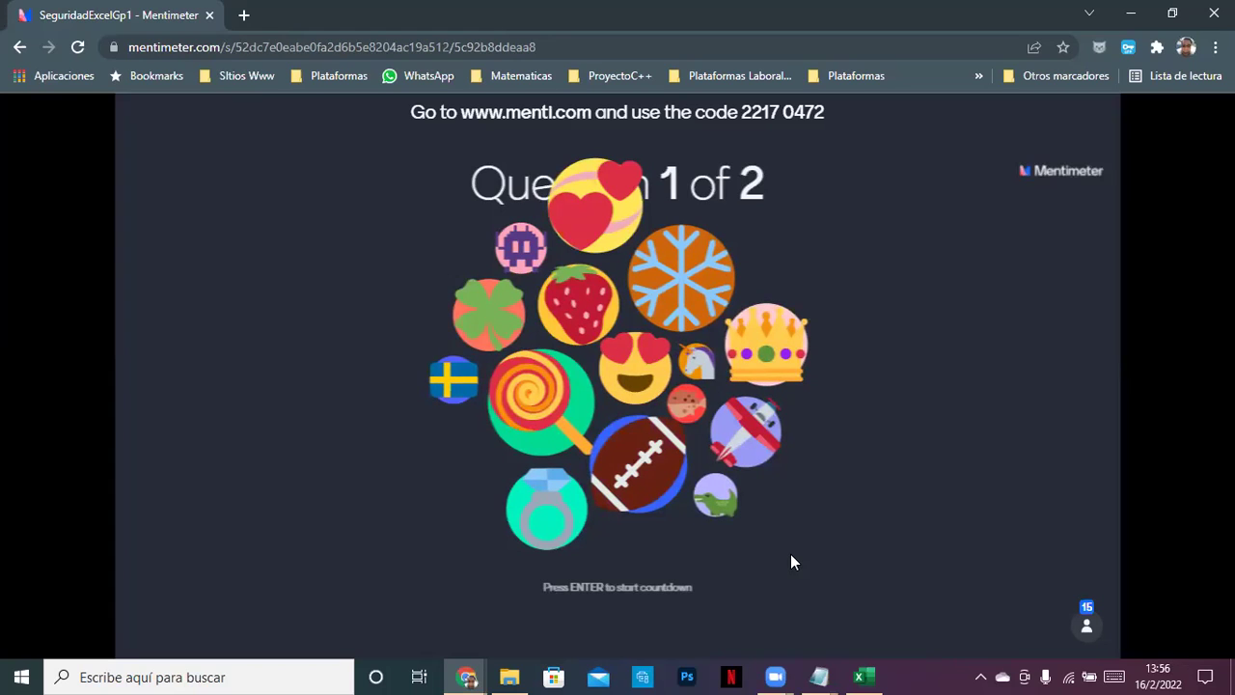
Step: Run question 1's countdown until results show 14 votes for 'Una contraseña' and 1 for 'Una serie de numeros'
key("Return")
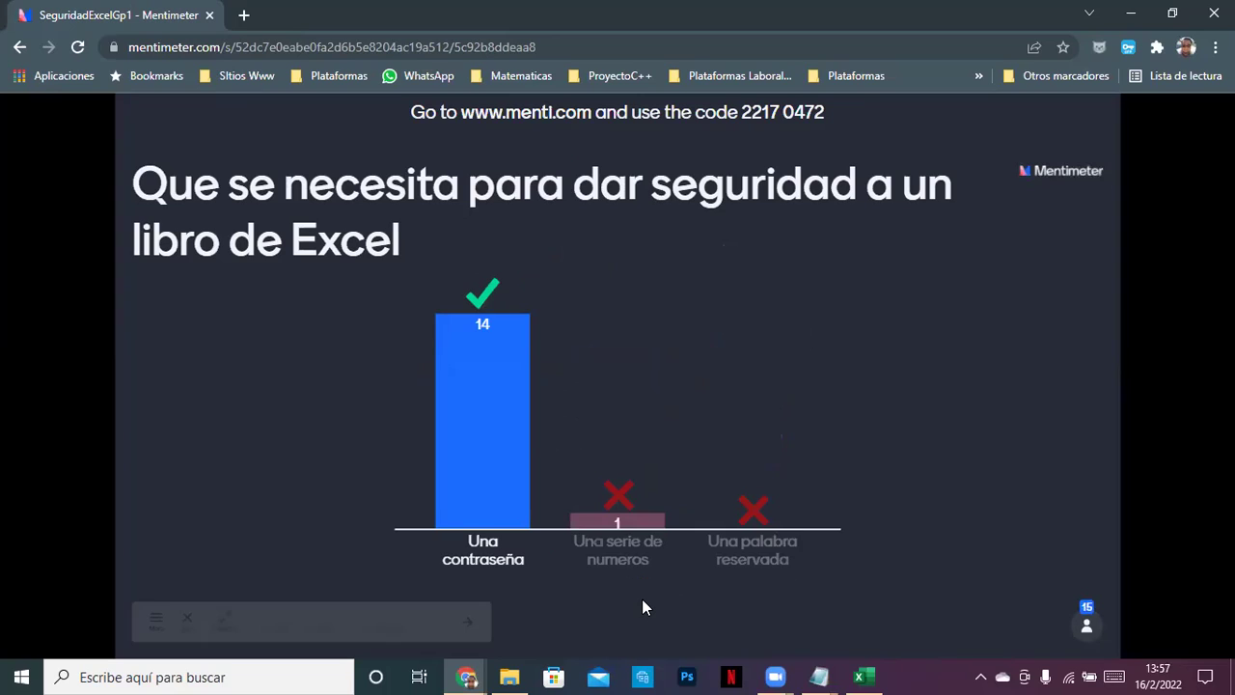
mouse_move(789, 613)
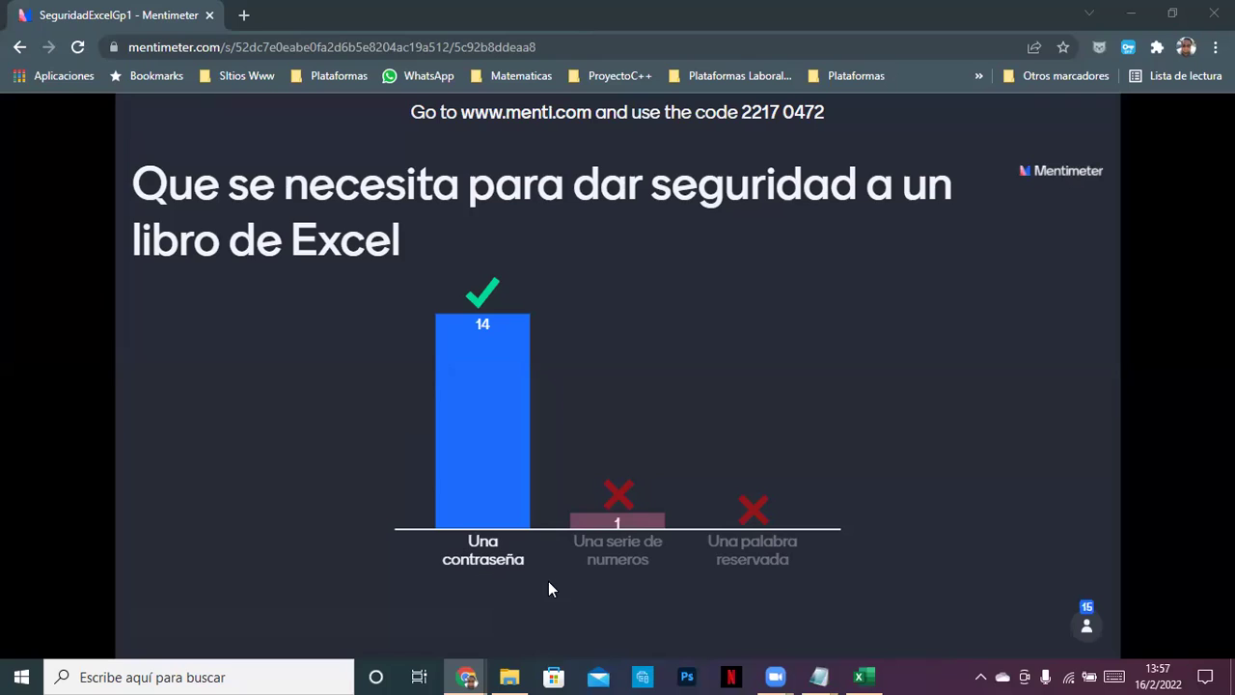
mouse_move(551, 614)
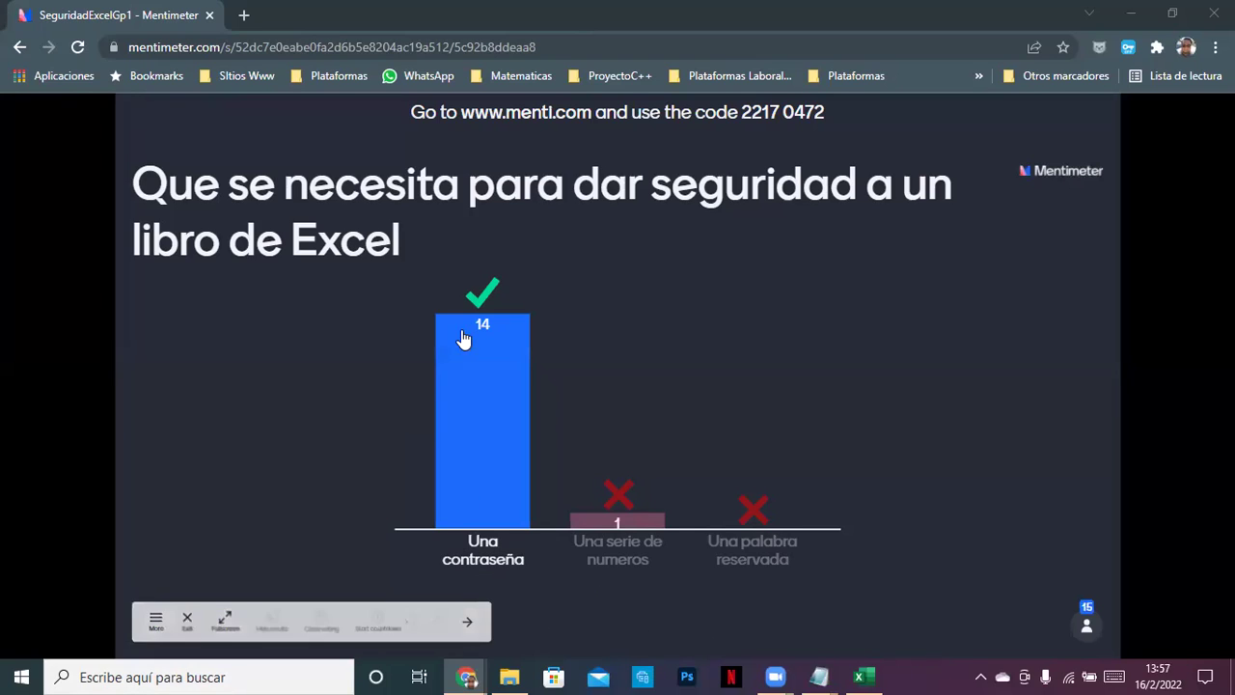
Step: Show the warning-ranking results slide, then advance to the 'Question 2 of 2' intro screen
left_click(467, 621)
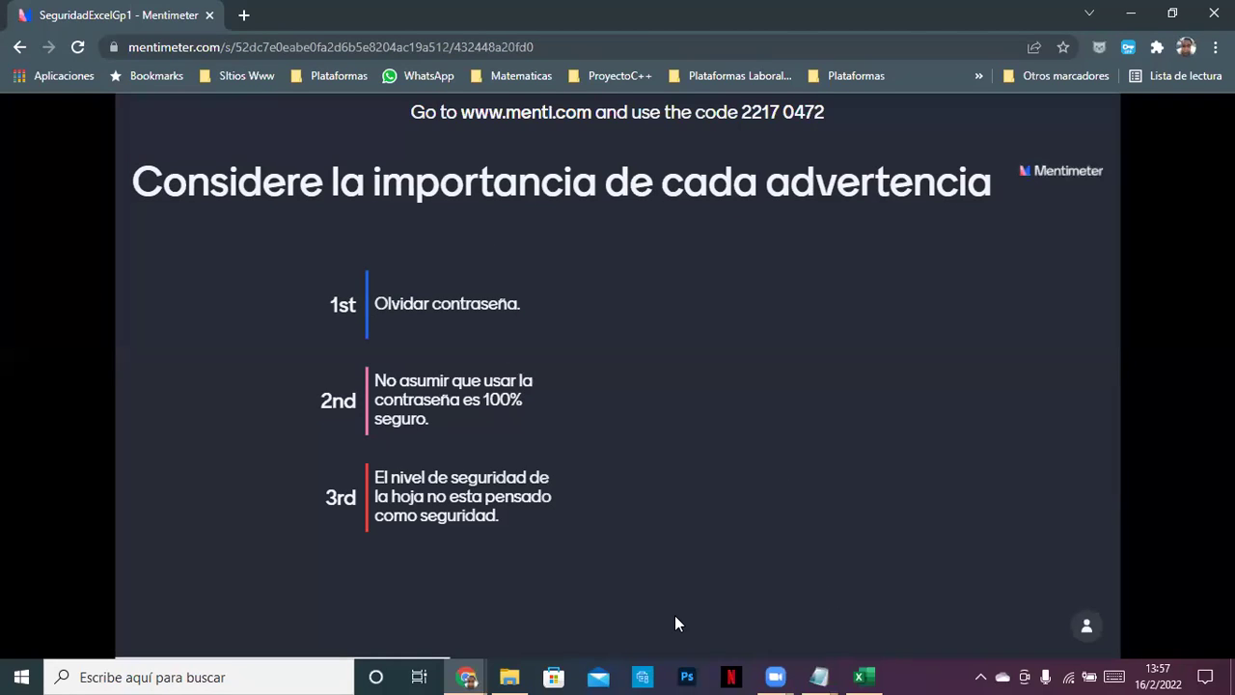
mouse_move(674, 616)
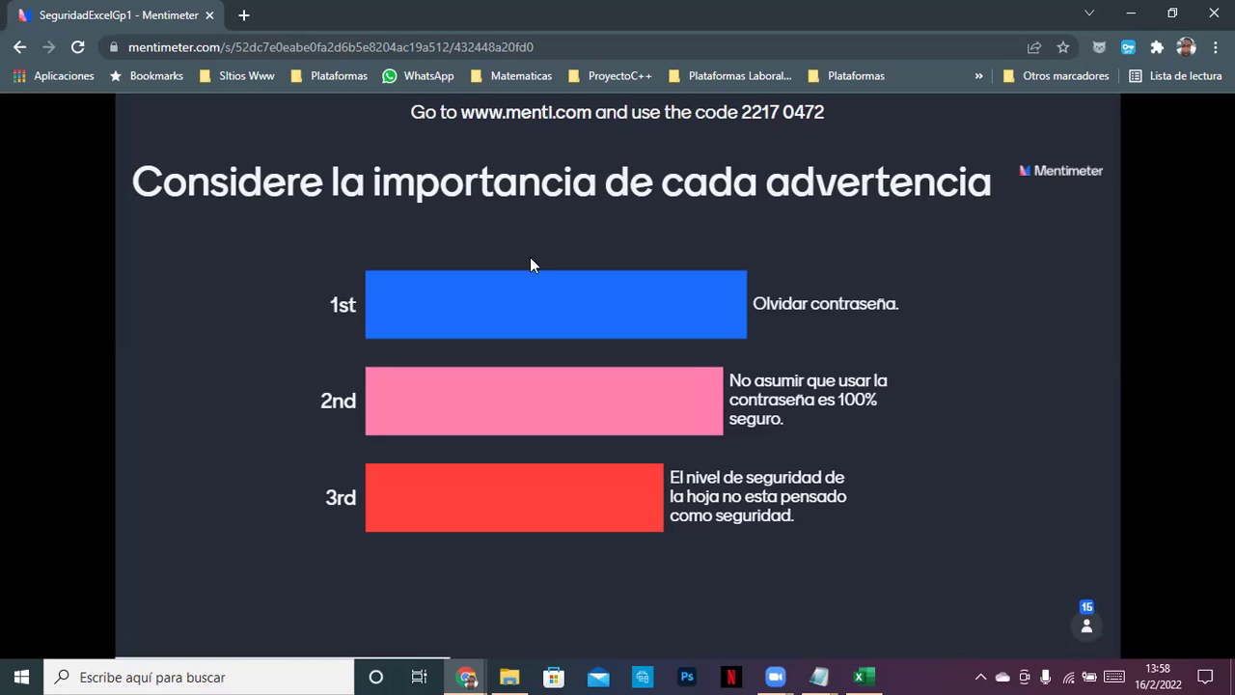
mouse_move(457, 645)
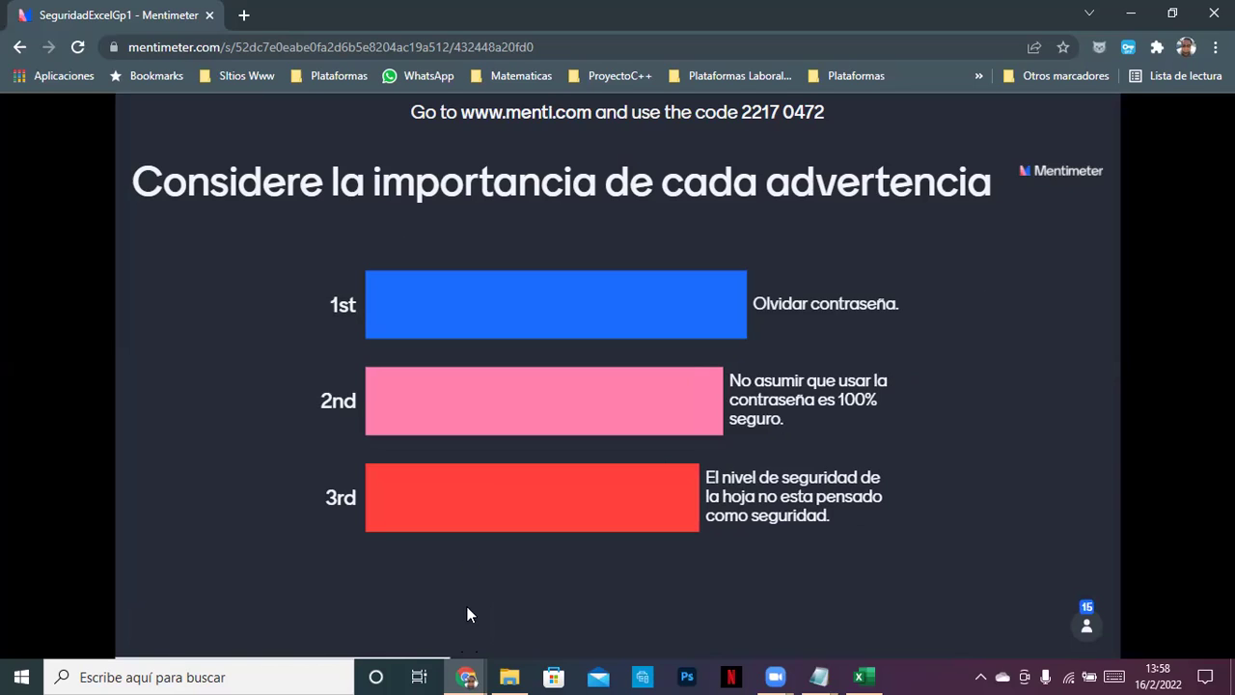
key("Right")
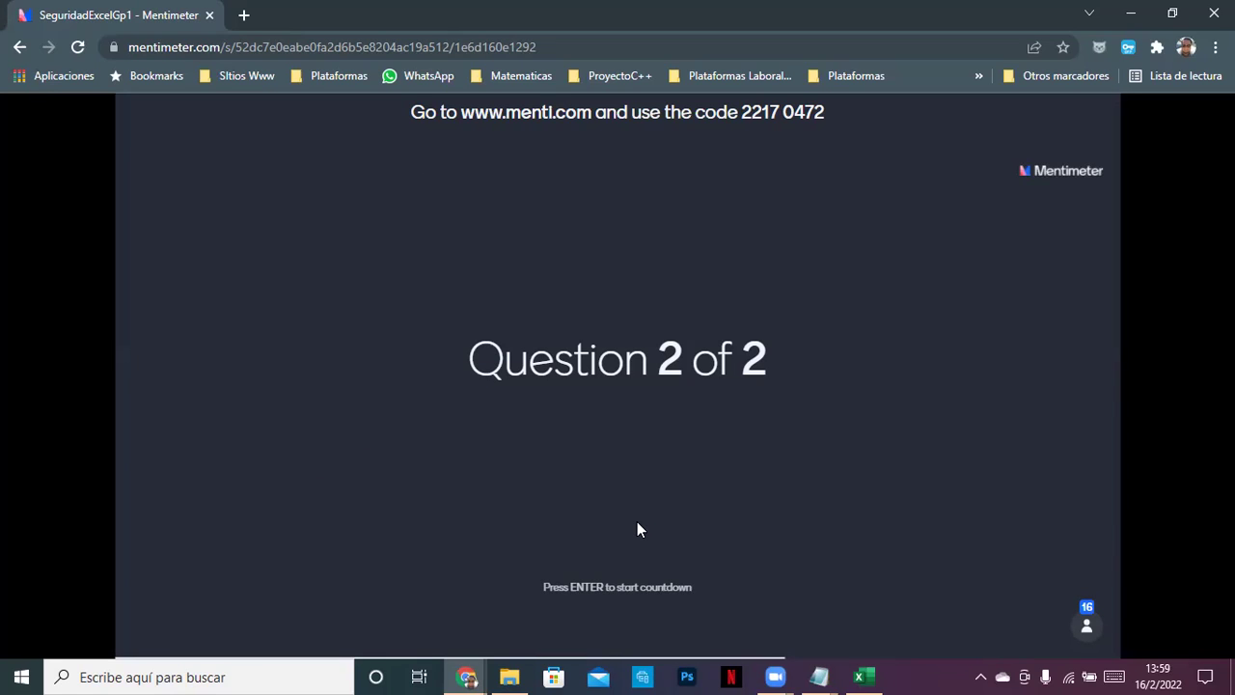
Step: Run question 2's timed vote, revealing 6, 3 and 5 votes with 'En el Menu Archivo' correct
key("Return")
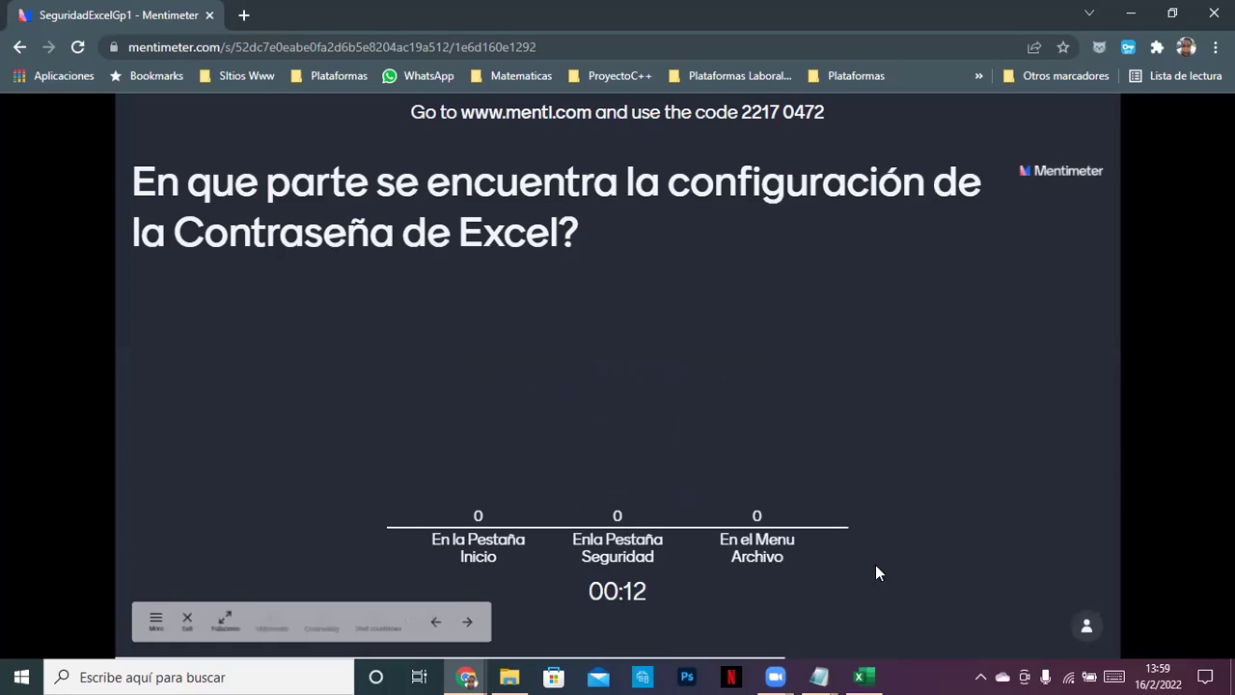
mouse_move(546, 627)
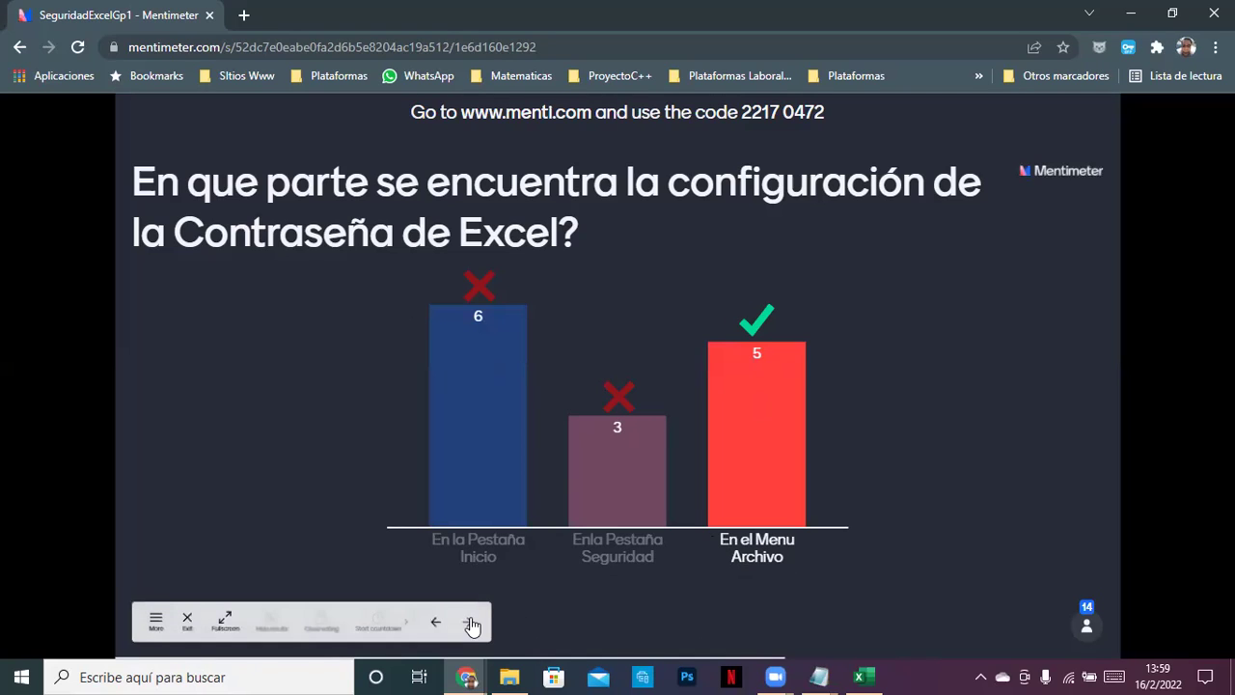
Step: Show the final Resultados leaderboard, then switch to Genially's 'Tarea W3-3.6' homework slide
left_click(469, 623)
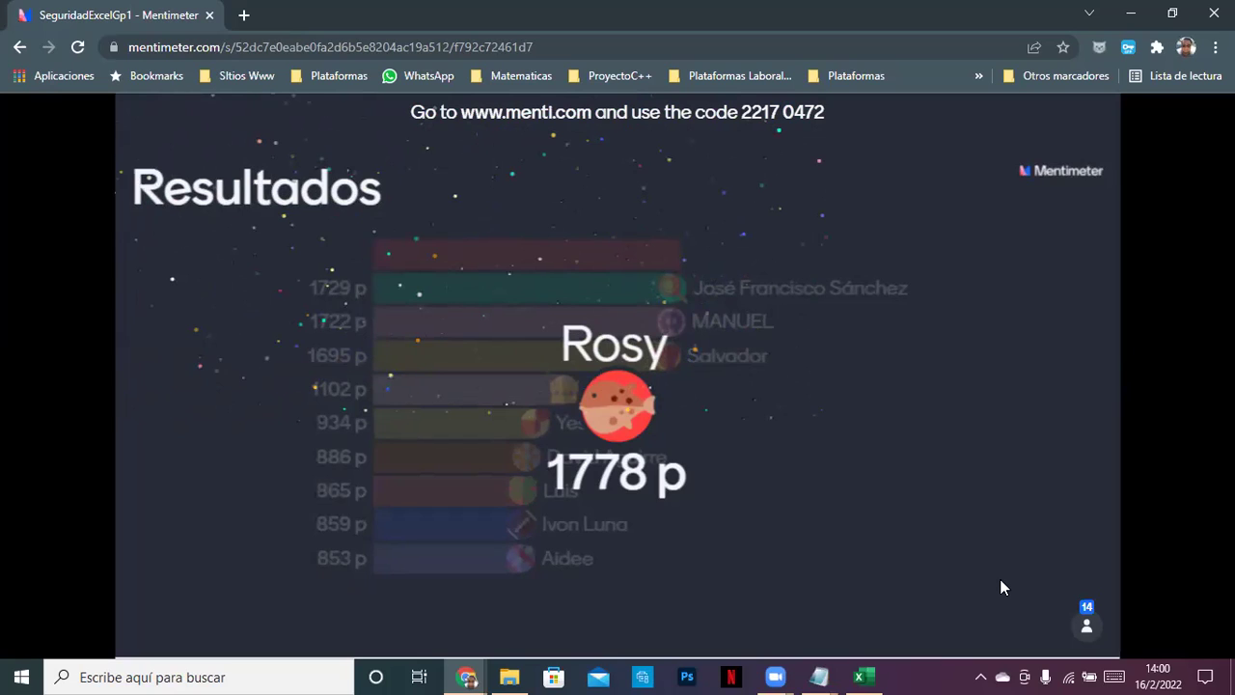
key("alt+Tab")
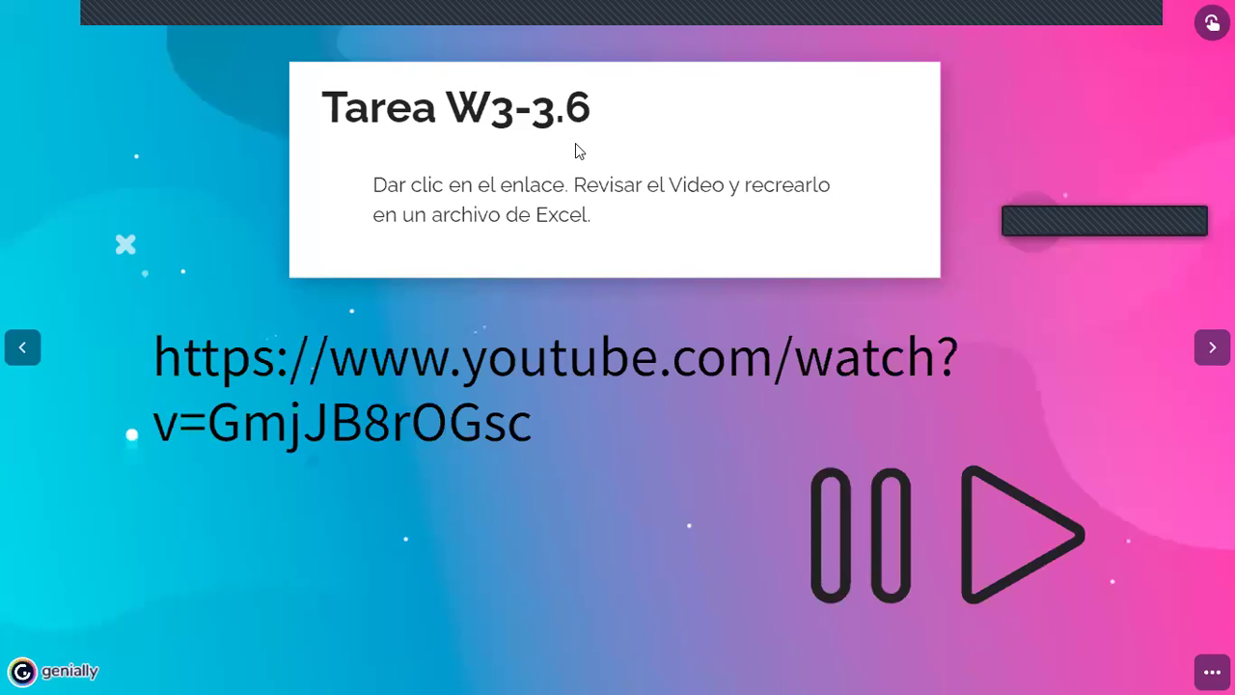
Step: Advance through the questions slide to the '¡Gracias!' closing slide, then stop sharing the screen
scroll(575, 151, "down", 1)
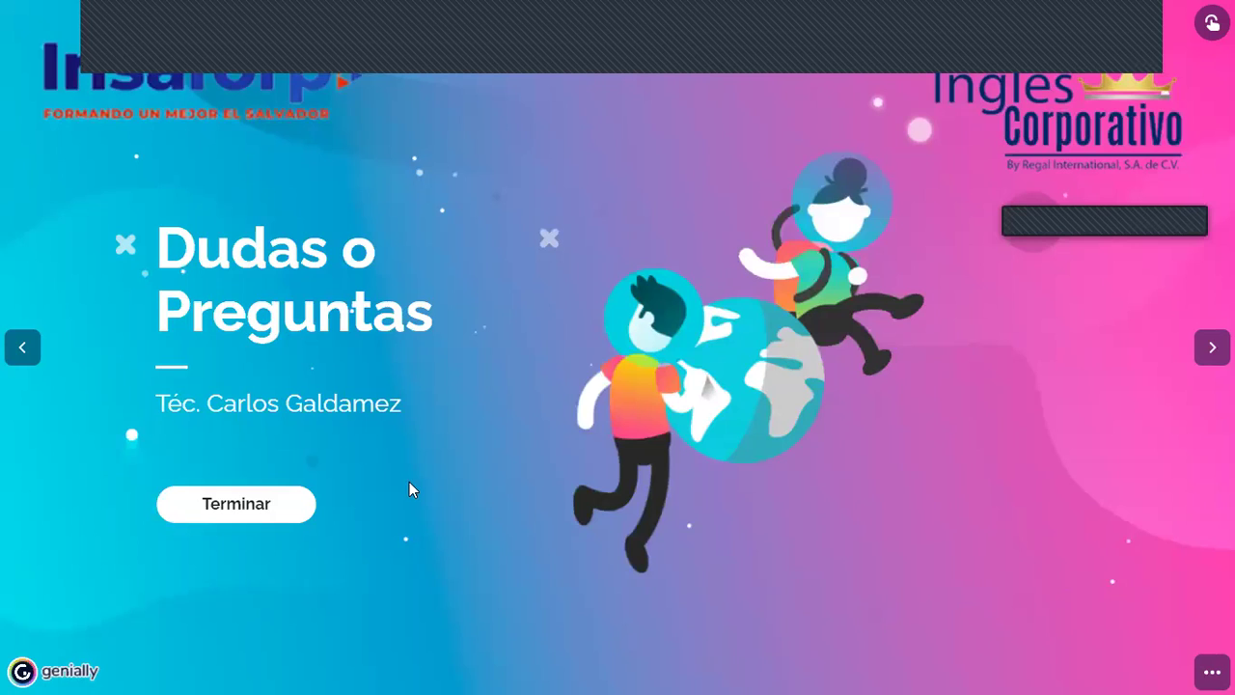
left_click(257, 504)
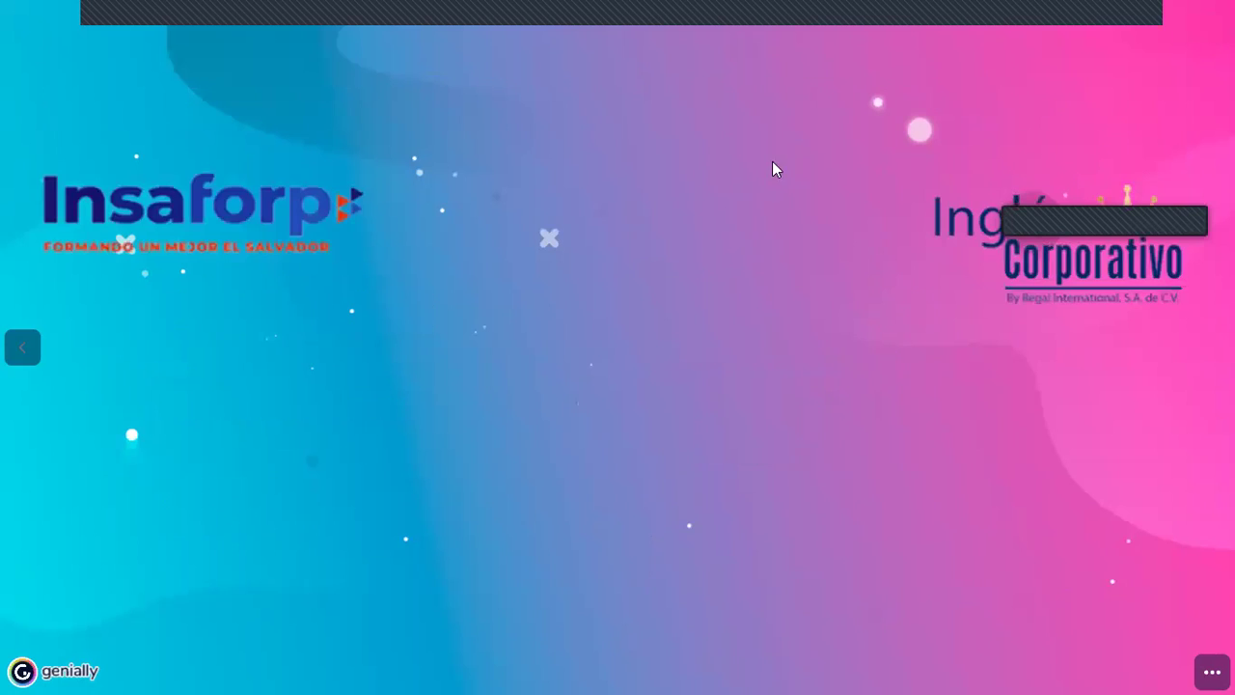
left_click(779, 19)
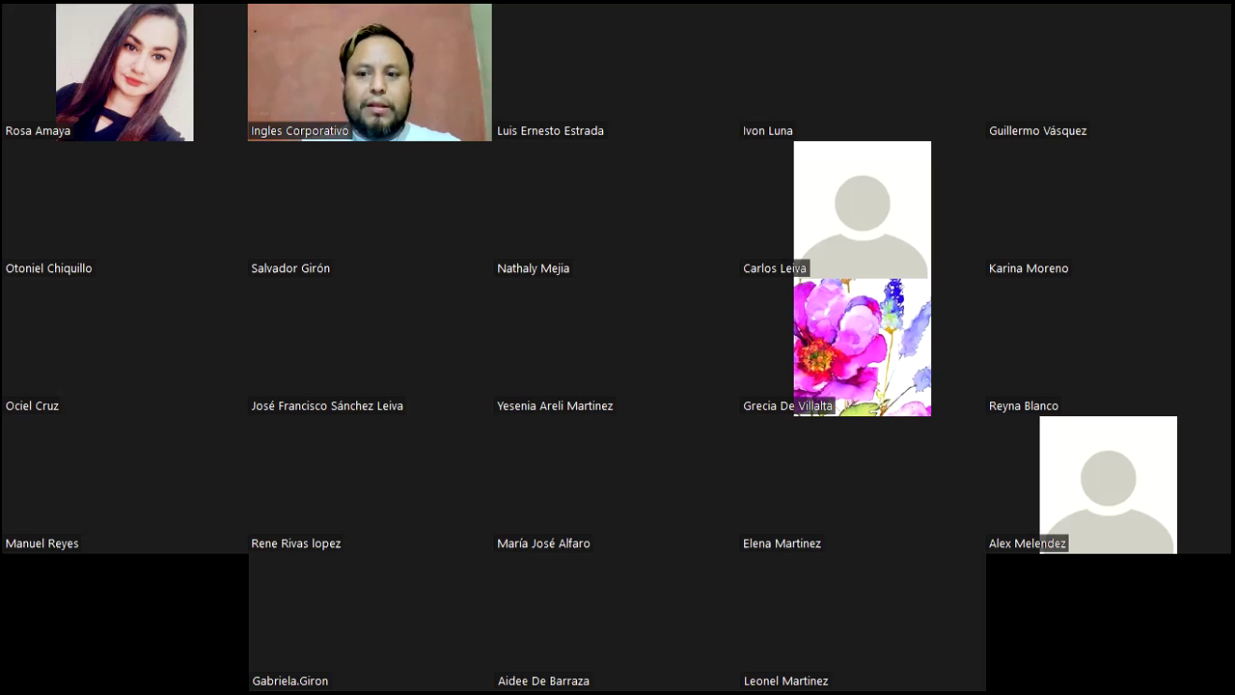